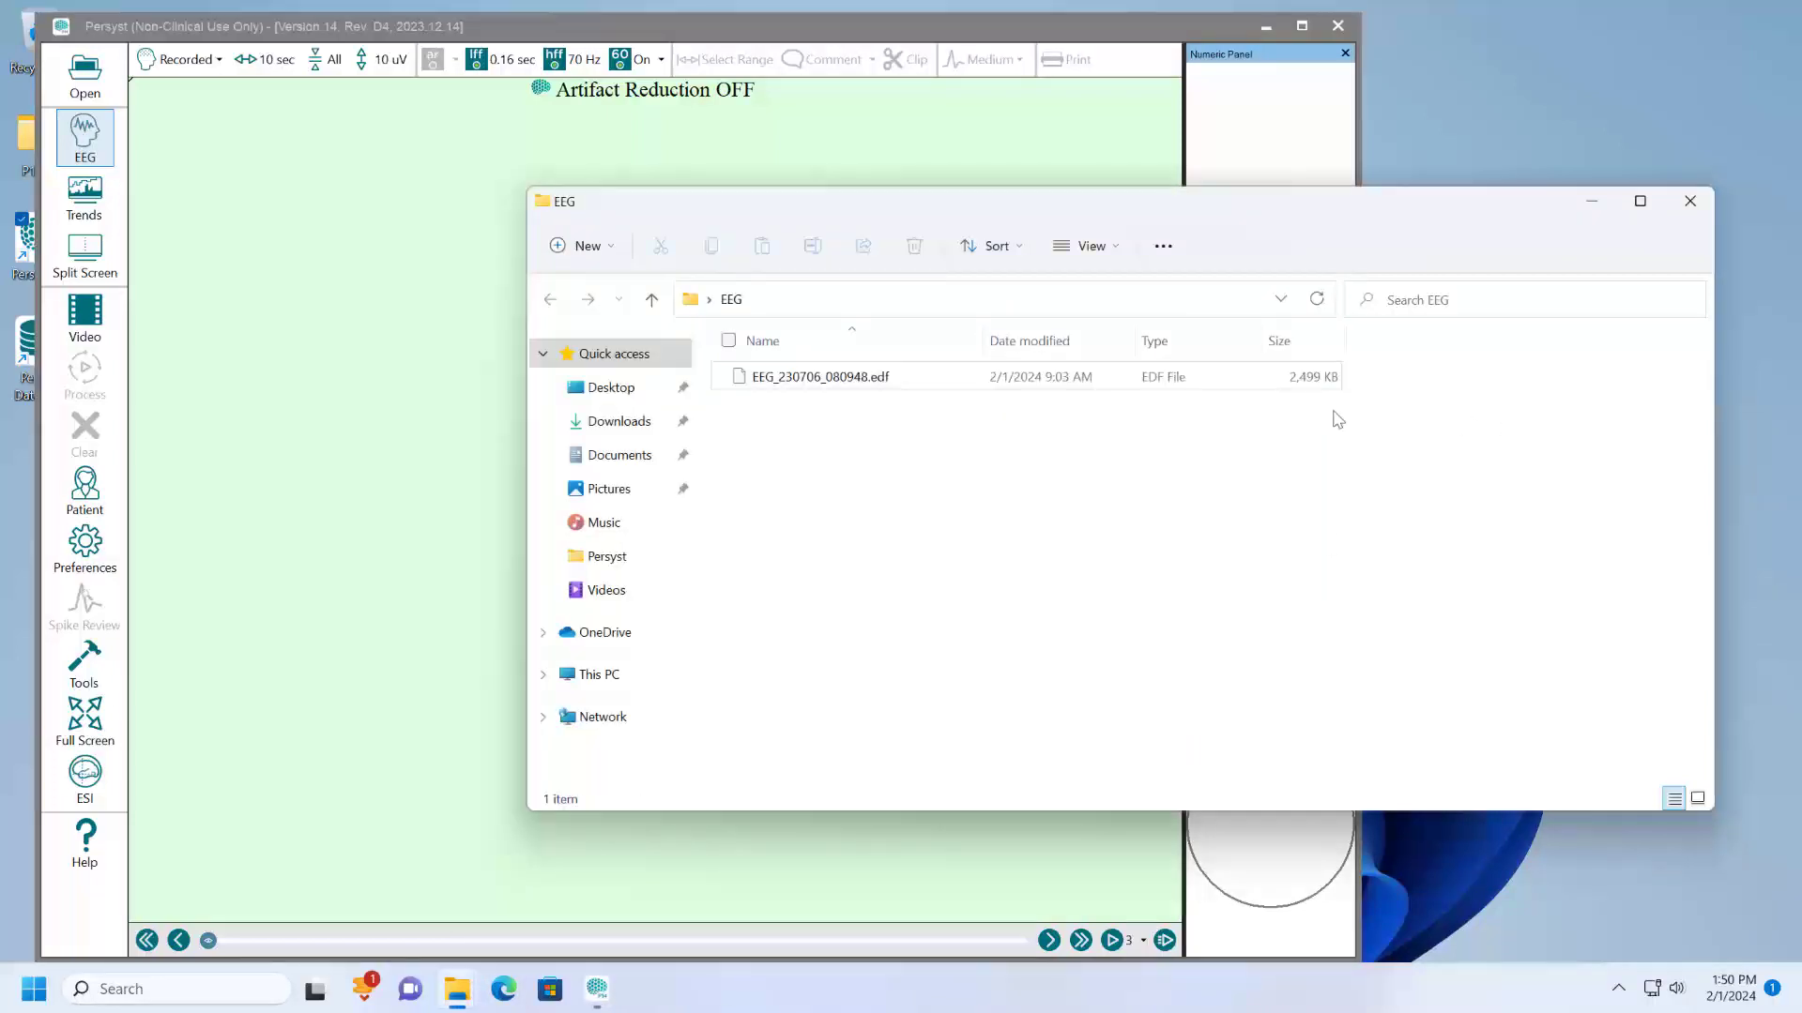
- Load EEG_230706_080948.edf from the EEG folder into Persyst using the EDF90 (*.edf) file type
left_click_drag(762, 380, 319, 430)
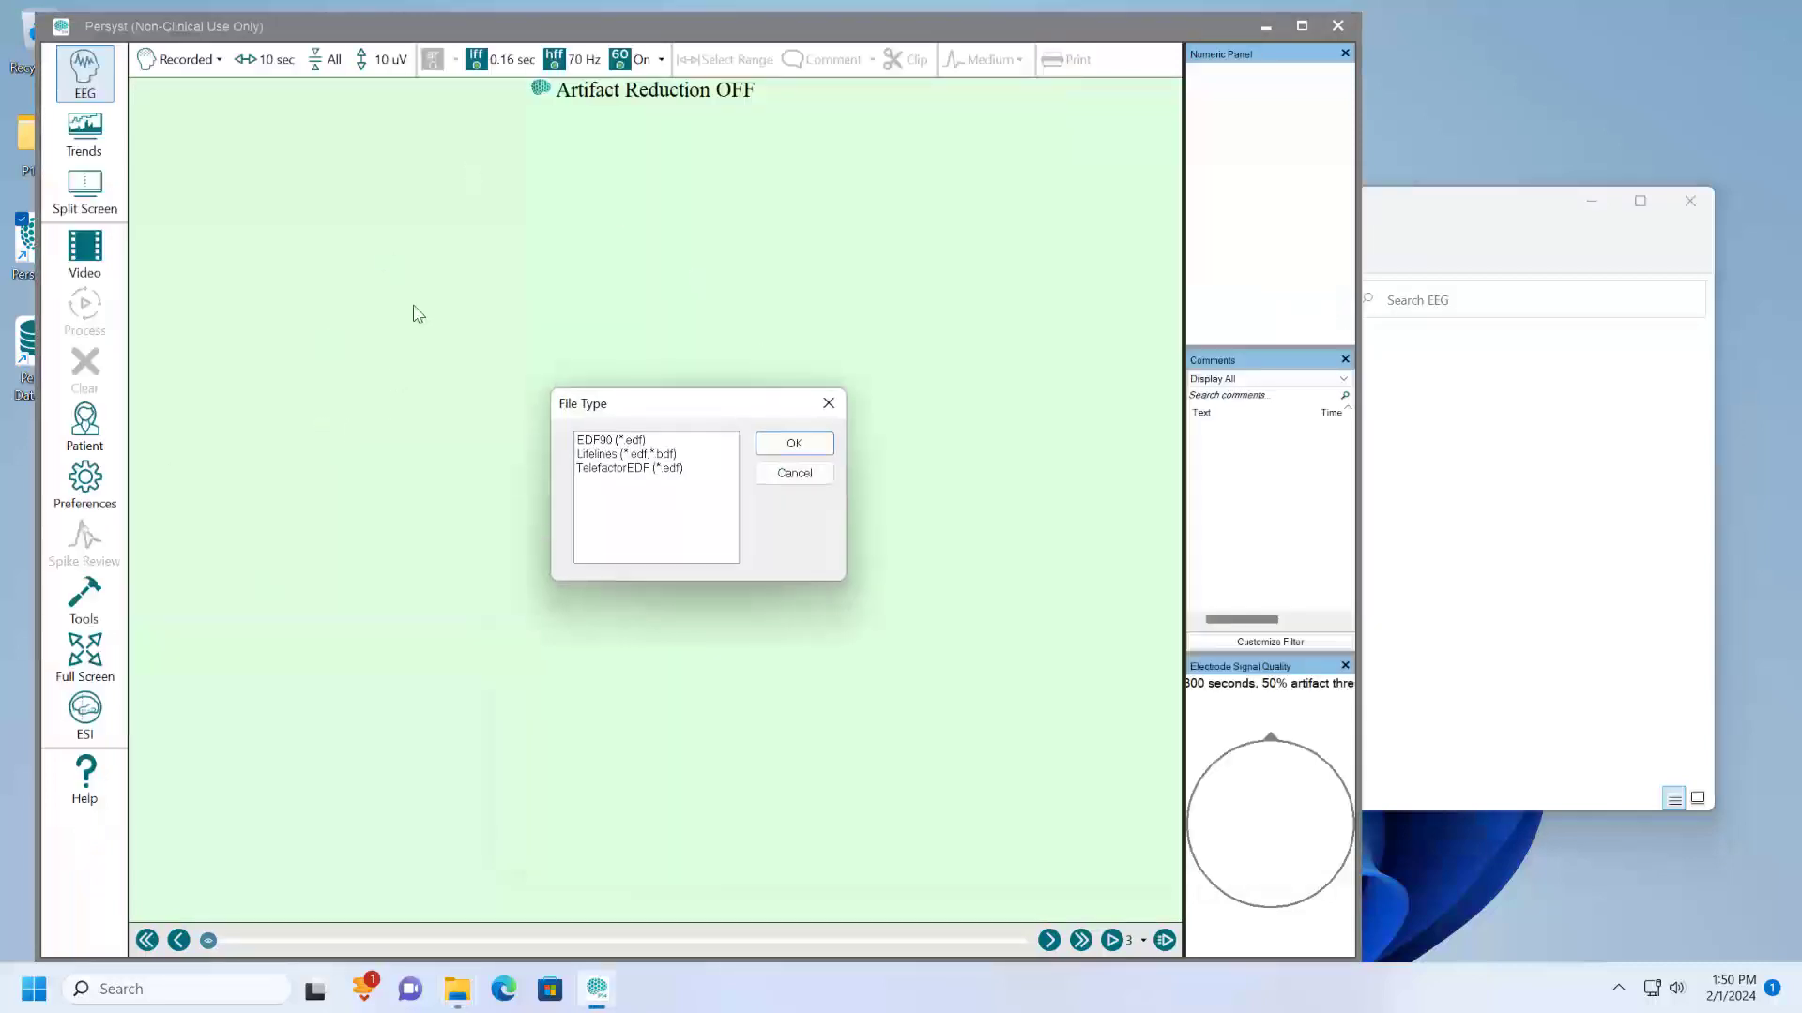
left_click(603, 443)
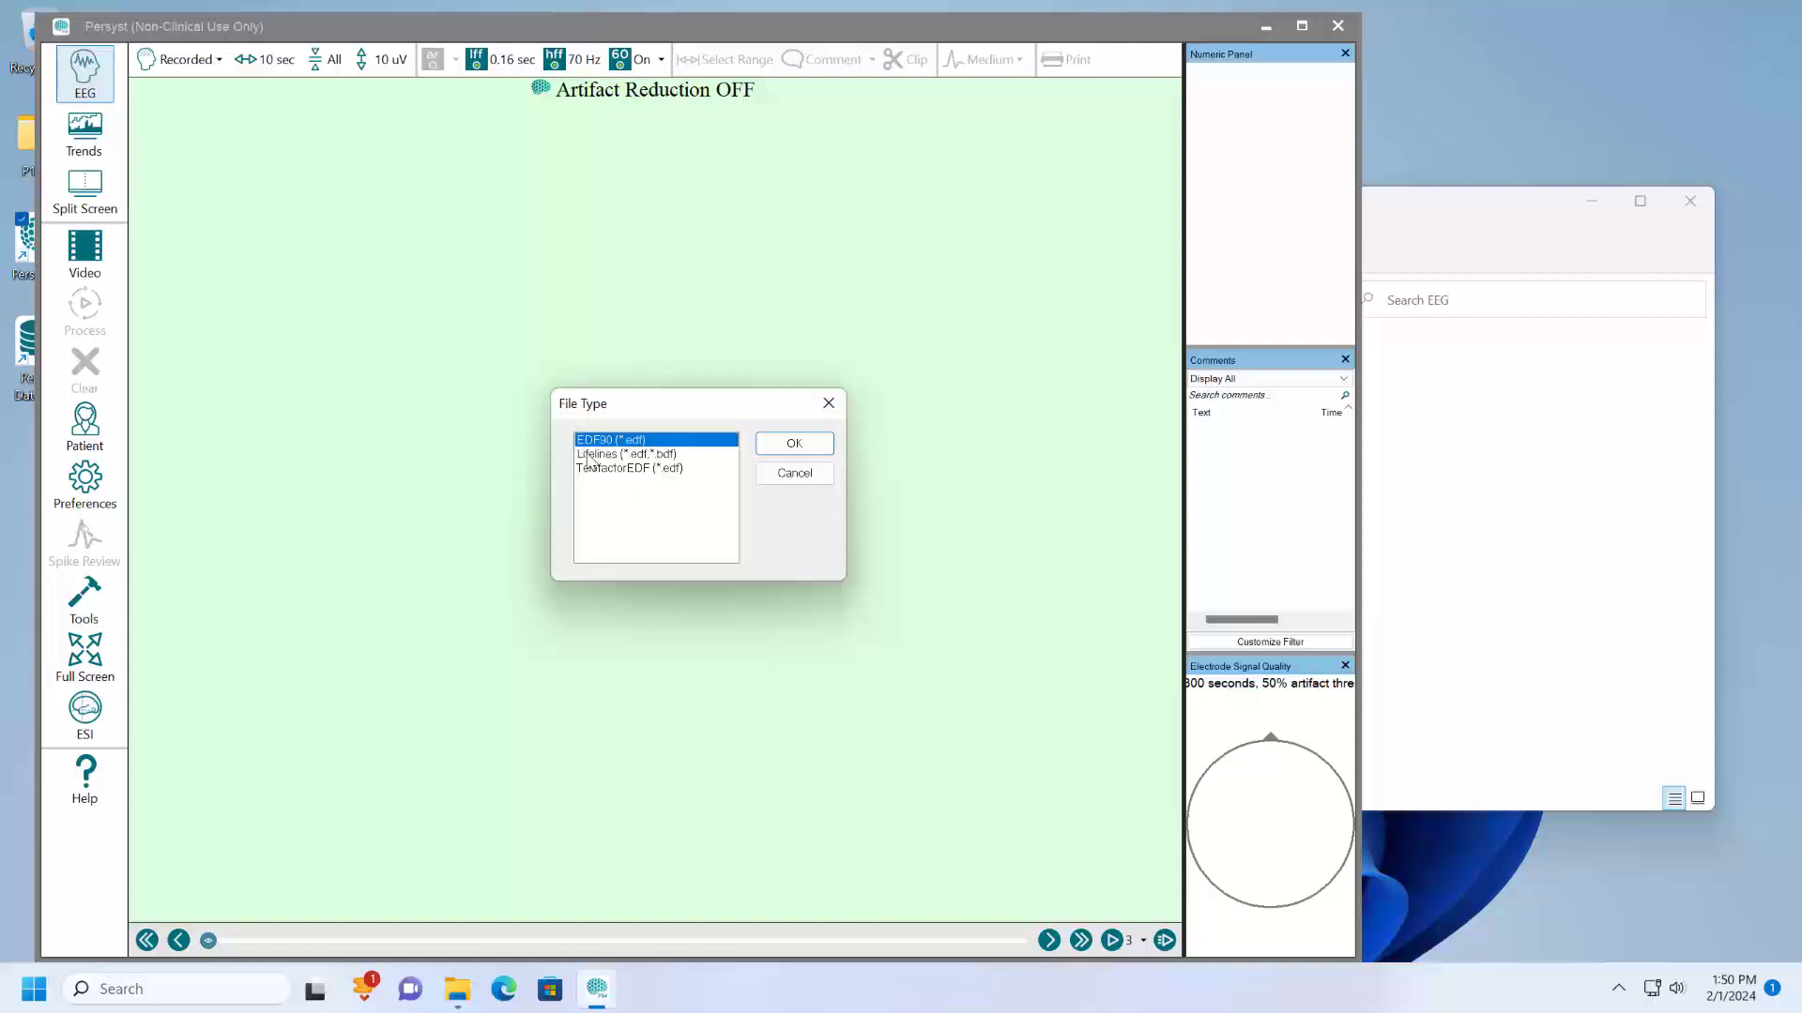
left_click(783, 450)
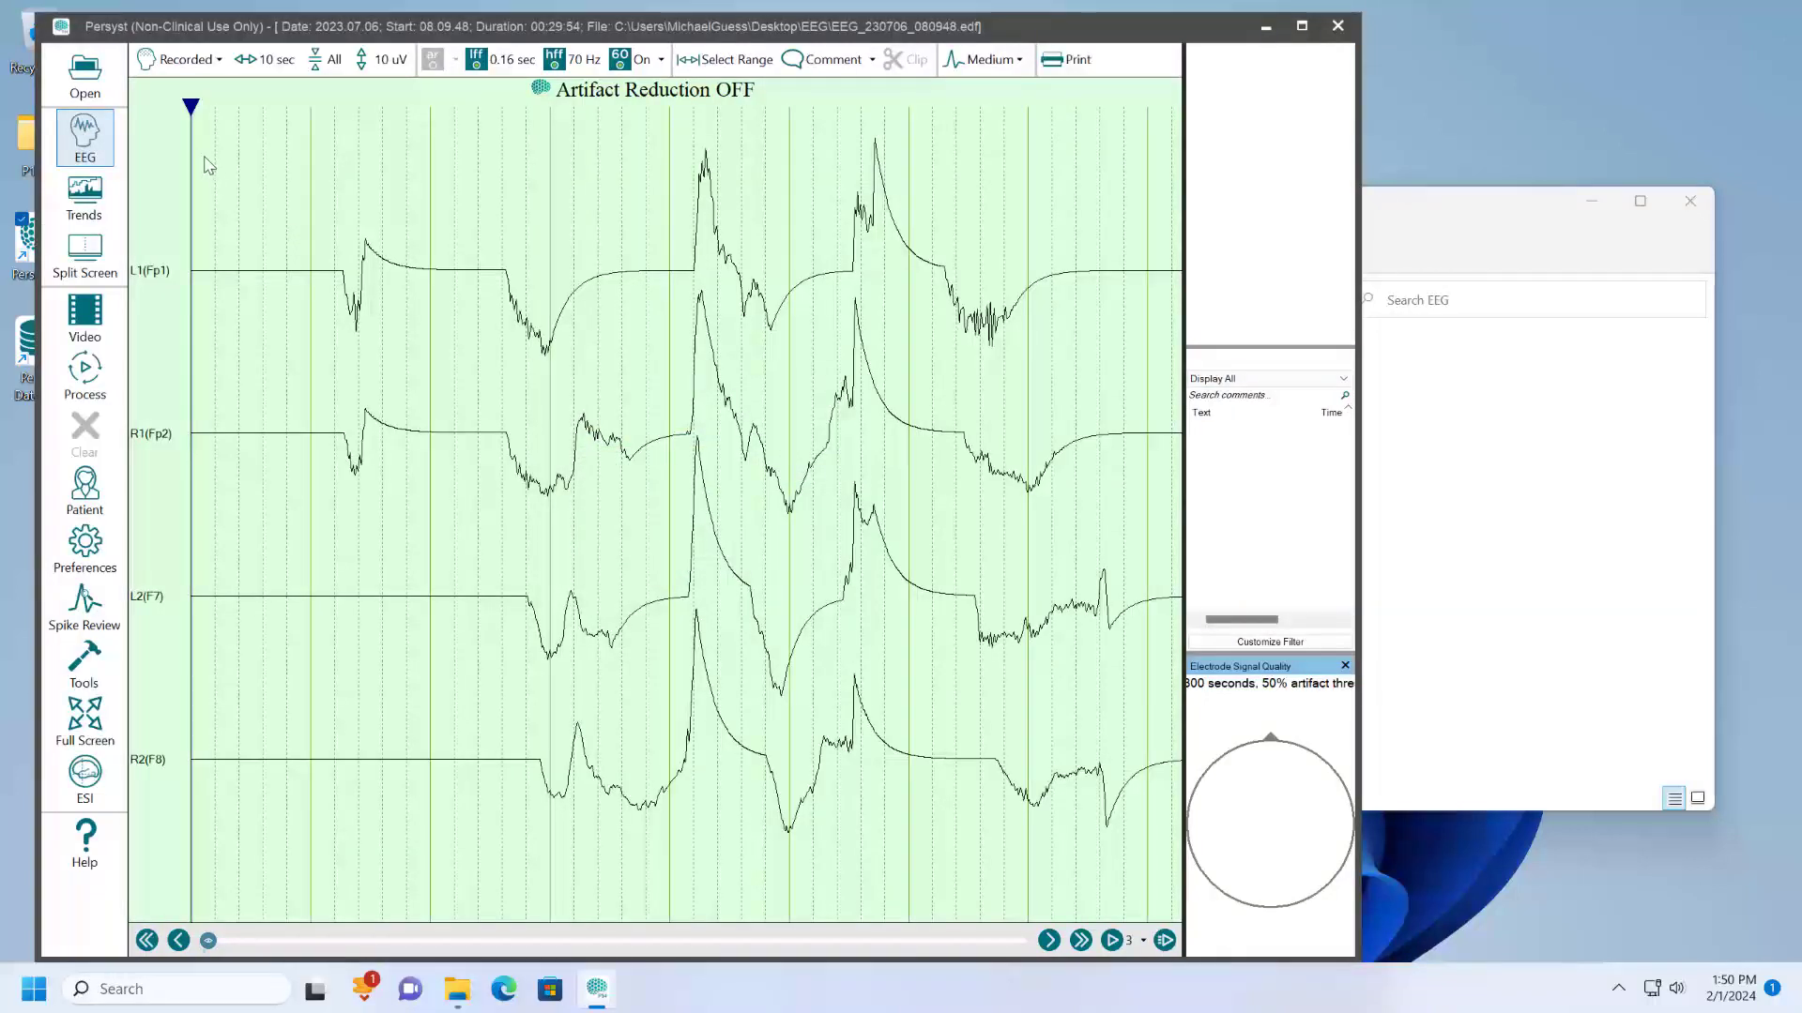
left_click(84, 76)
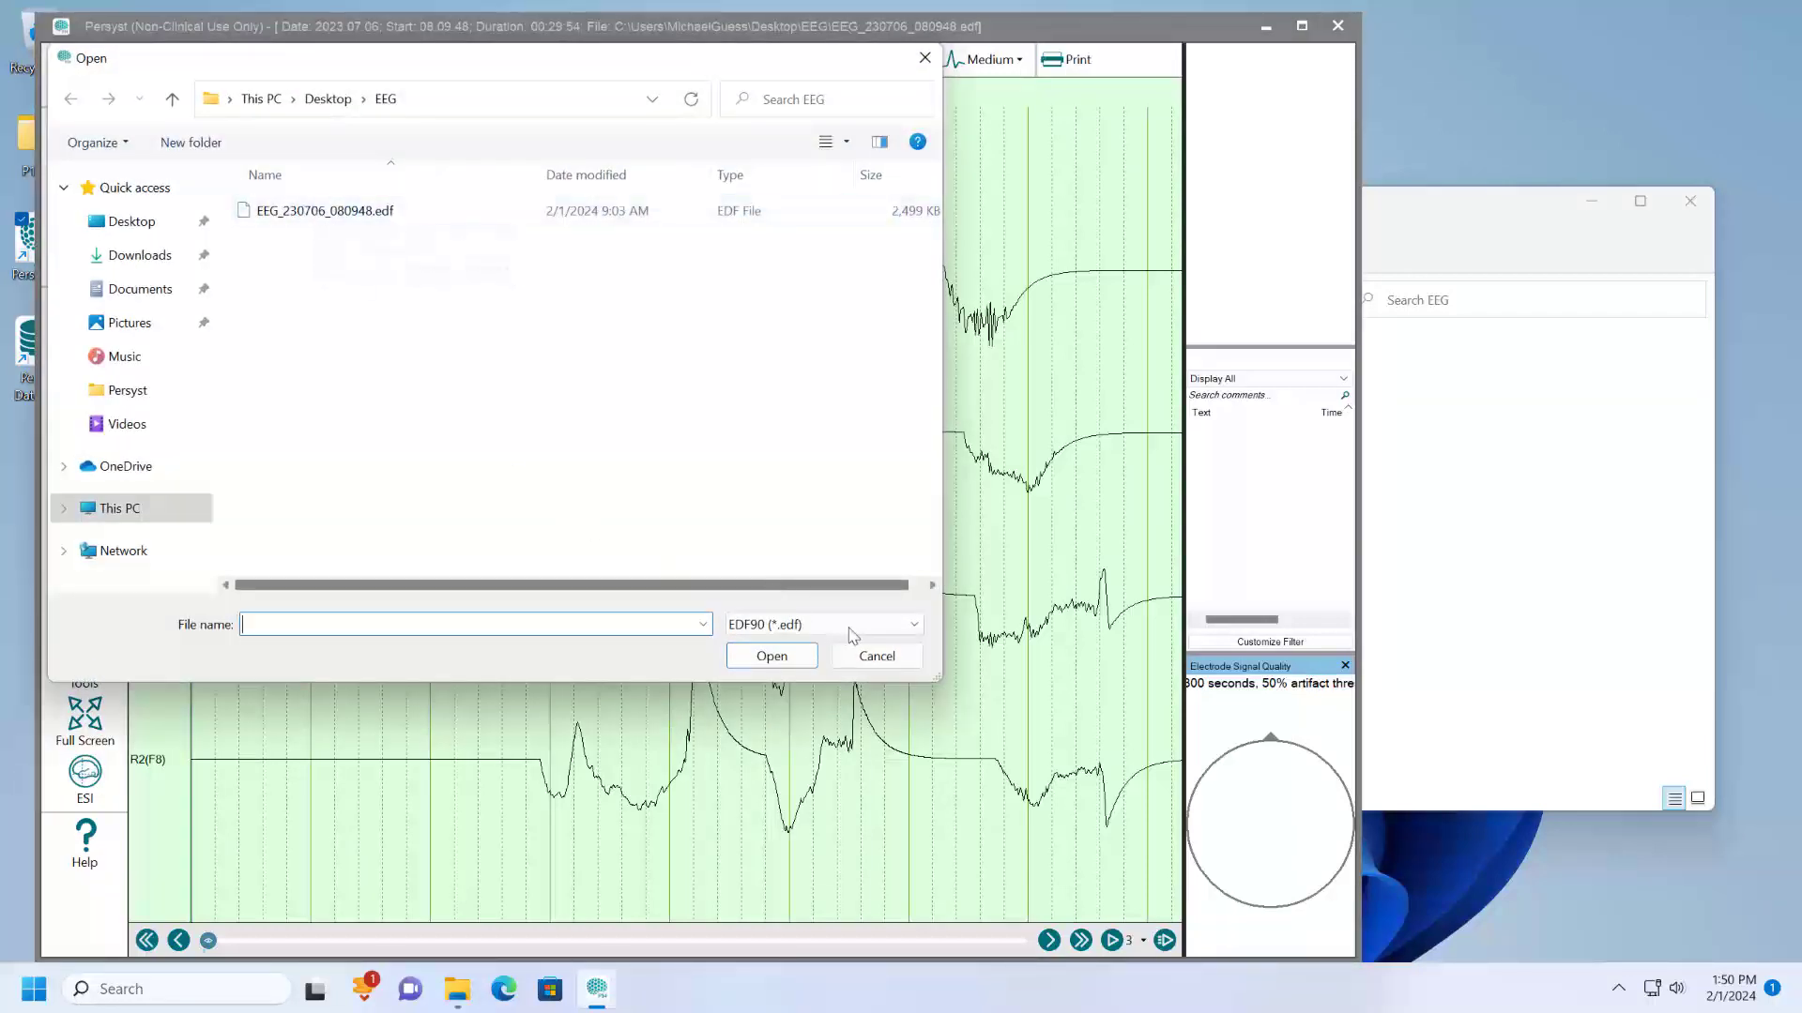
left_click(916, 626)
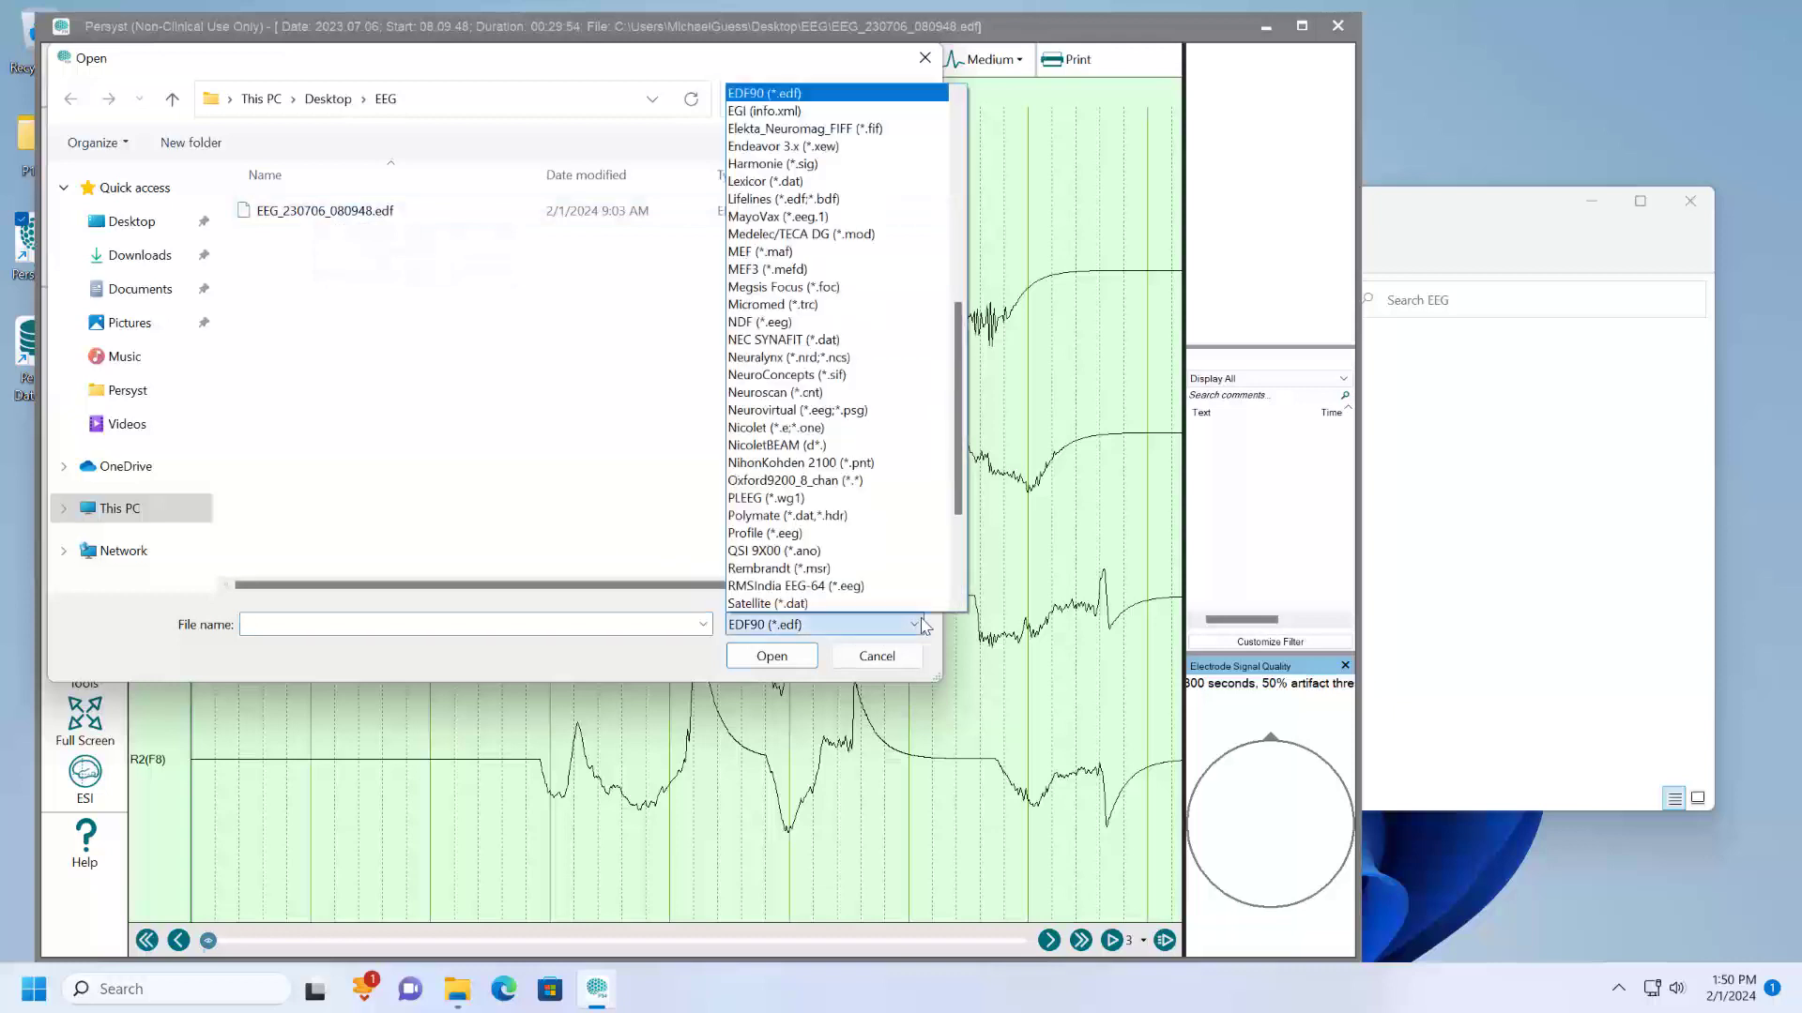
left_click(919, 625)
left_click(875, 656)
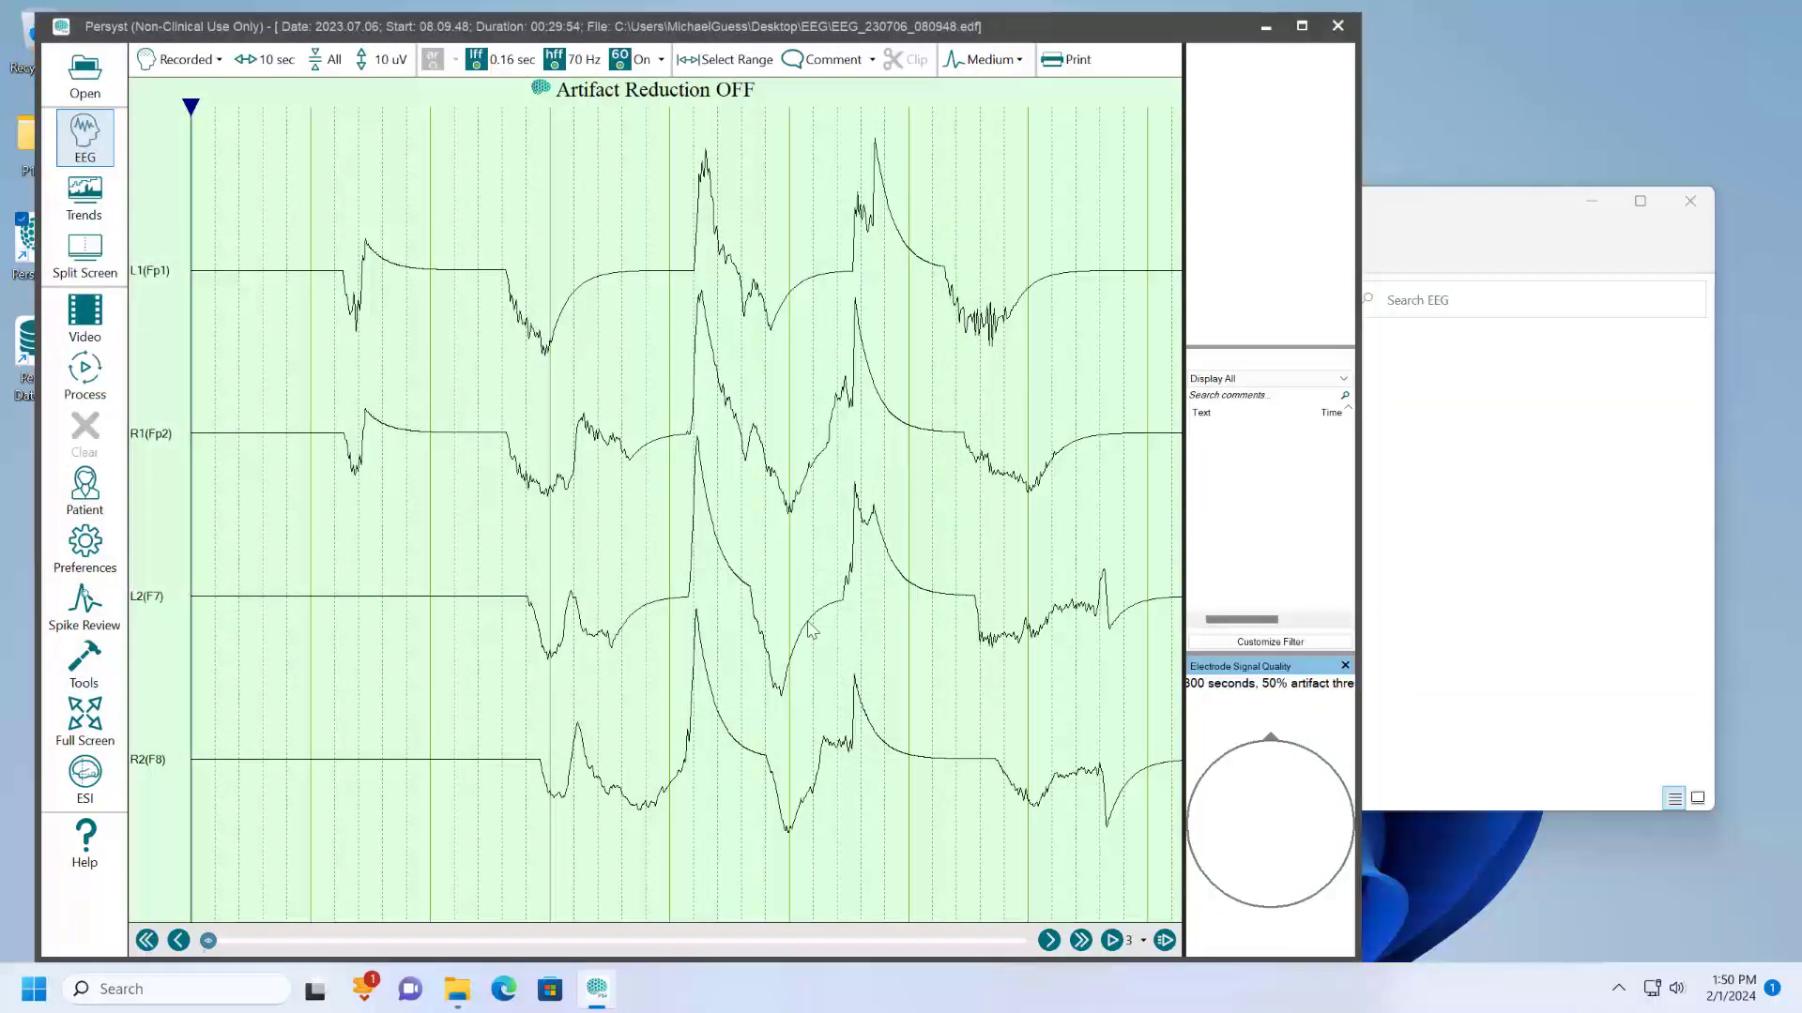
- Try displaying the recording in the Bipolar longitudinal A montage and return to the Recorded montage
left_click(194, 69)
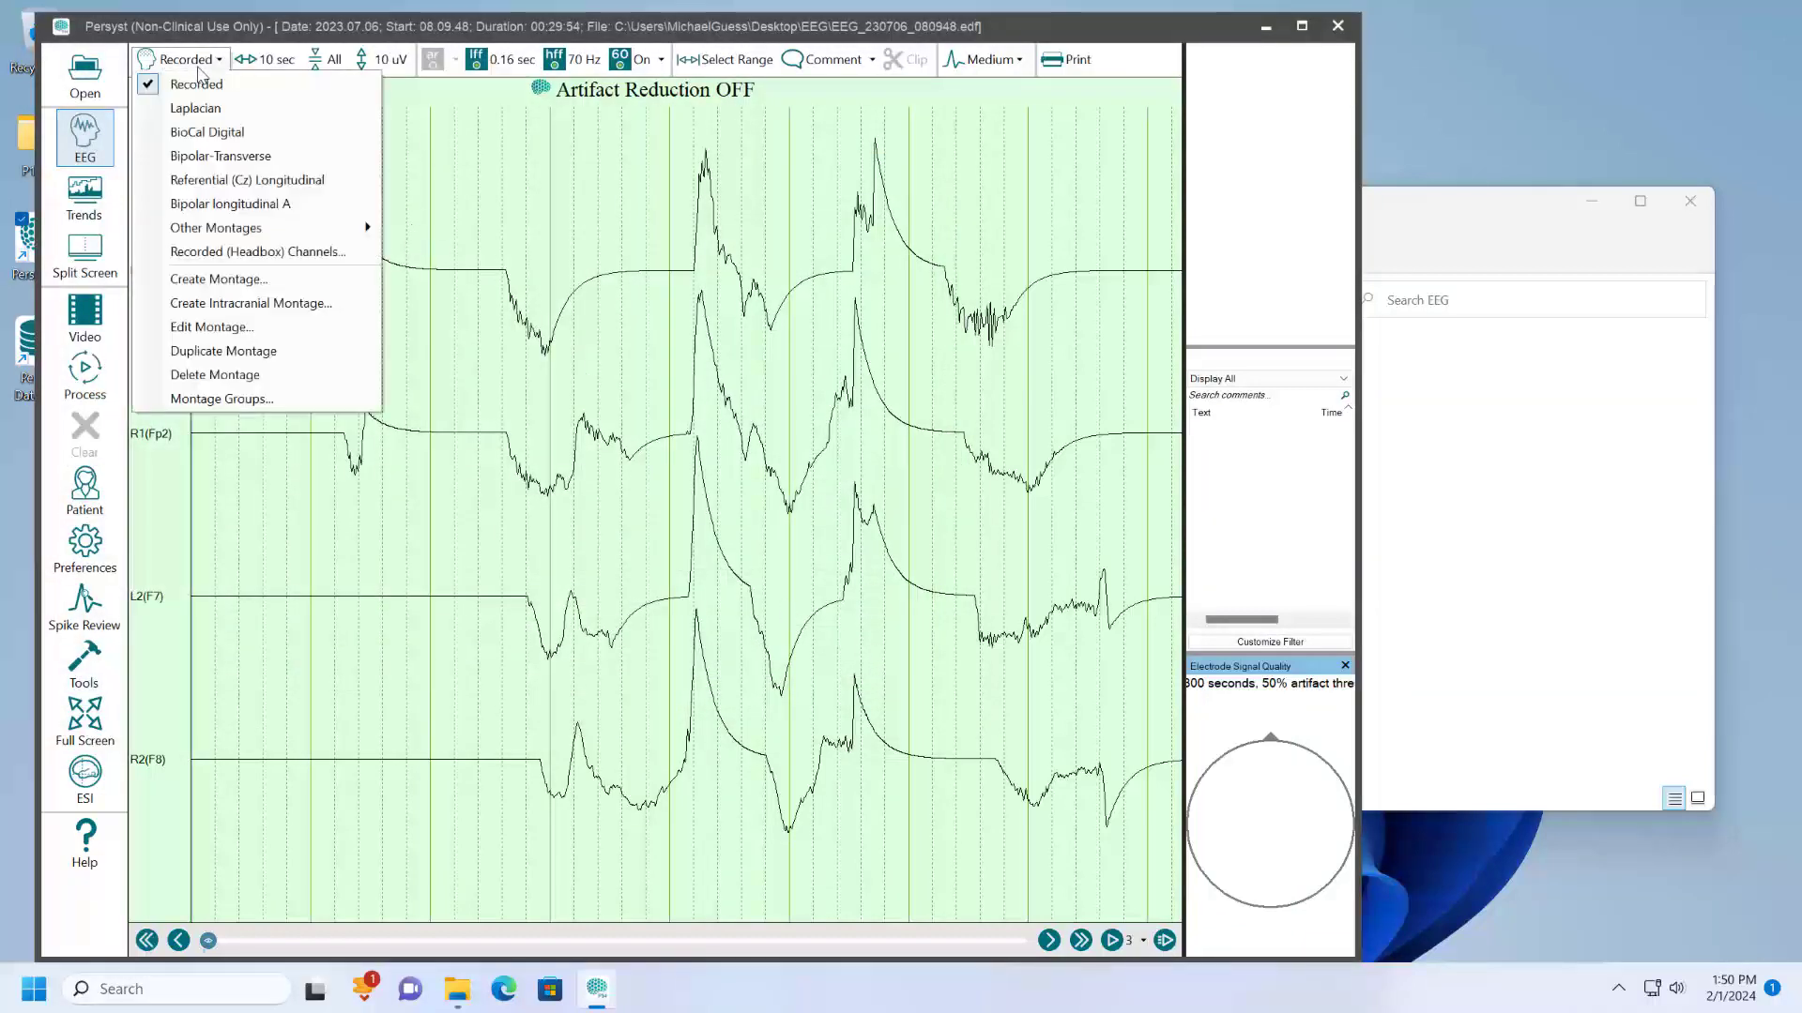
left_click(222, 203)
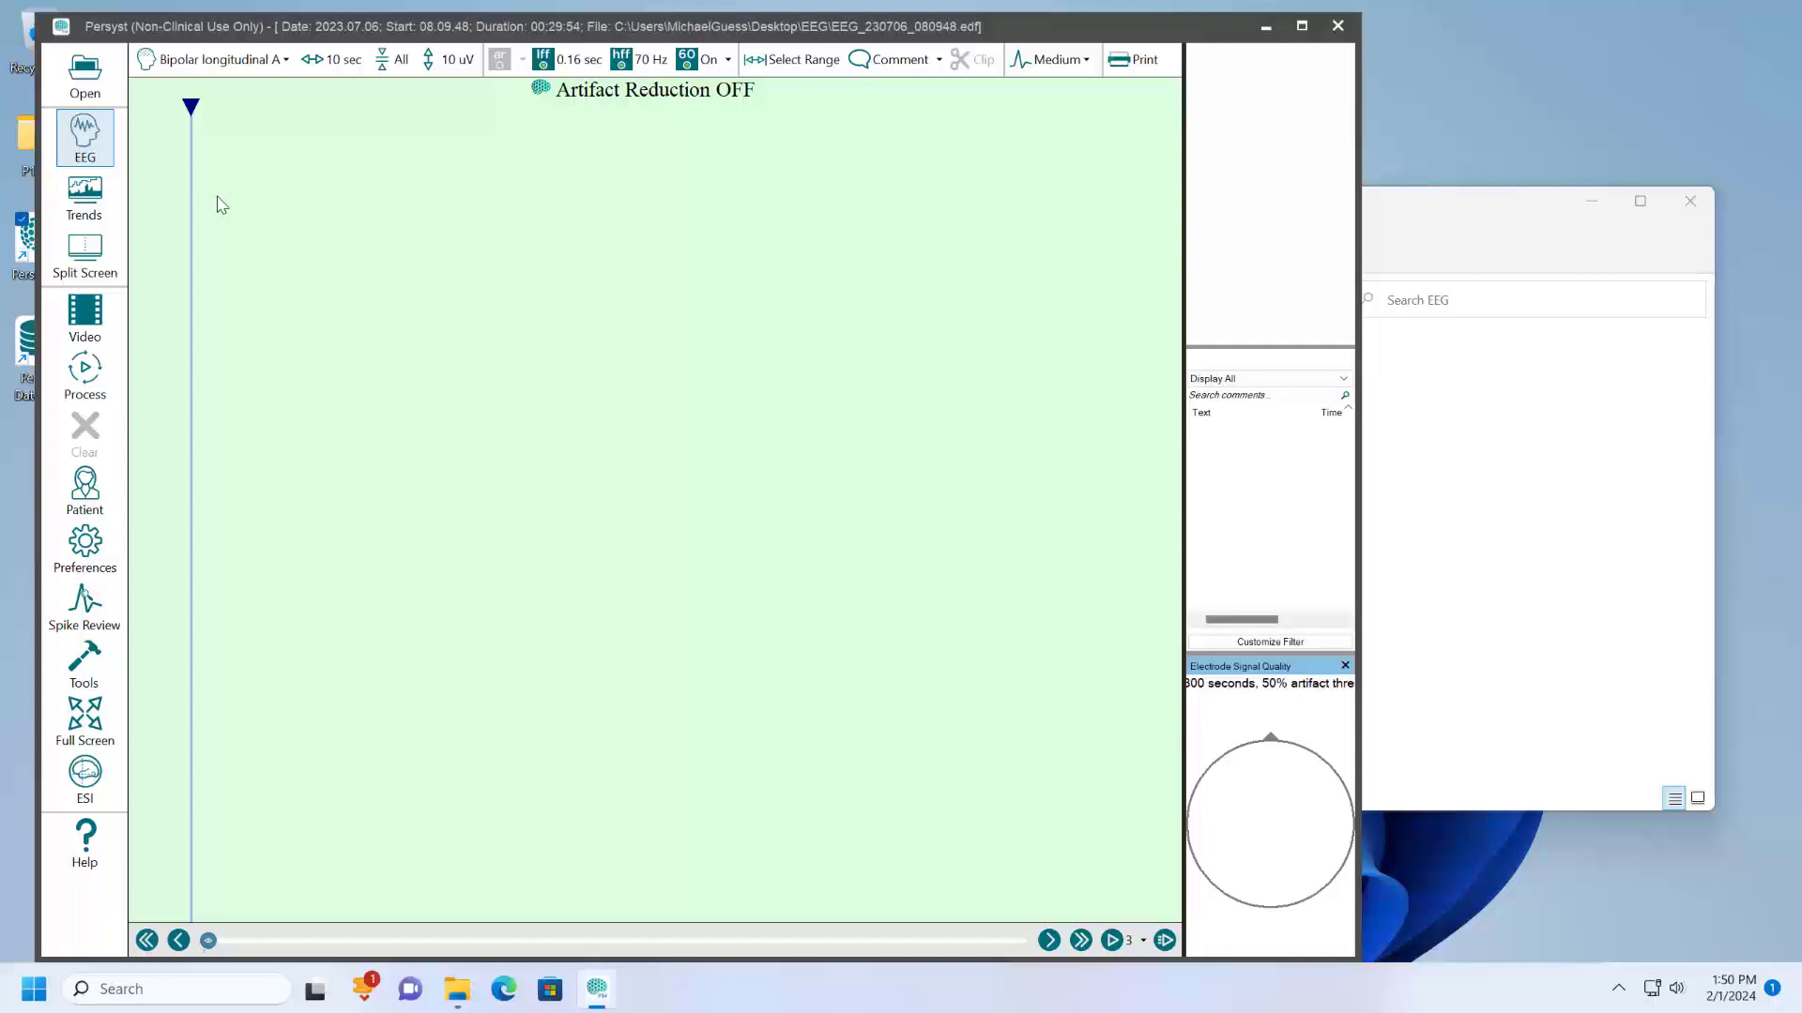
left_click(235, 62)
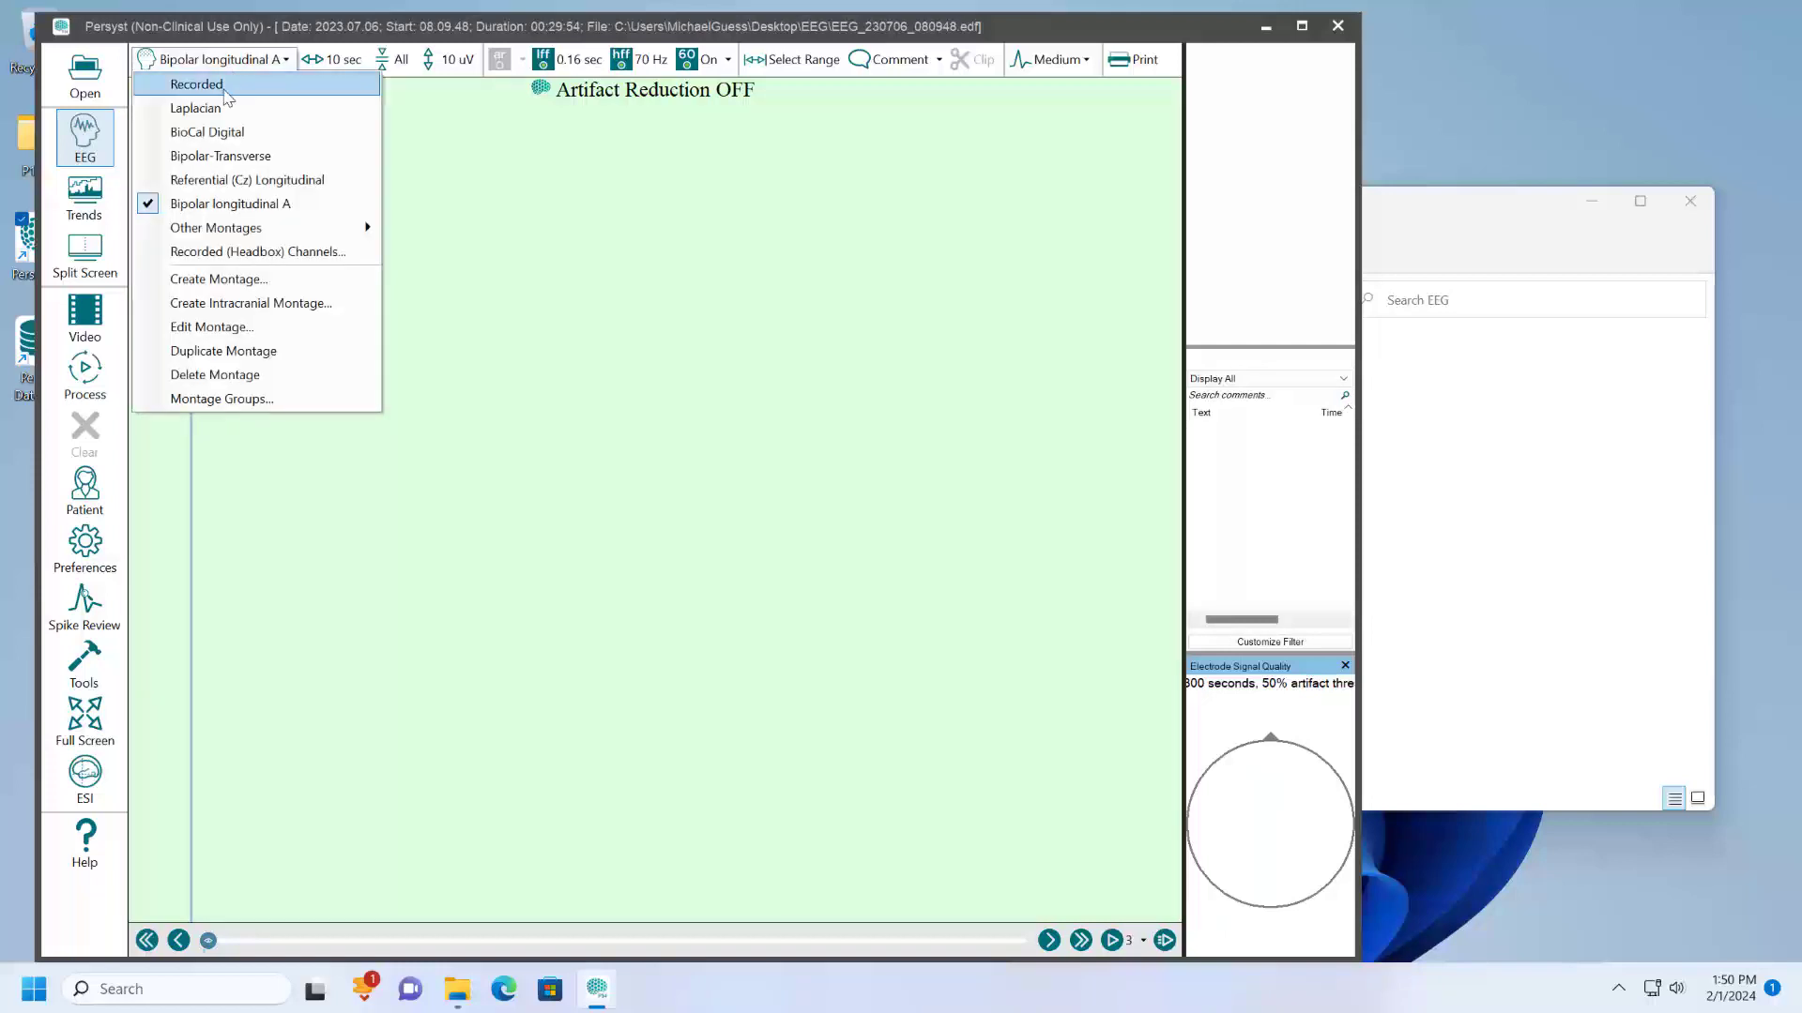
left_click(226, 90)
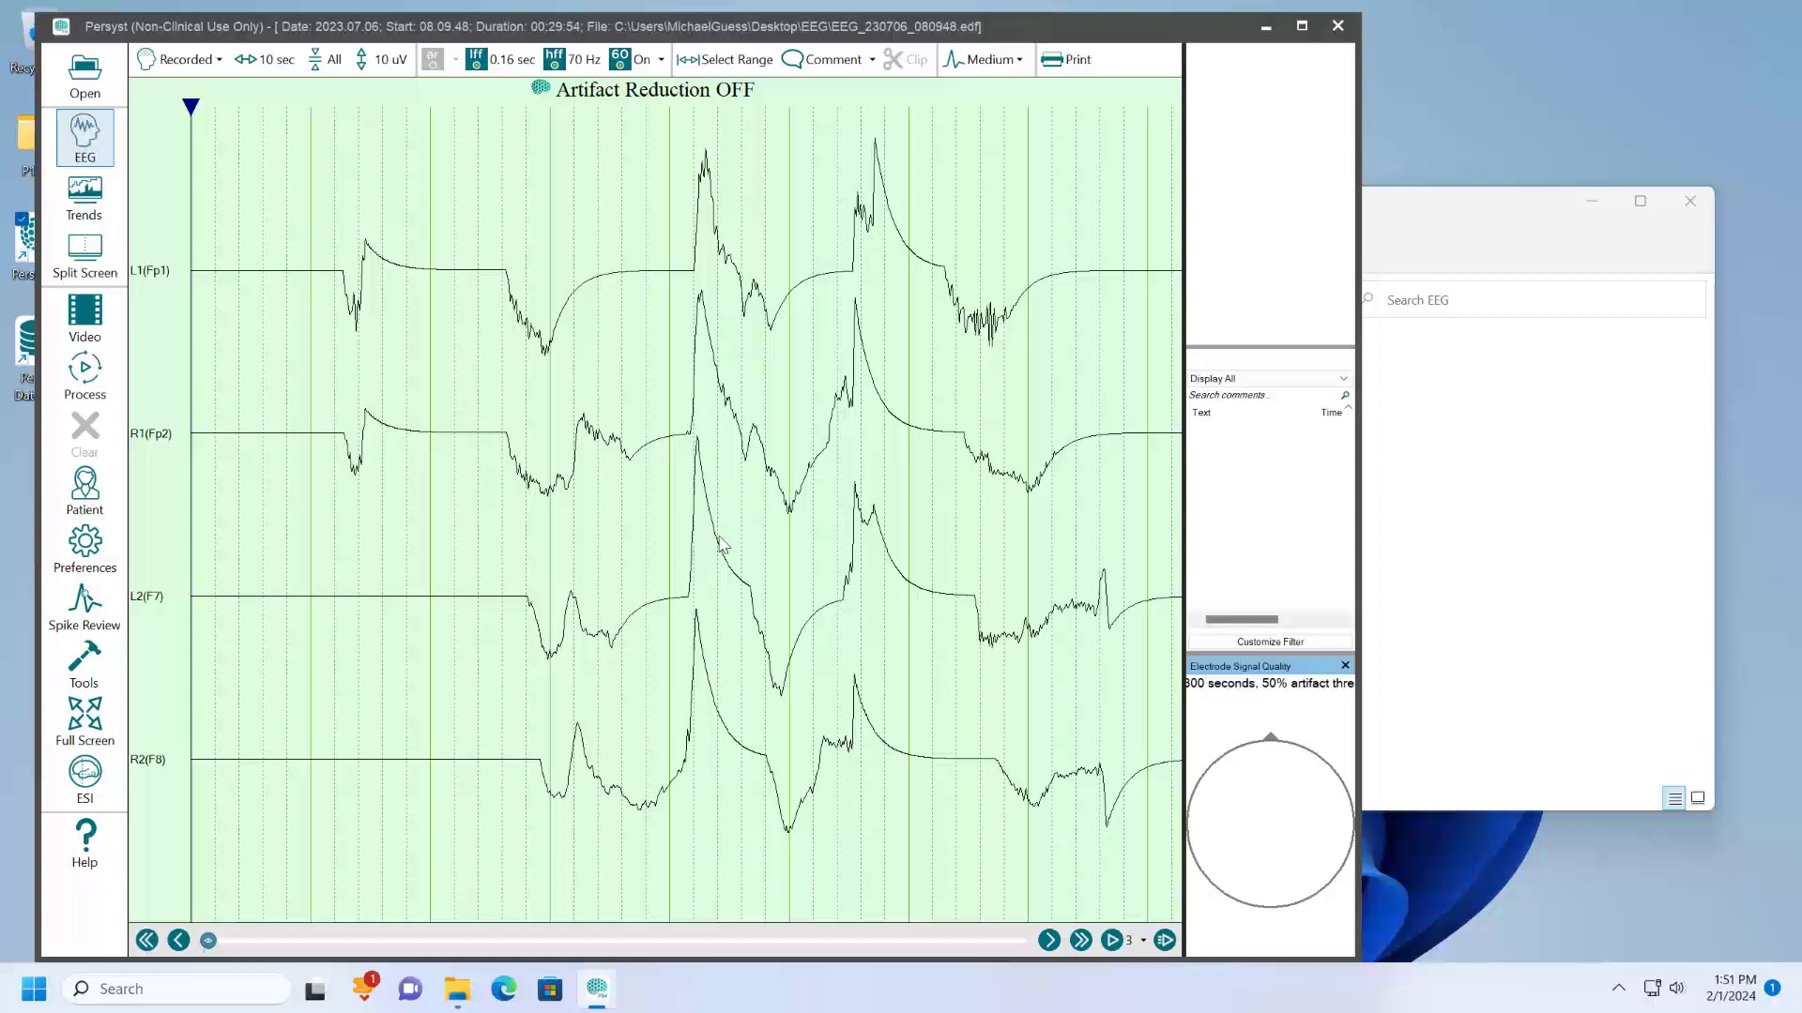
- Page forward through the recording and close the Electrode Signal Quality and Numeric Panel panes
scroll(655, 444, "down", 3)
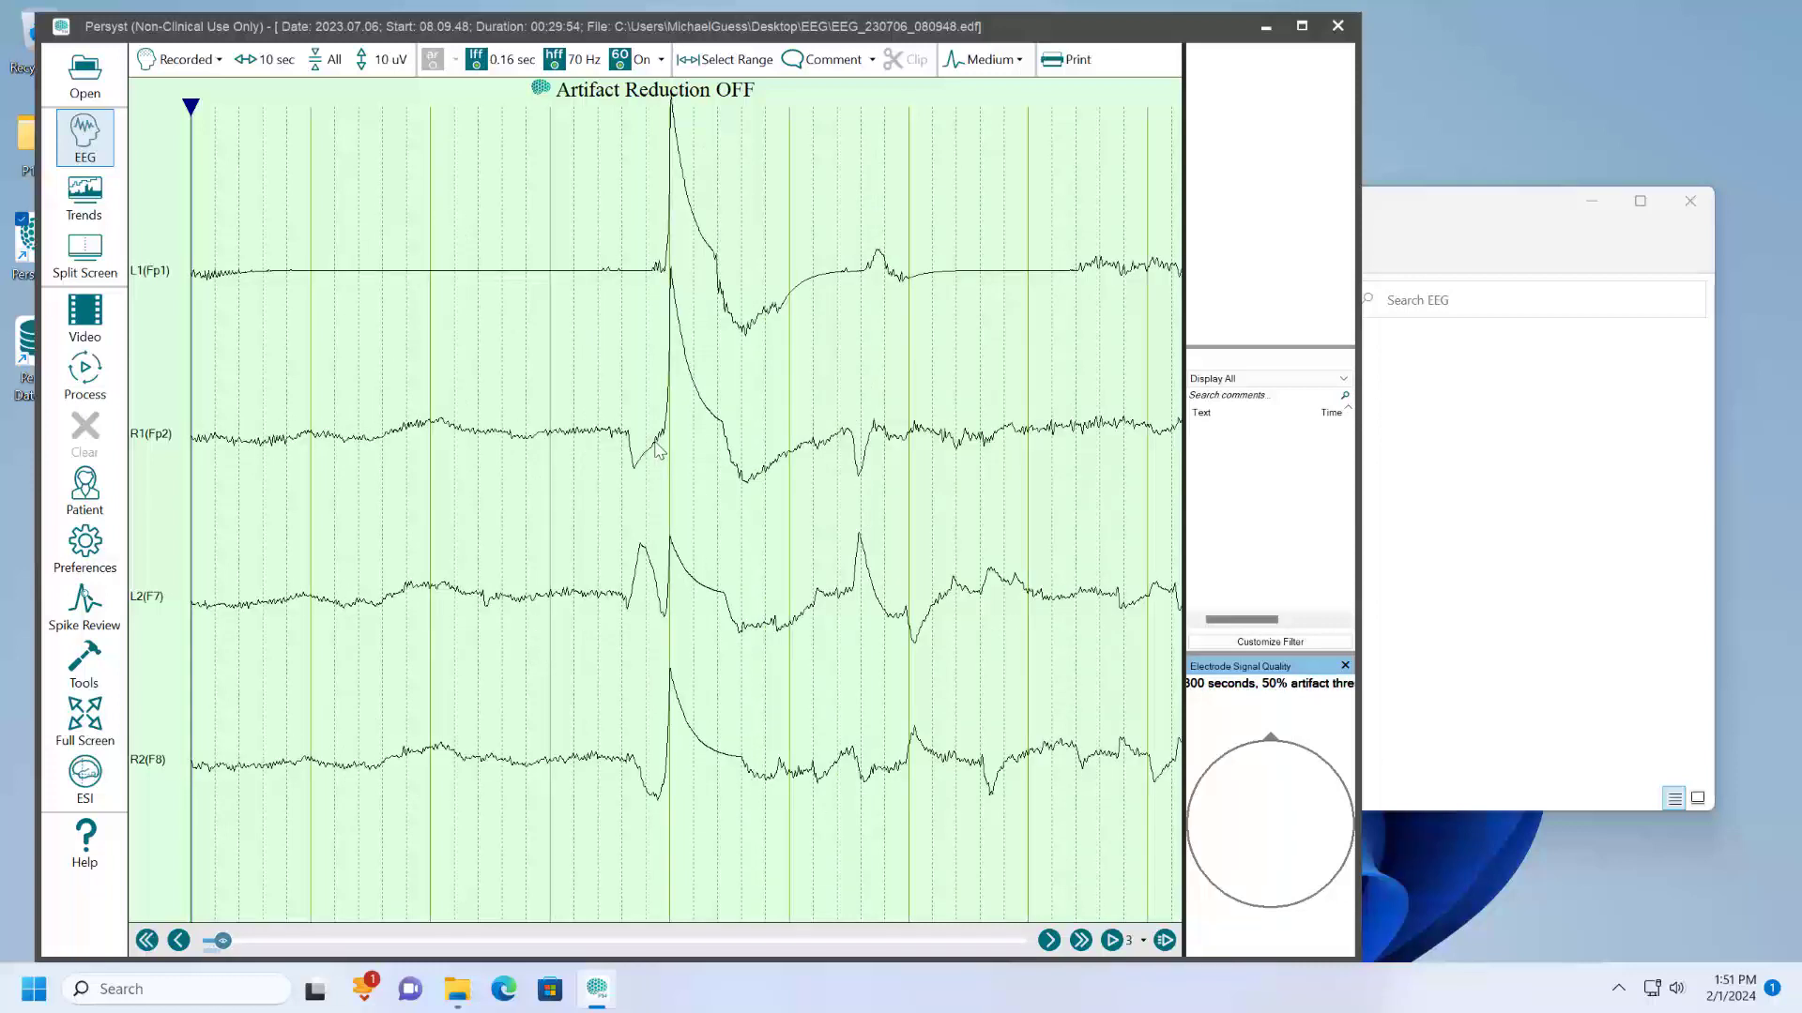
scroll(656, 448, "down", 1)
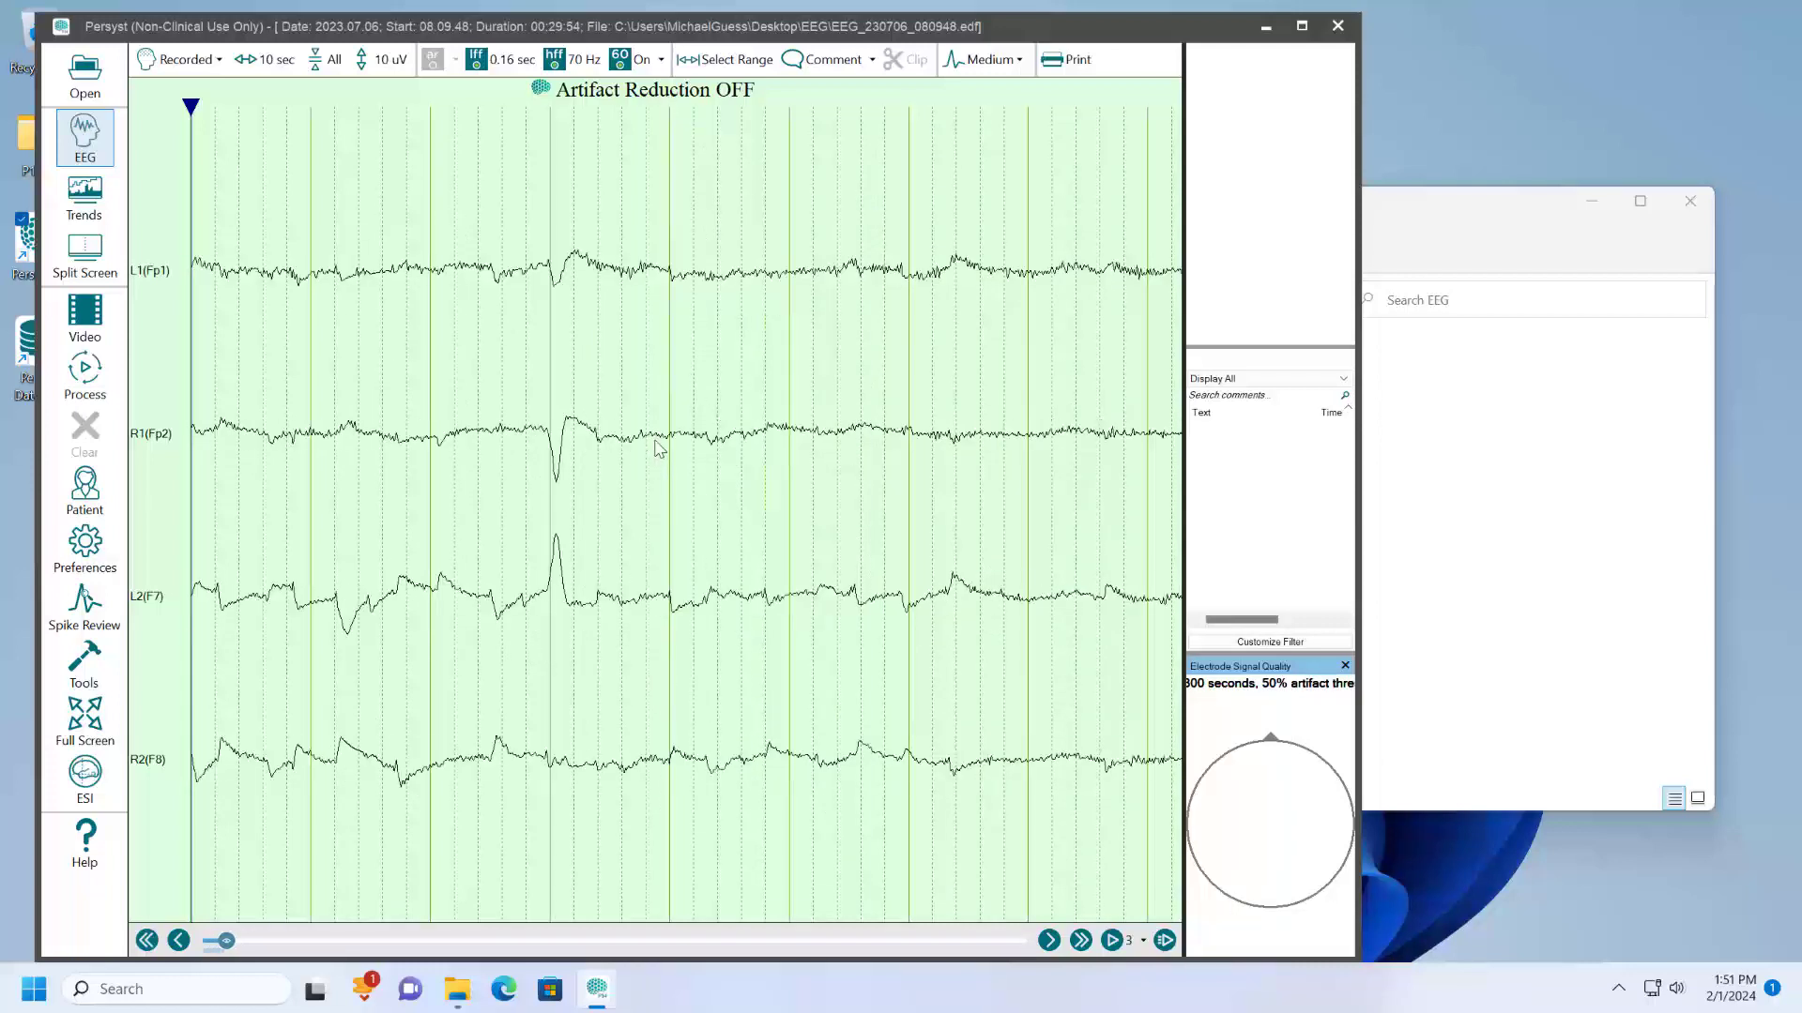
left_click(1346, 666)
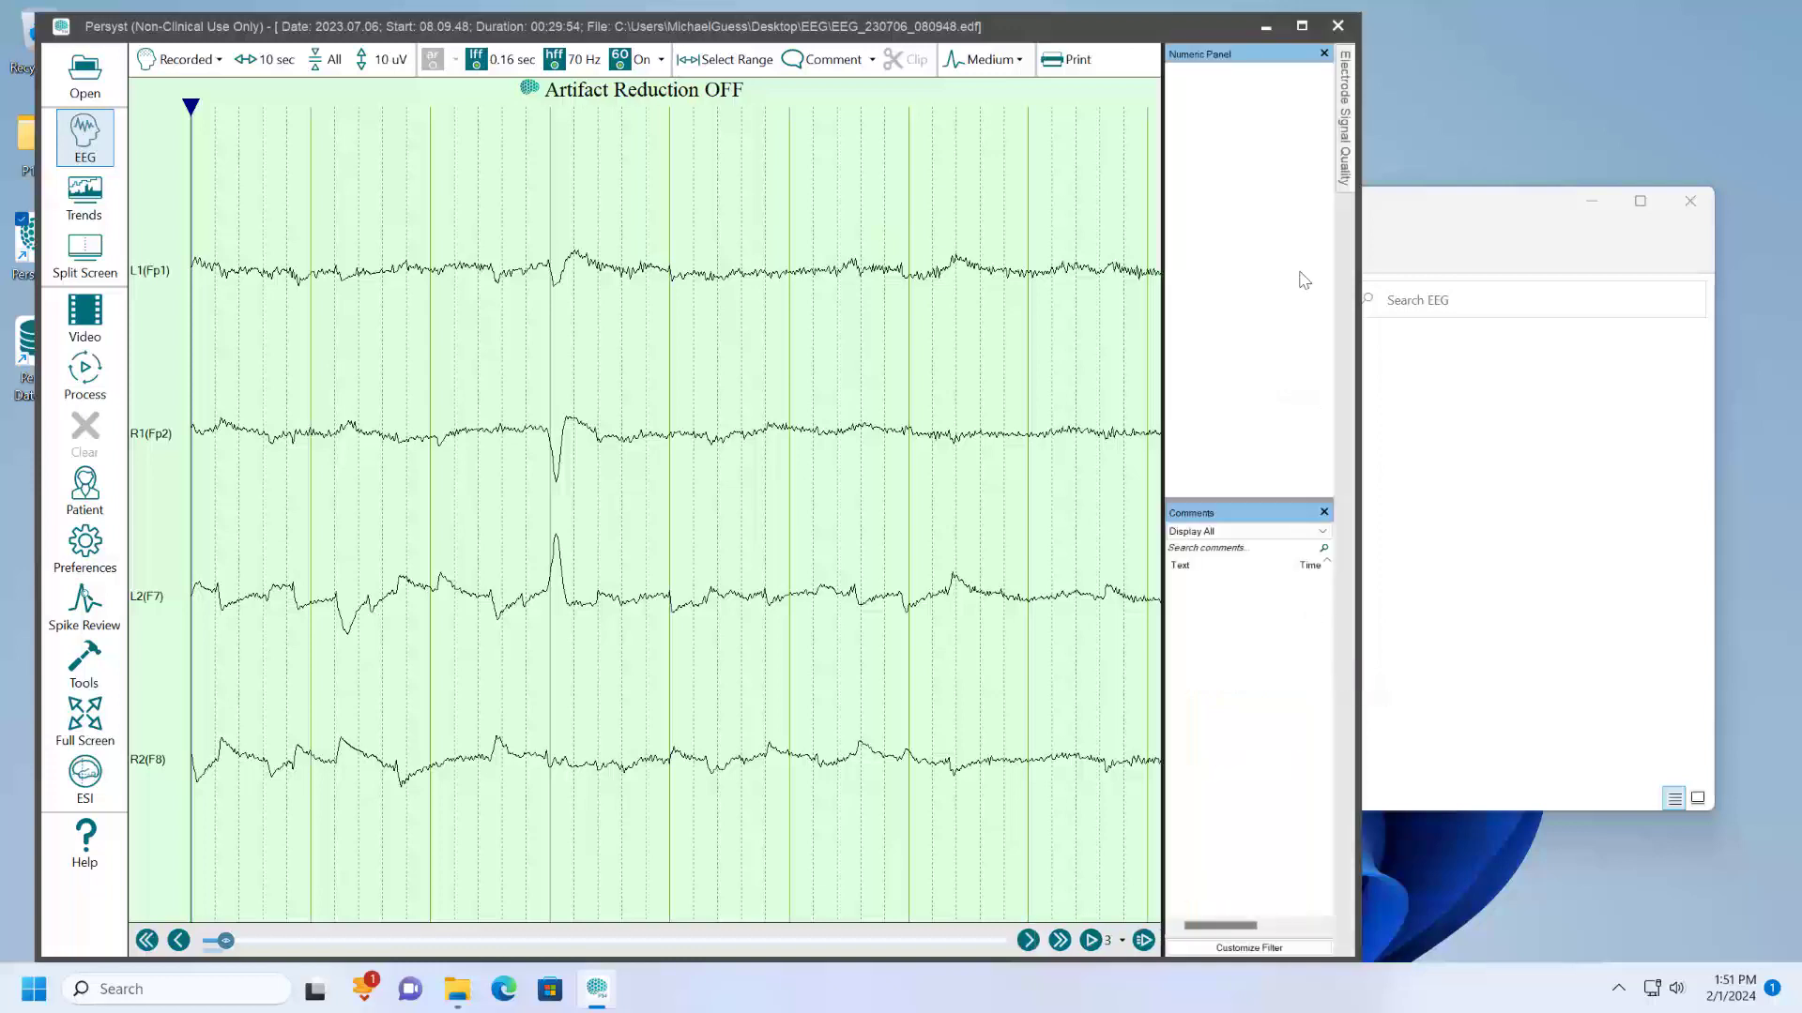
left_click(1324, 53)
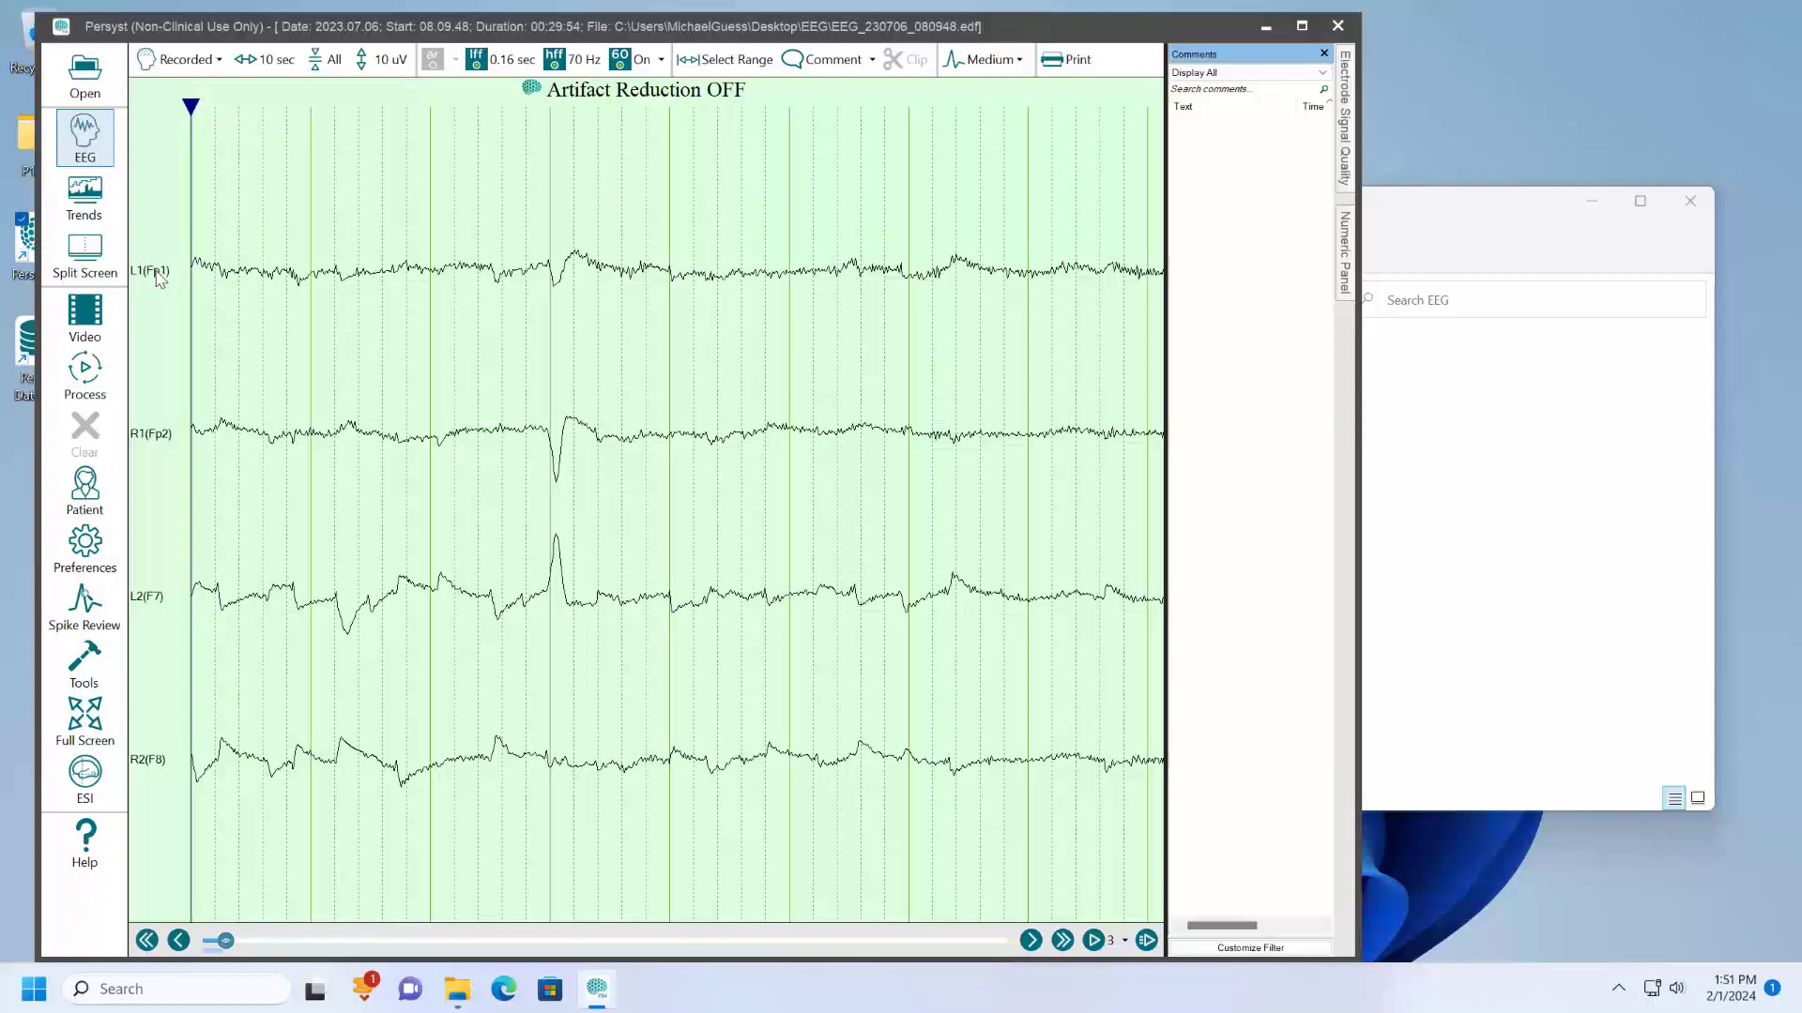
- Save the Recorded montage as a new montage named Sedline Review
left_click(202, 62)
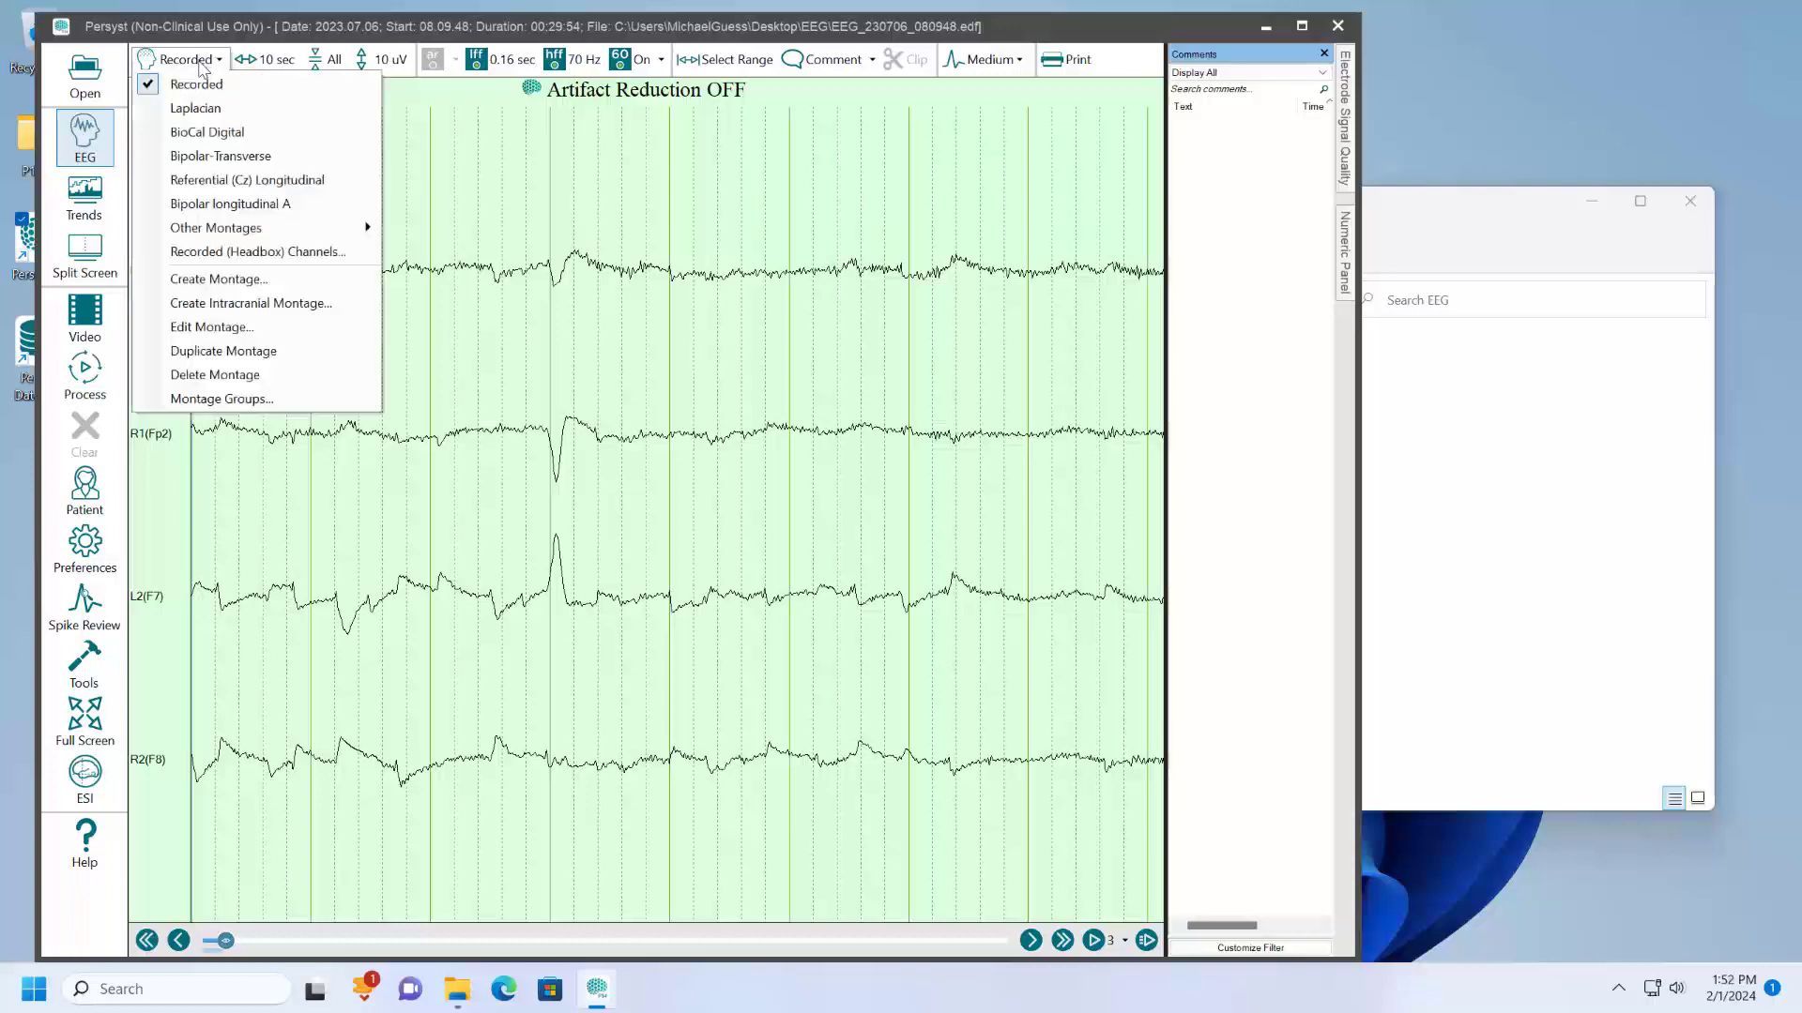
right_click(156, 448)
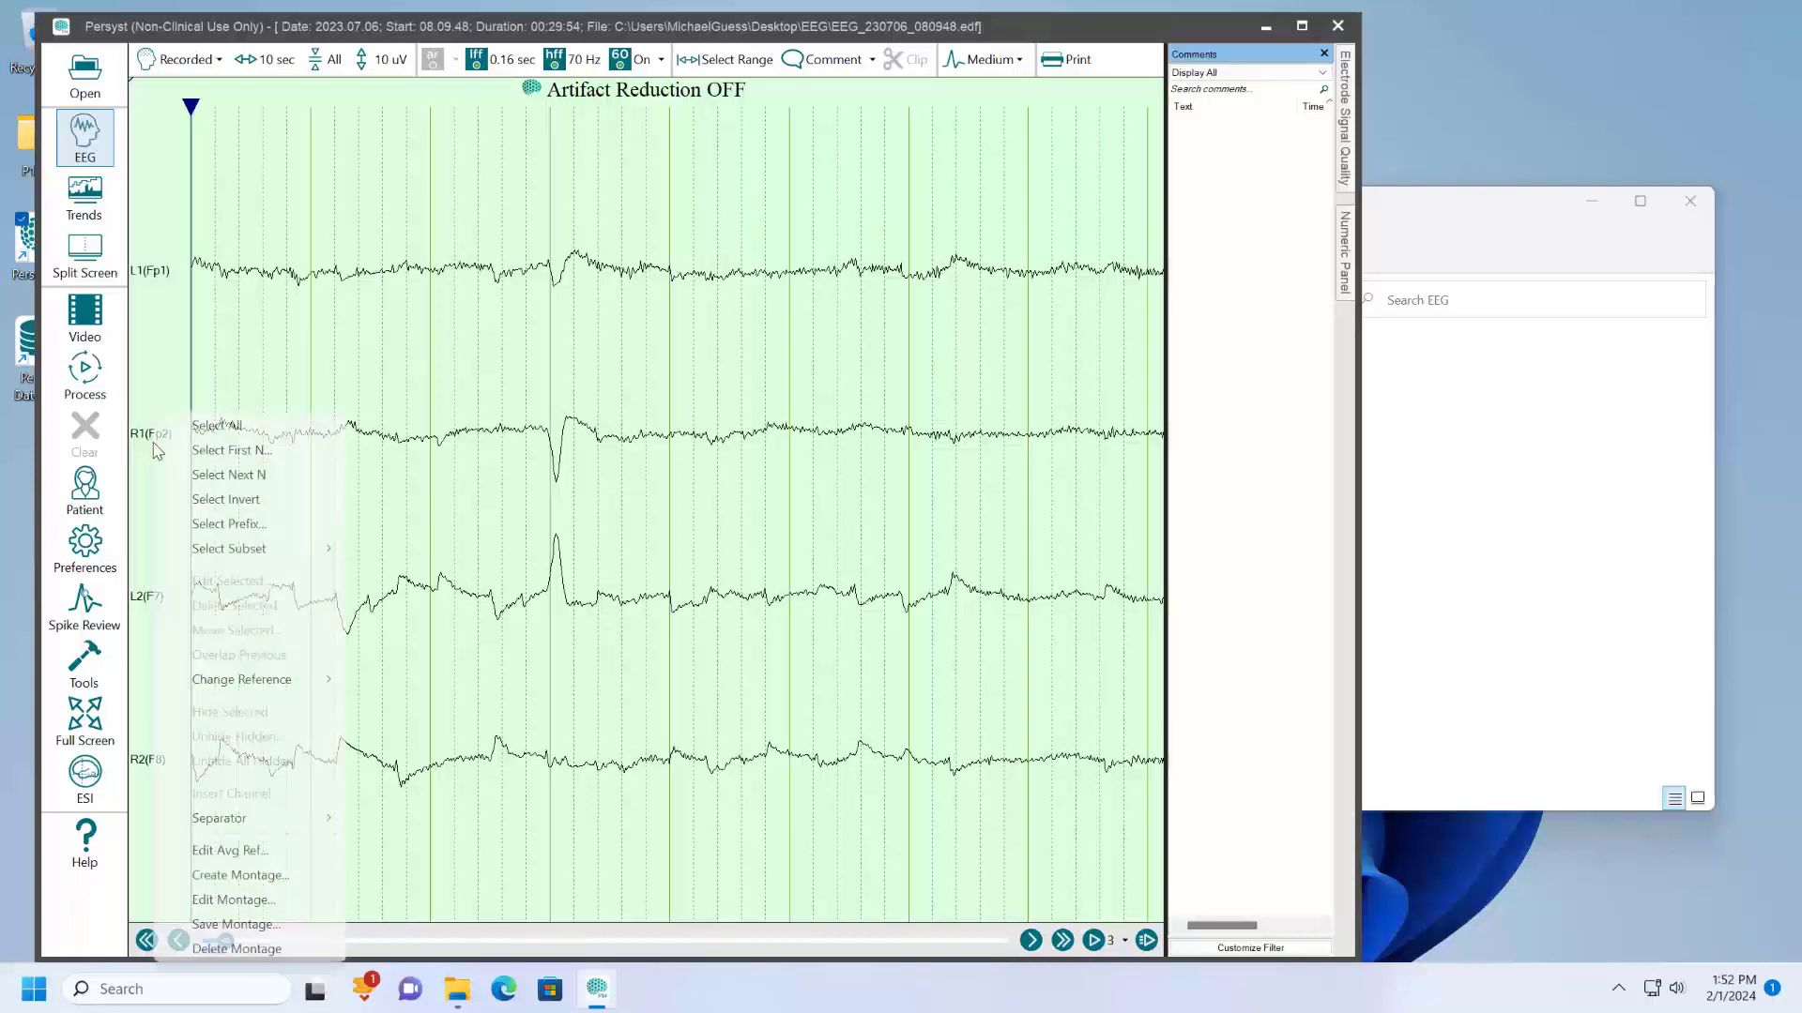
left_click(159, 274)
right_click(156, 272)
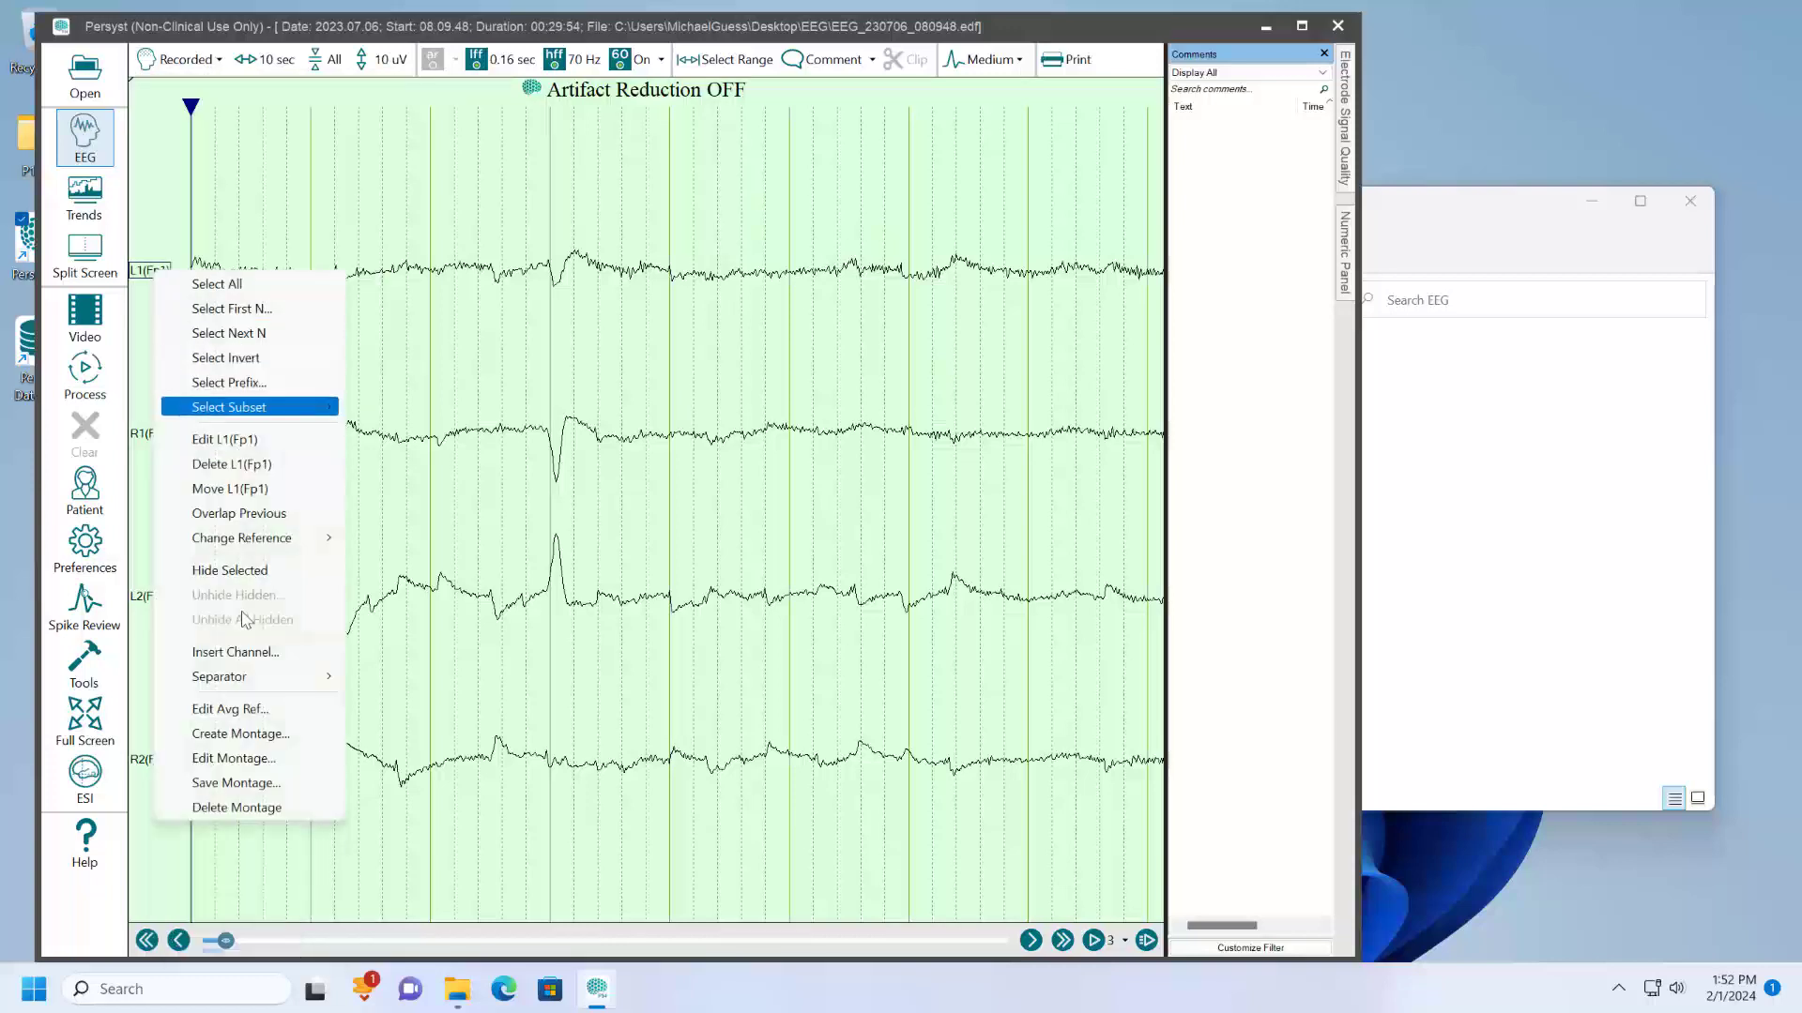
left_click(279, 785)
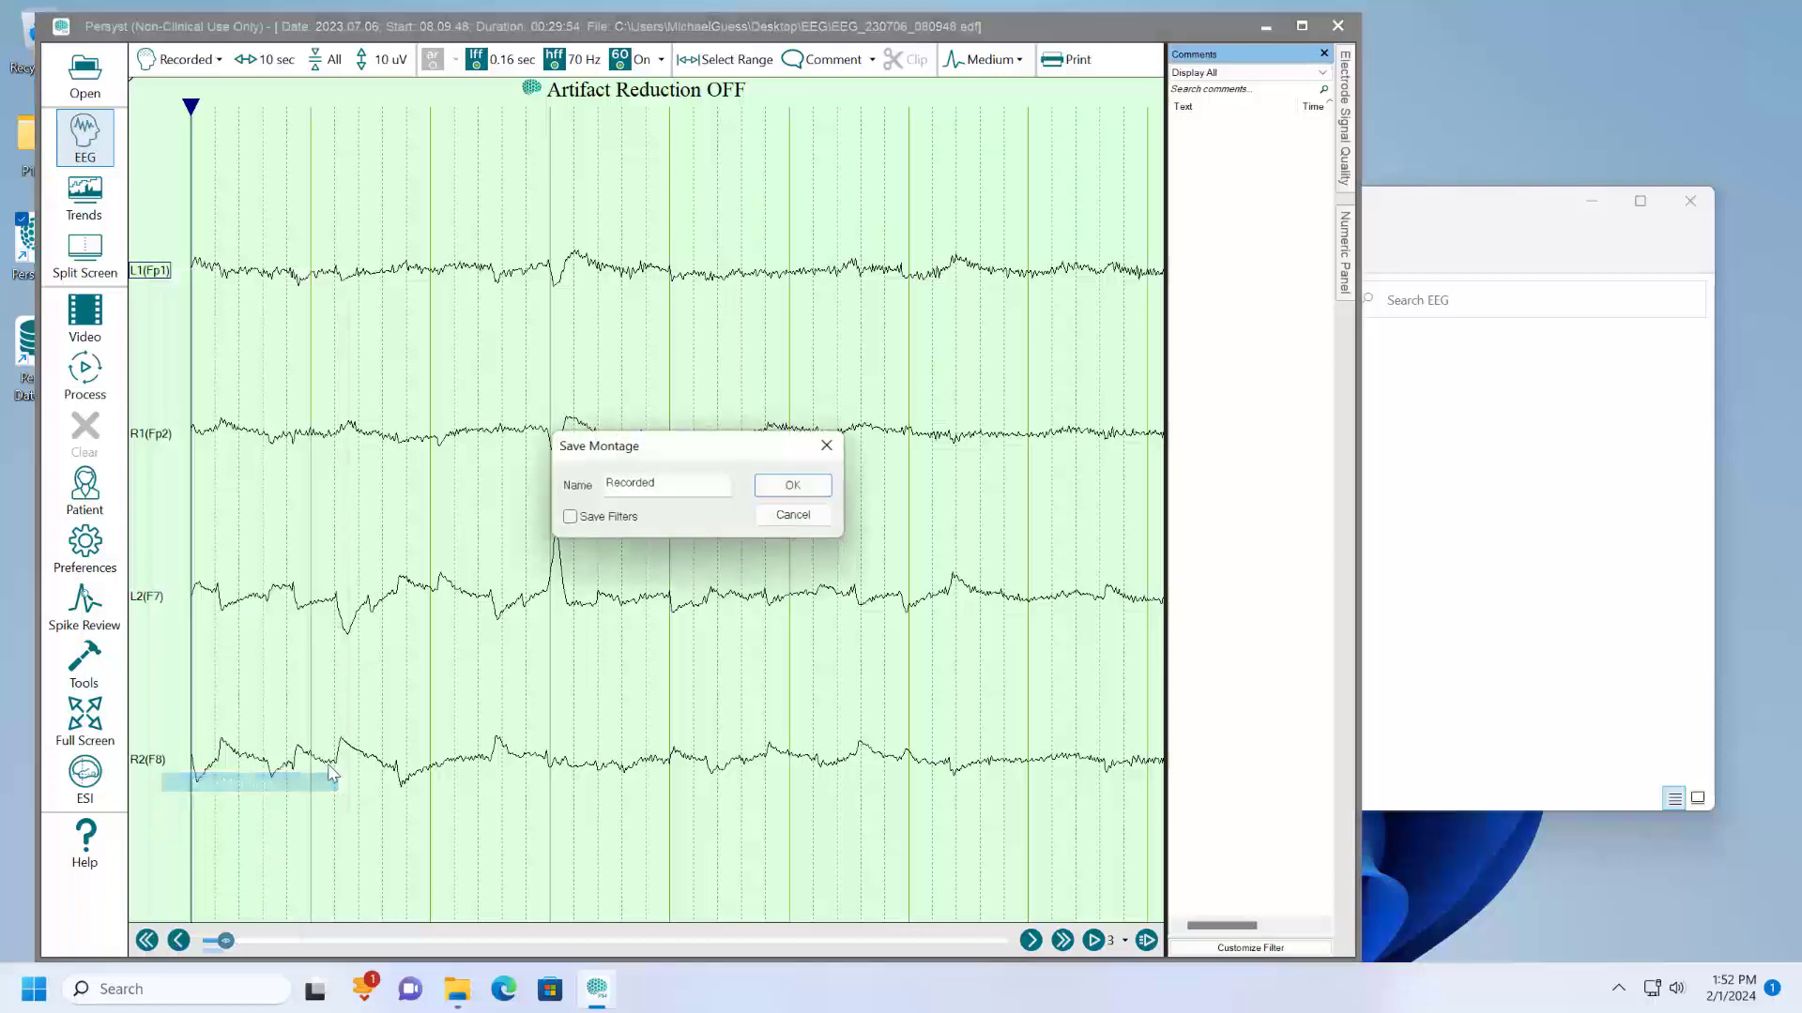
key("ctrl+a")
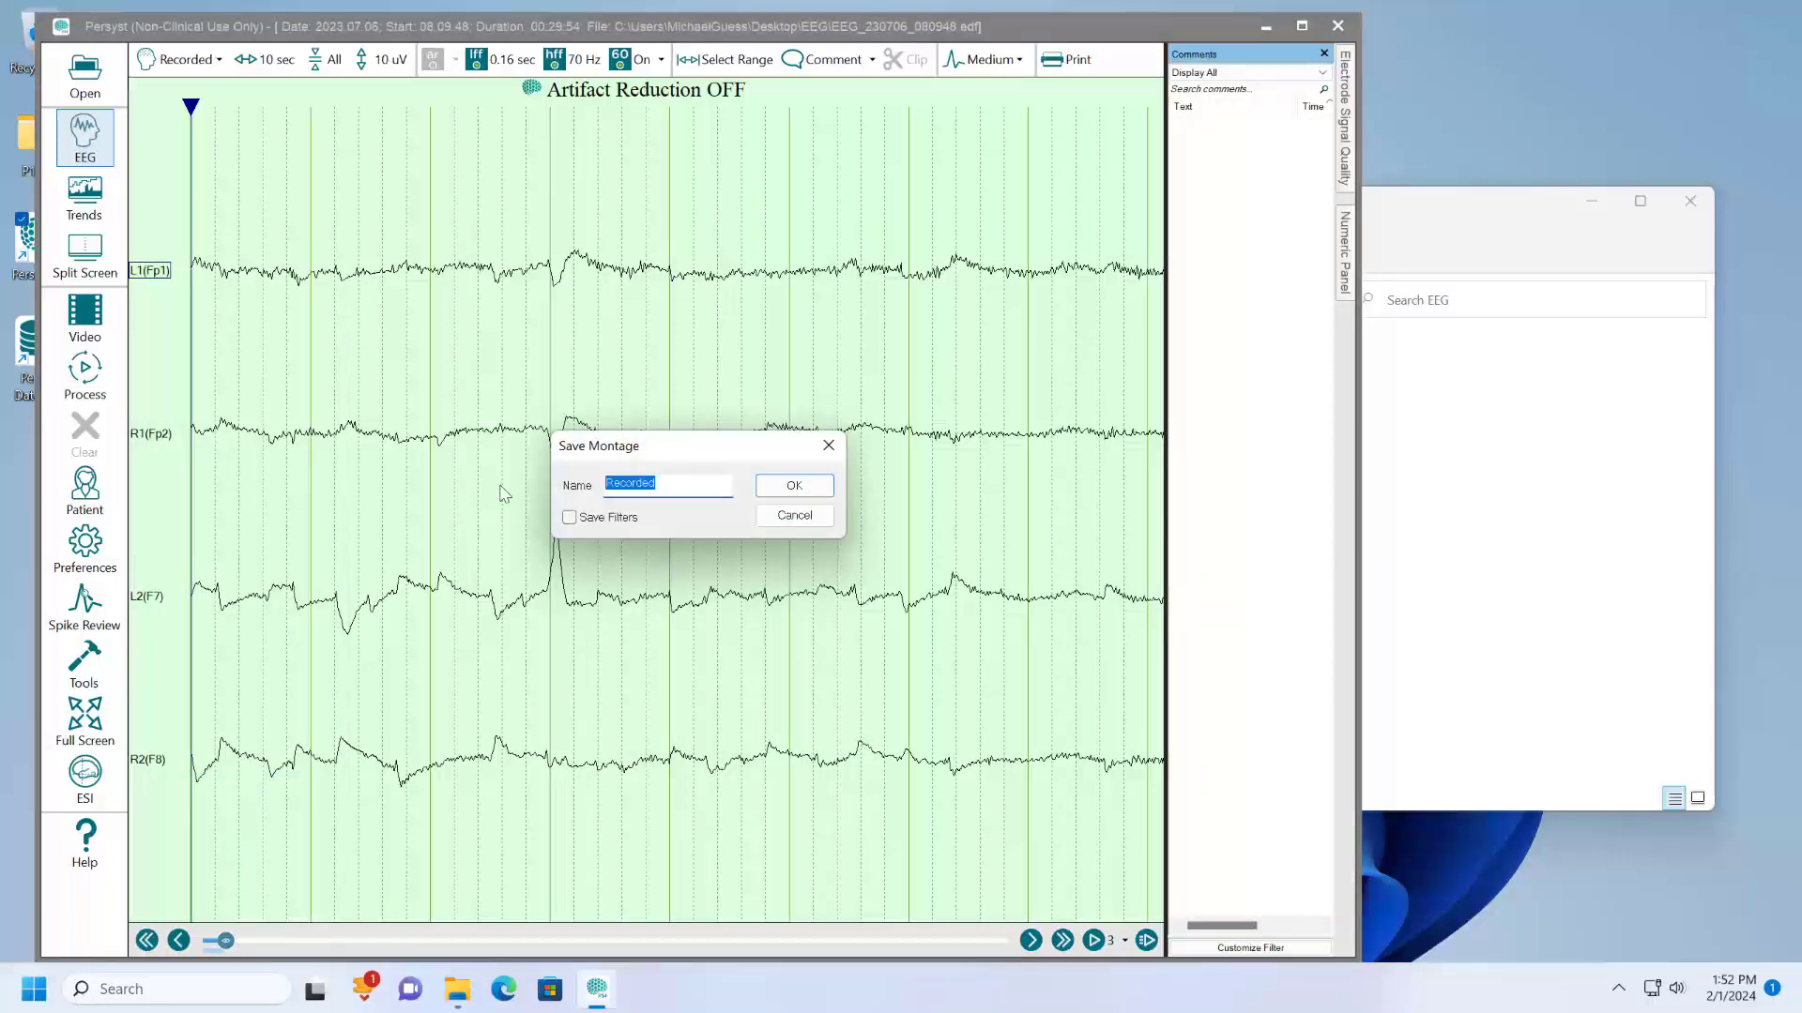
type("Sedline Review")
key("Return")
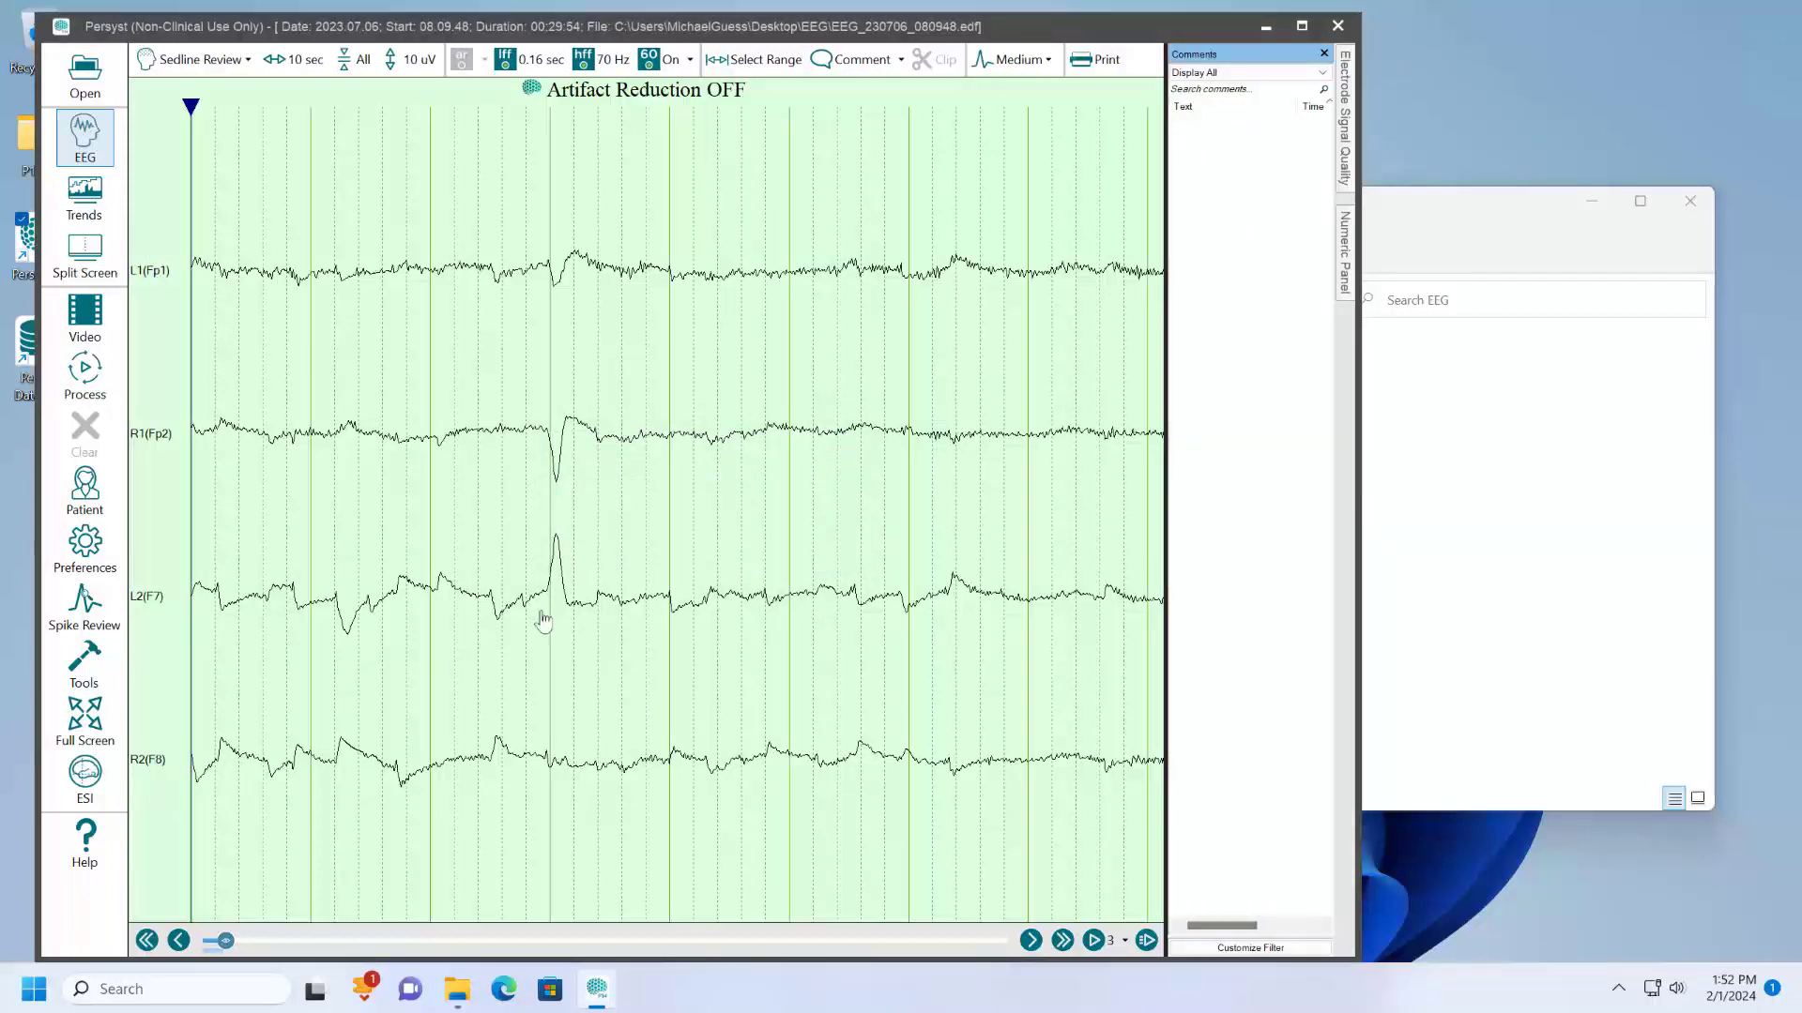
- Open the Sedline Review montage for editing and set its channel system to All
scroll(785, 574, "down", 7)
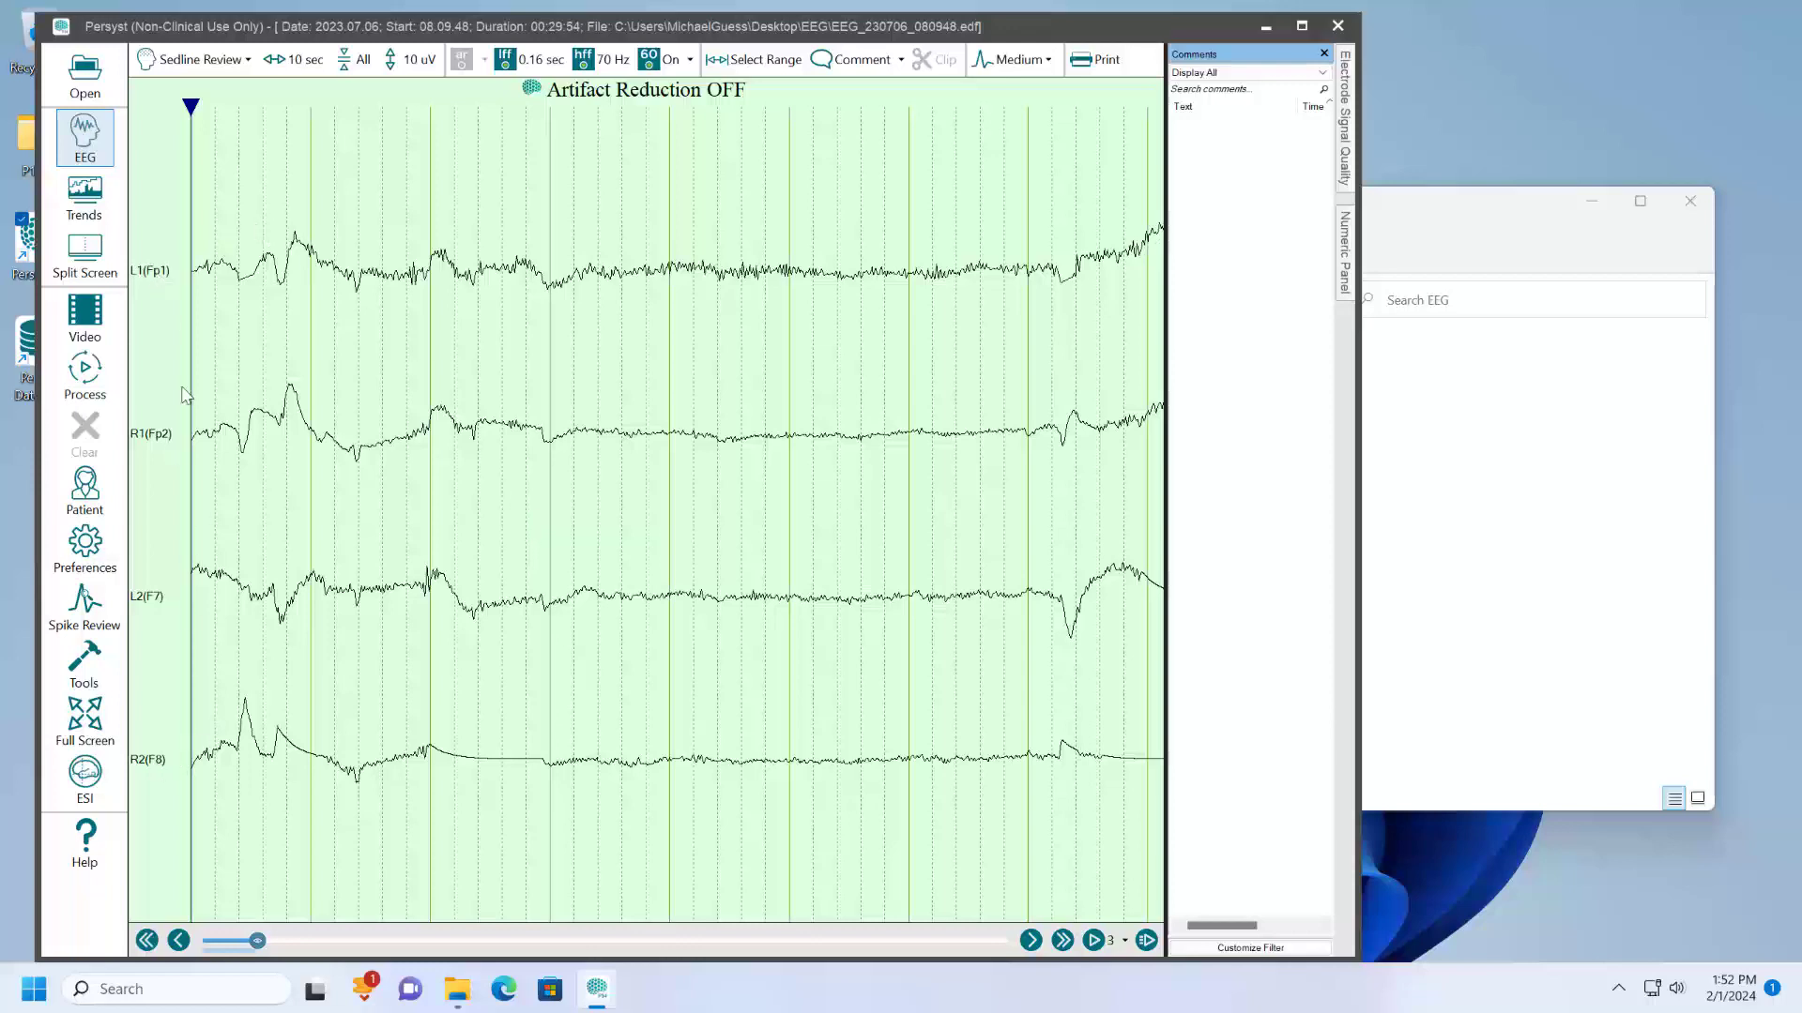
right_click(159, 761)
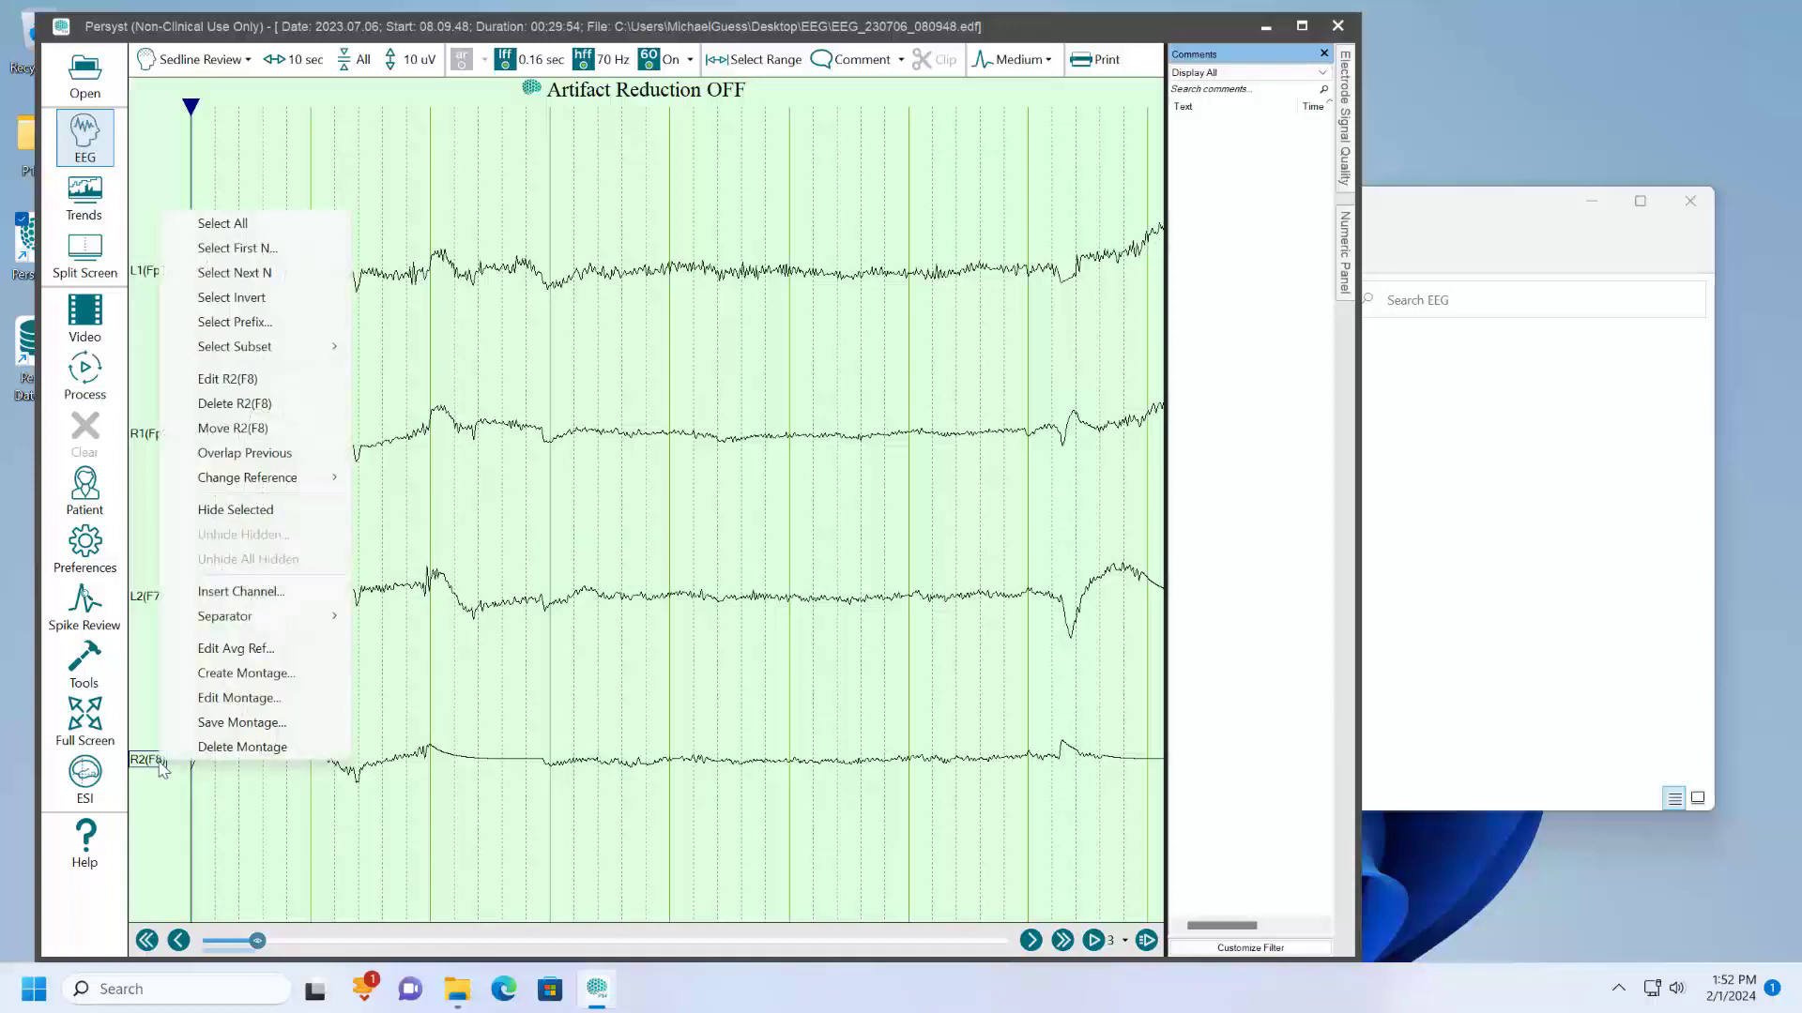
left_click(272, 706)
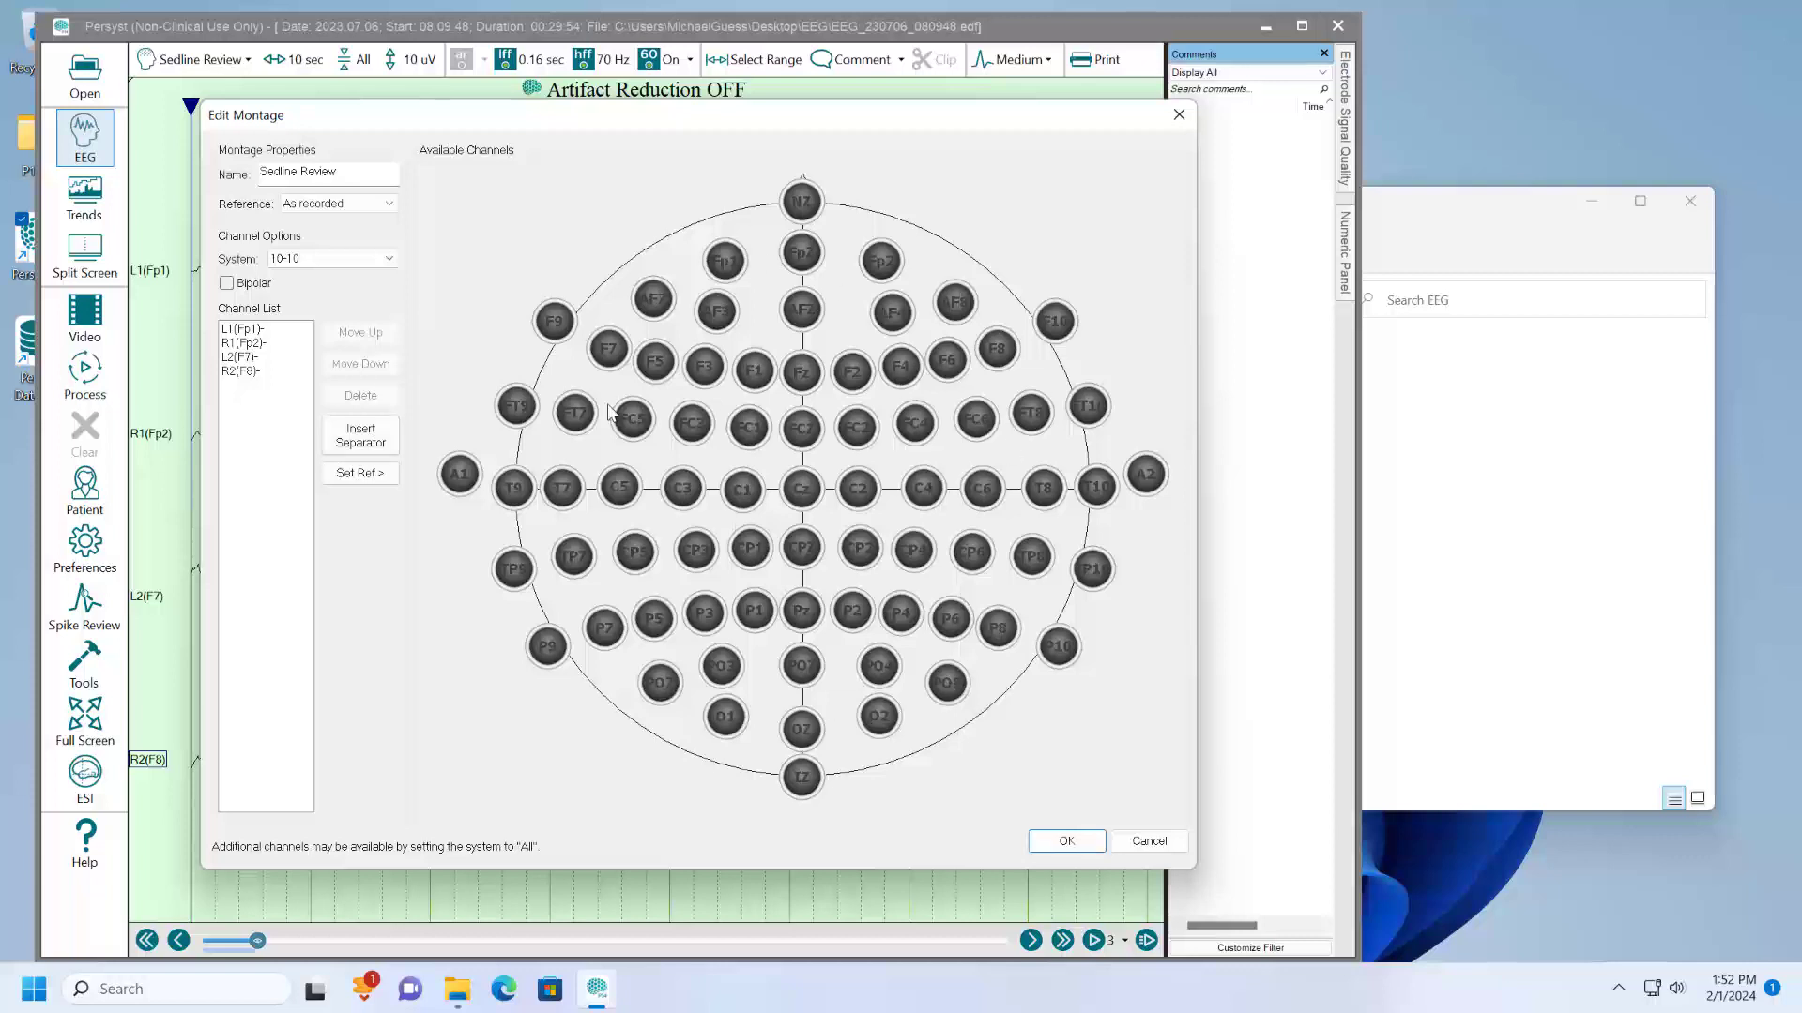
left_click(389, 263)
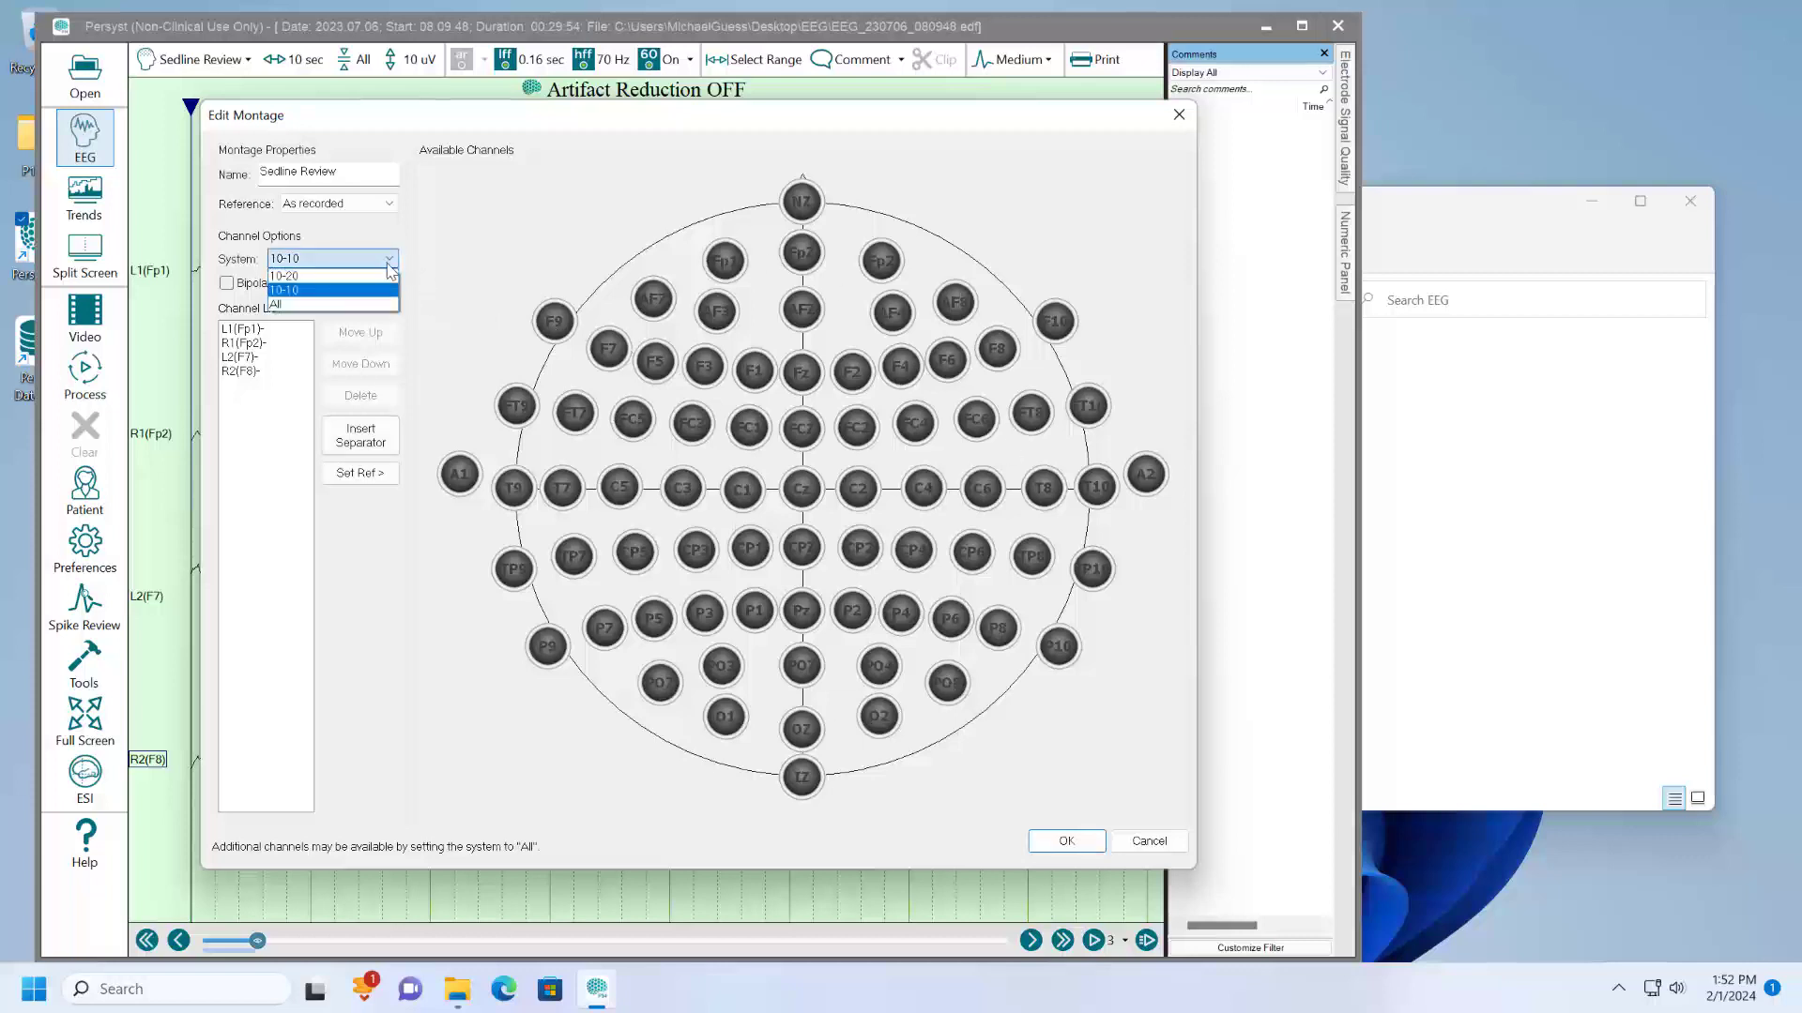
left_click(328, 276)
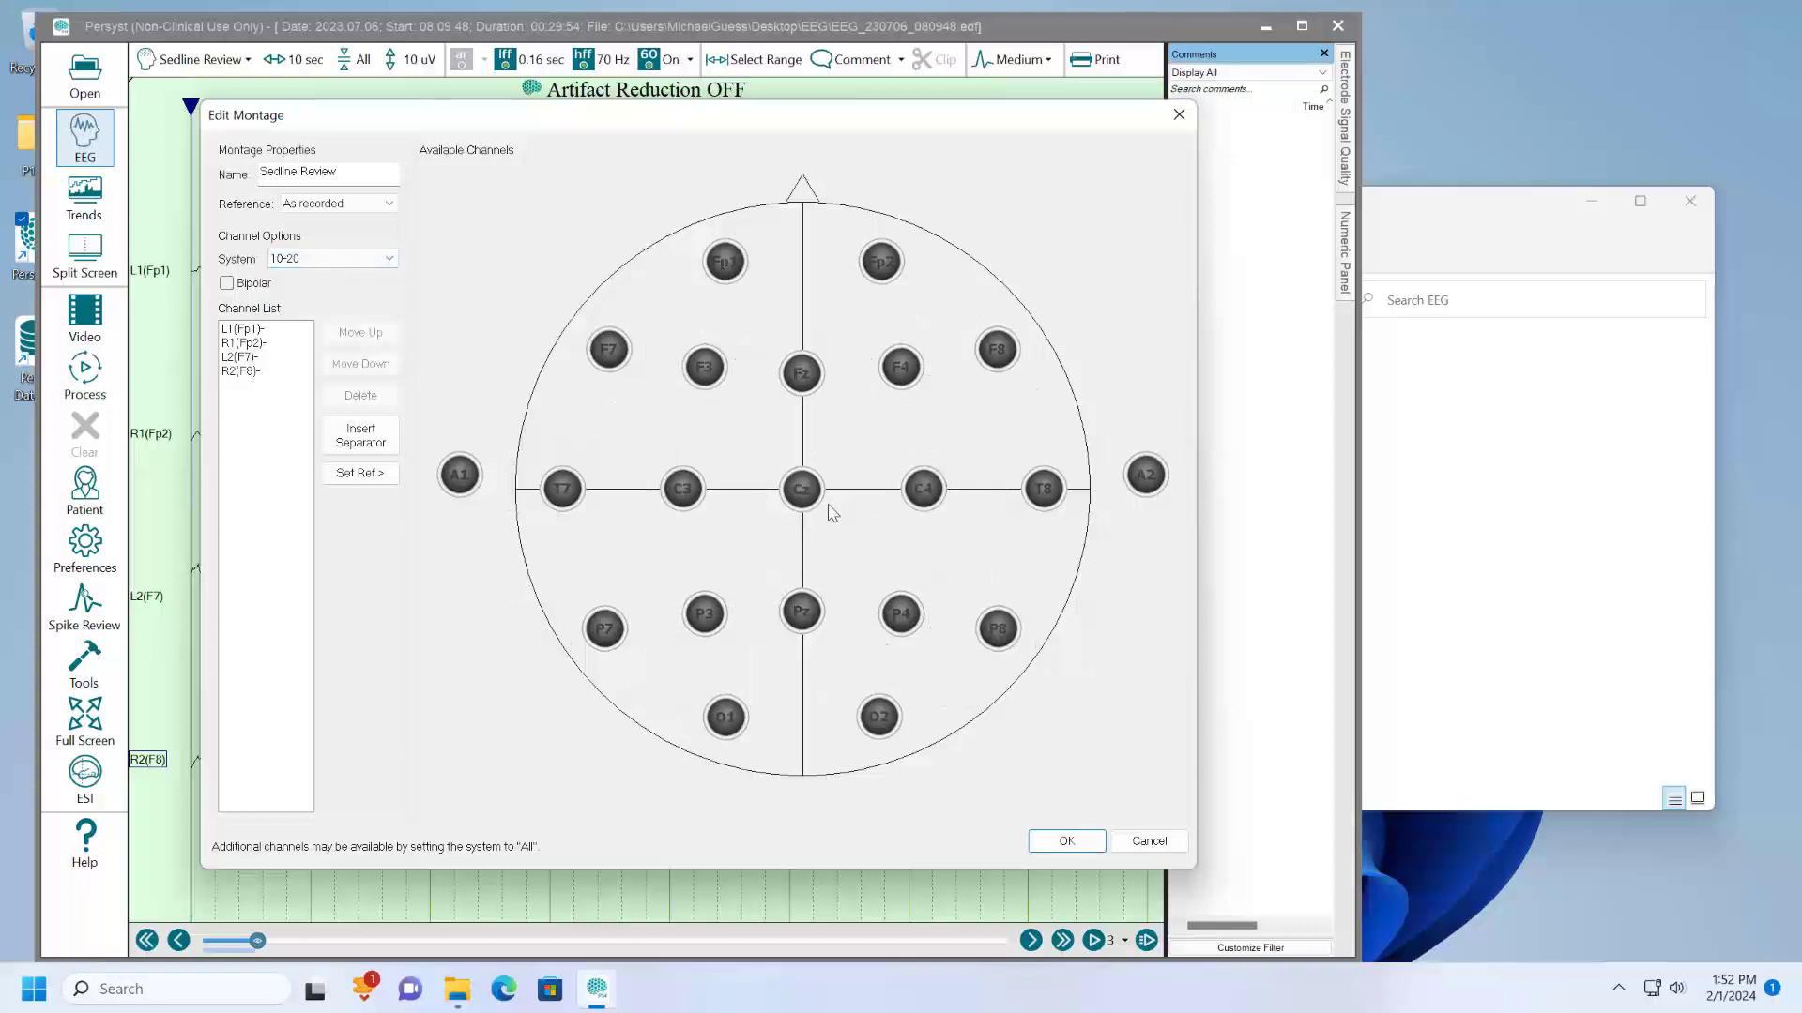
left_click(380, 259)
left_click(325, 304)
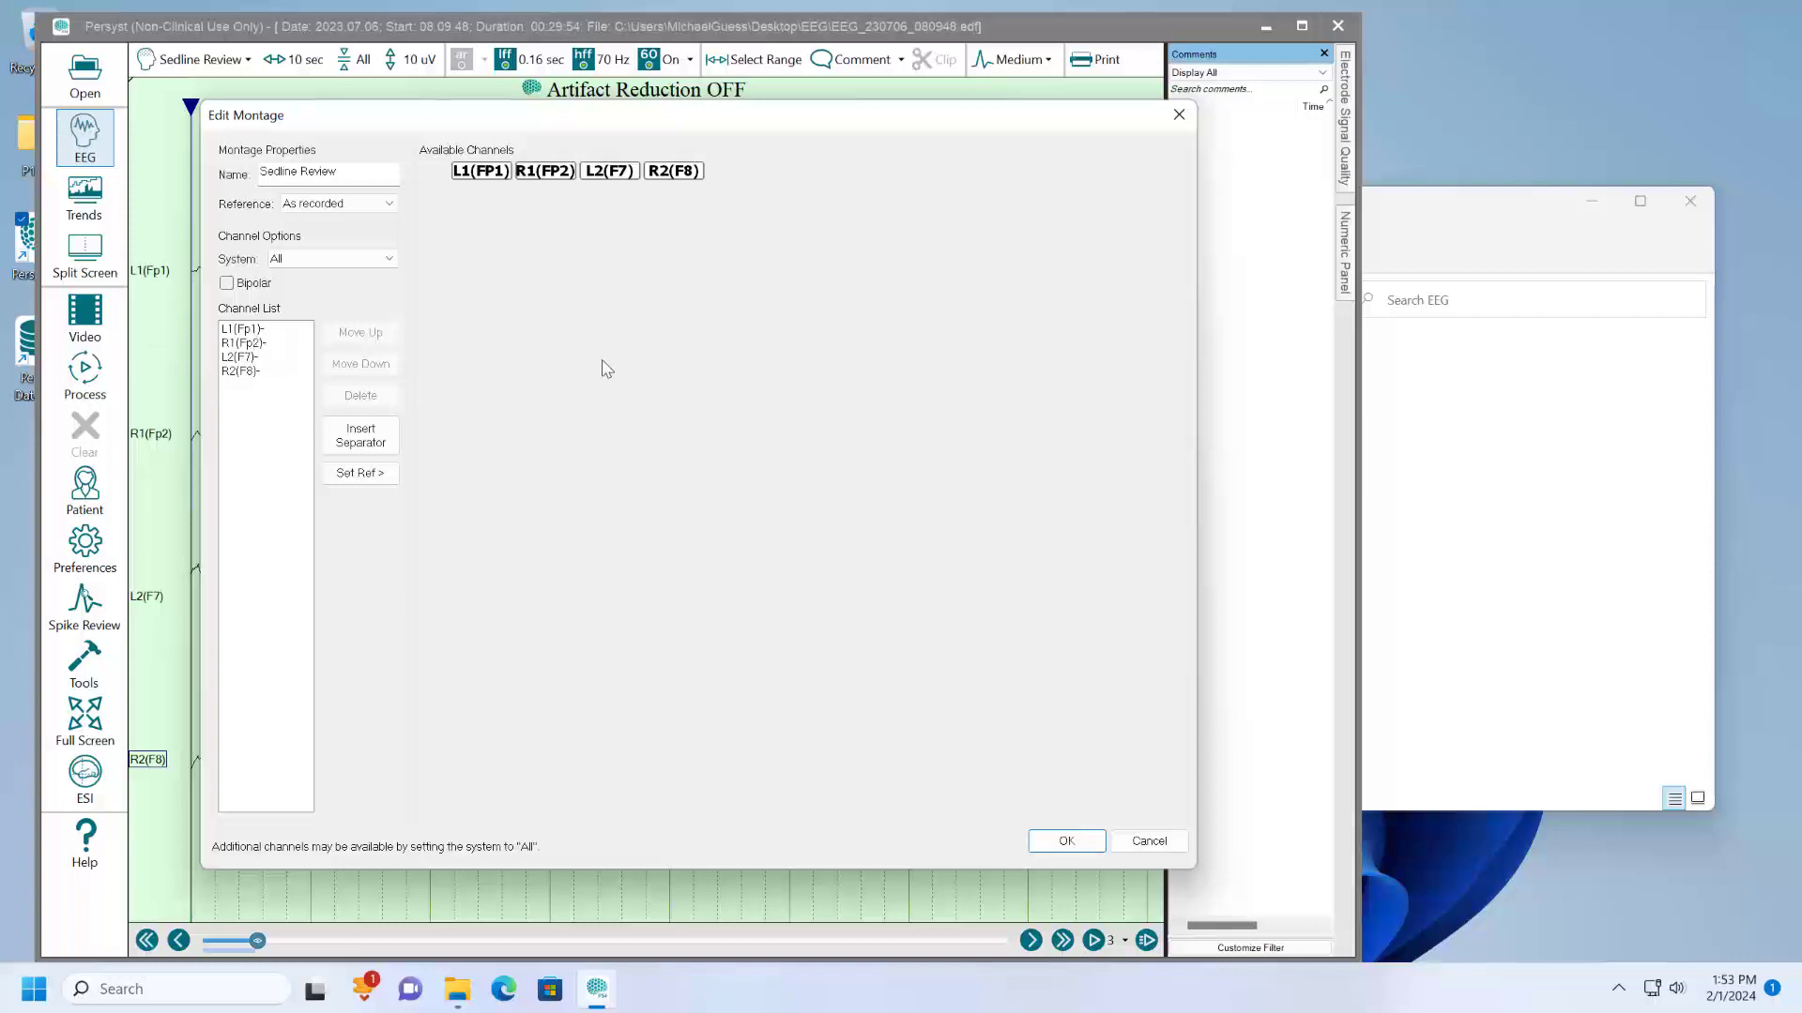
- Add the bipolar channels L1(FP1)-L2(F7) and R1(FP2)-R2(F8) to the montage's channel list and accept the edit
left_click(246, 331)
left_click(244, 343)
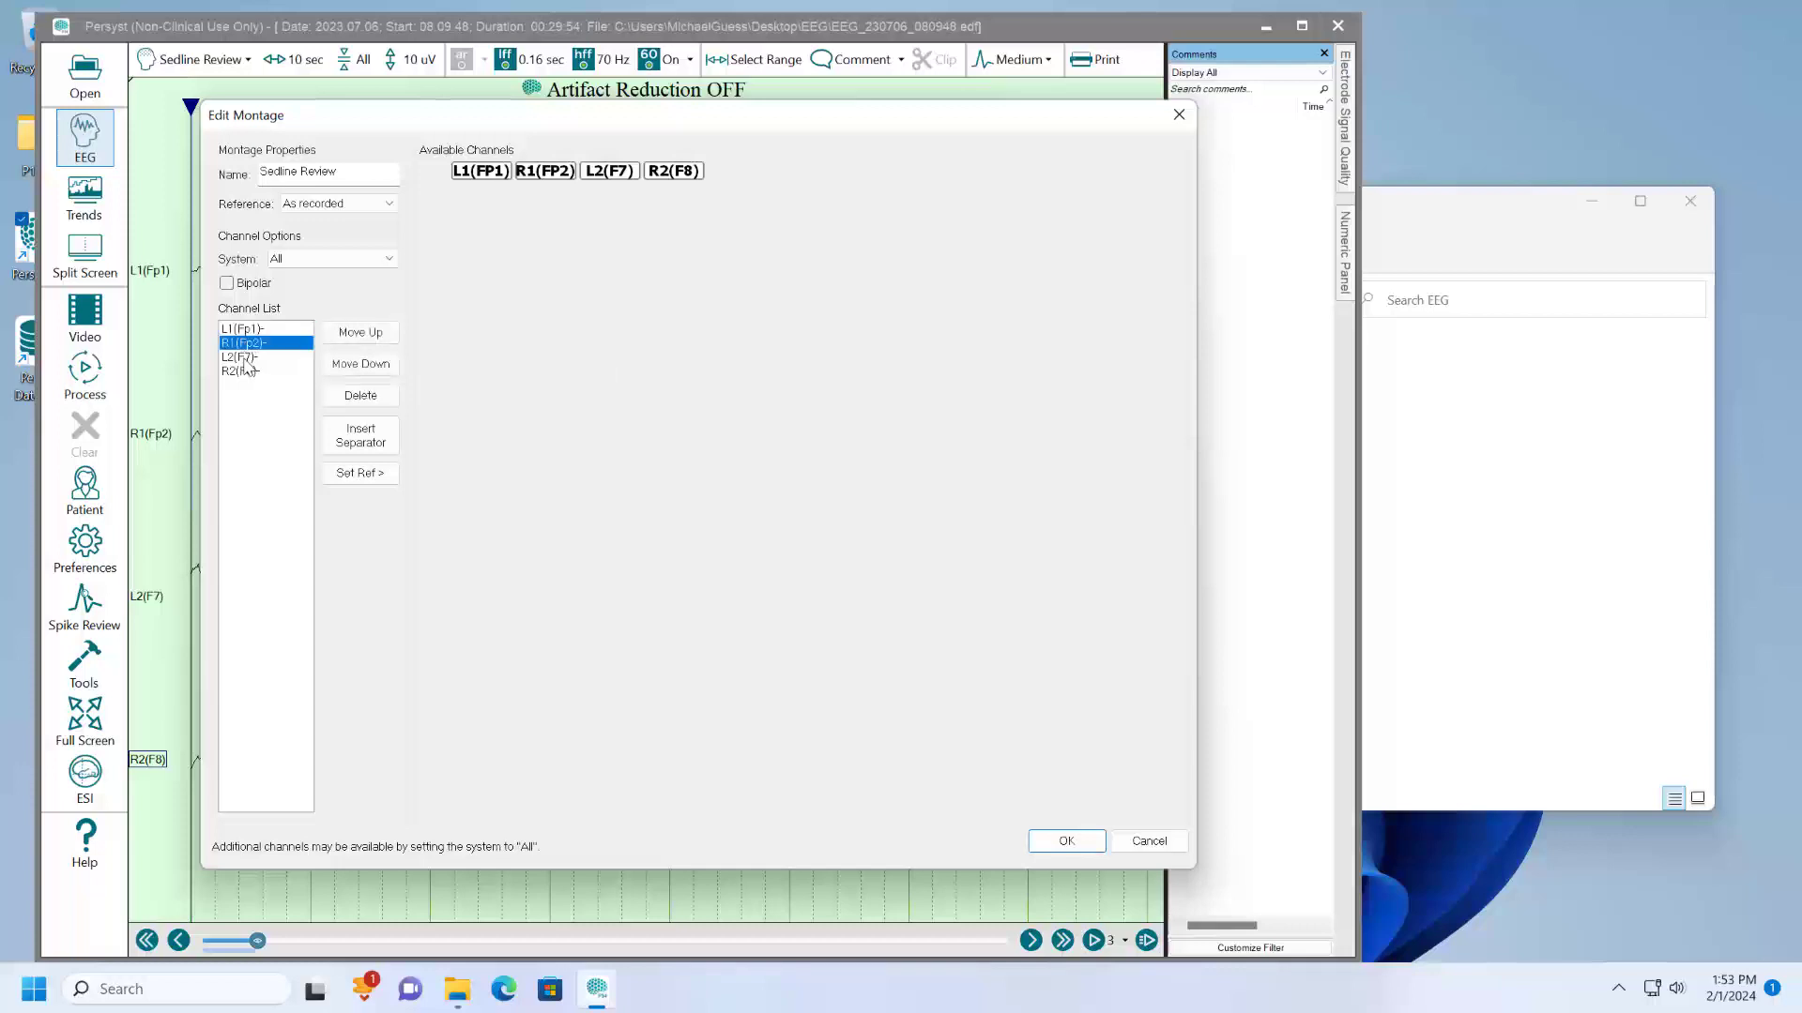
left_click(247, 357)
left_click(250, 371)
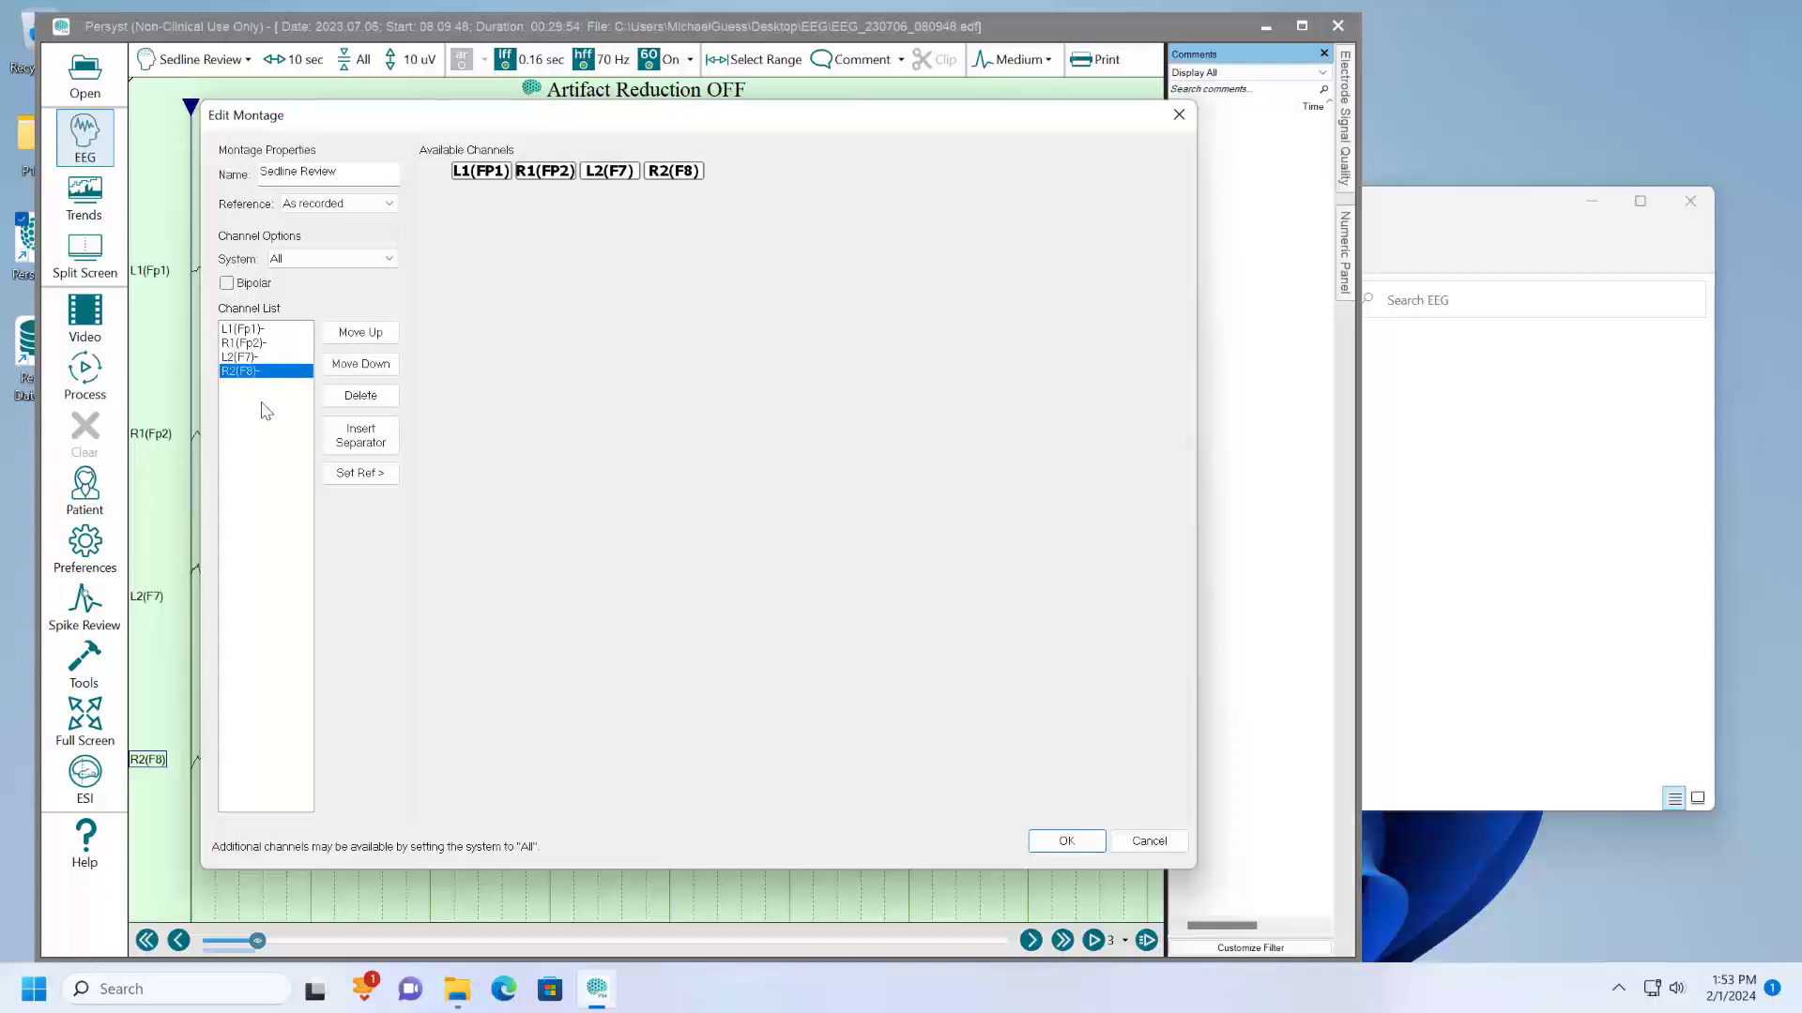
left_click(244, 286)
left_click(493, 175)
left_click(612, 172)
left_click(547, 173)
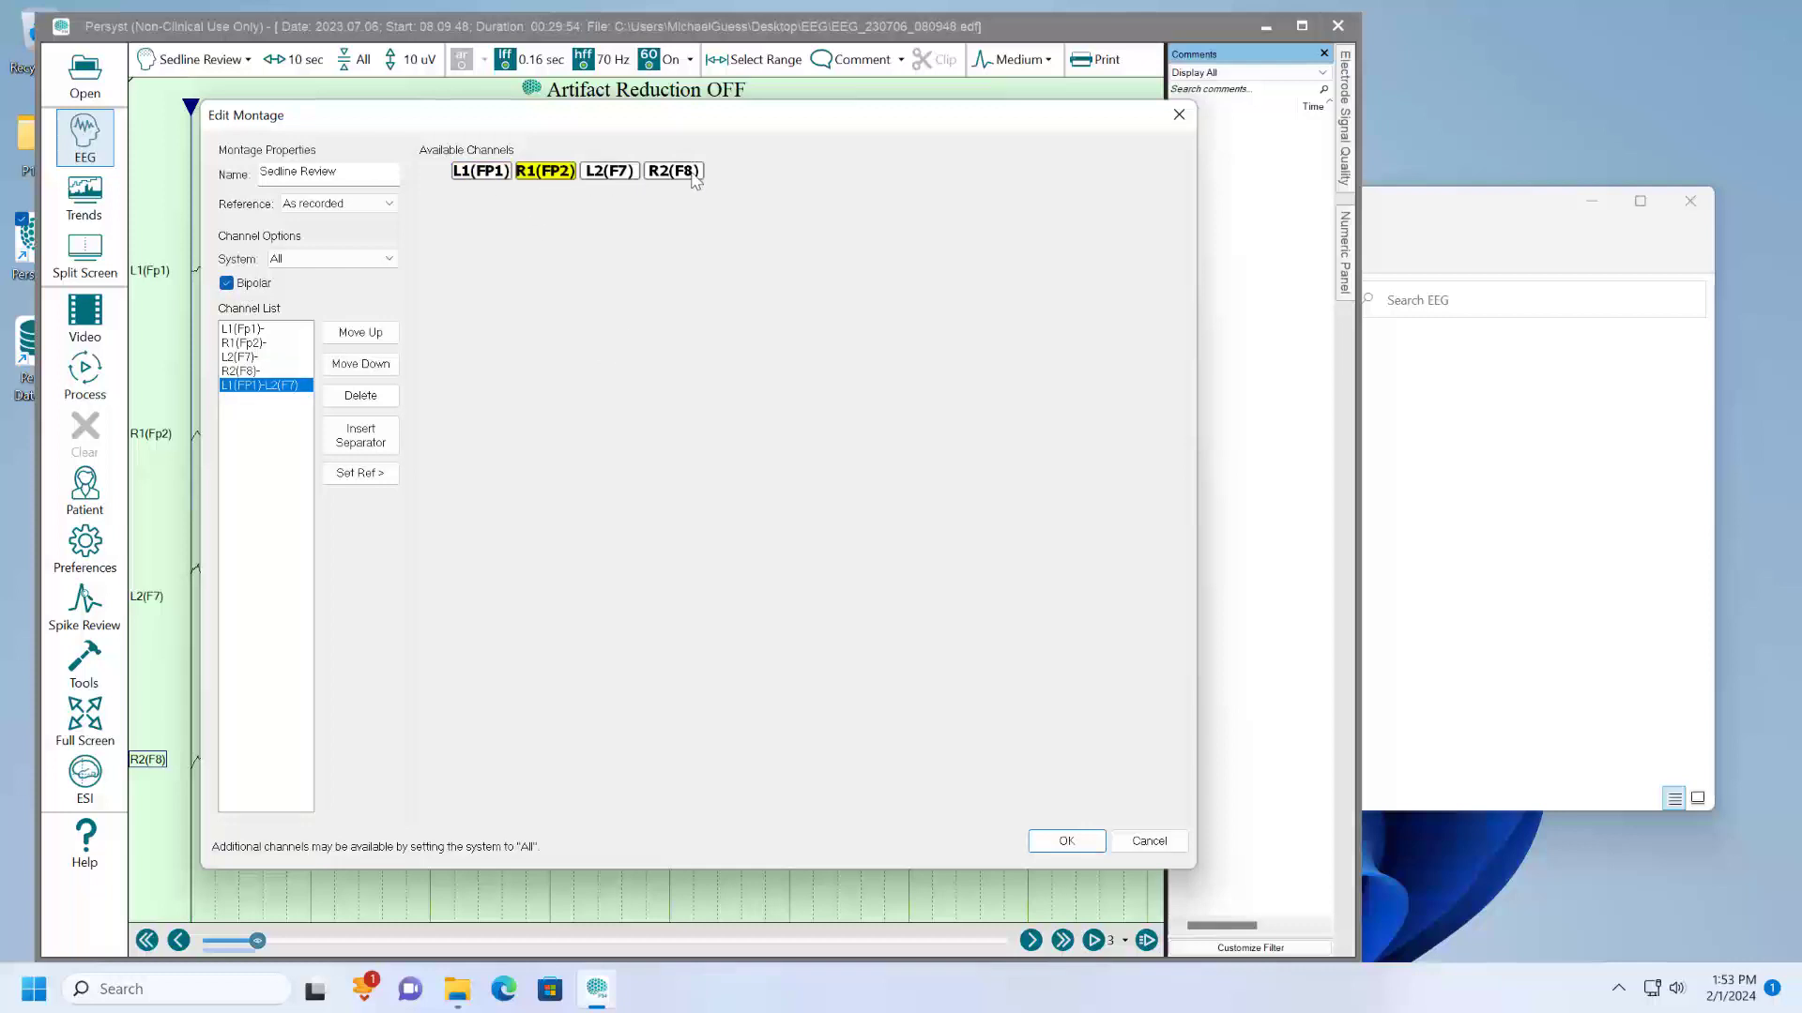
left_click(674, 173)
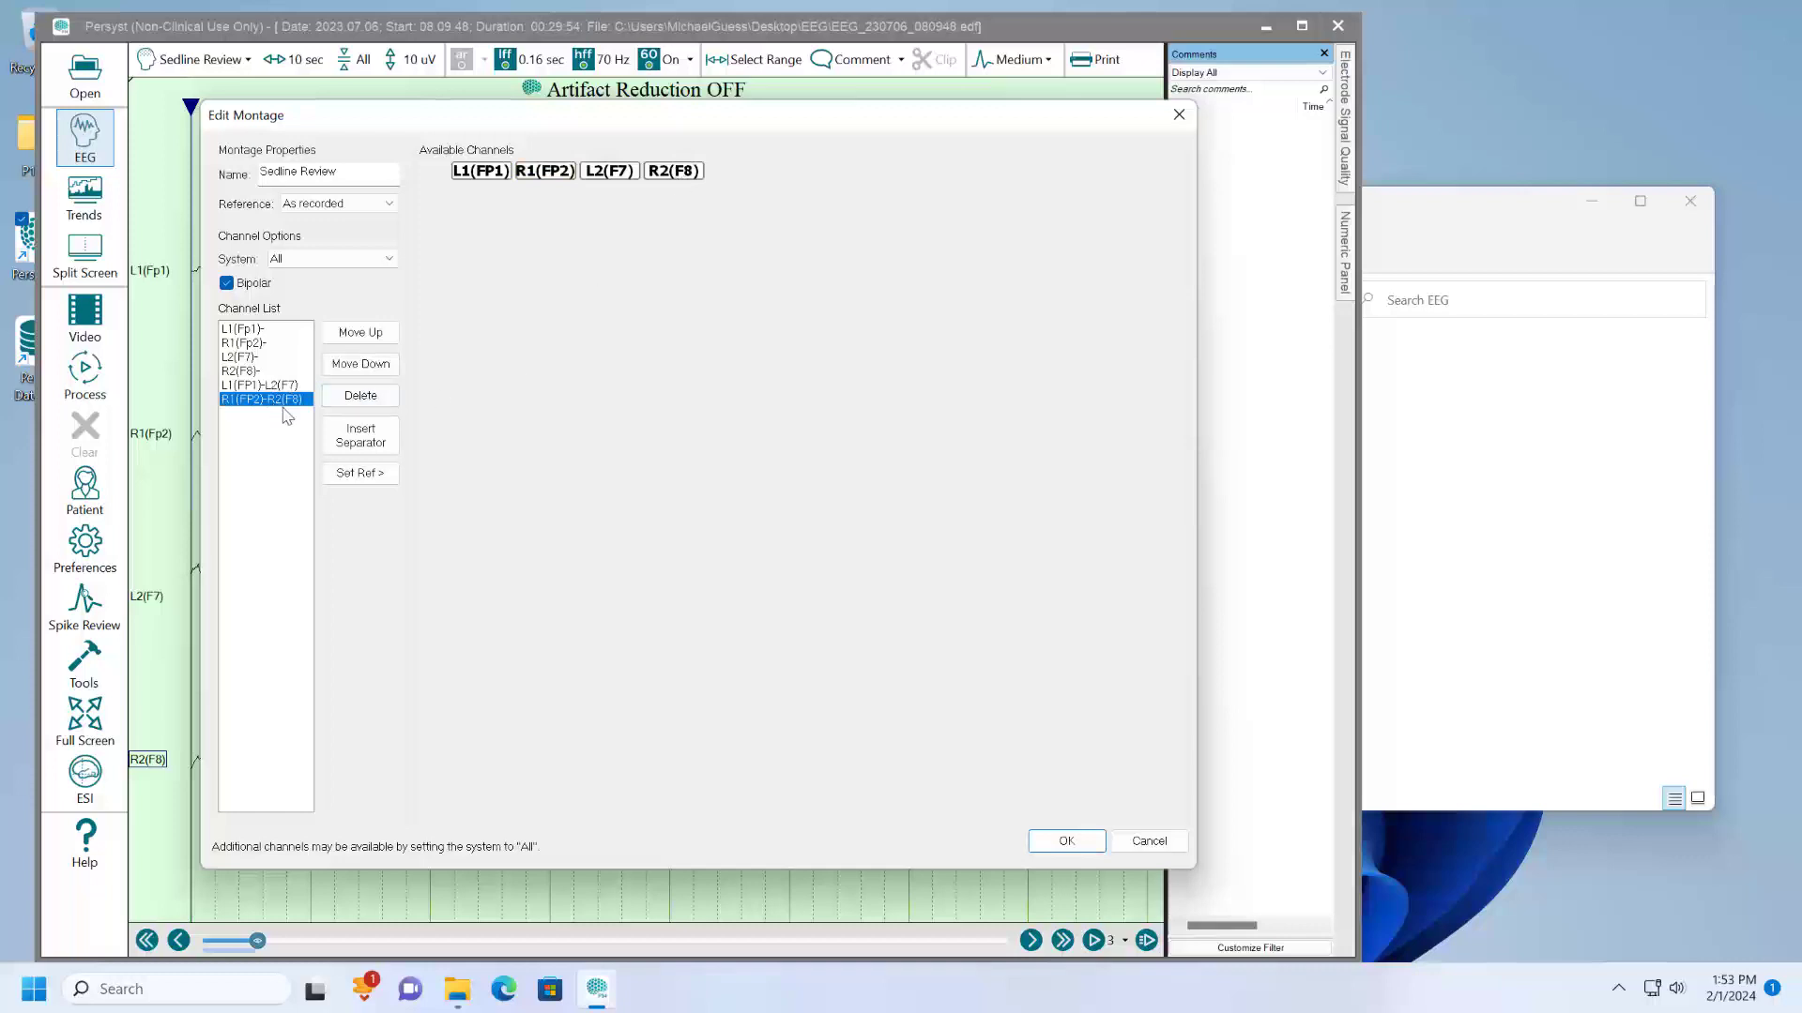
left_click(1068, 841)
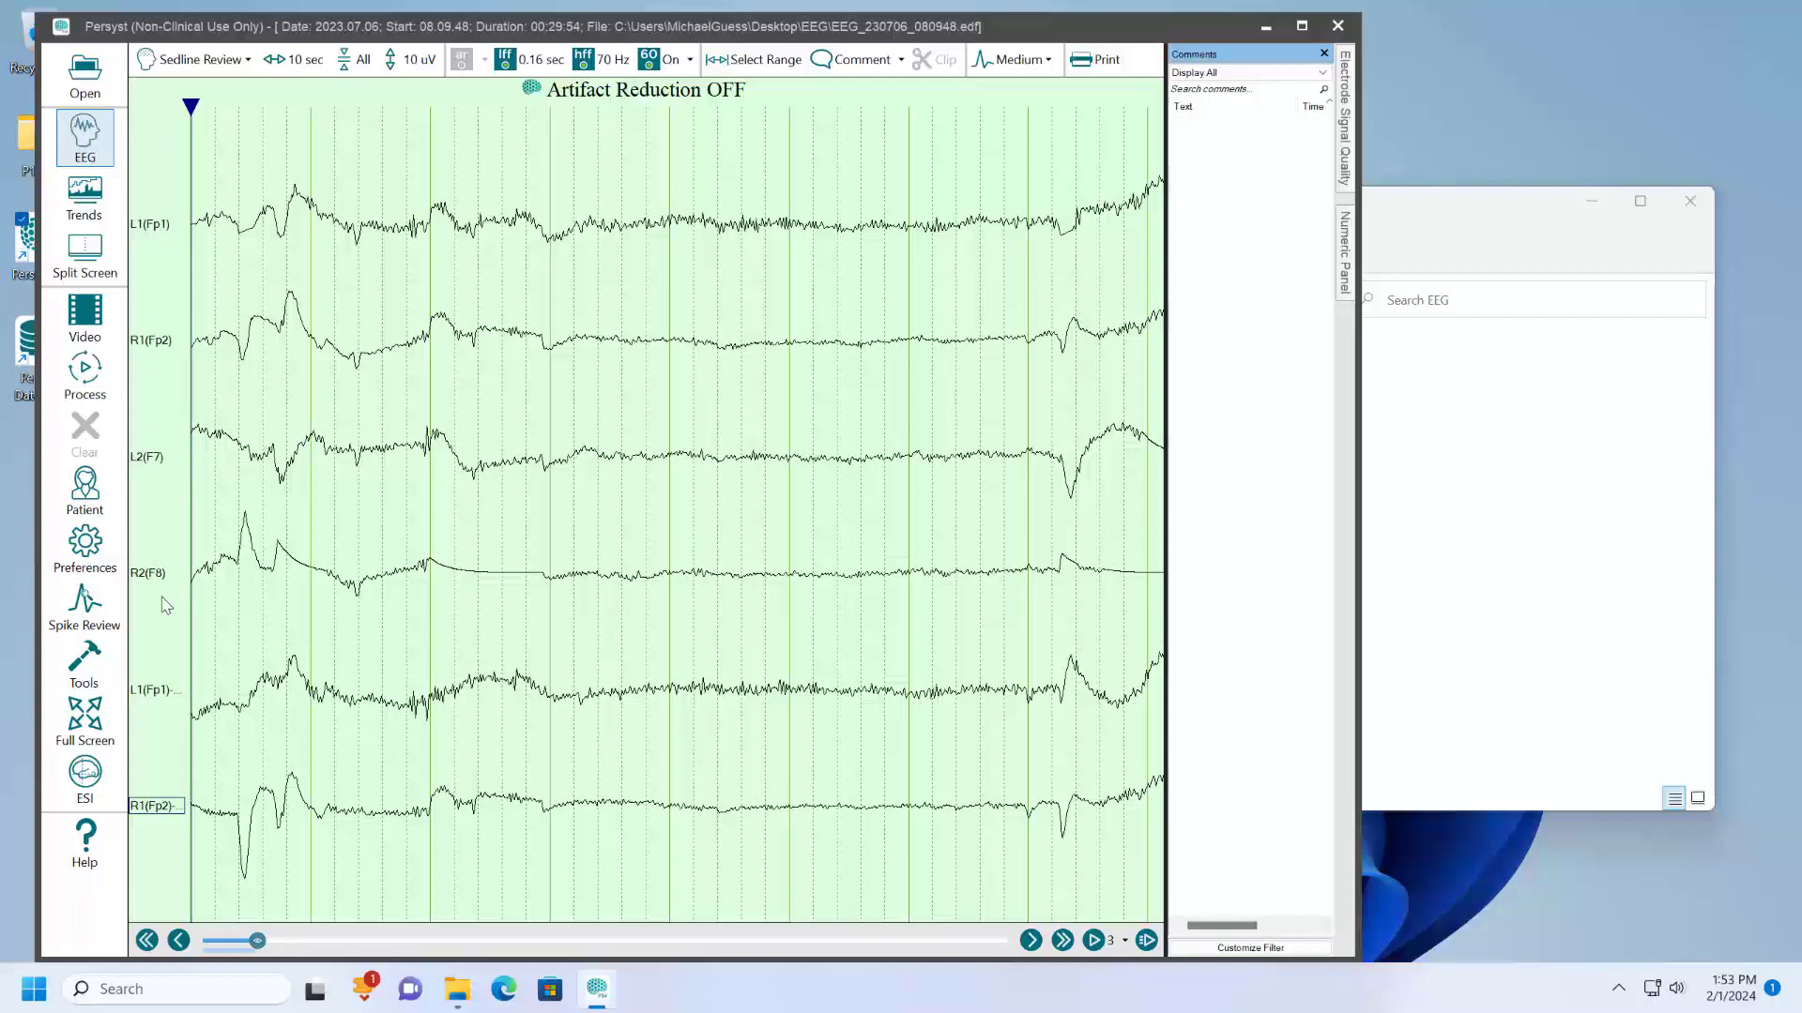
- Select the four referential channel labels and save the edited montage under the name Sedline Review
left_click_drag(166, 600, 148, 208)
right_click(155, 229)
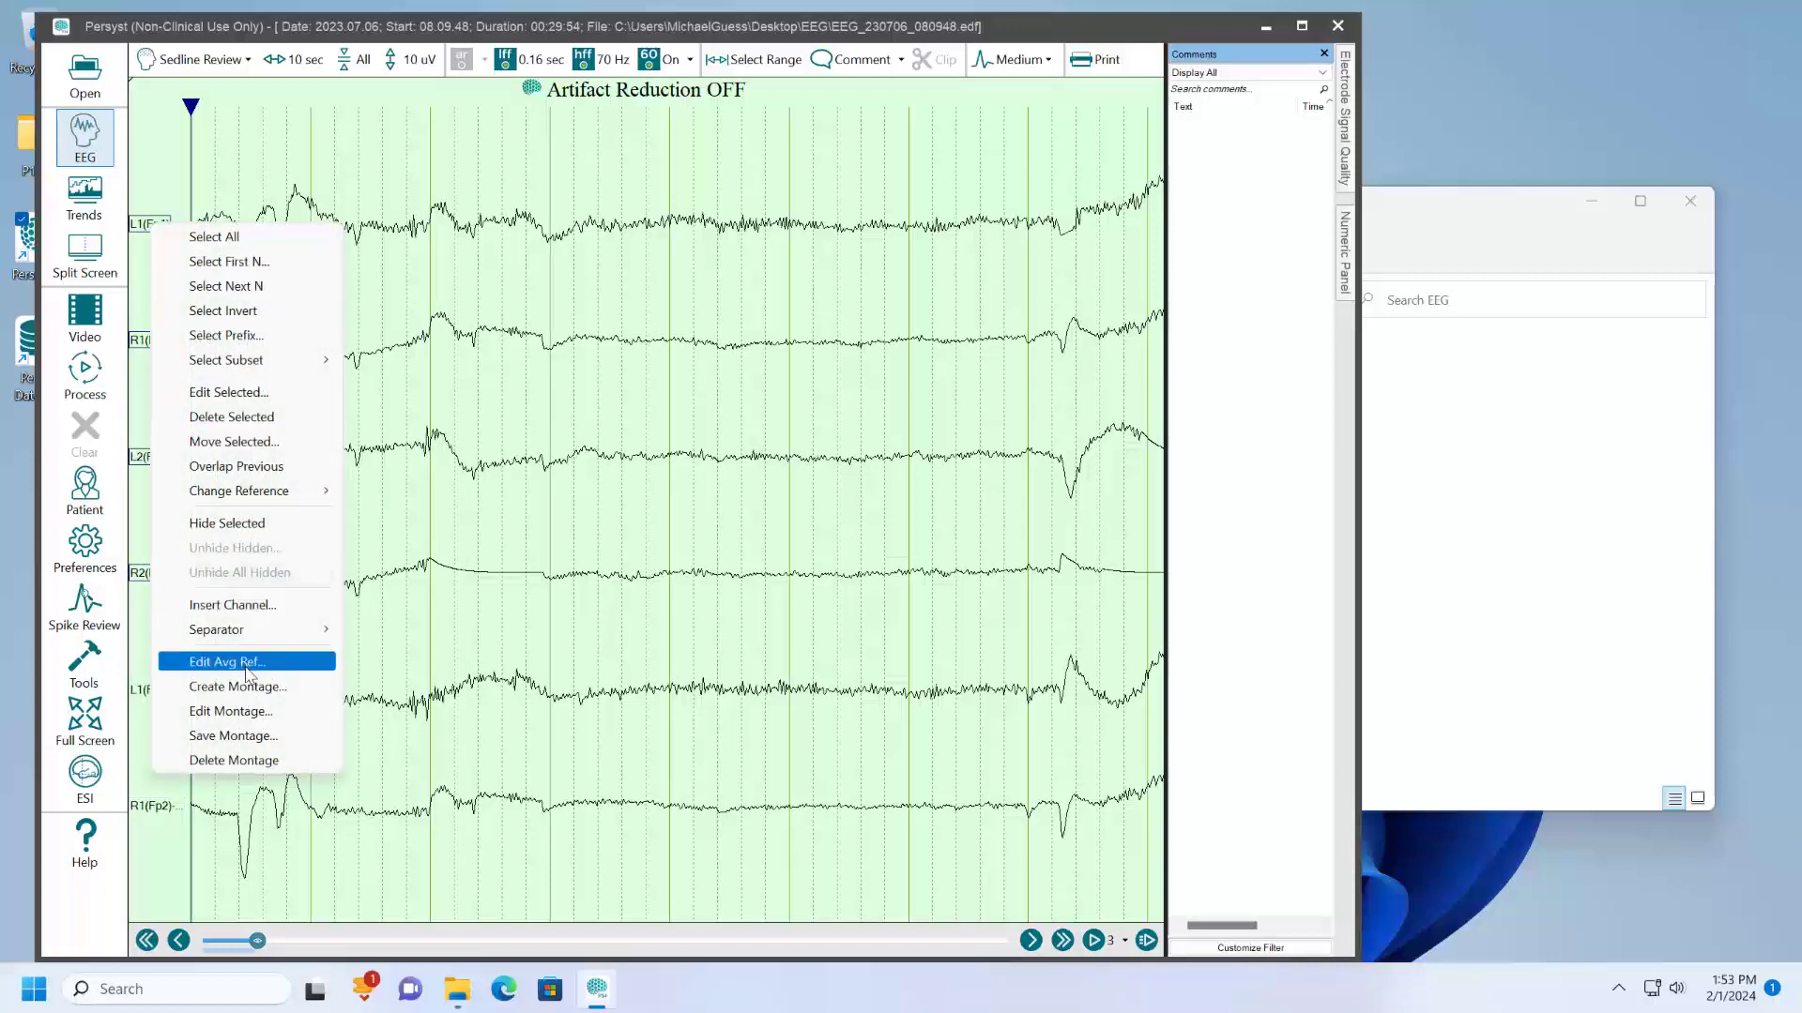
left_click(560, 545)
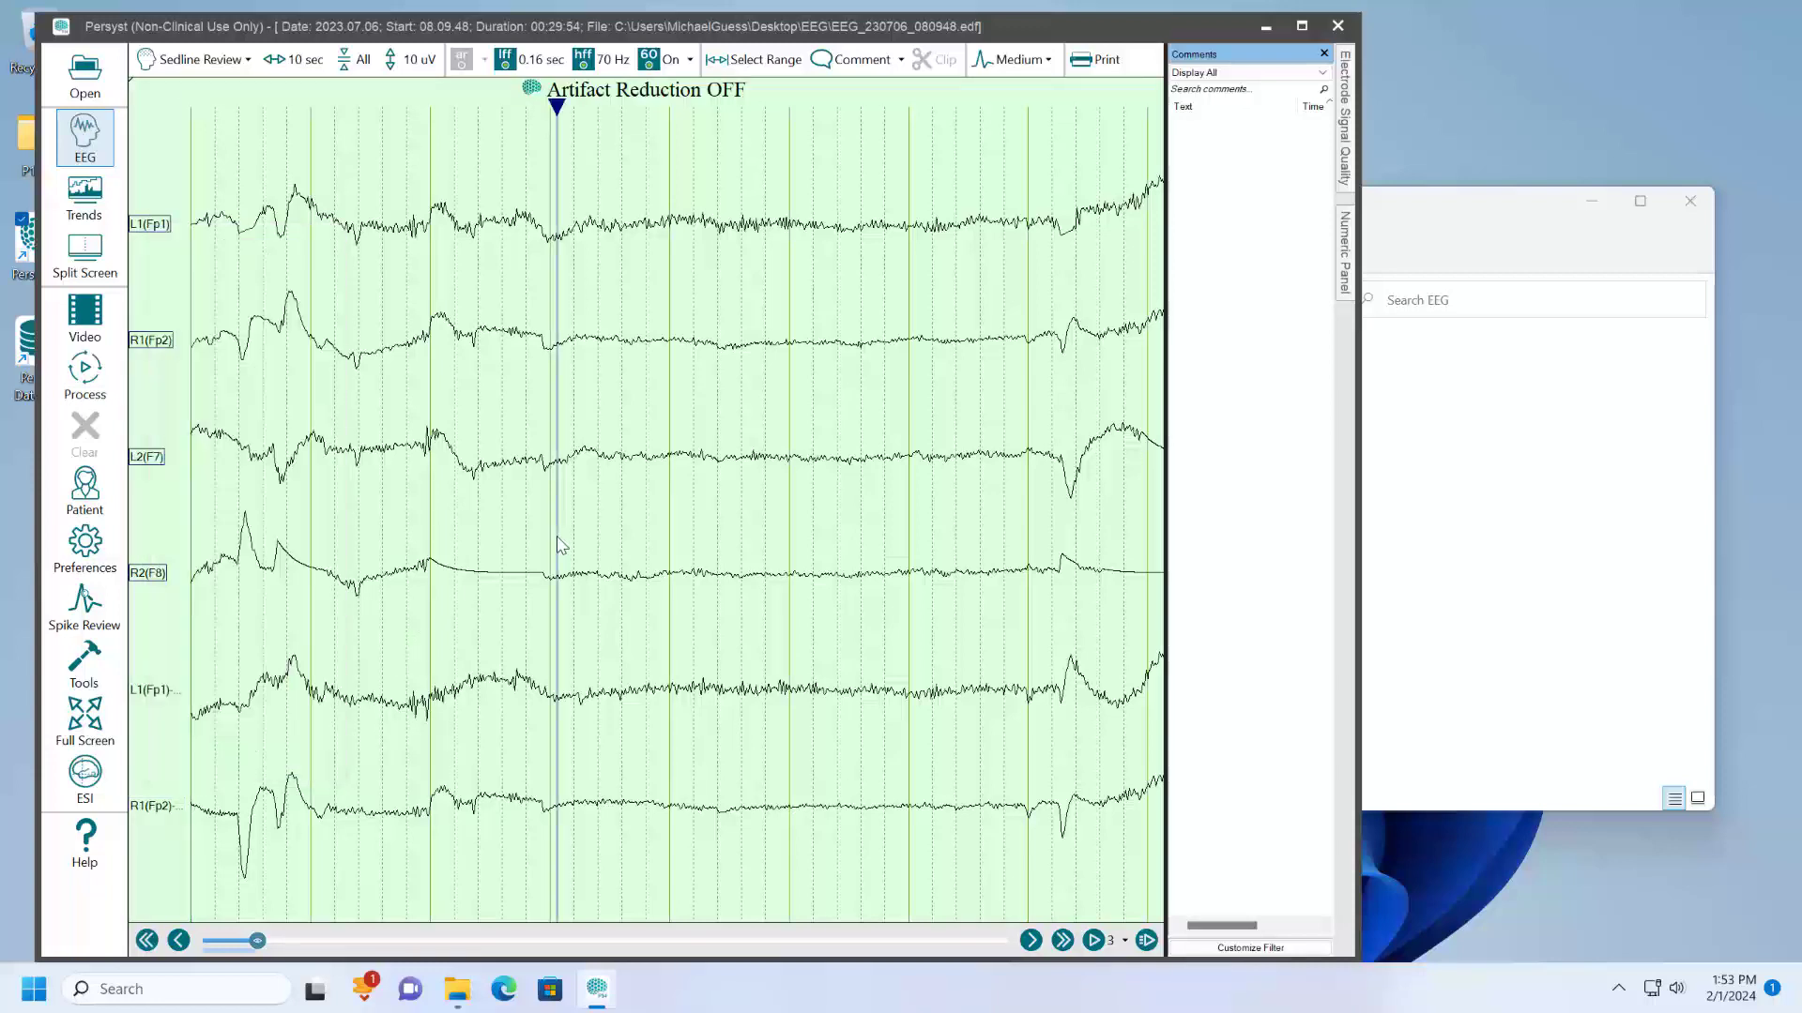
right_click(159, 466)
left_click(242, 925)
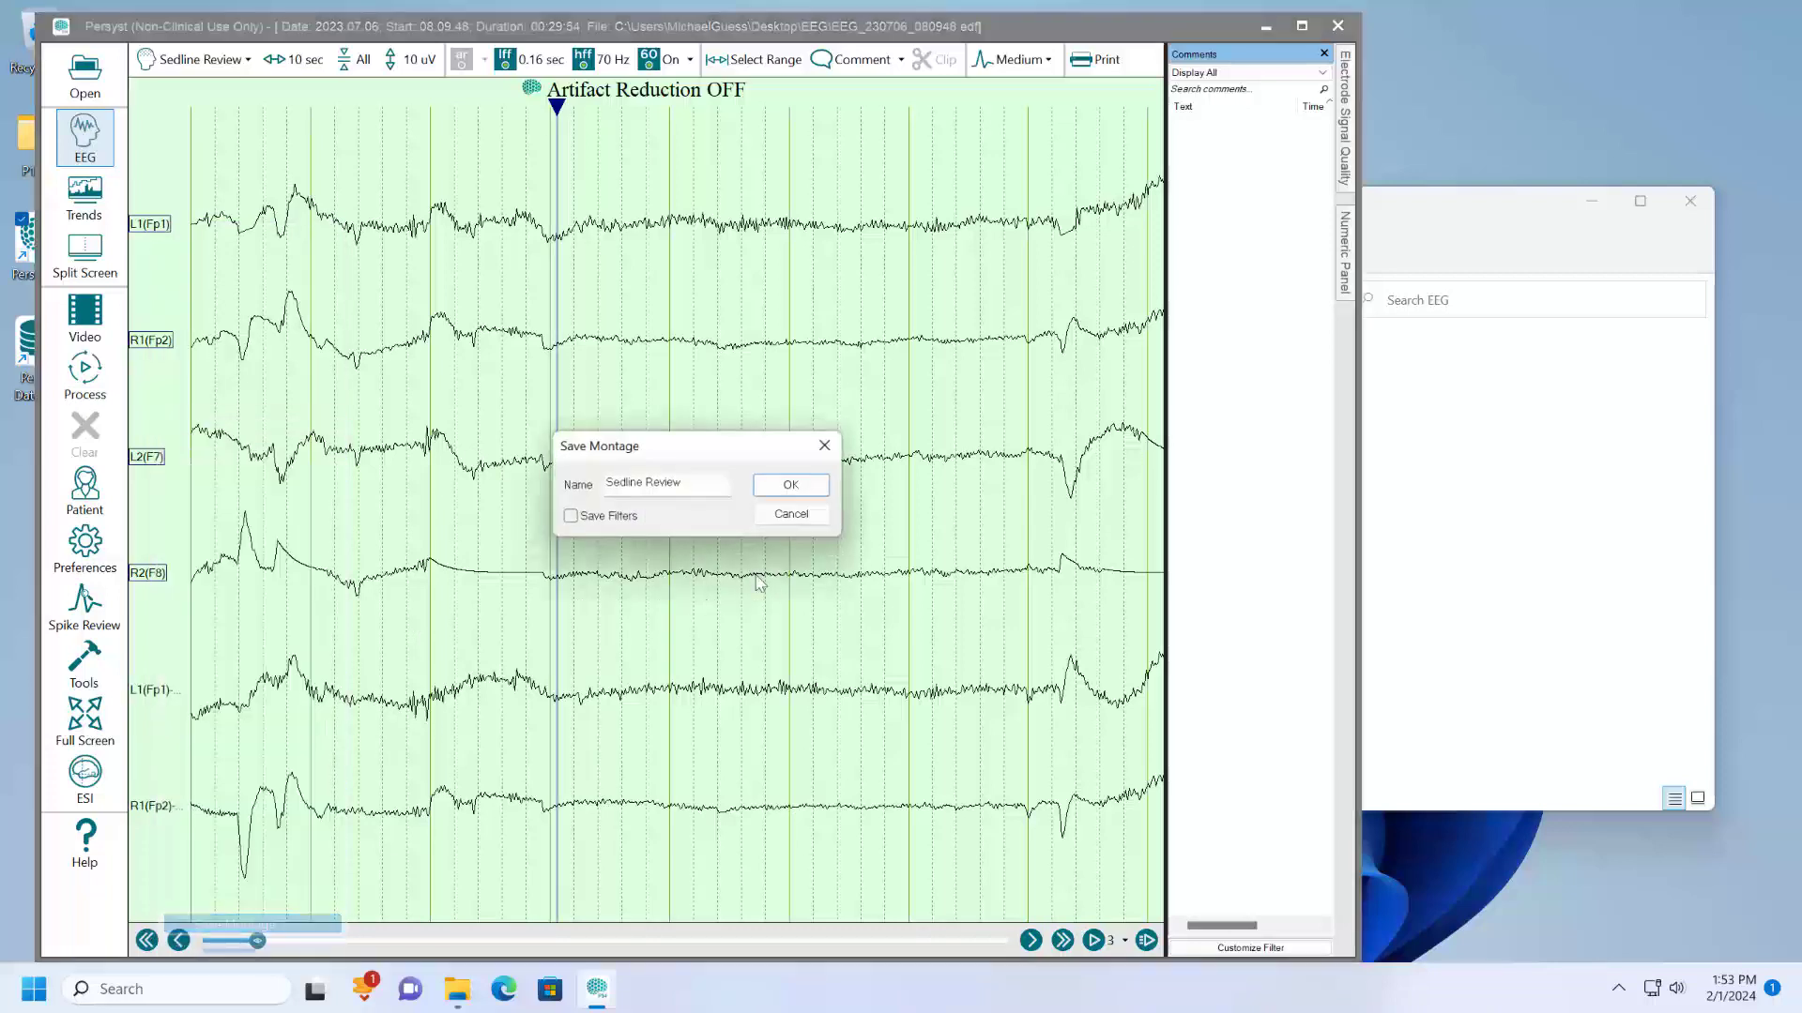
left_click(793, 486)
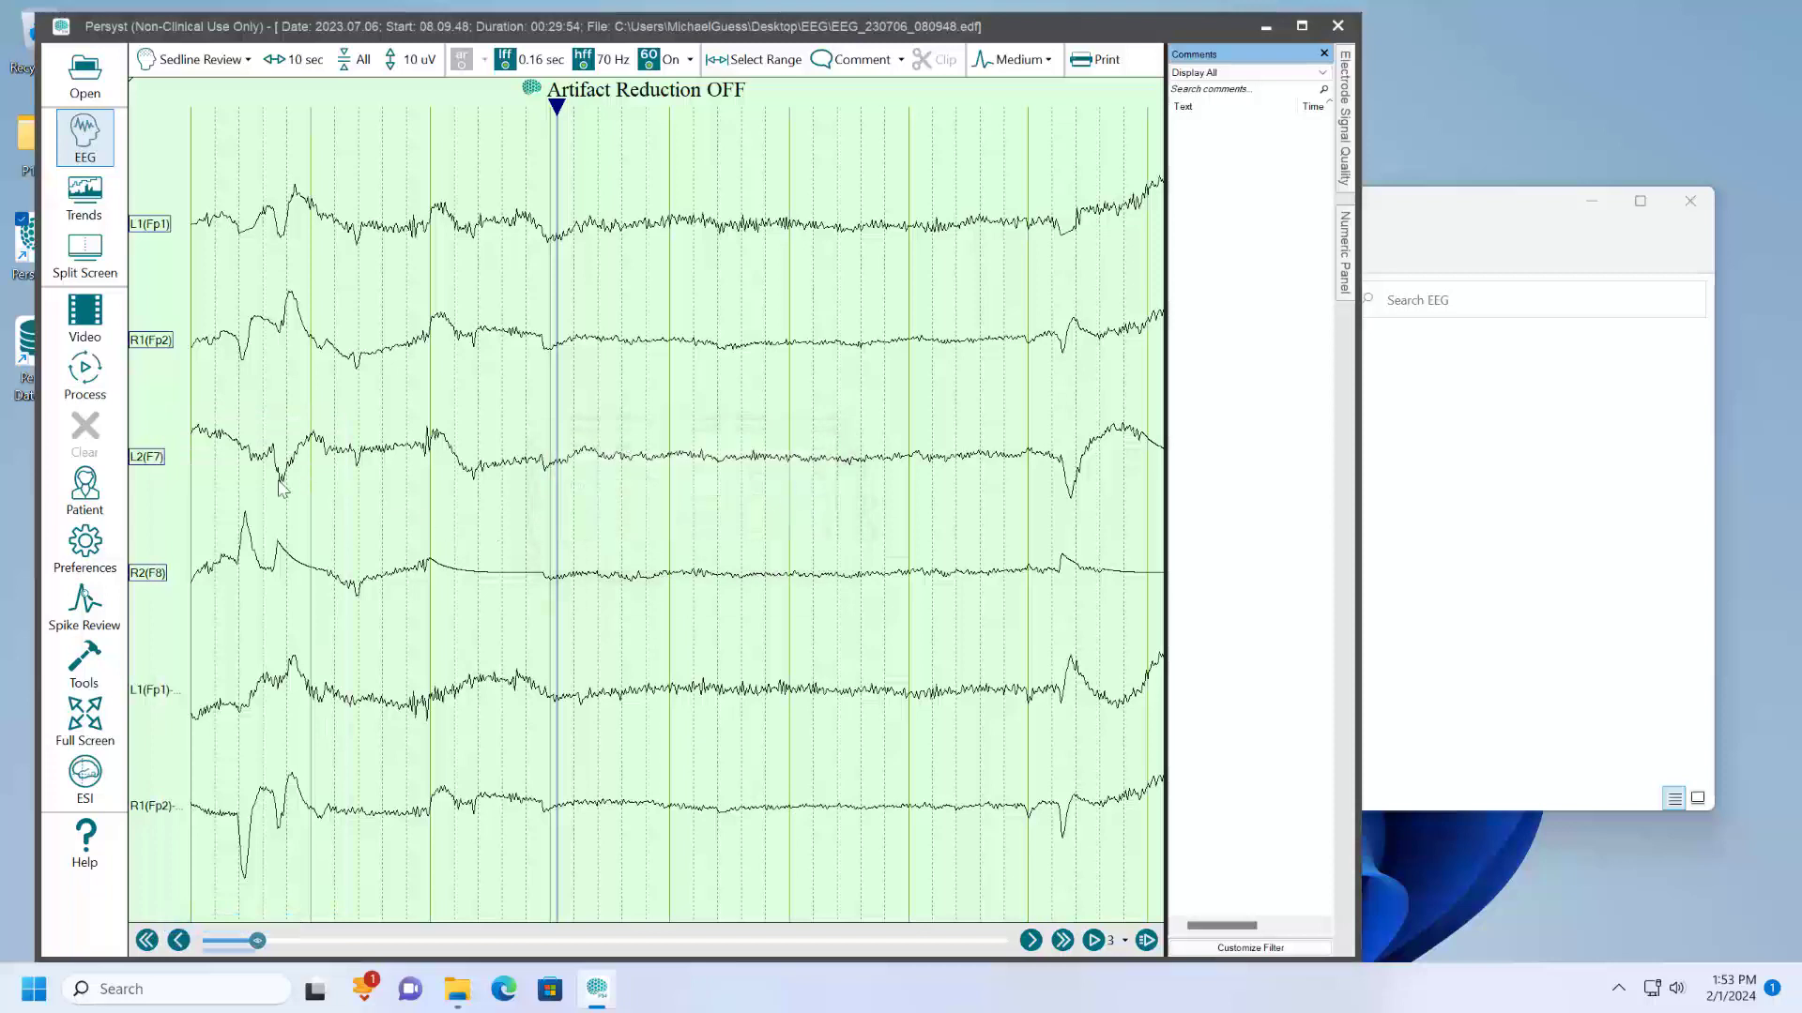
- Save a copy of the current montage under the name Sedline Trend
right_click(138, 460)
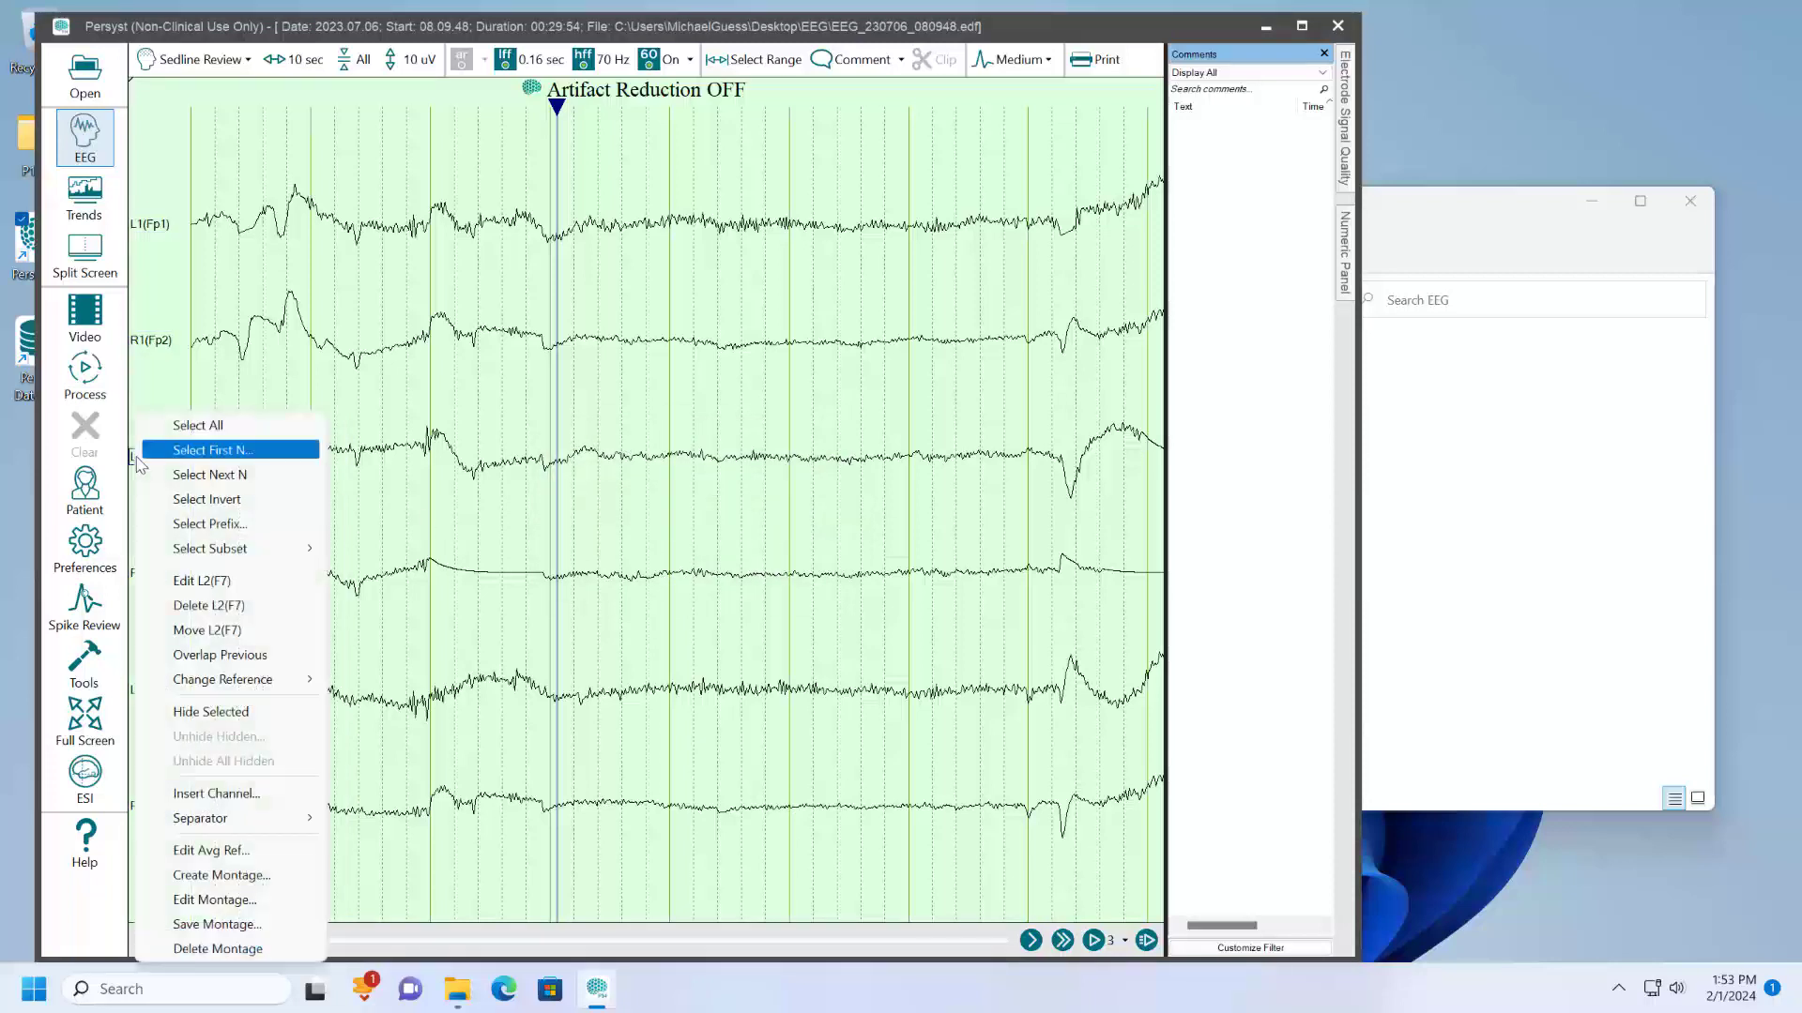
left_click(242, 924)
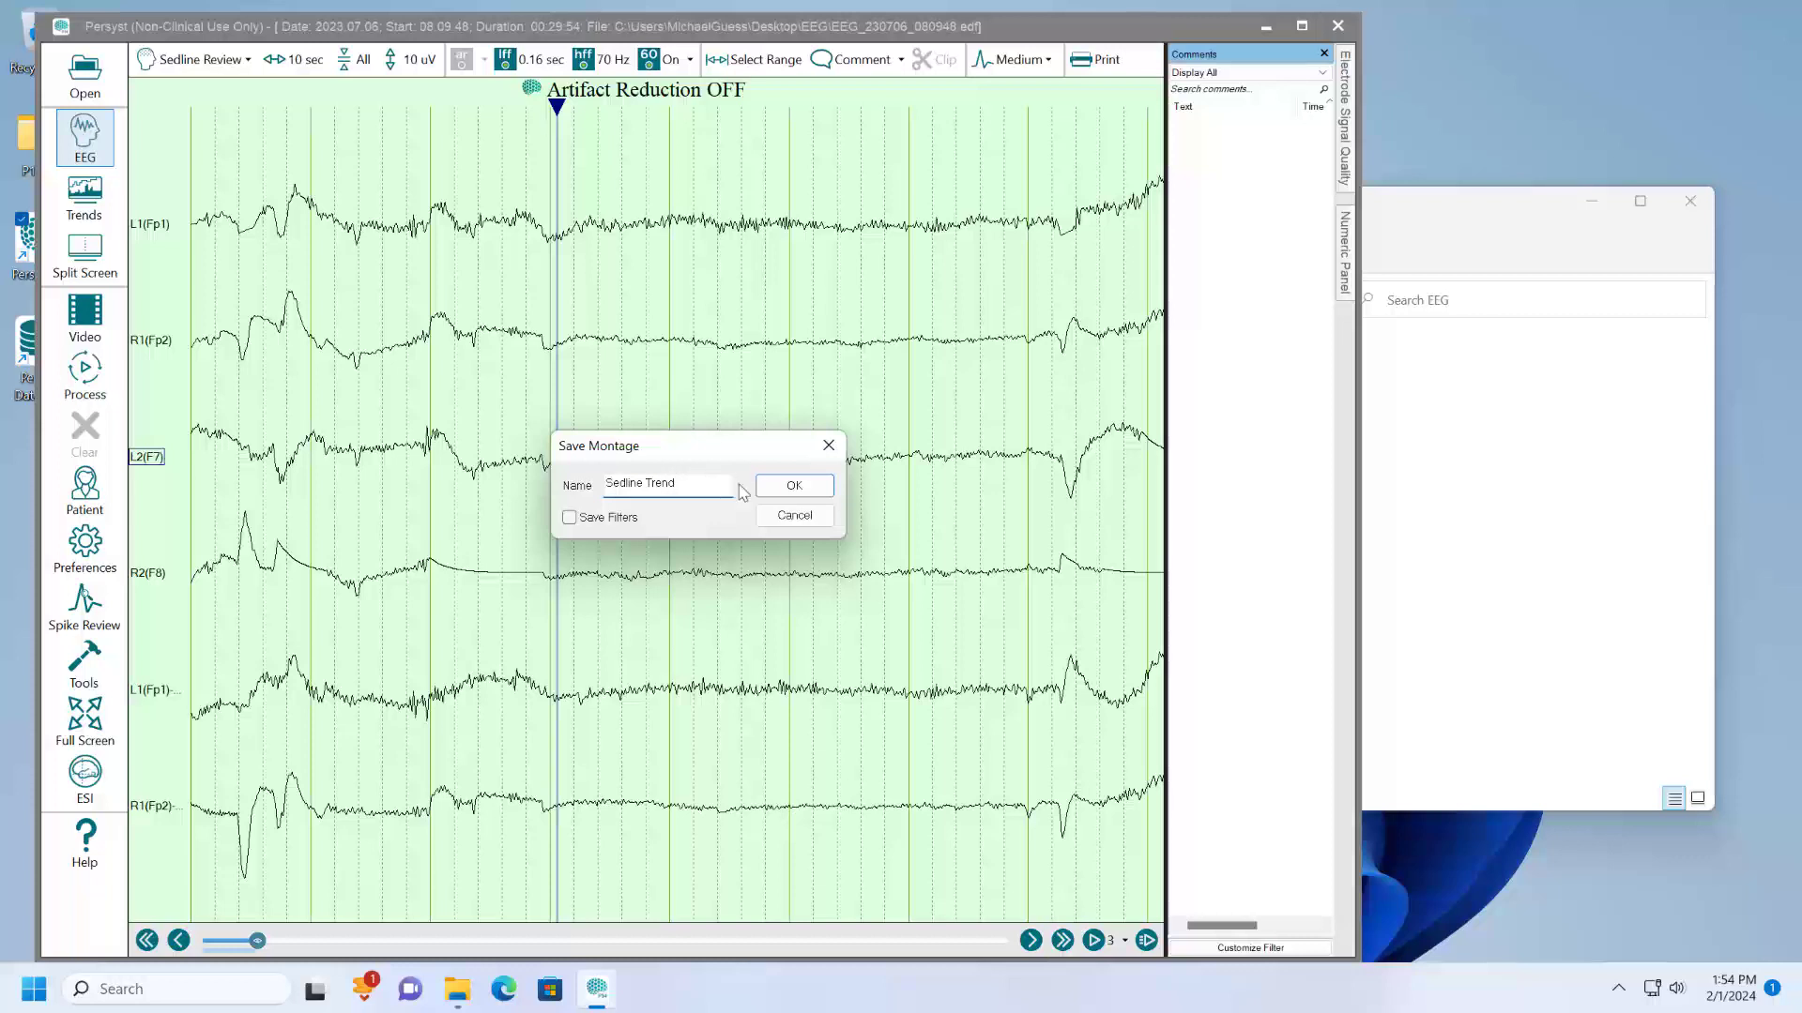
left_click(771, 486)
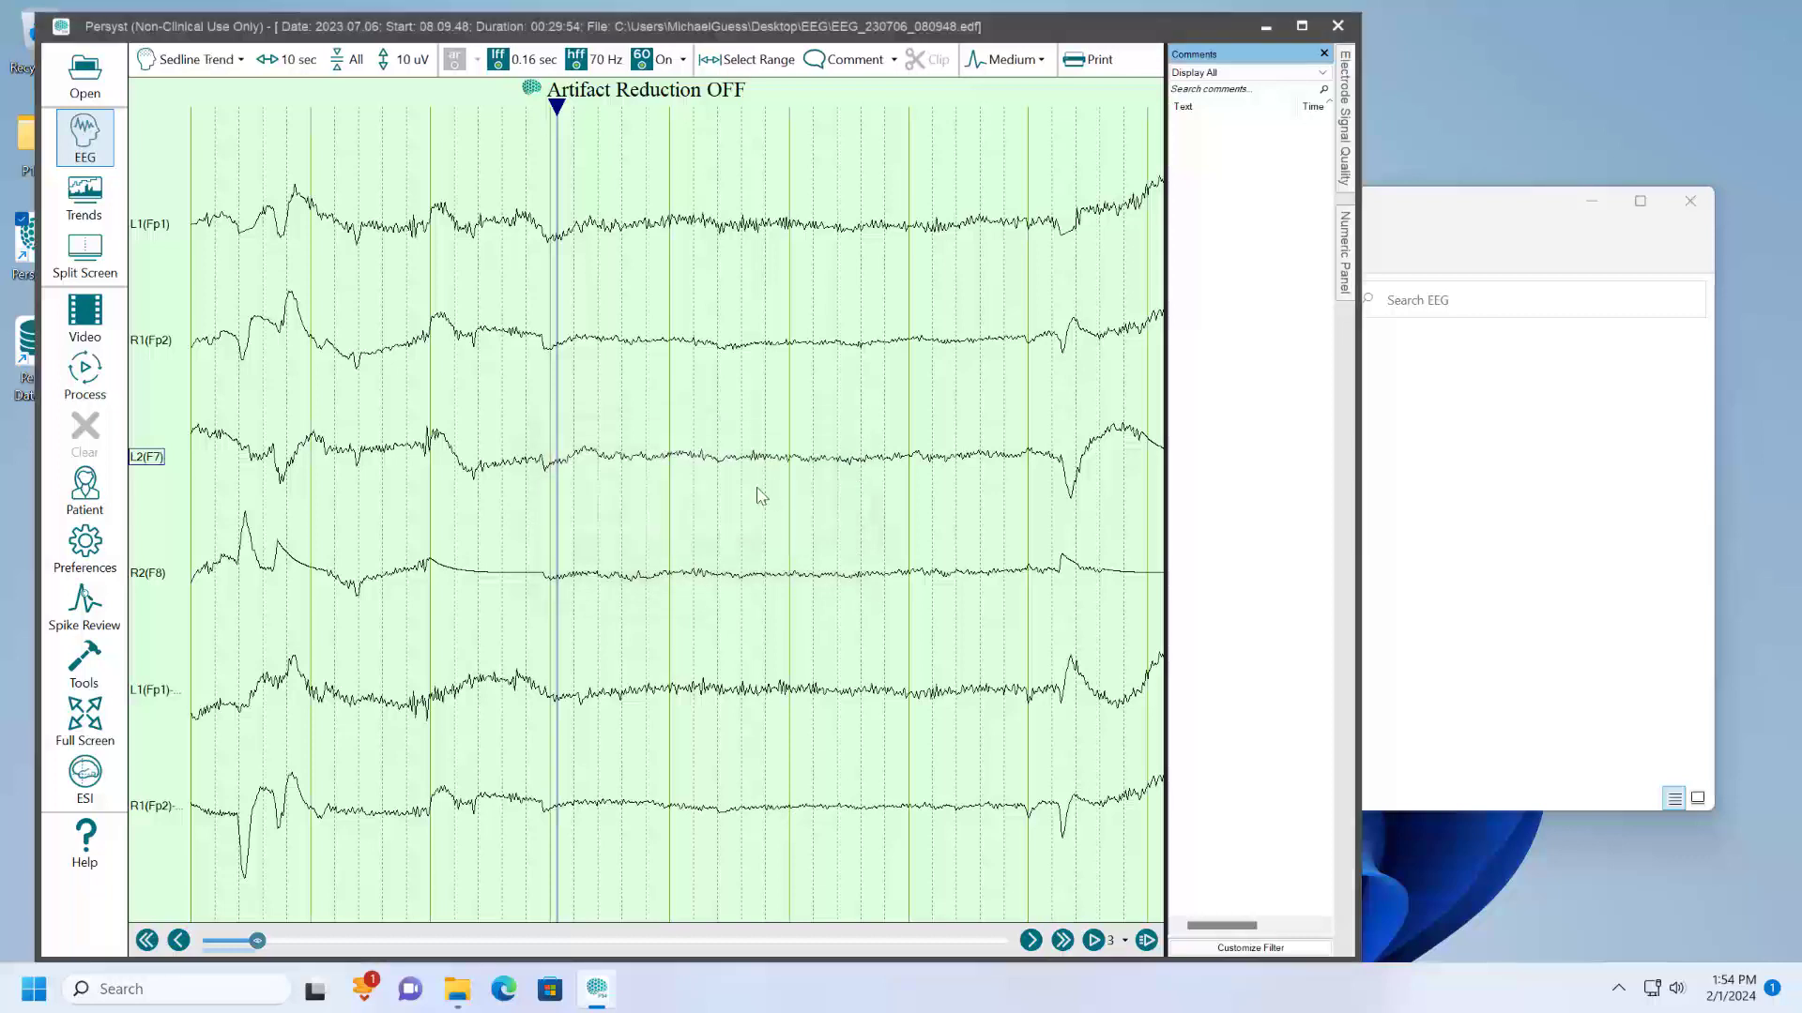
- Assign the Sedline Review and Sedline Trend montages to the Favorites montage group
left_click(224, 61)
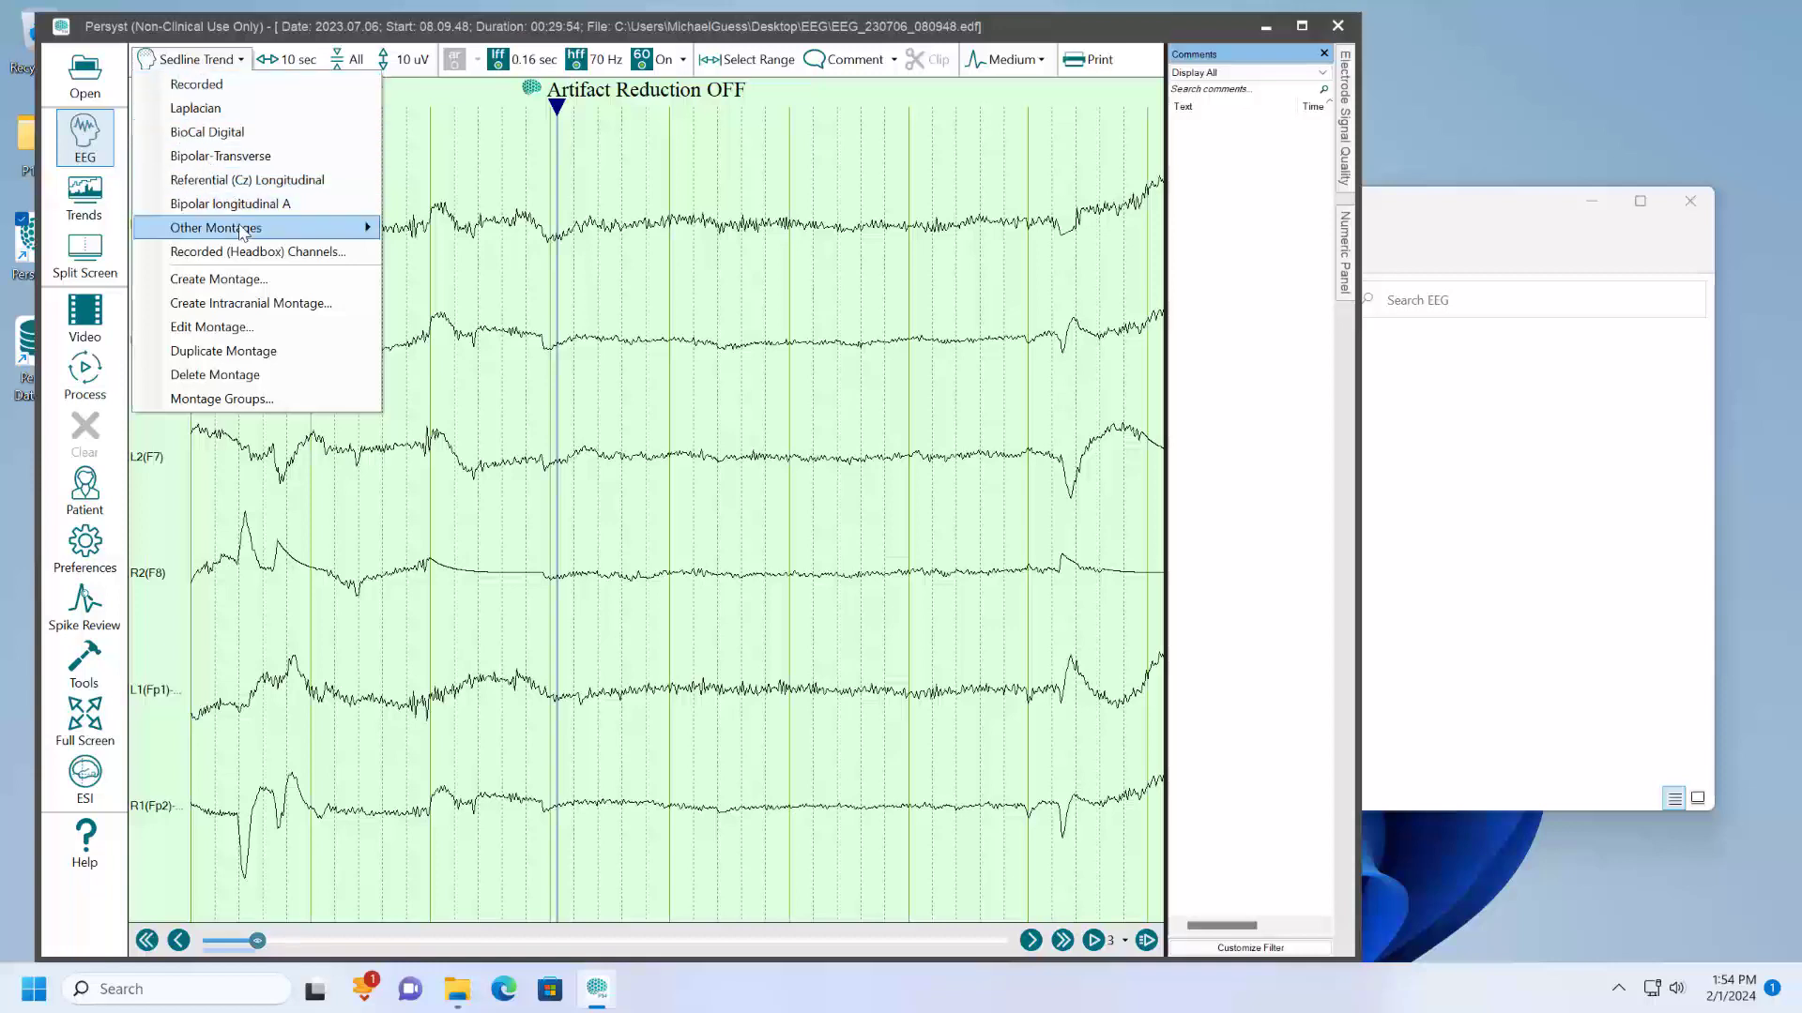
mouse_move(242, 231)
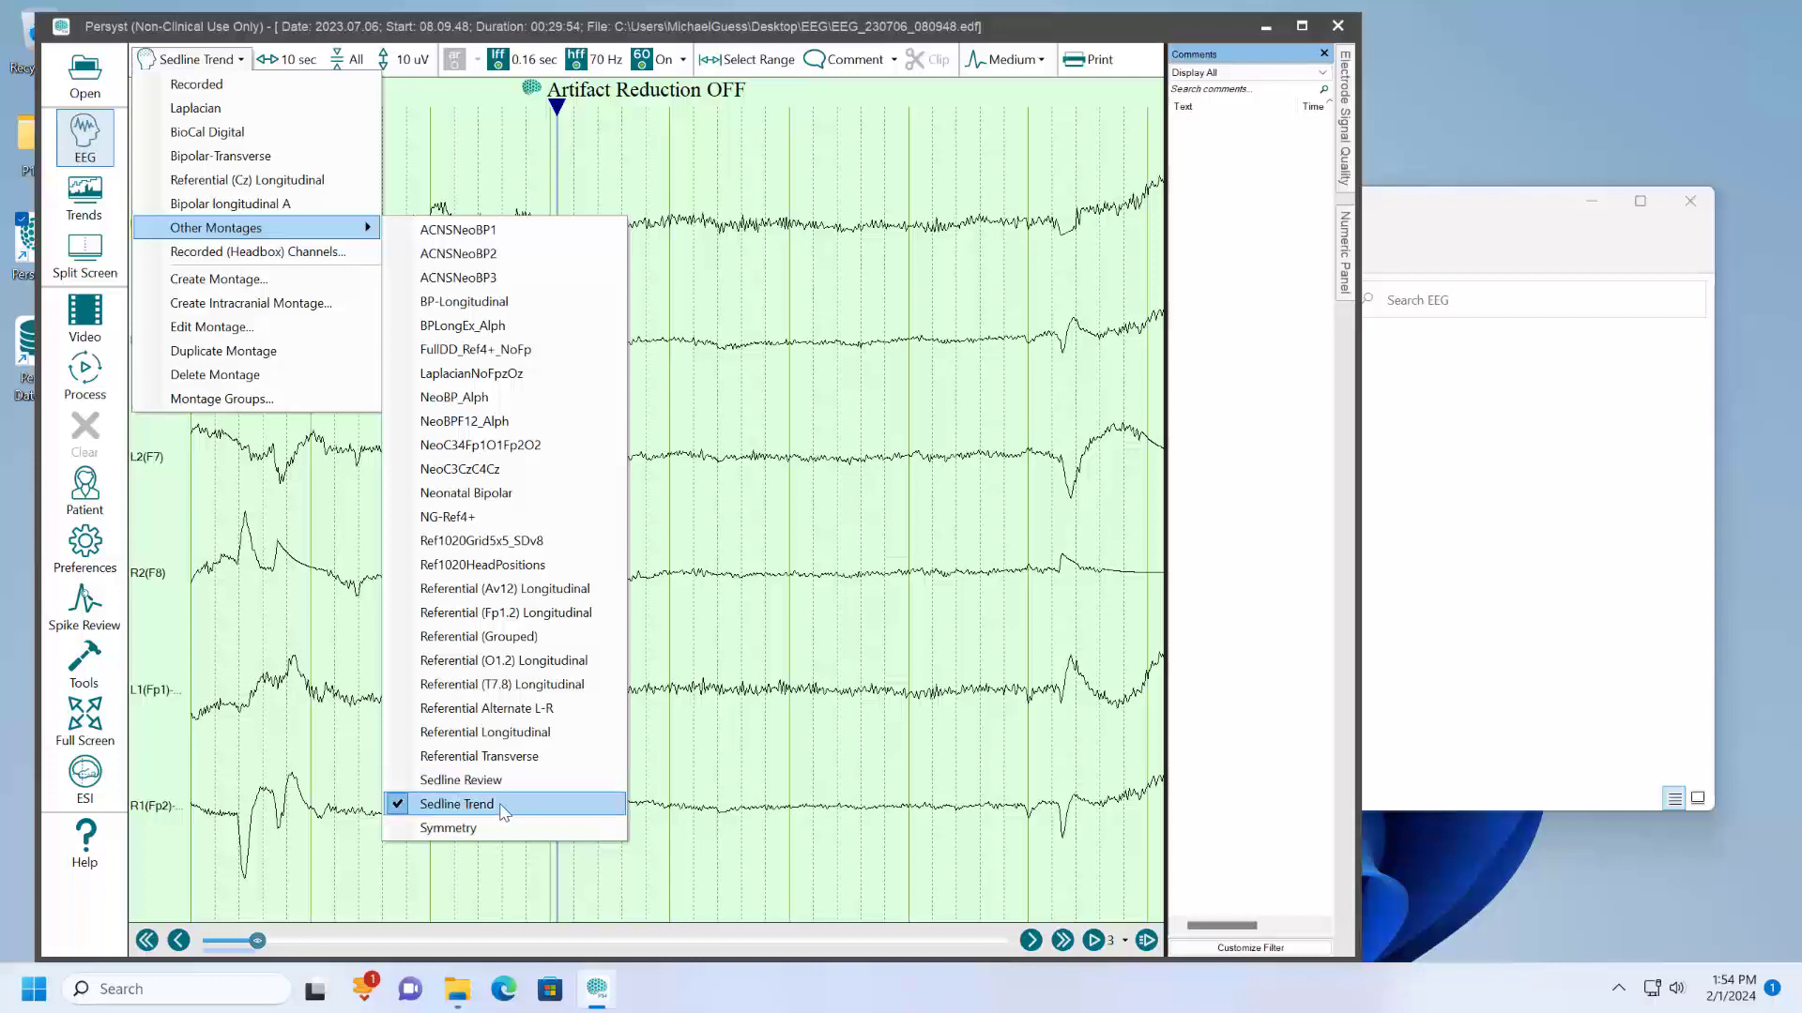
left_click(311, 400)
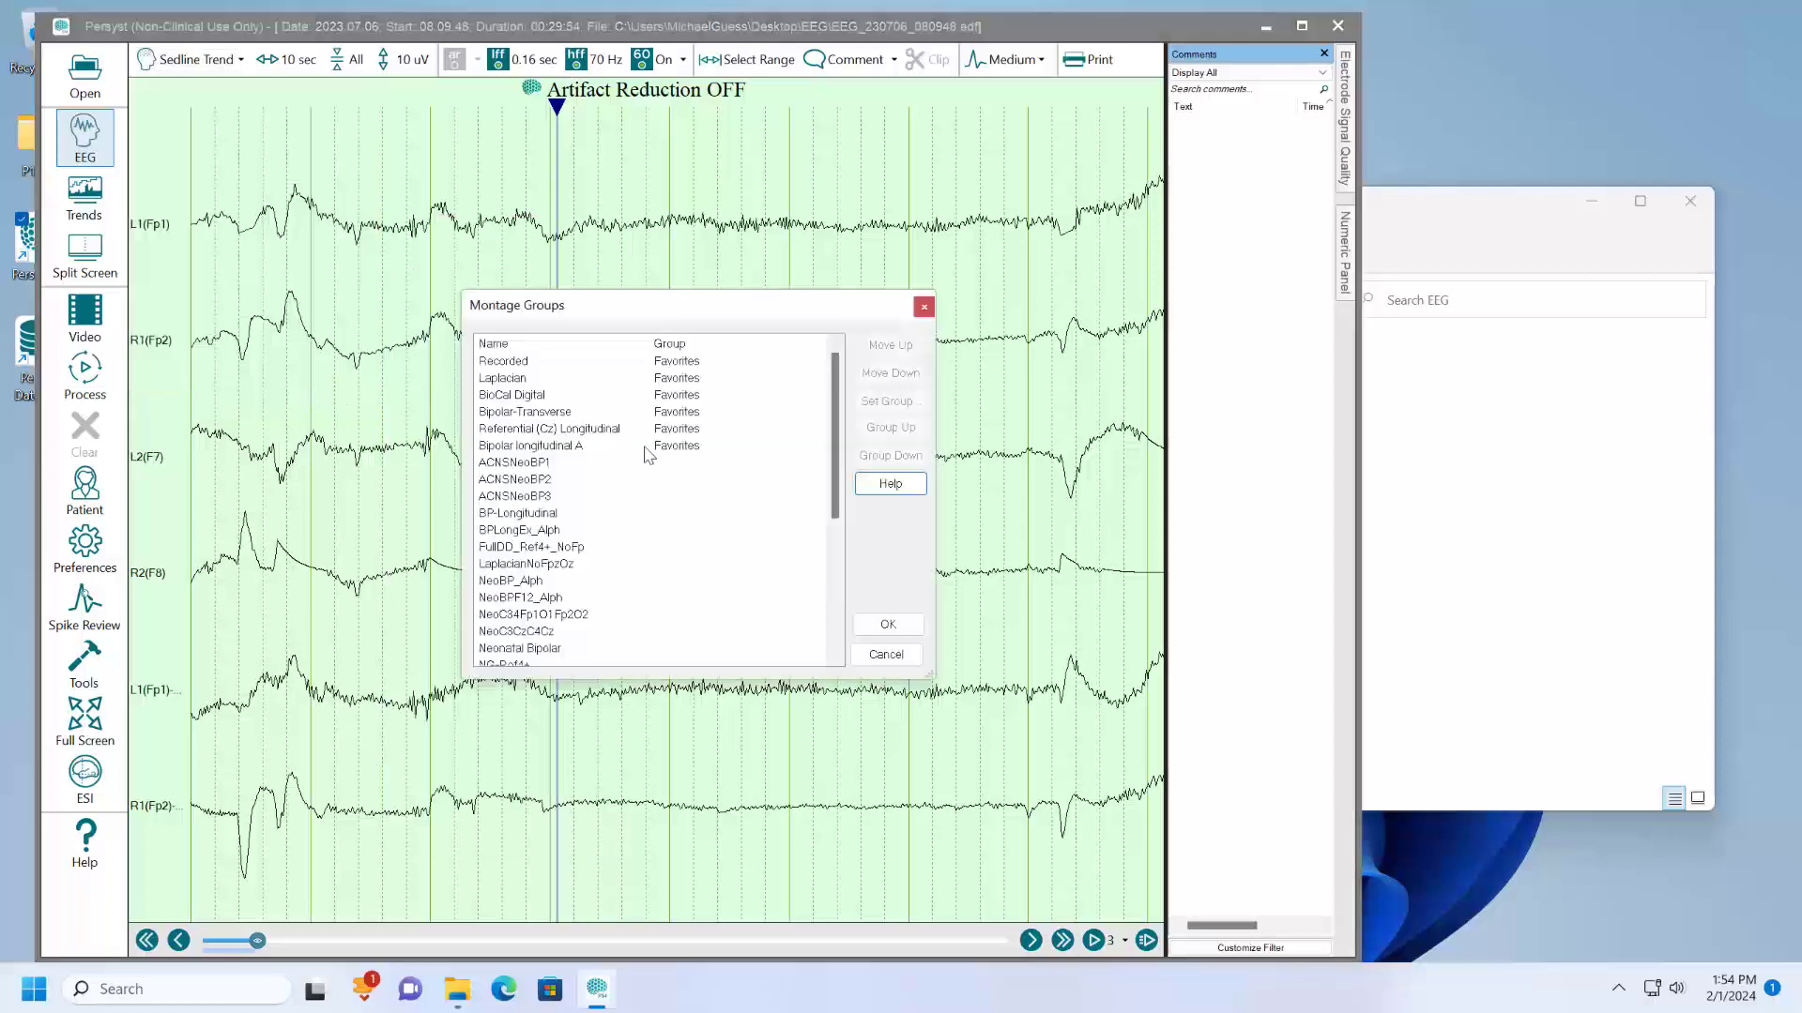
scroll(645, 455, "down", 5)
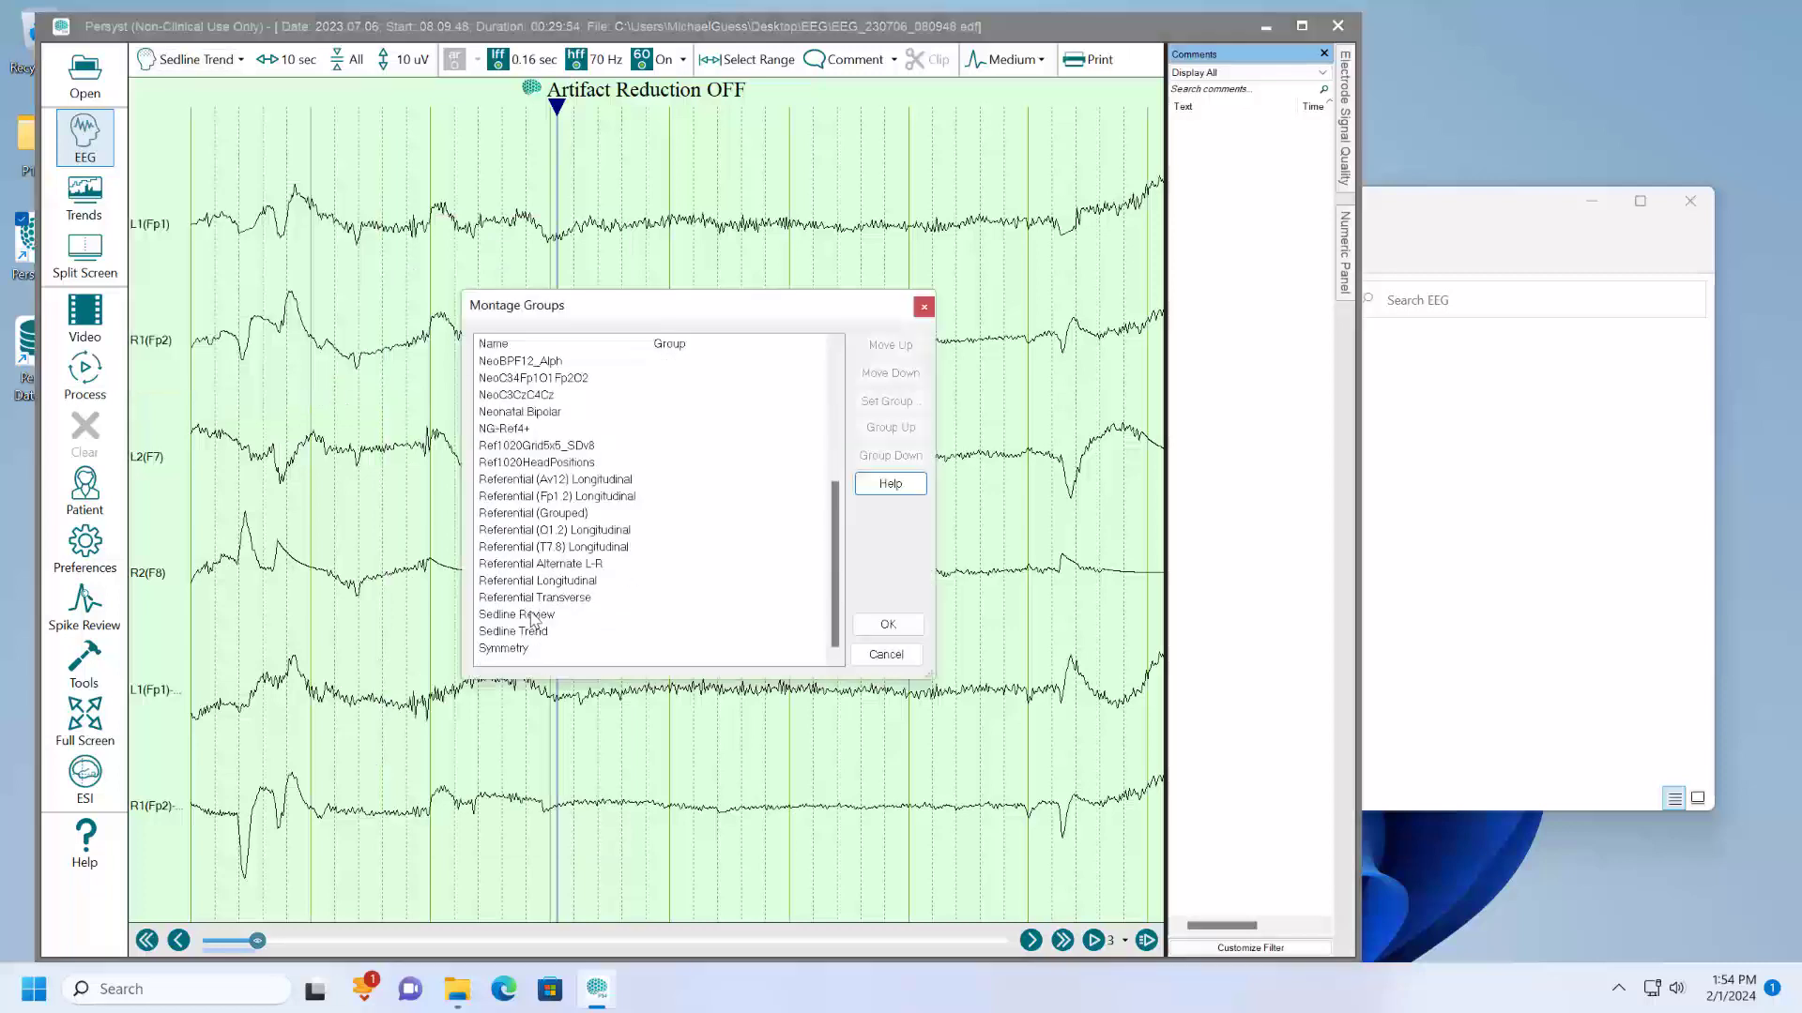
left_click_drag(533, 619, 533, 633)
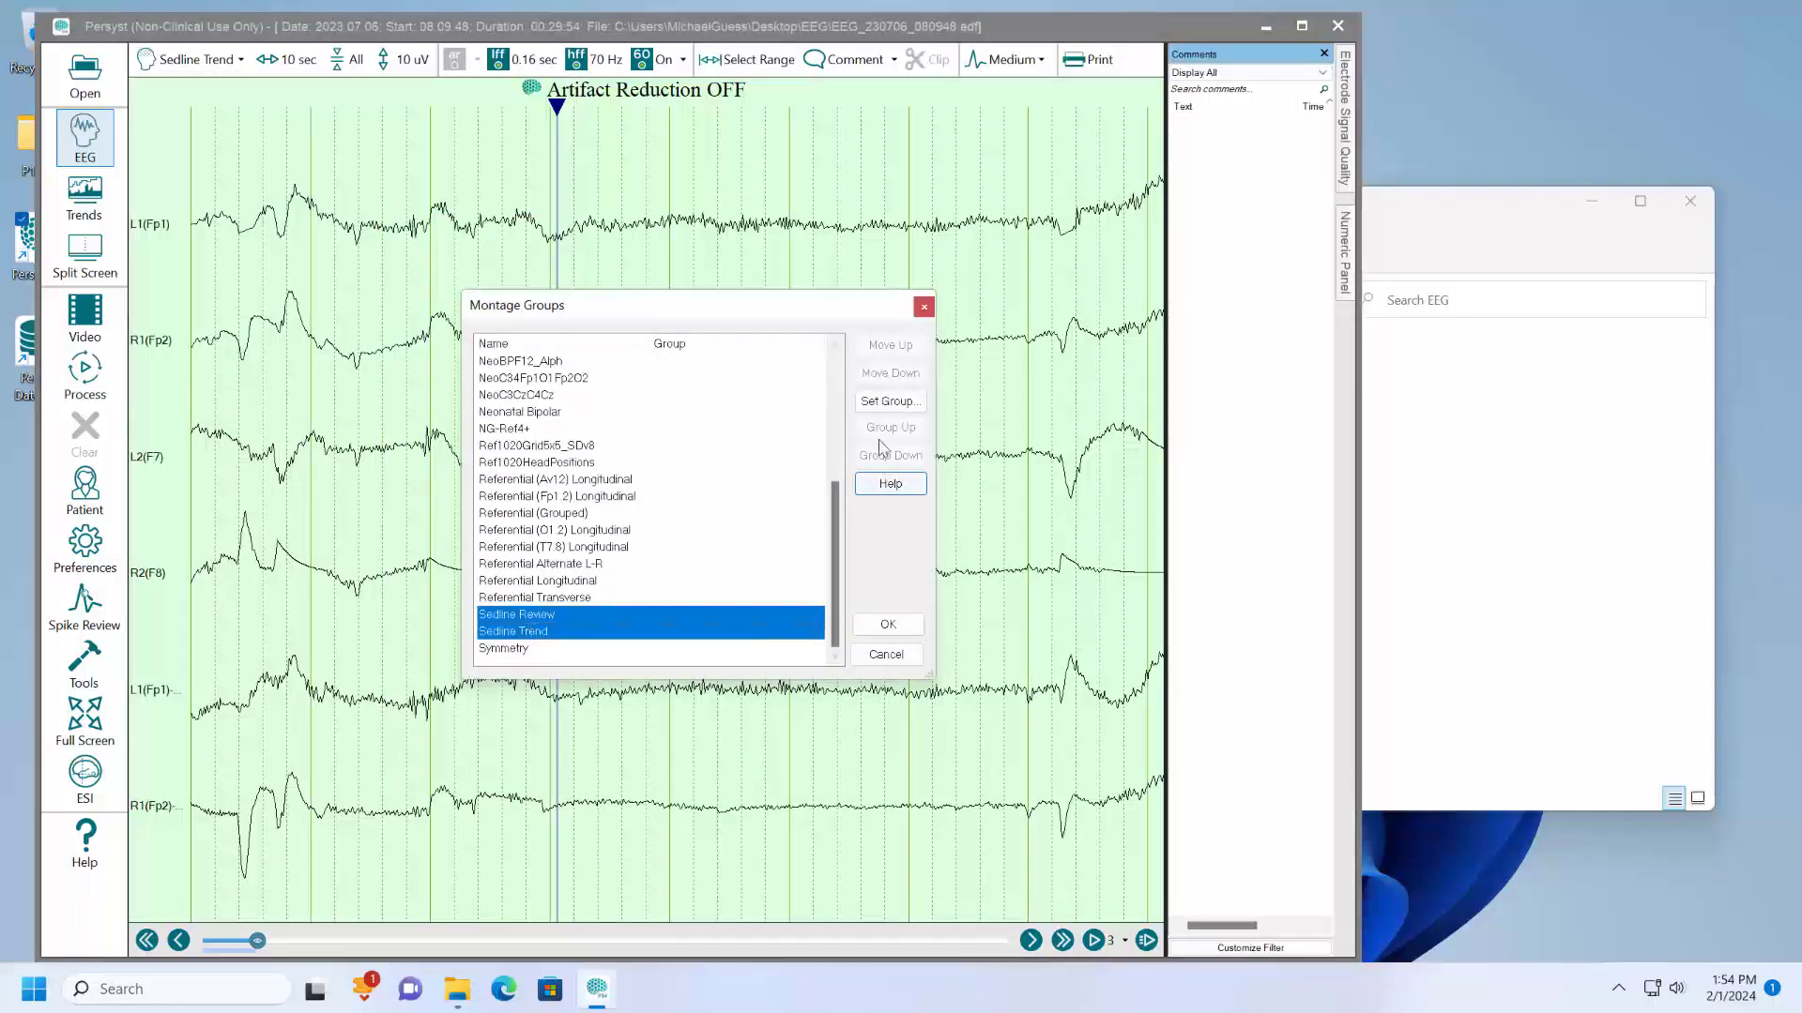
left_click(888, 402)
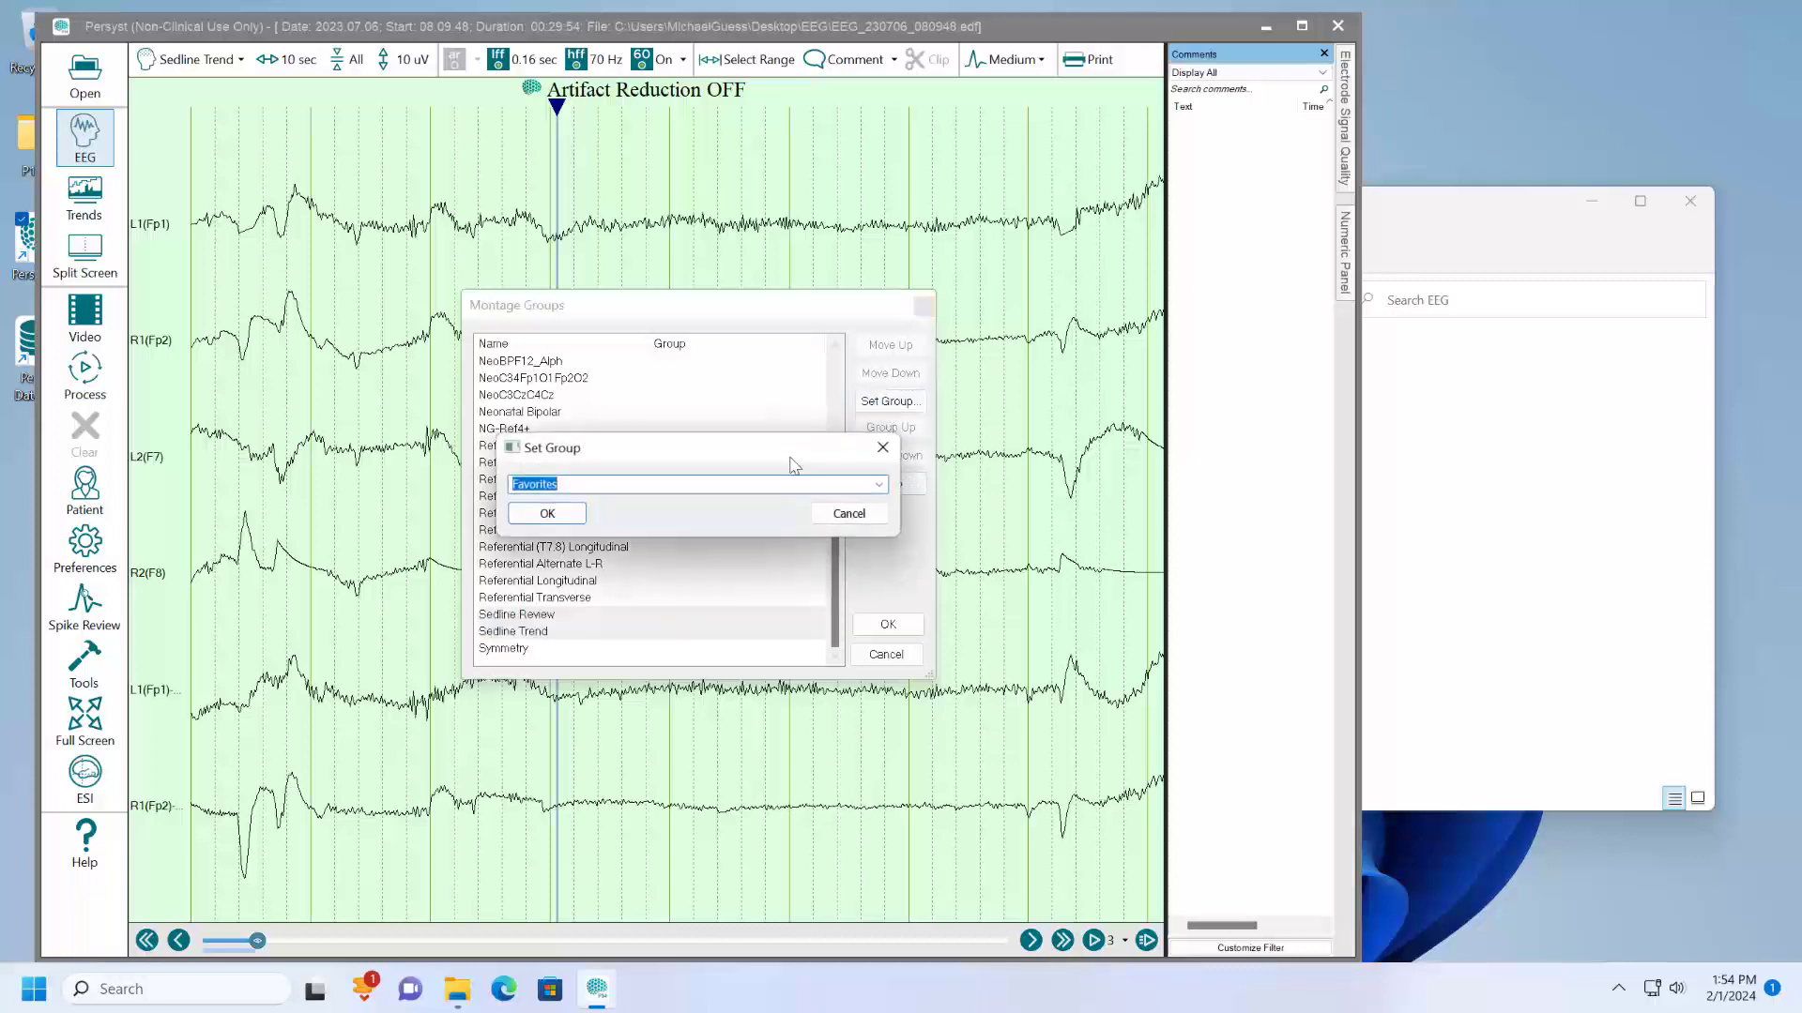
left_click(543, 515)
left_click(887, 624)
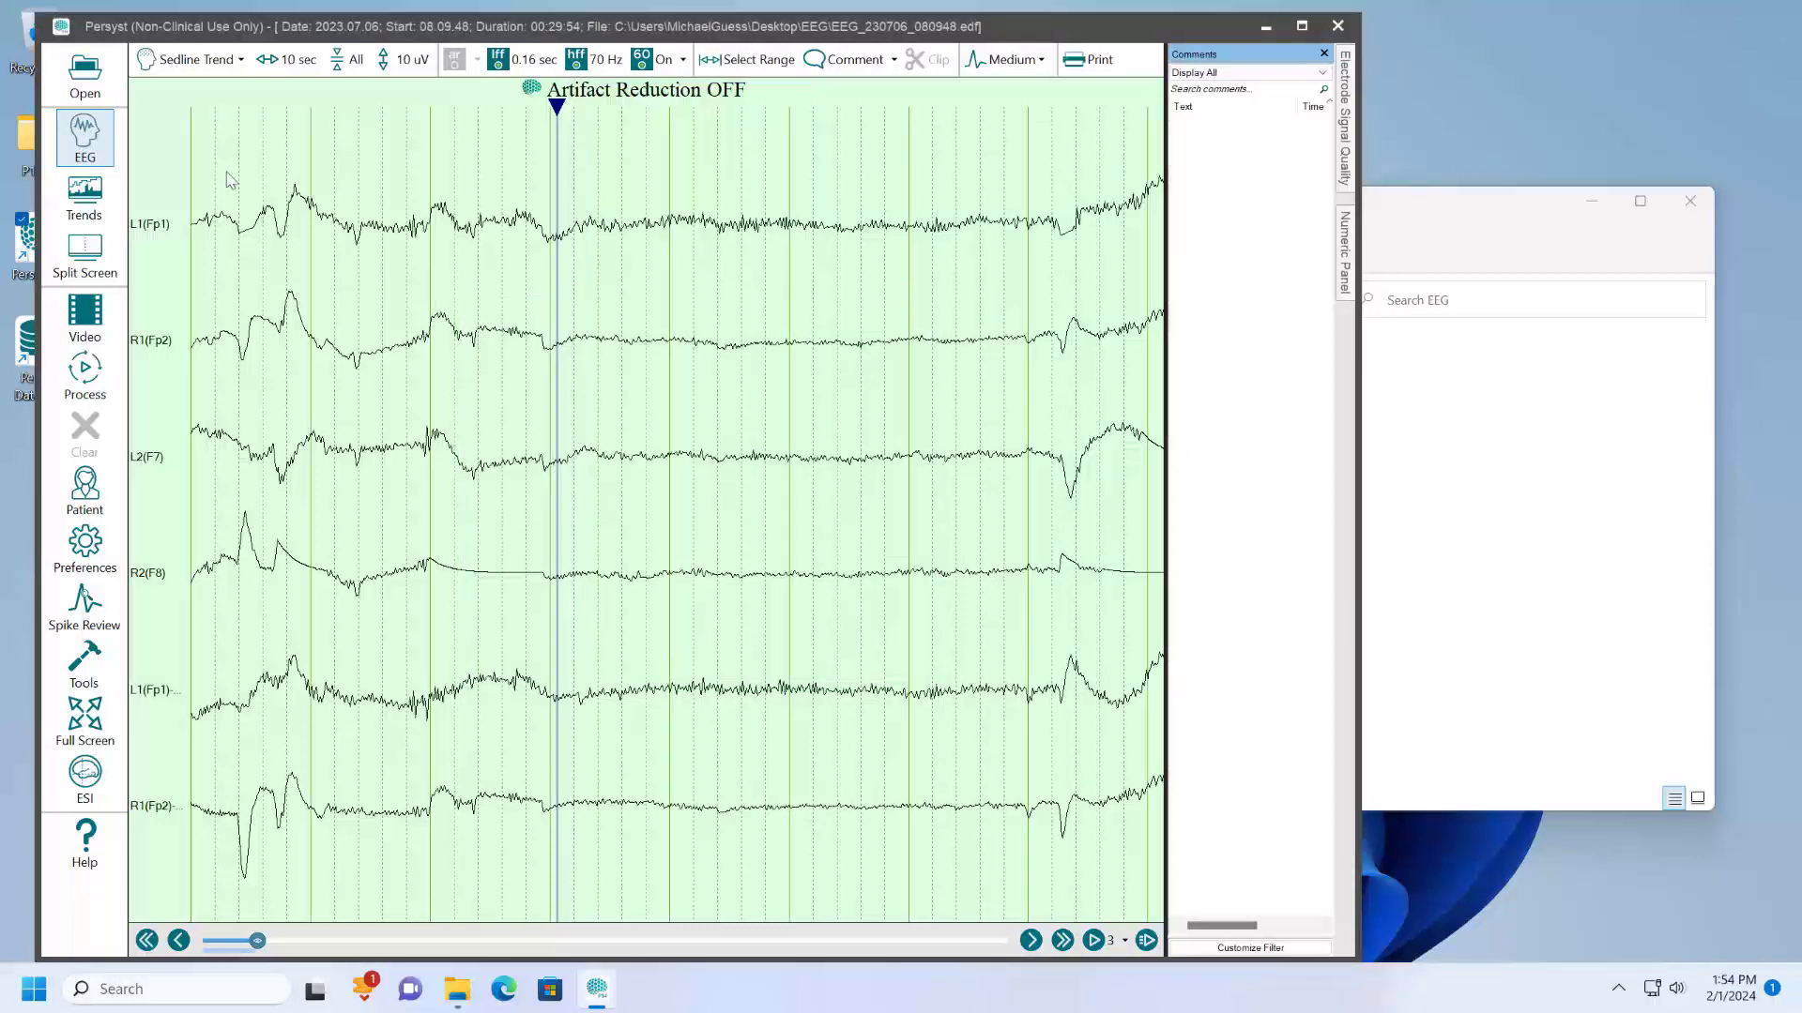
- Choose the Sedline Trend montage and delete its four referential channels L1(Fp1), R1(Fp2), L2(F7) and R2(F8)
left_click(182, 62)
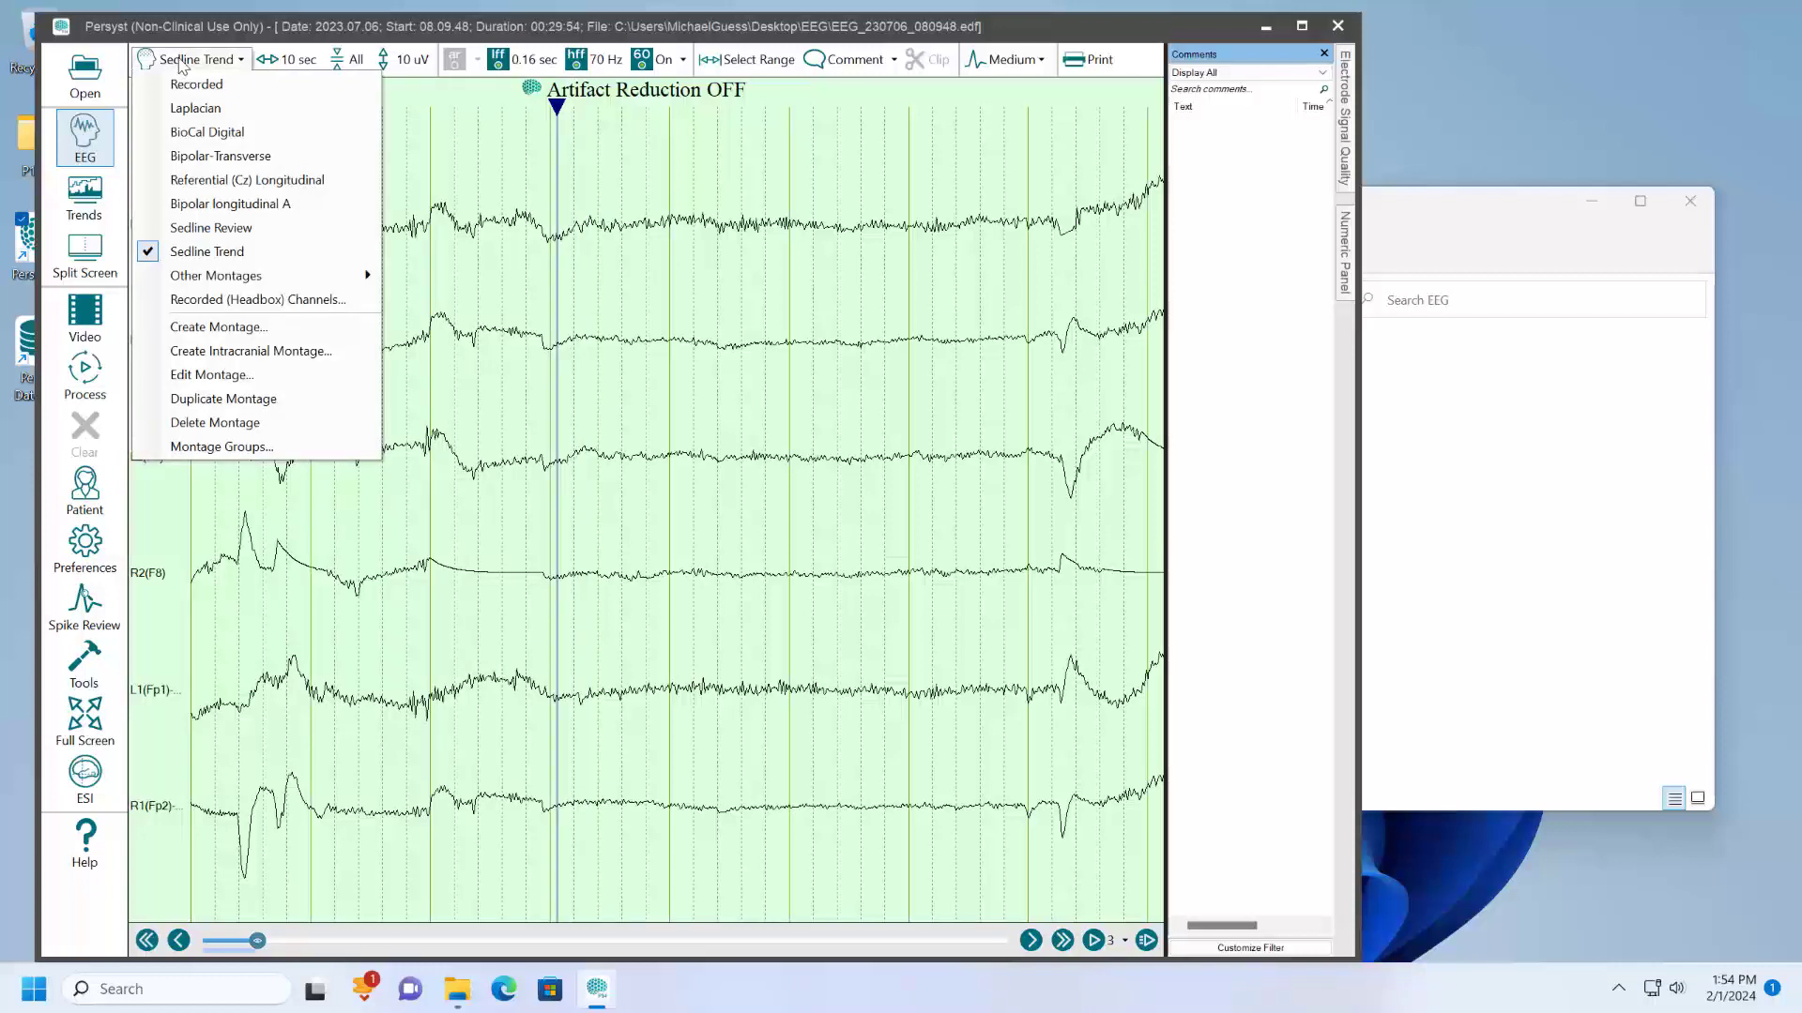
left_click(197, 252)
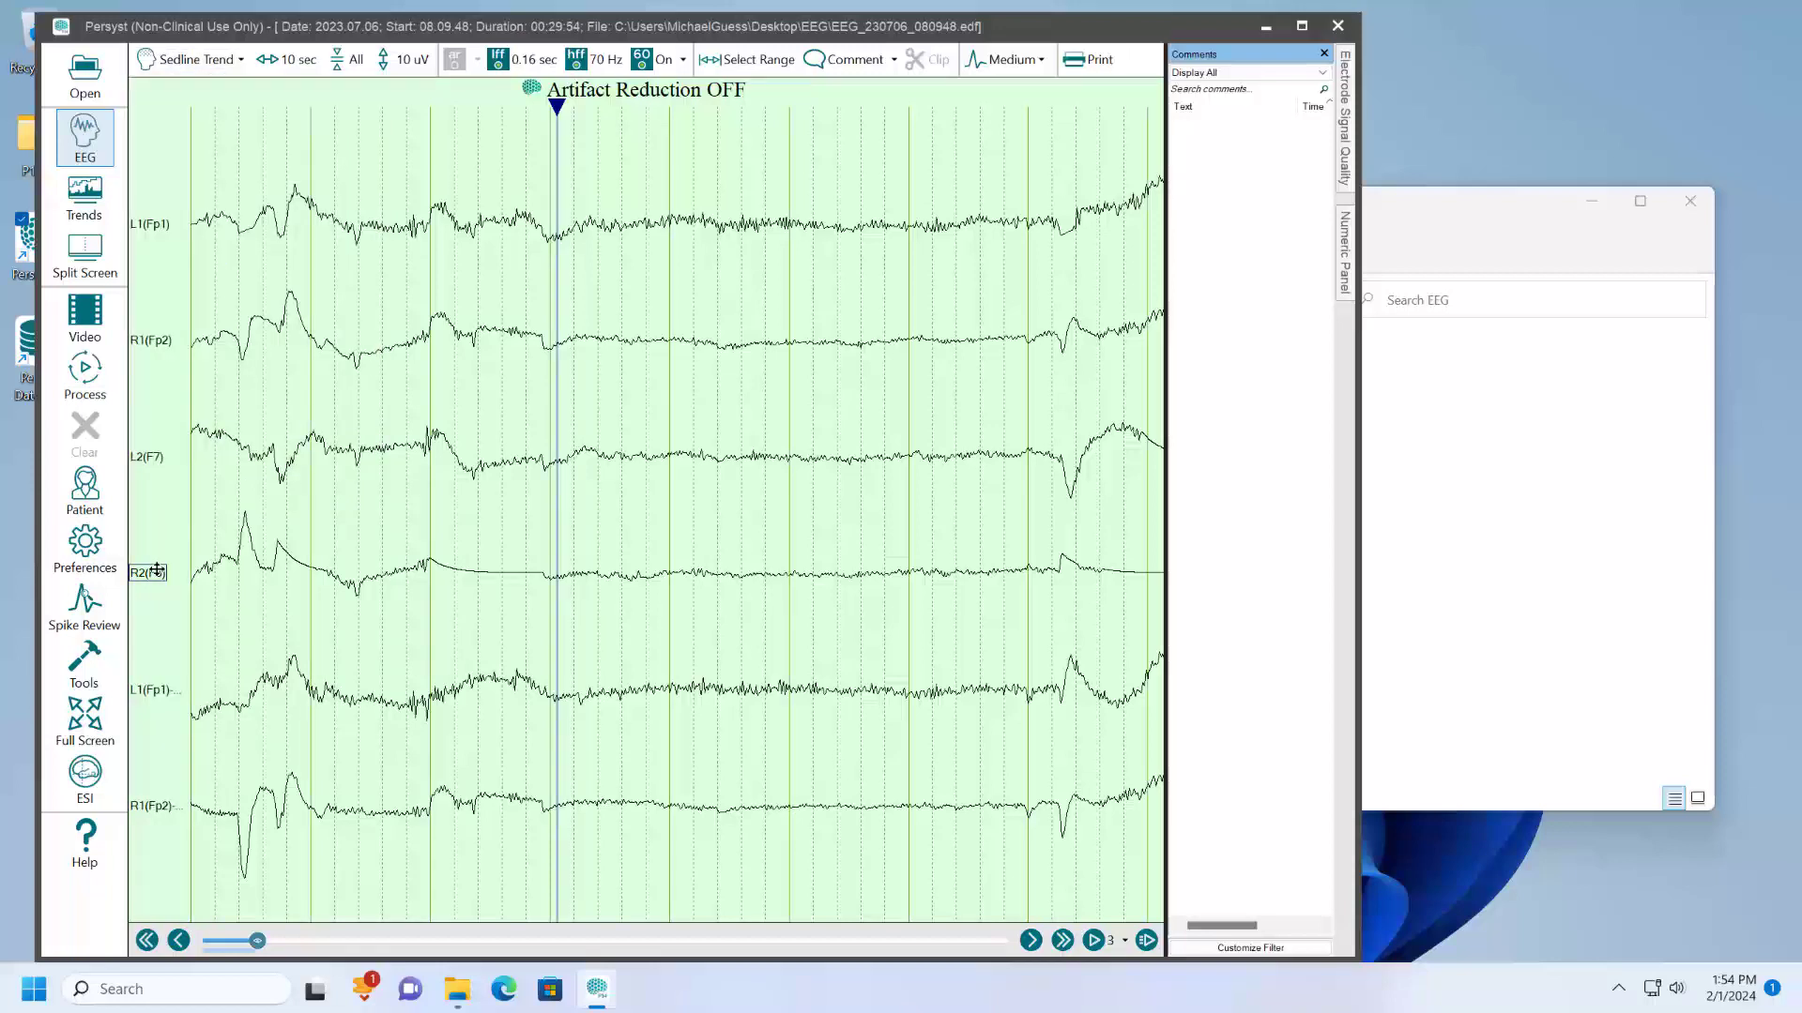
left_click(163, 228, "shift")
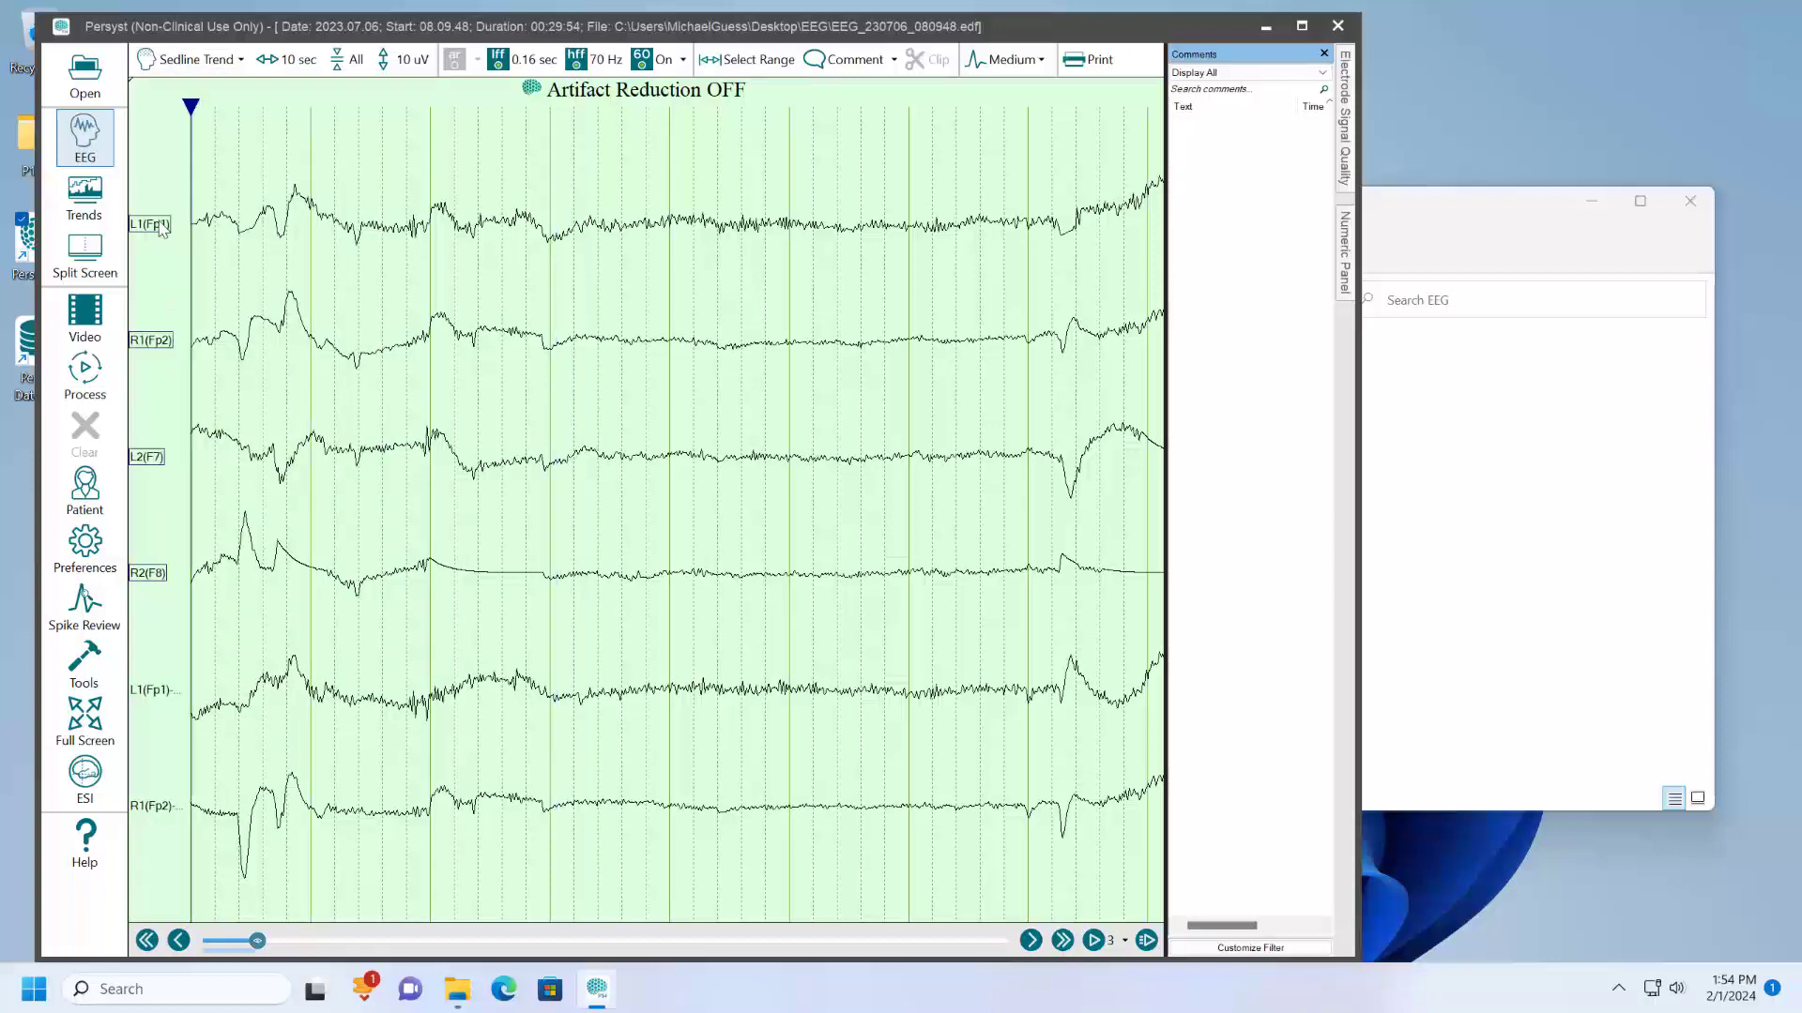
right_click(163, 228)
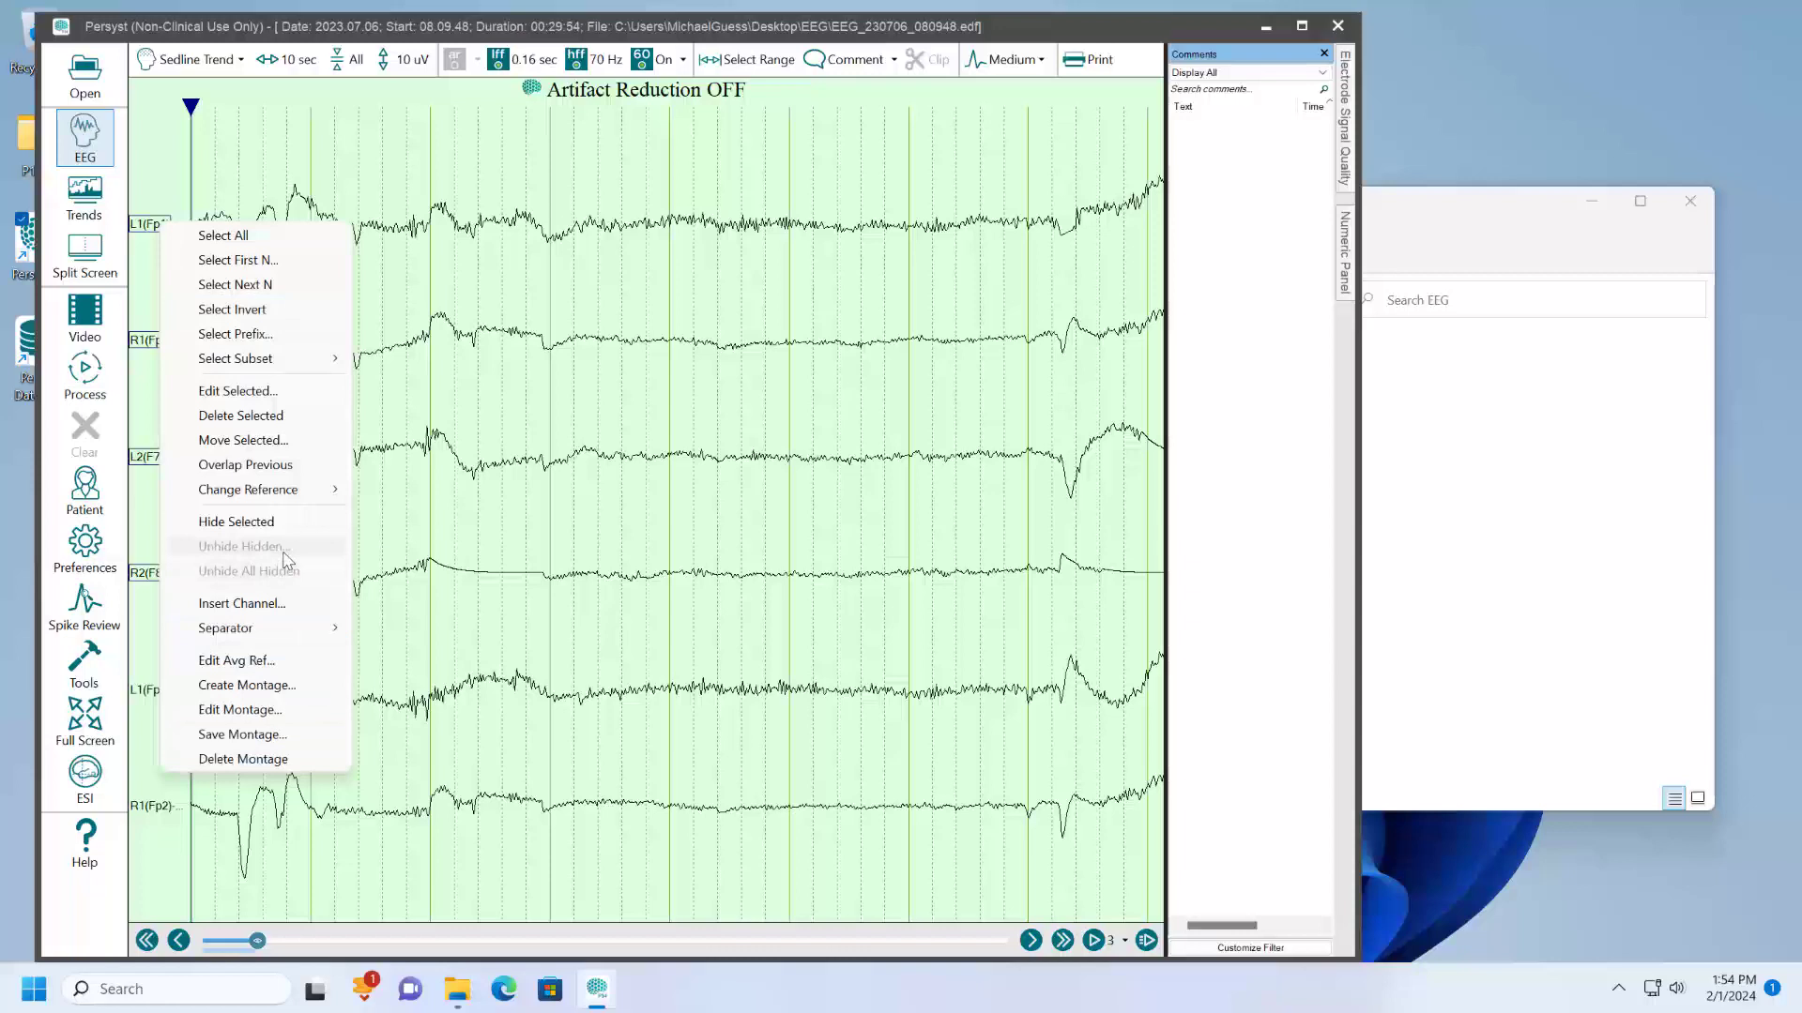
left_click(264, 418)
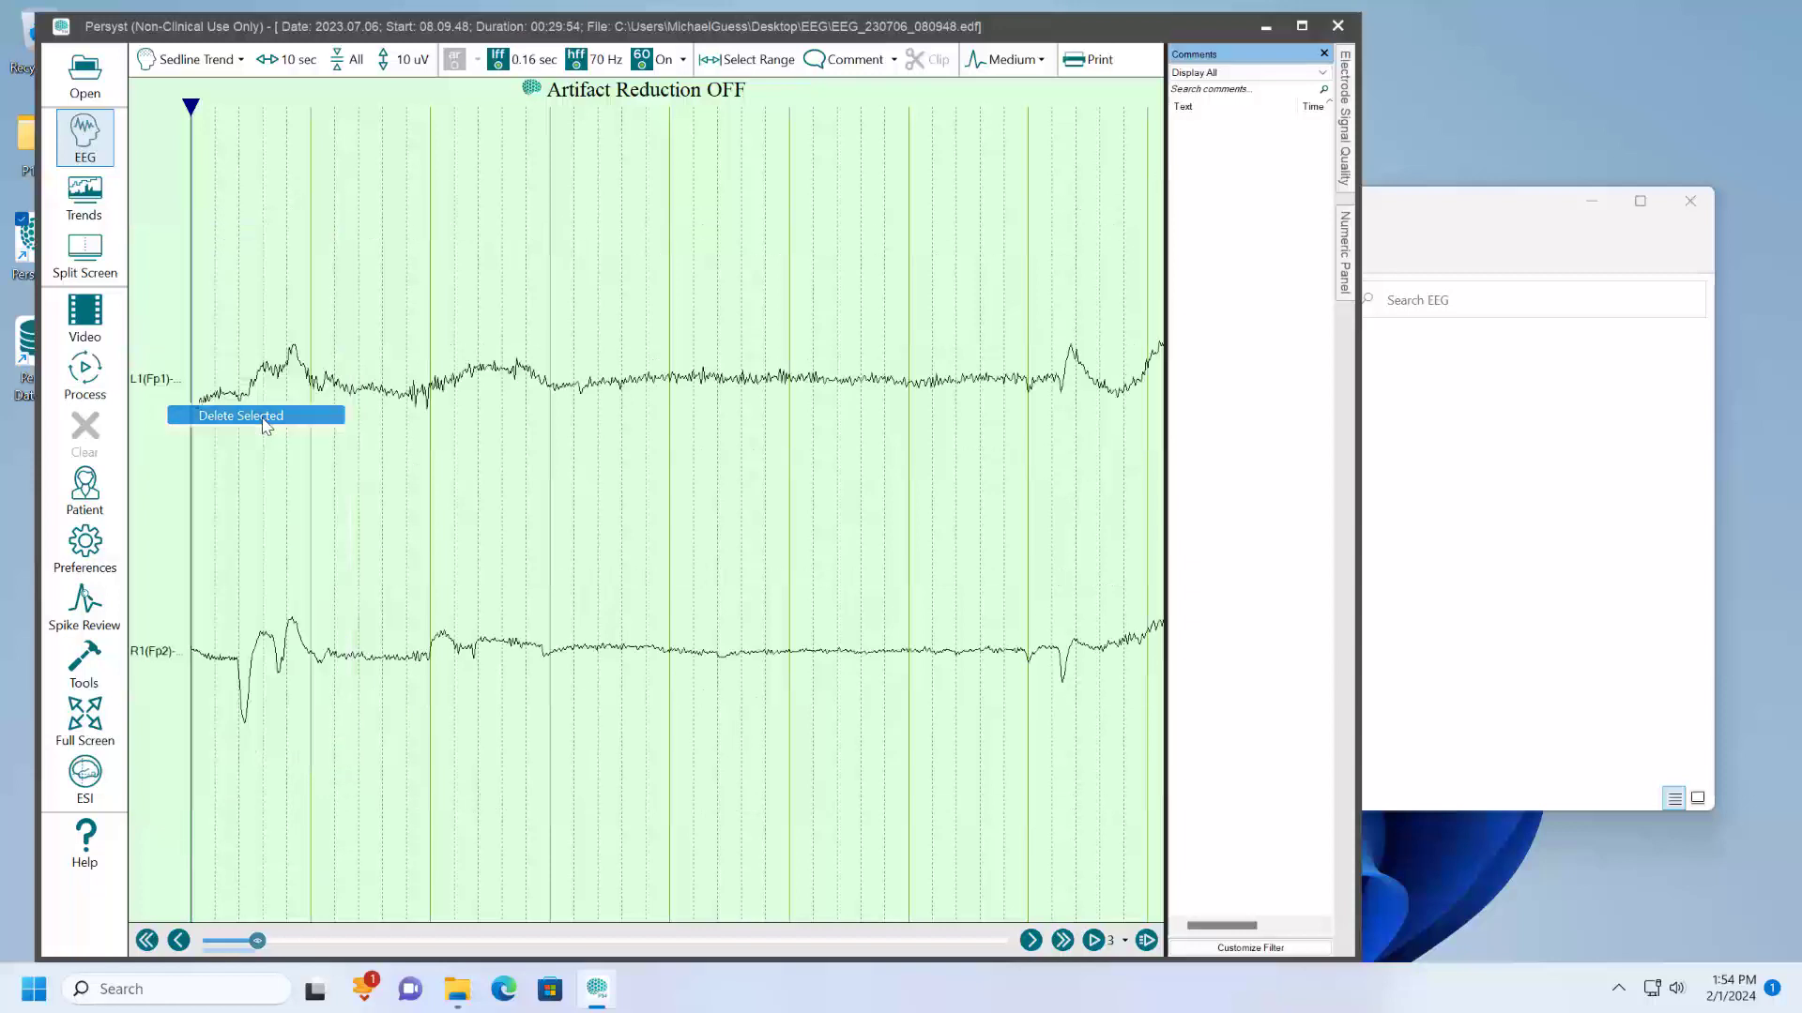
- Rename the L1(Fp1)-L2(F7) bipolar channel as Fp1-F7
double_click(158, 377)
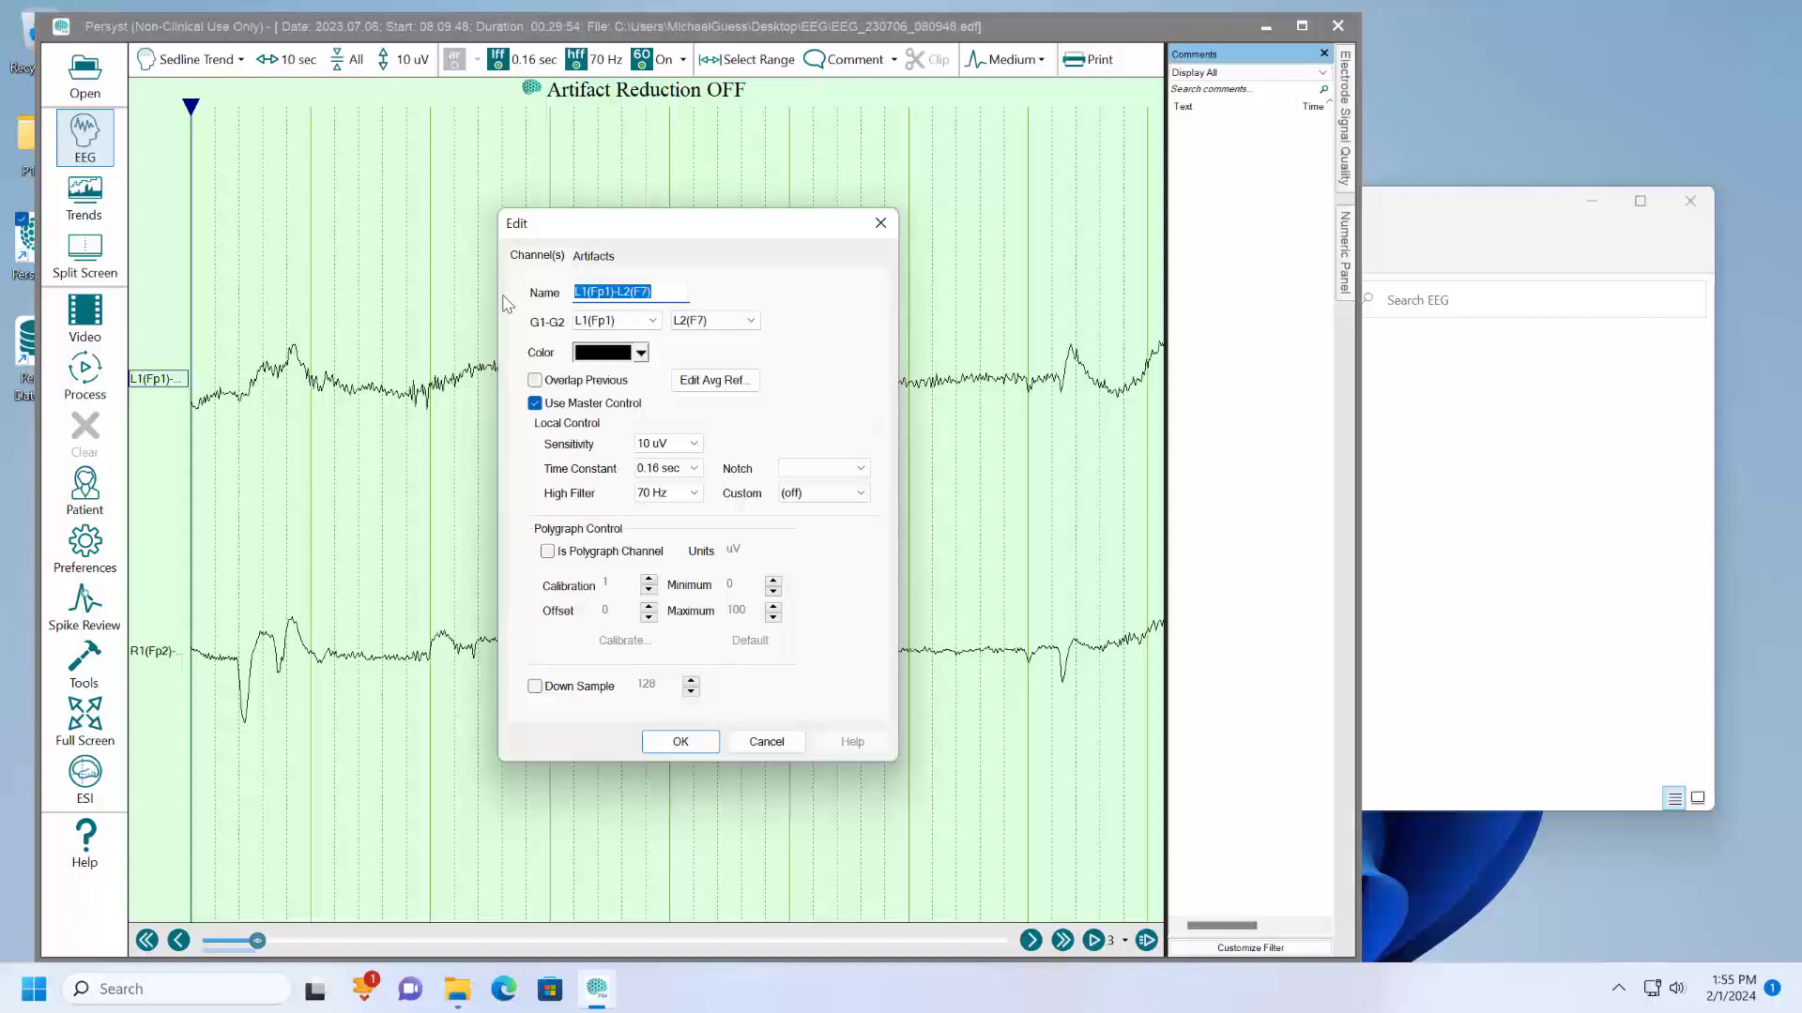
type("Fp1-F7")
key("Return")
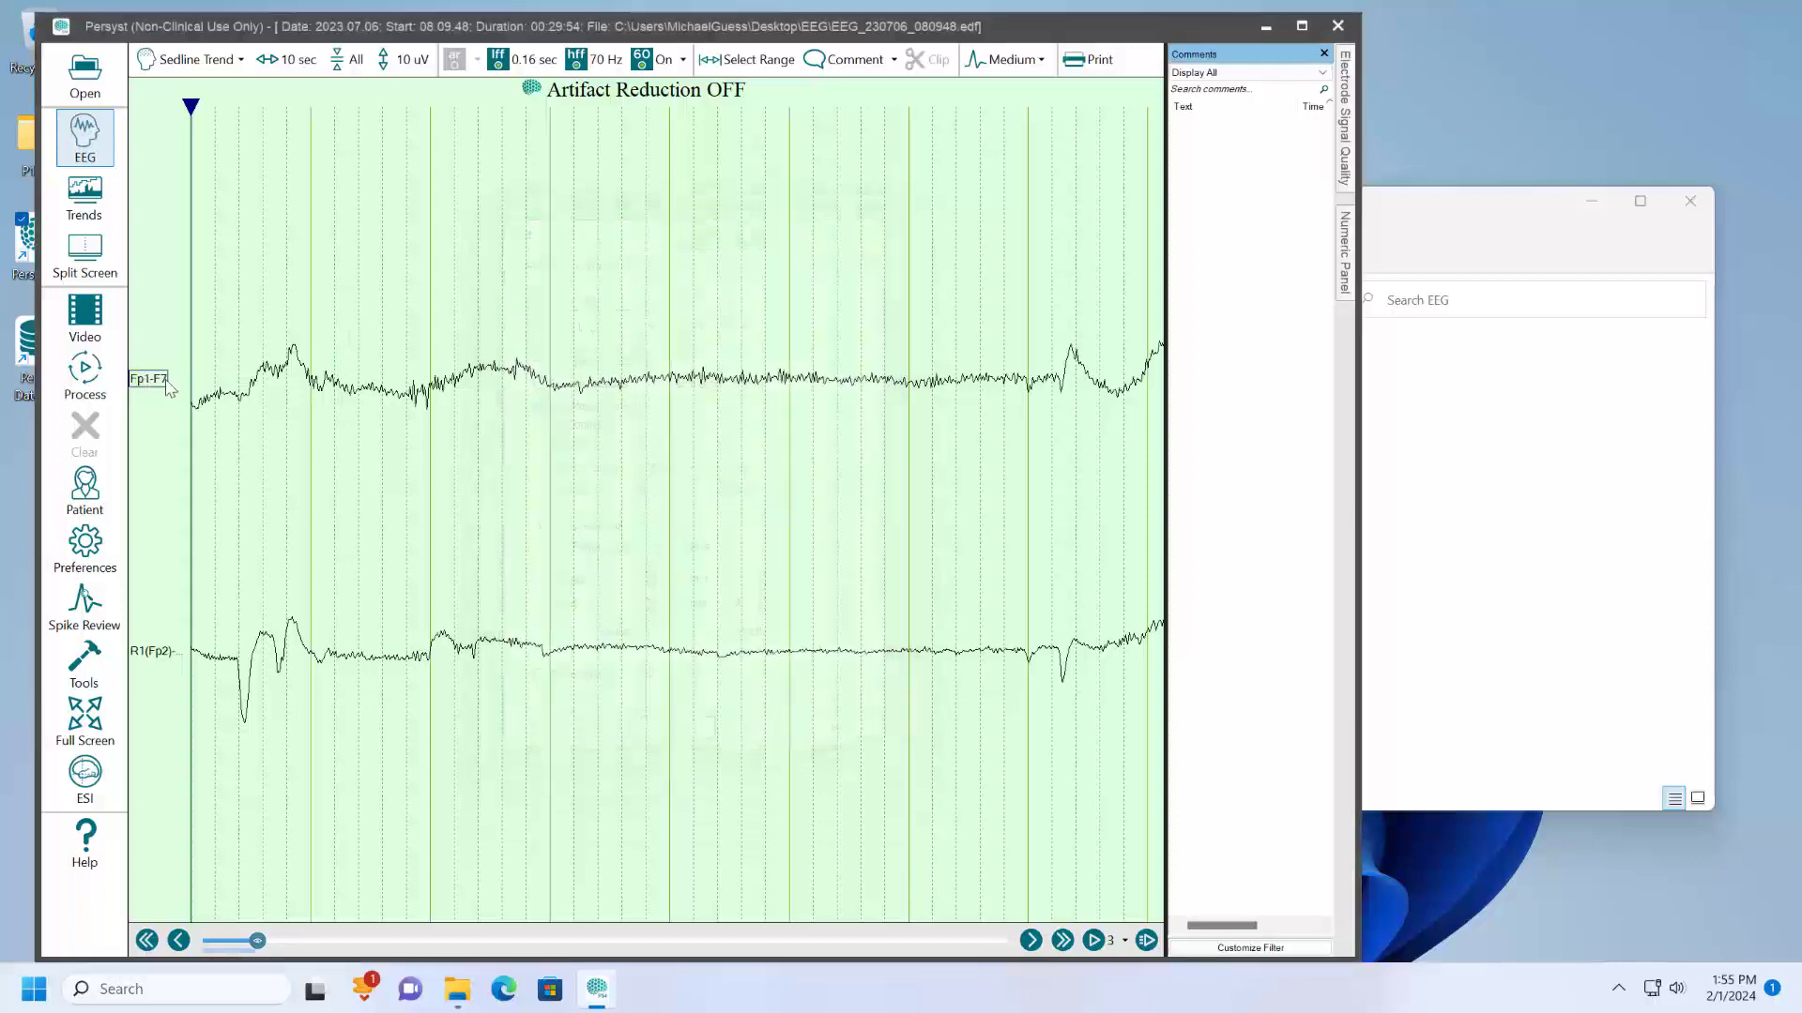
- Rename the R1(Fp2)-R2(F8) bipolar channel as Fp2-F8
double_click(158, 657)
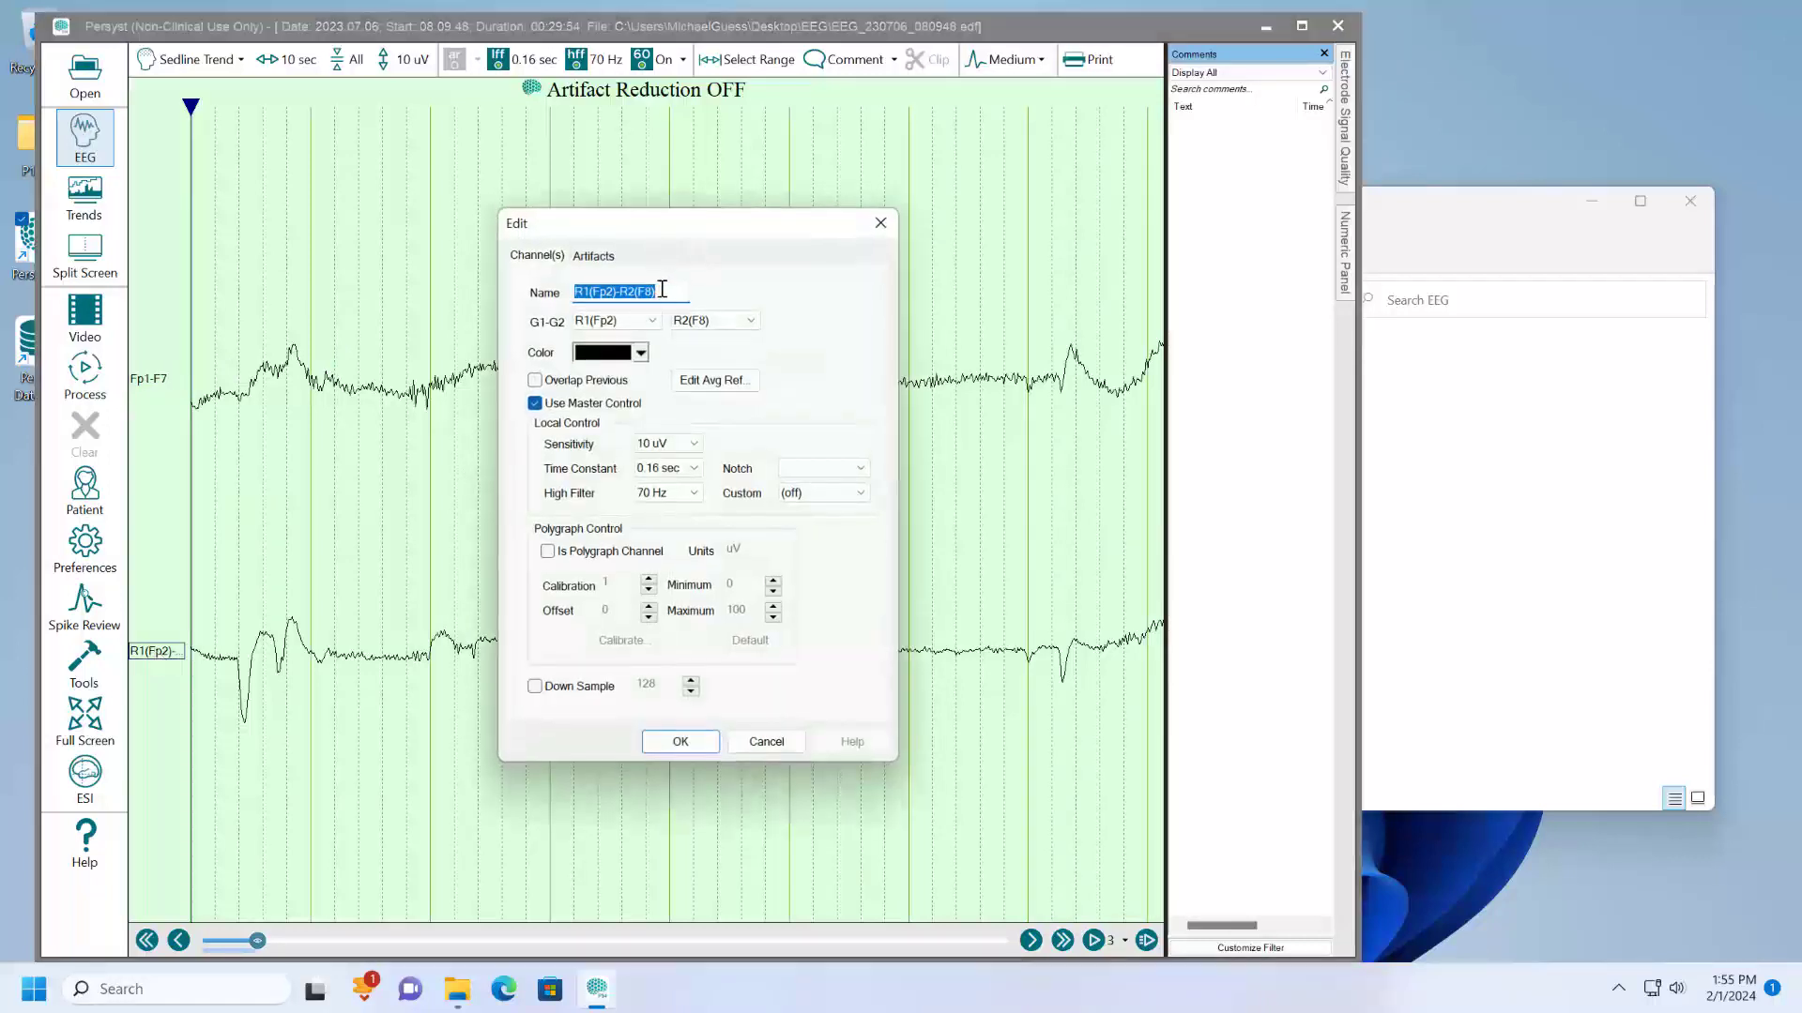
type("Fp2-")
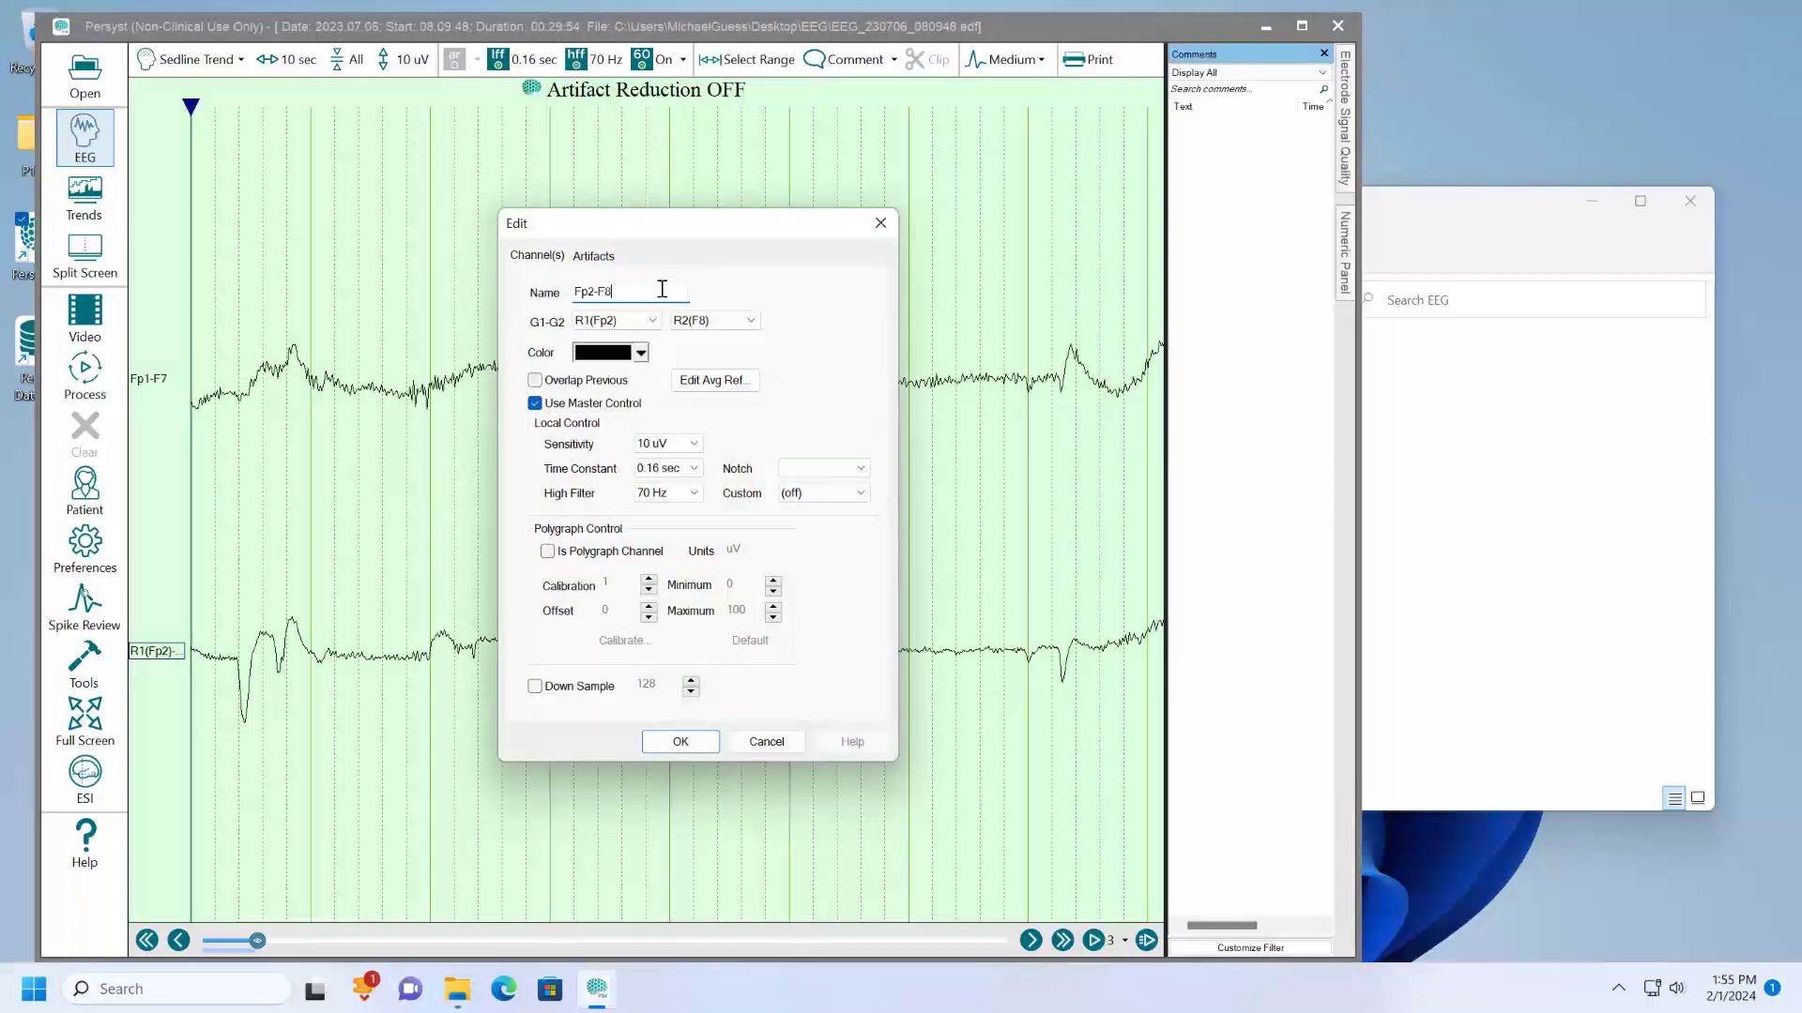
type("F8")
left_click(682, 743)
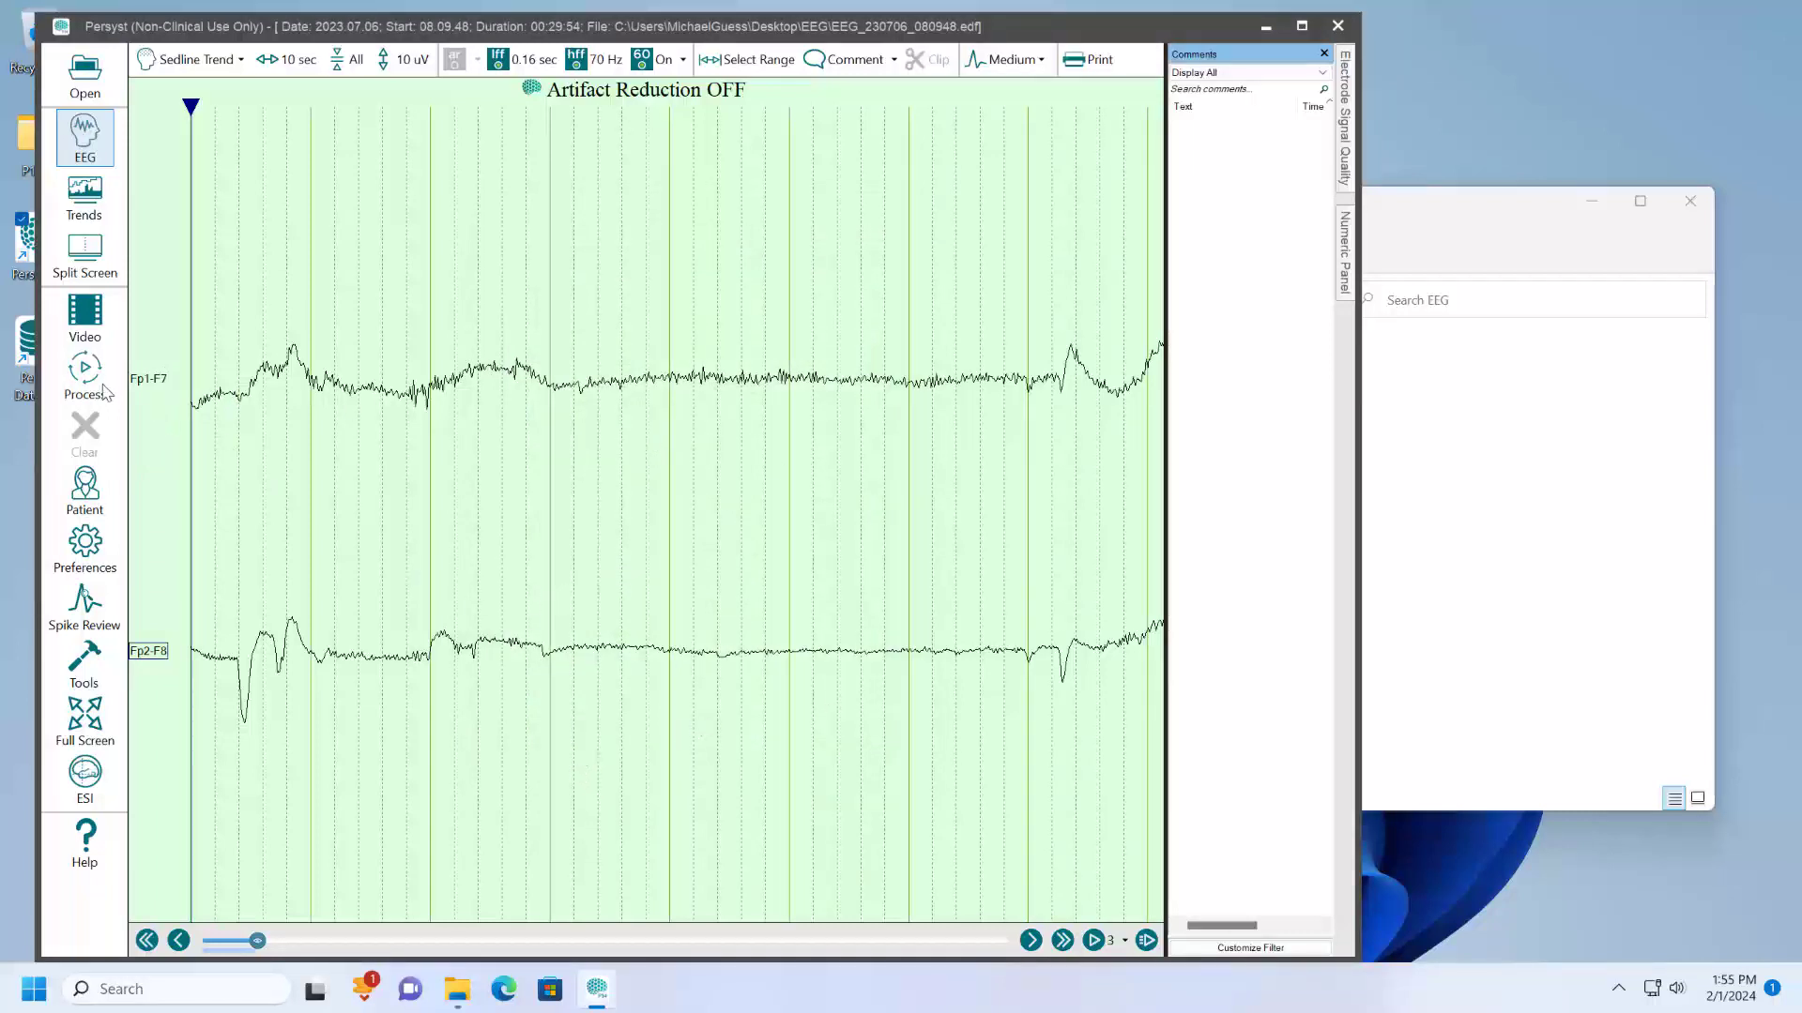
- Save the edited two-channel Sedline Trend montage
right_click(165, 378)
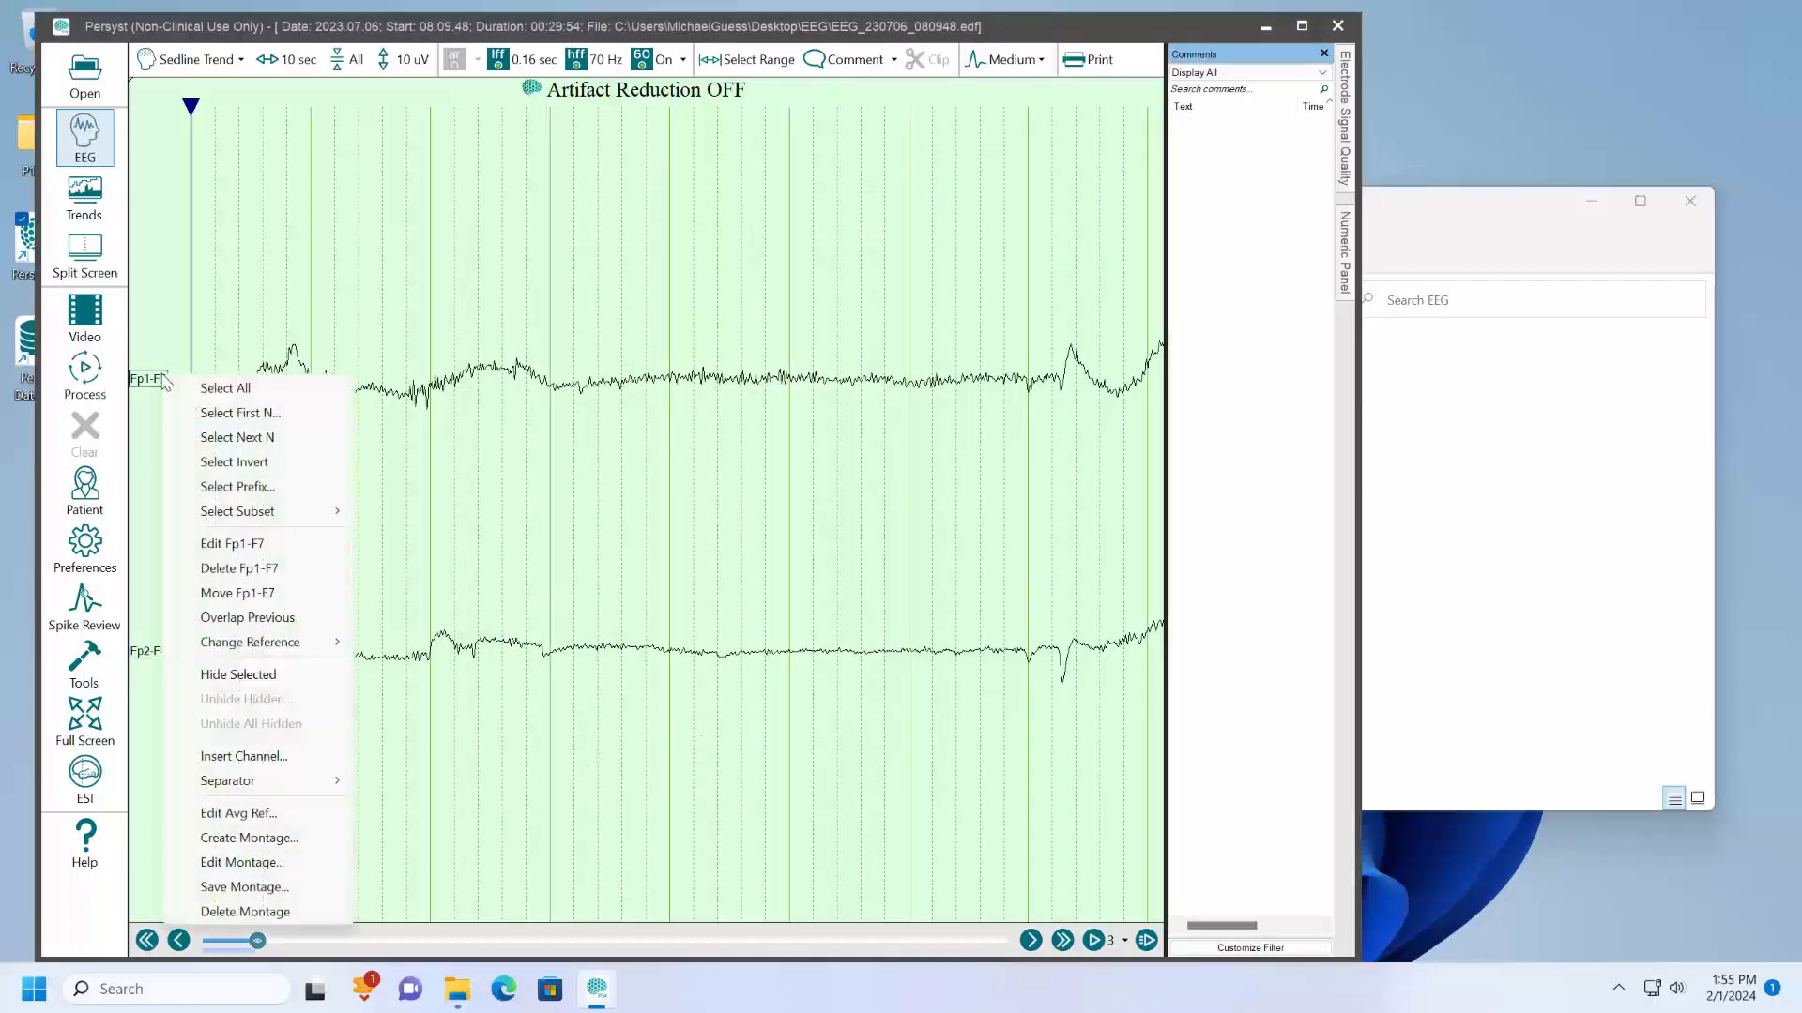
left_click(278, 888)
left_click(775, 494)
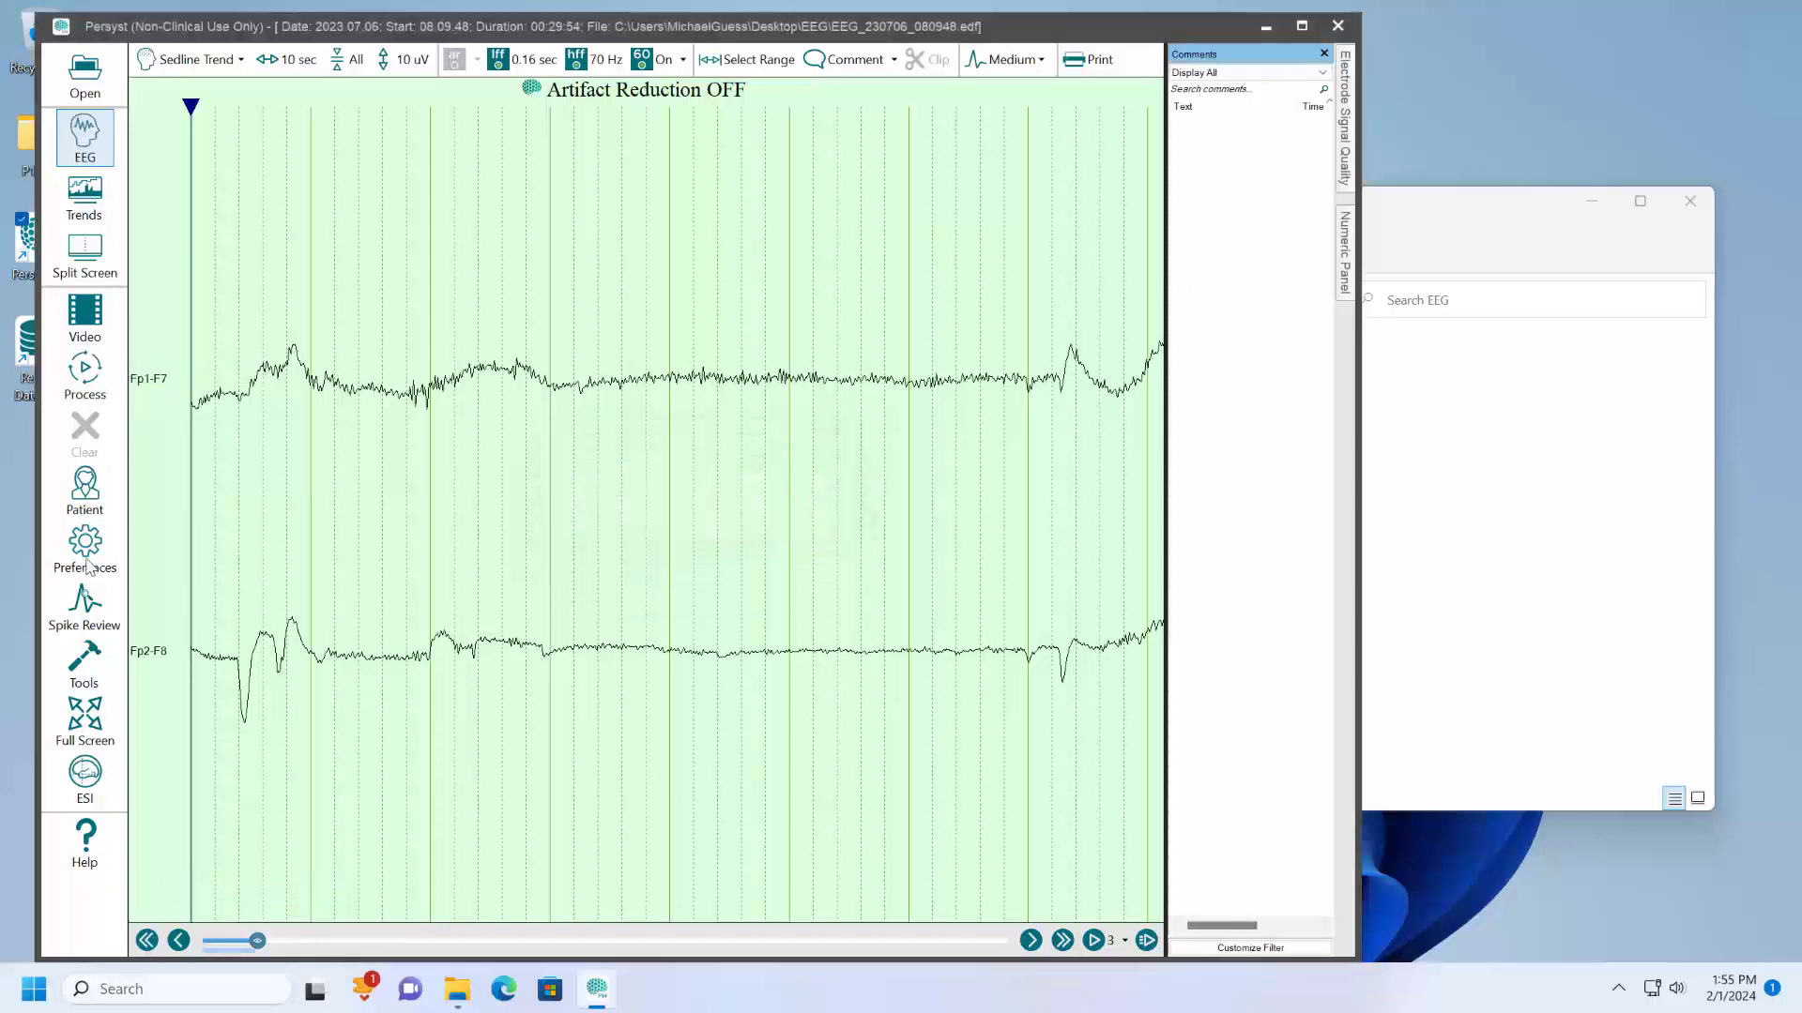
- Show EEG and trends in split screen, and start opening another template file from the trend settings
left_click(84, 251)
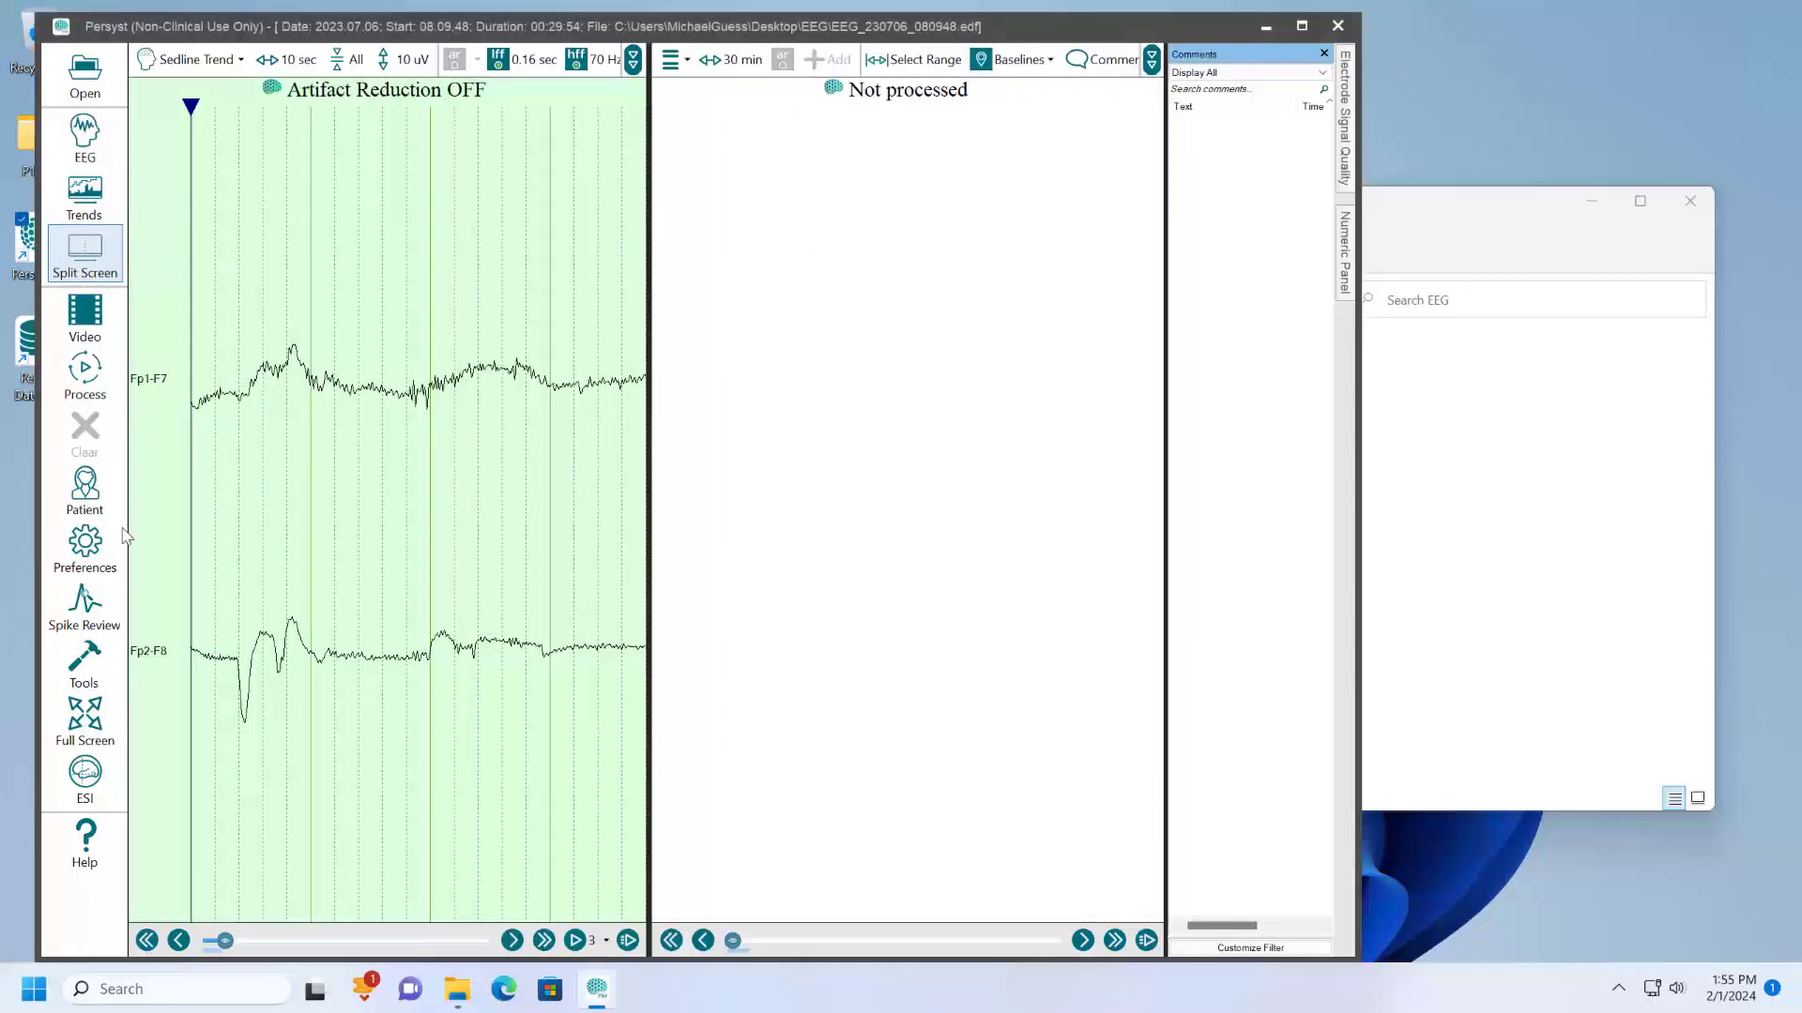
left_click(85, 545)
left_click(171, 518)
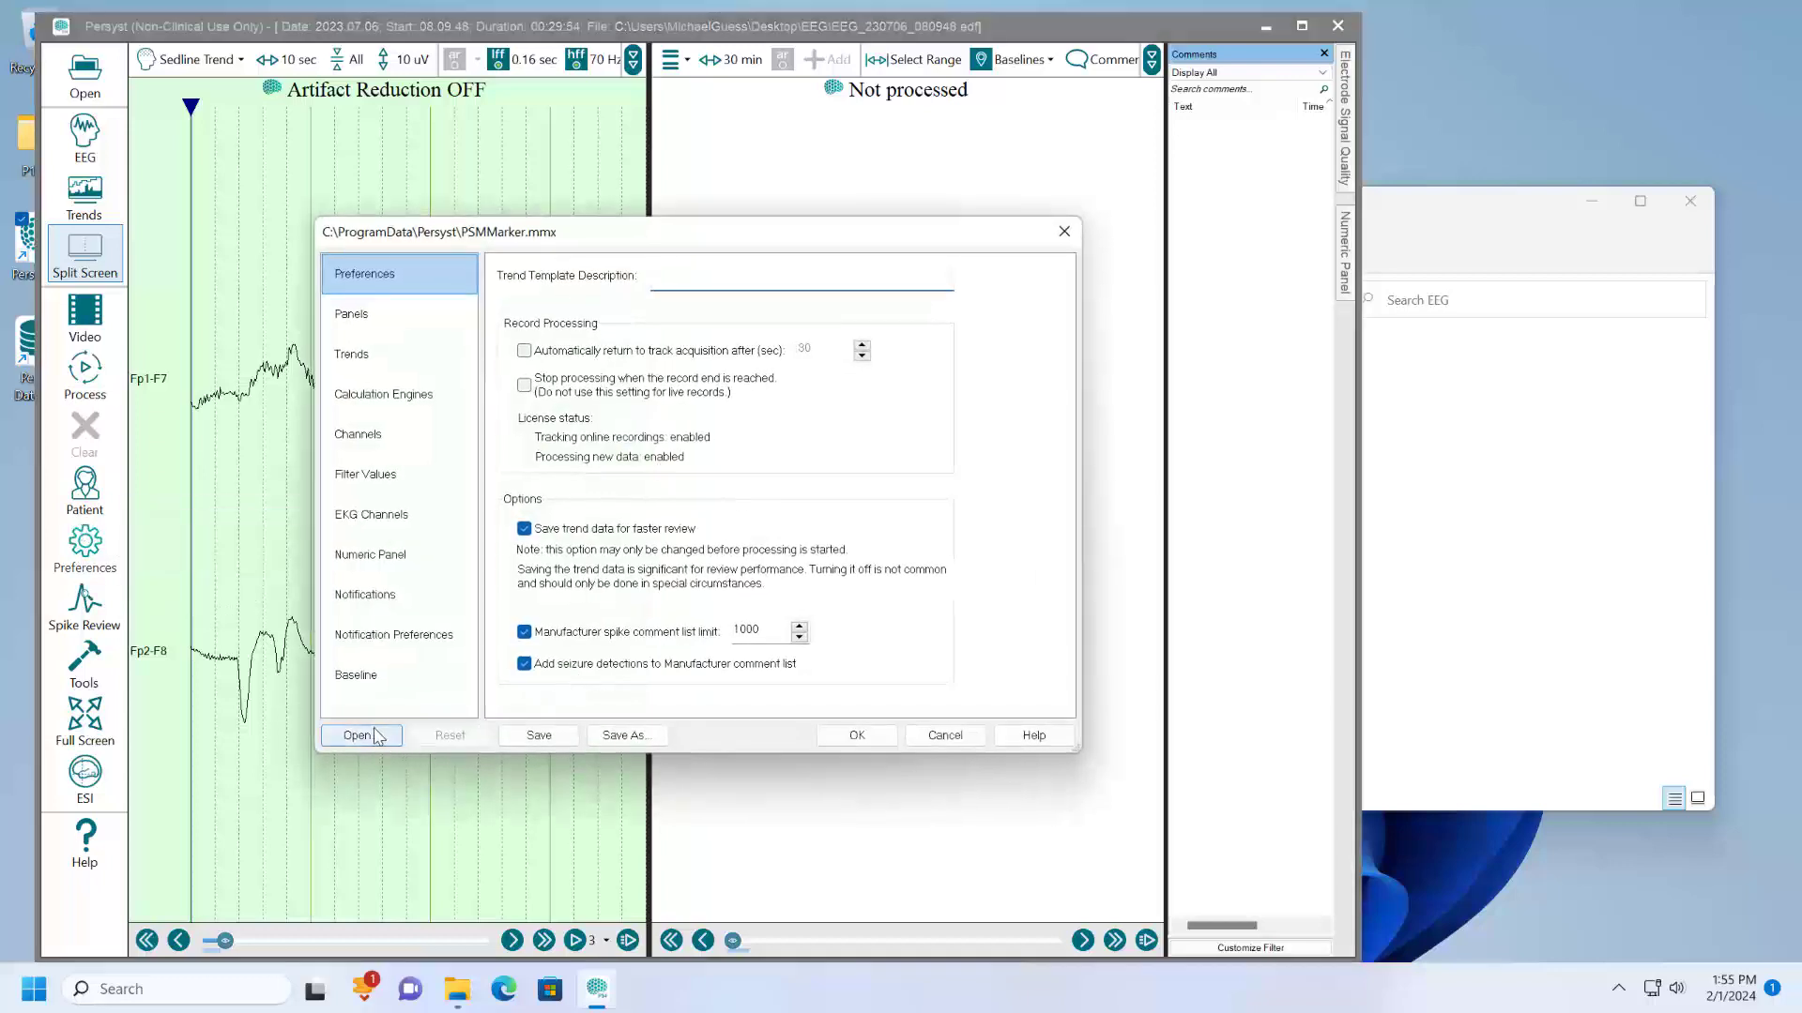
left_click(368, 735)
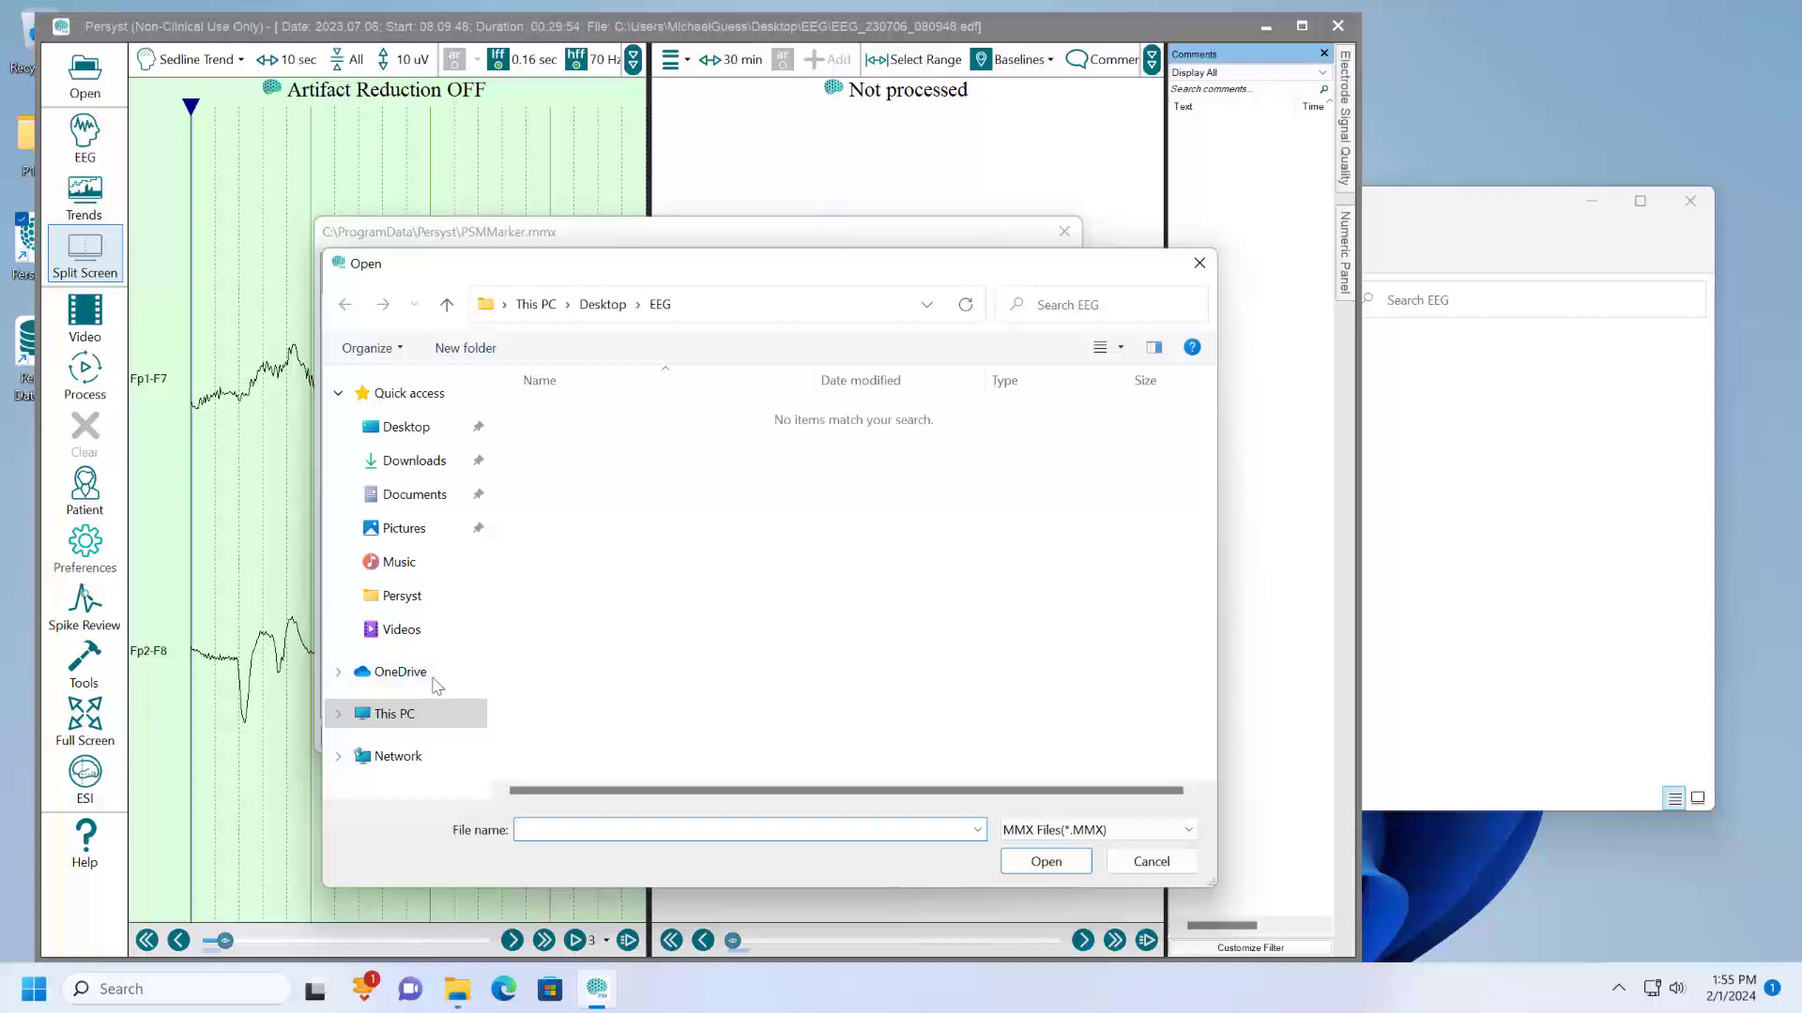
- Browse to the C:\ProgramData\Persyst folder to find the trend template files
left_click(401, 718)
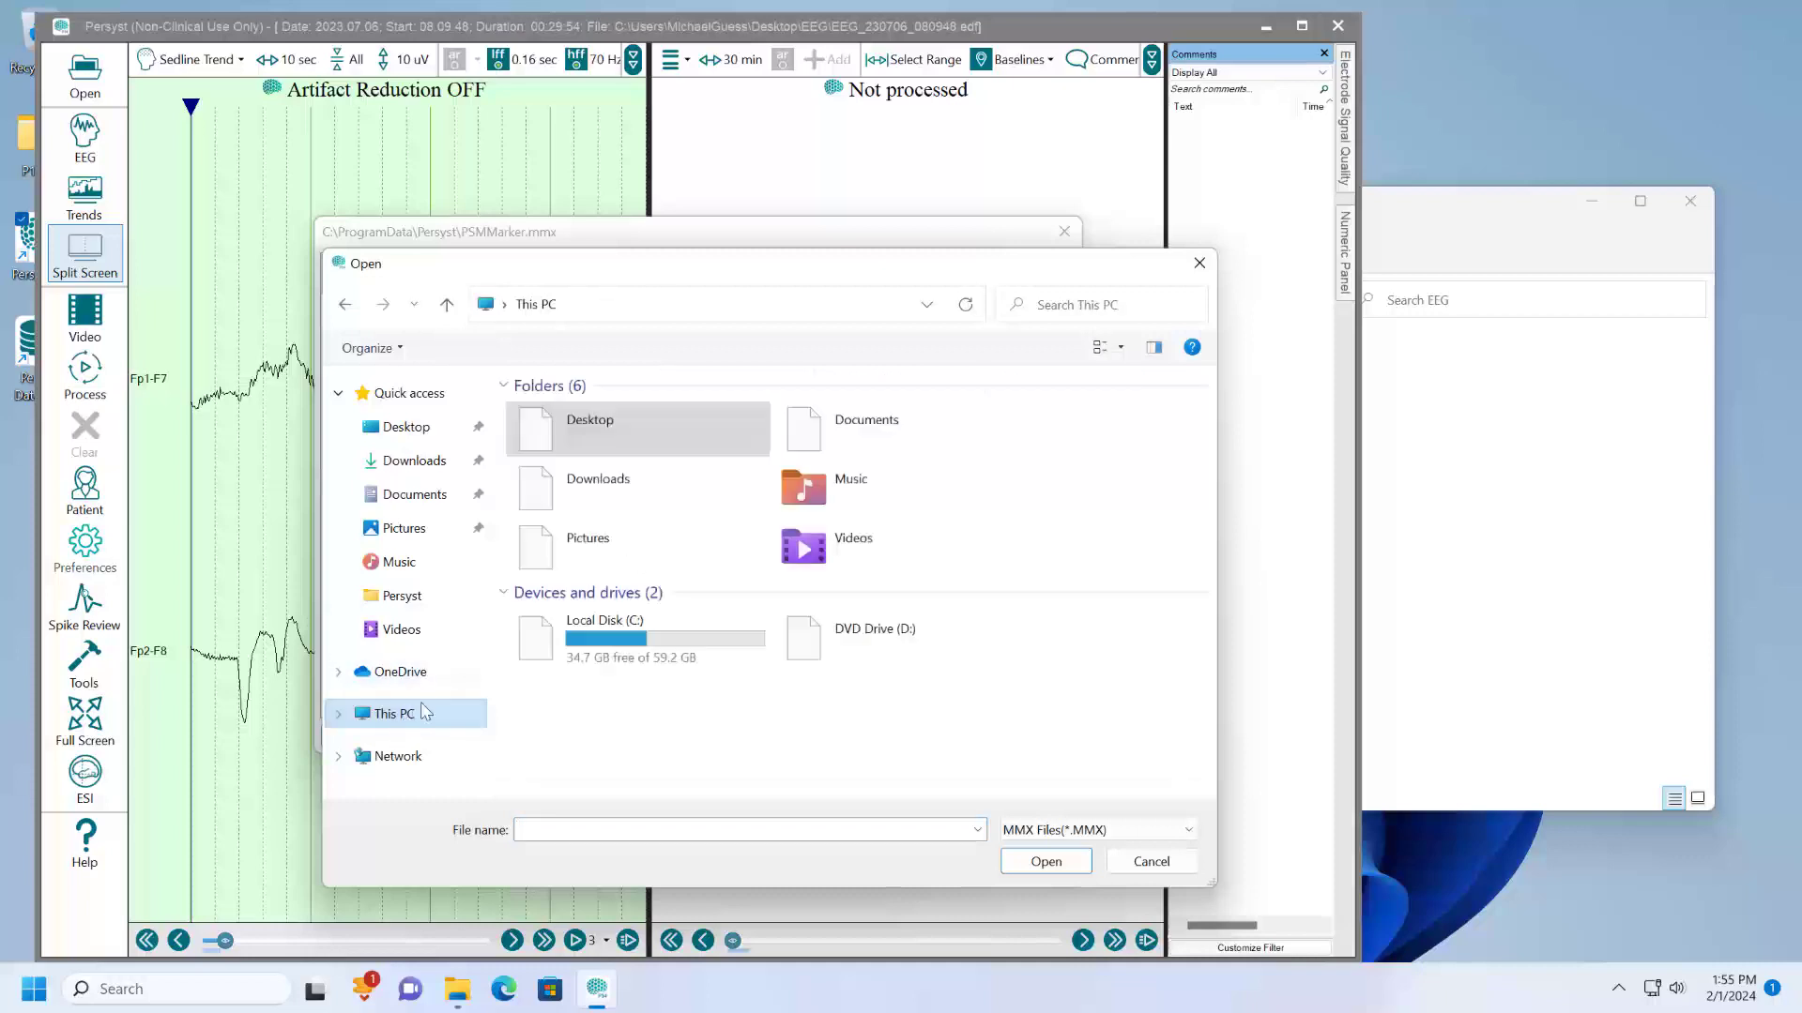
double_click(641, 641)
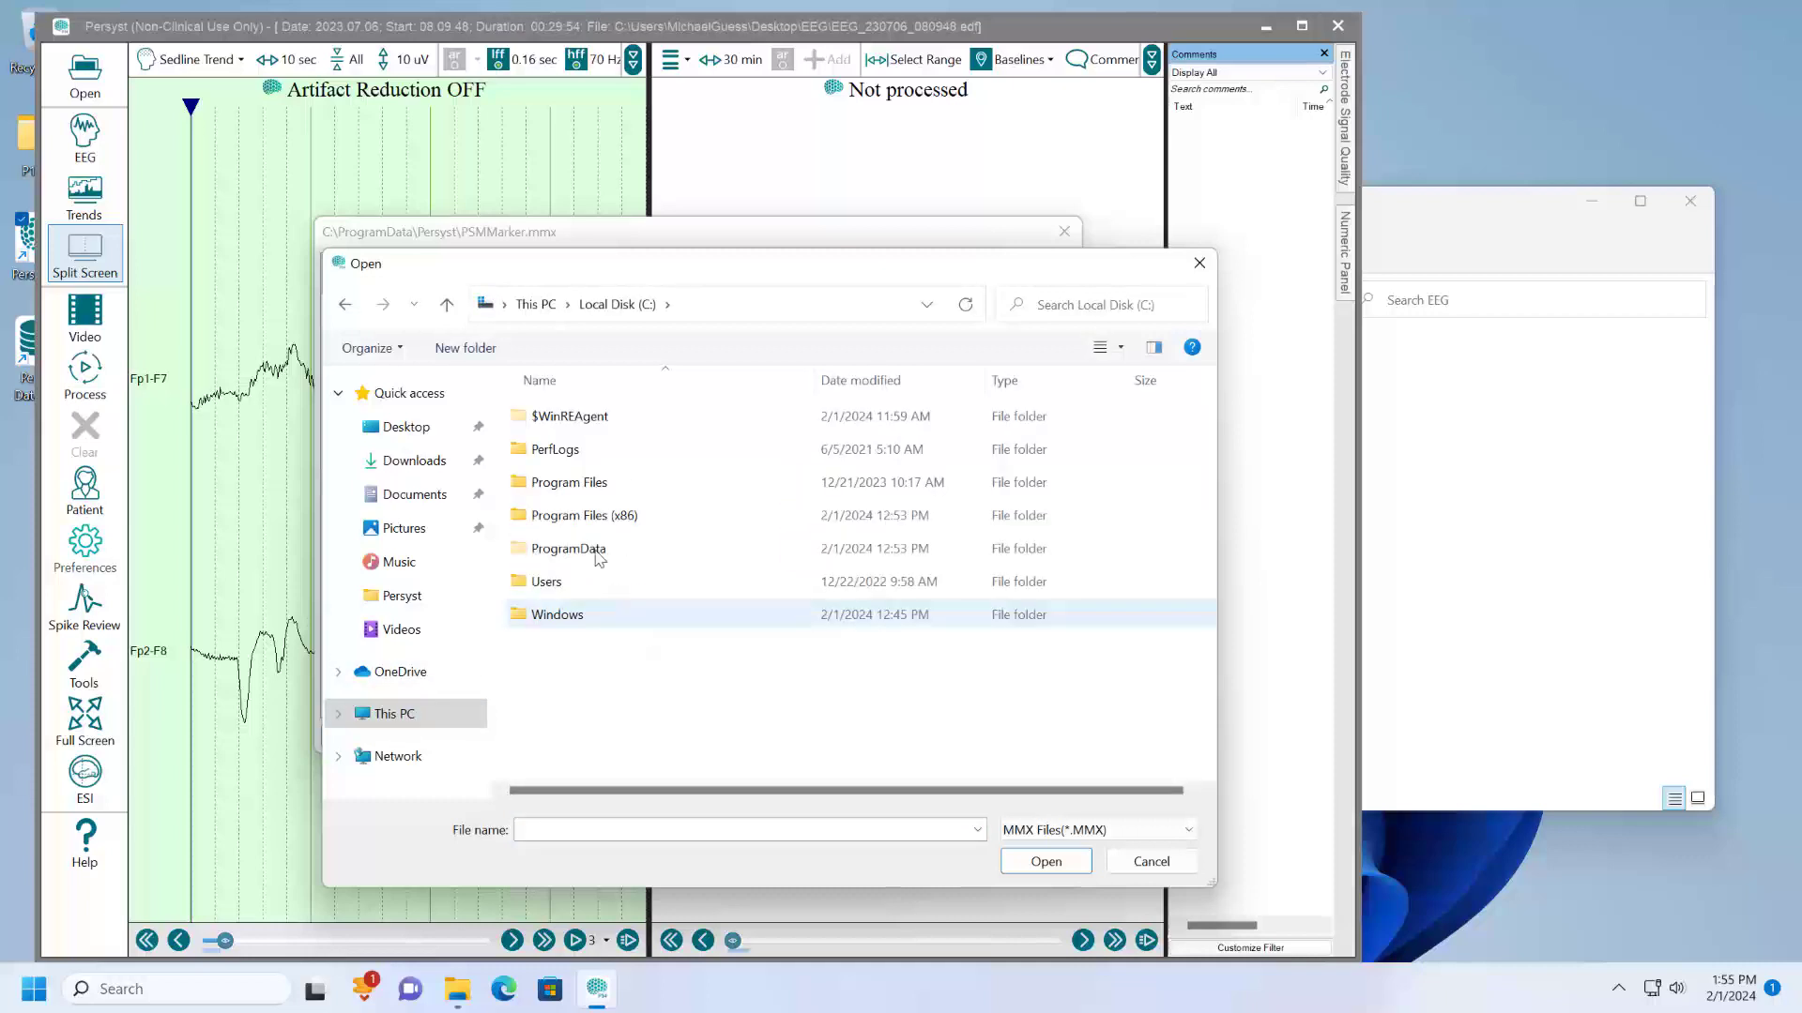
left_click(706, 305)
left_click(706, 307)
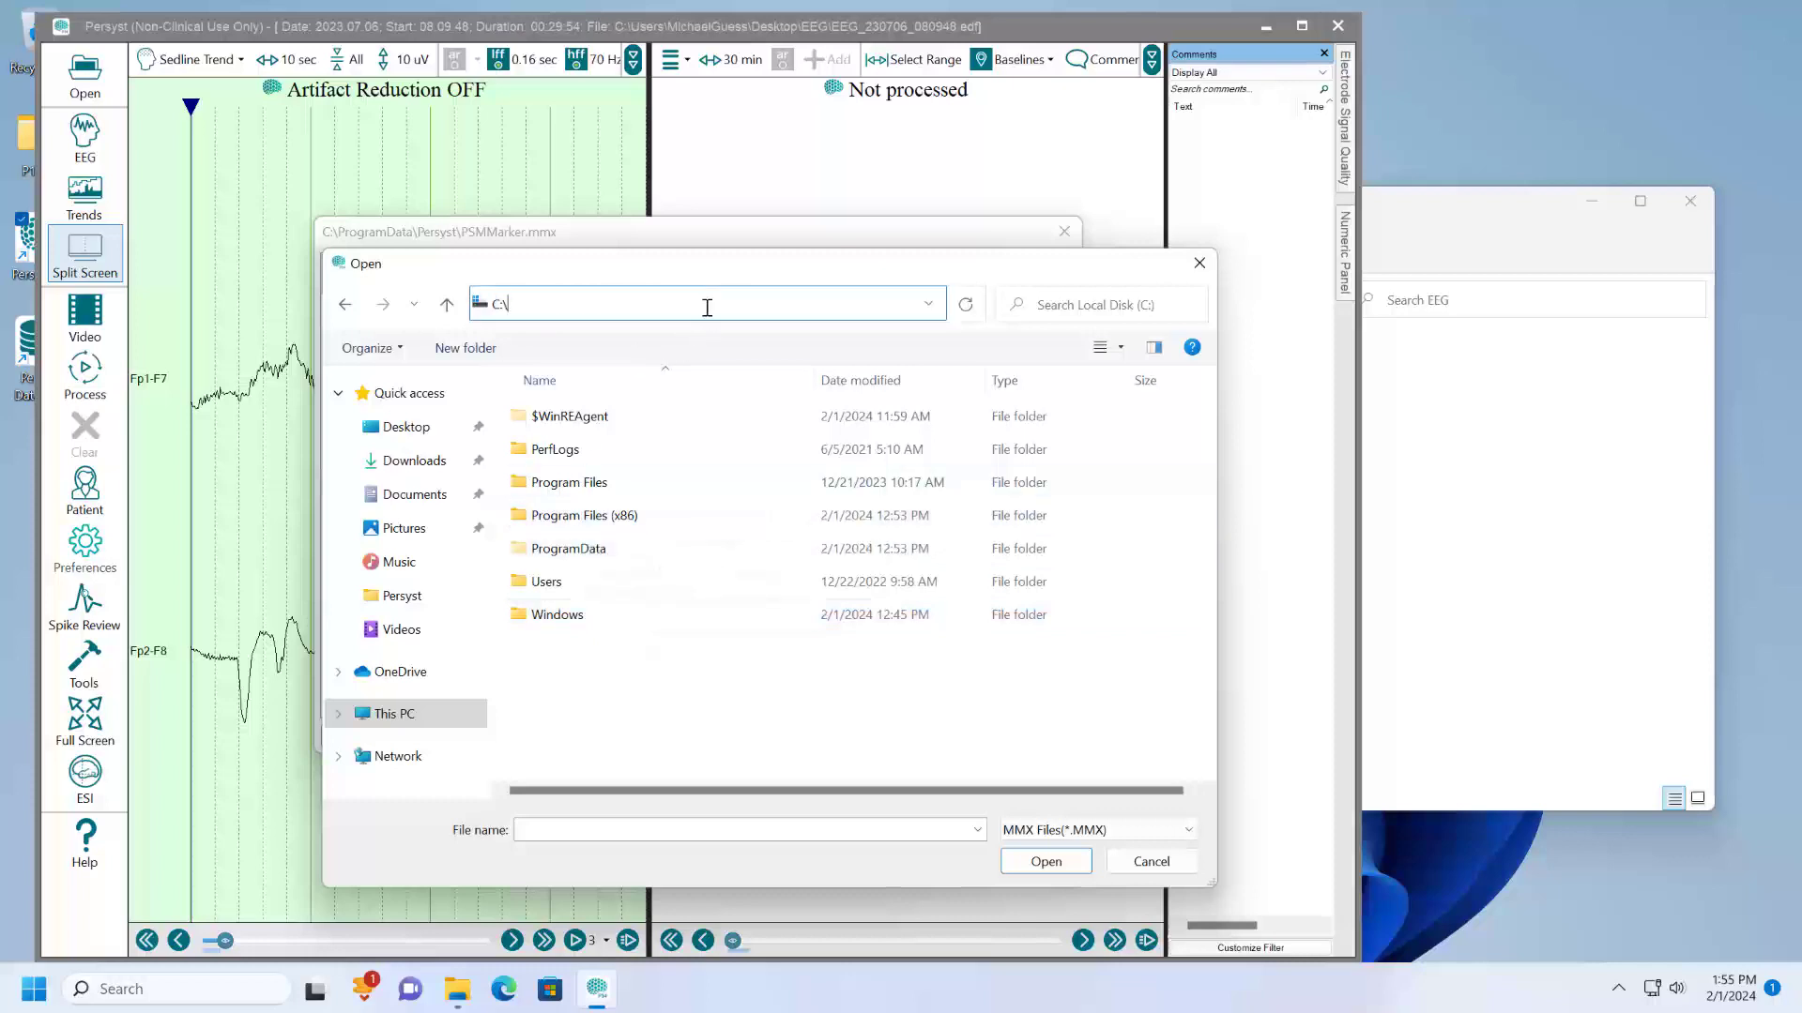
type("ProgramData")
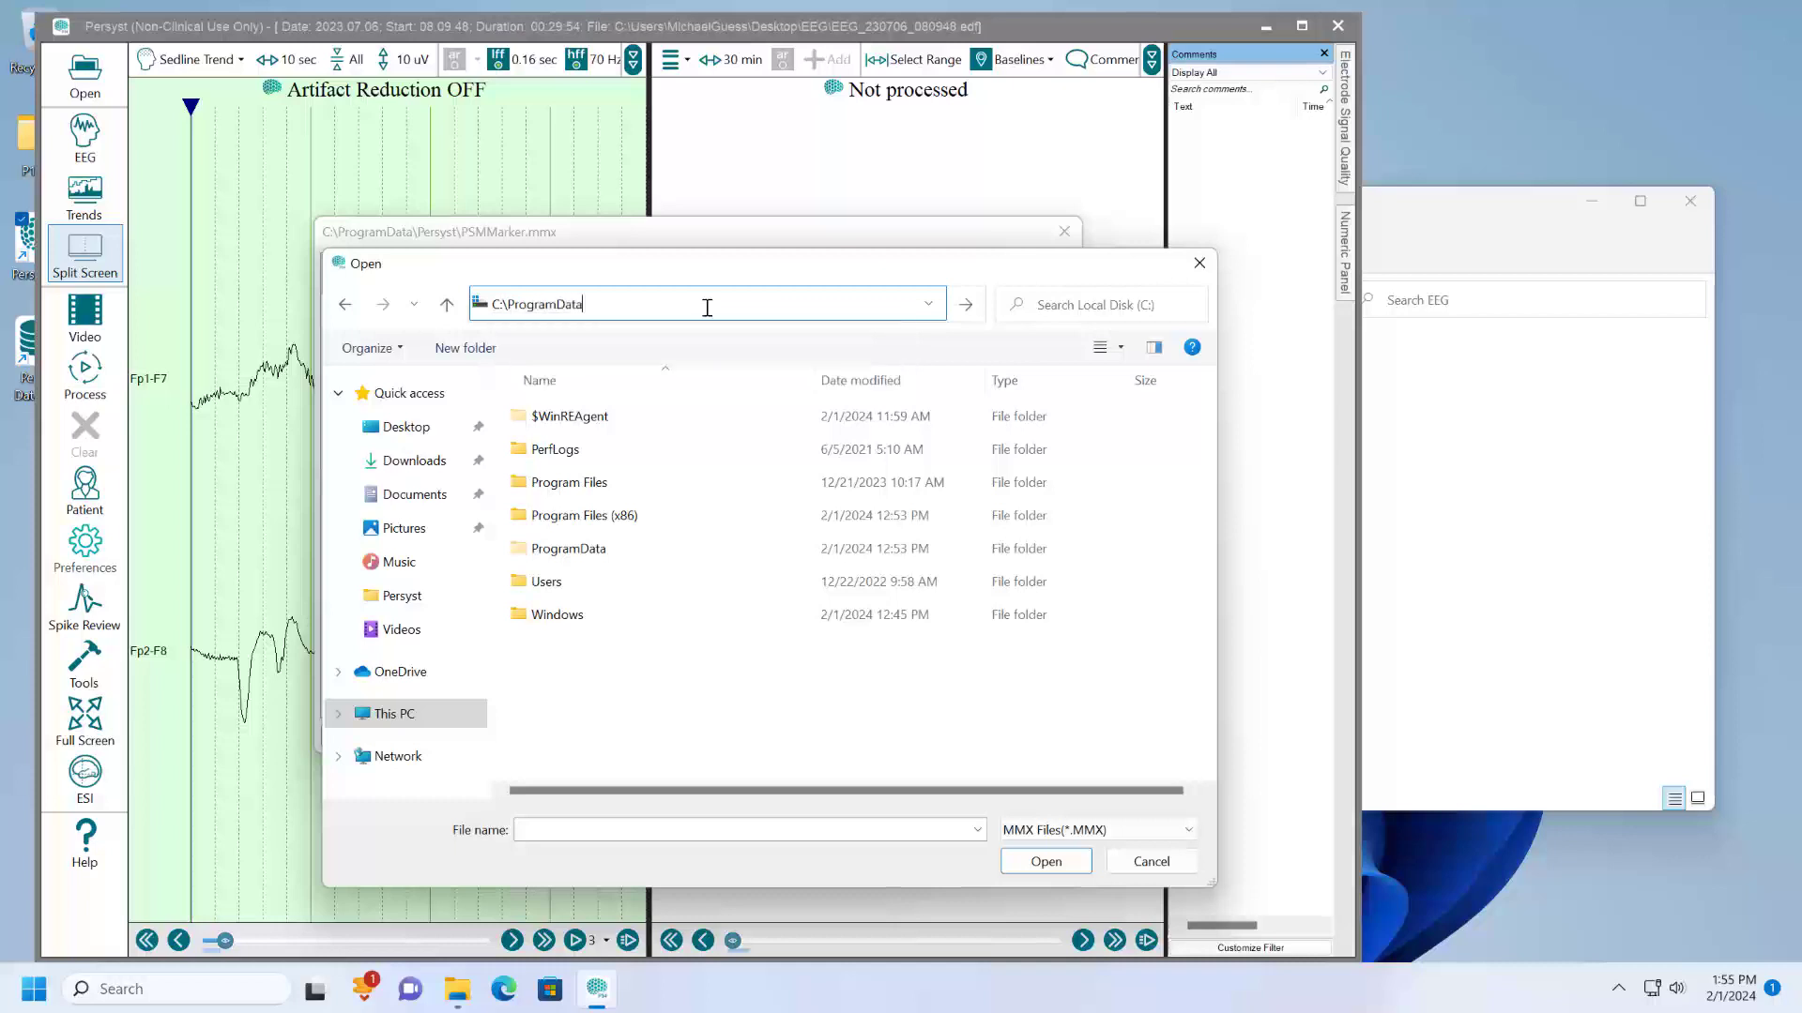
key("Return")
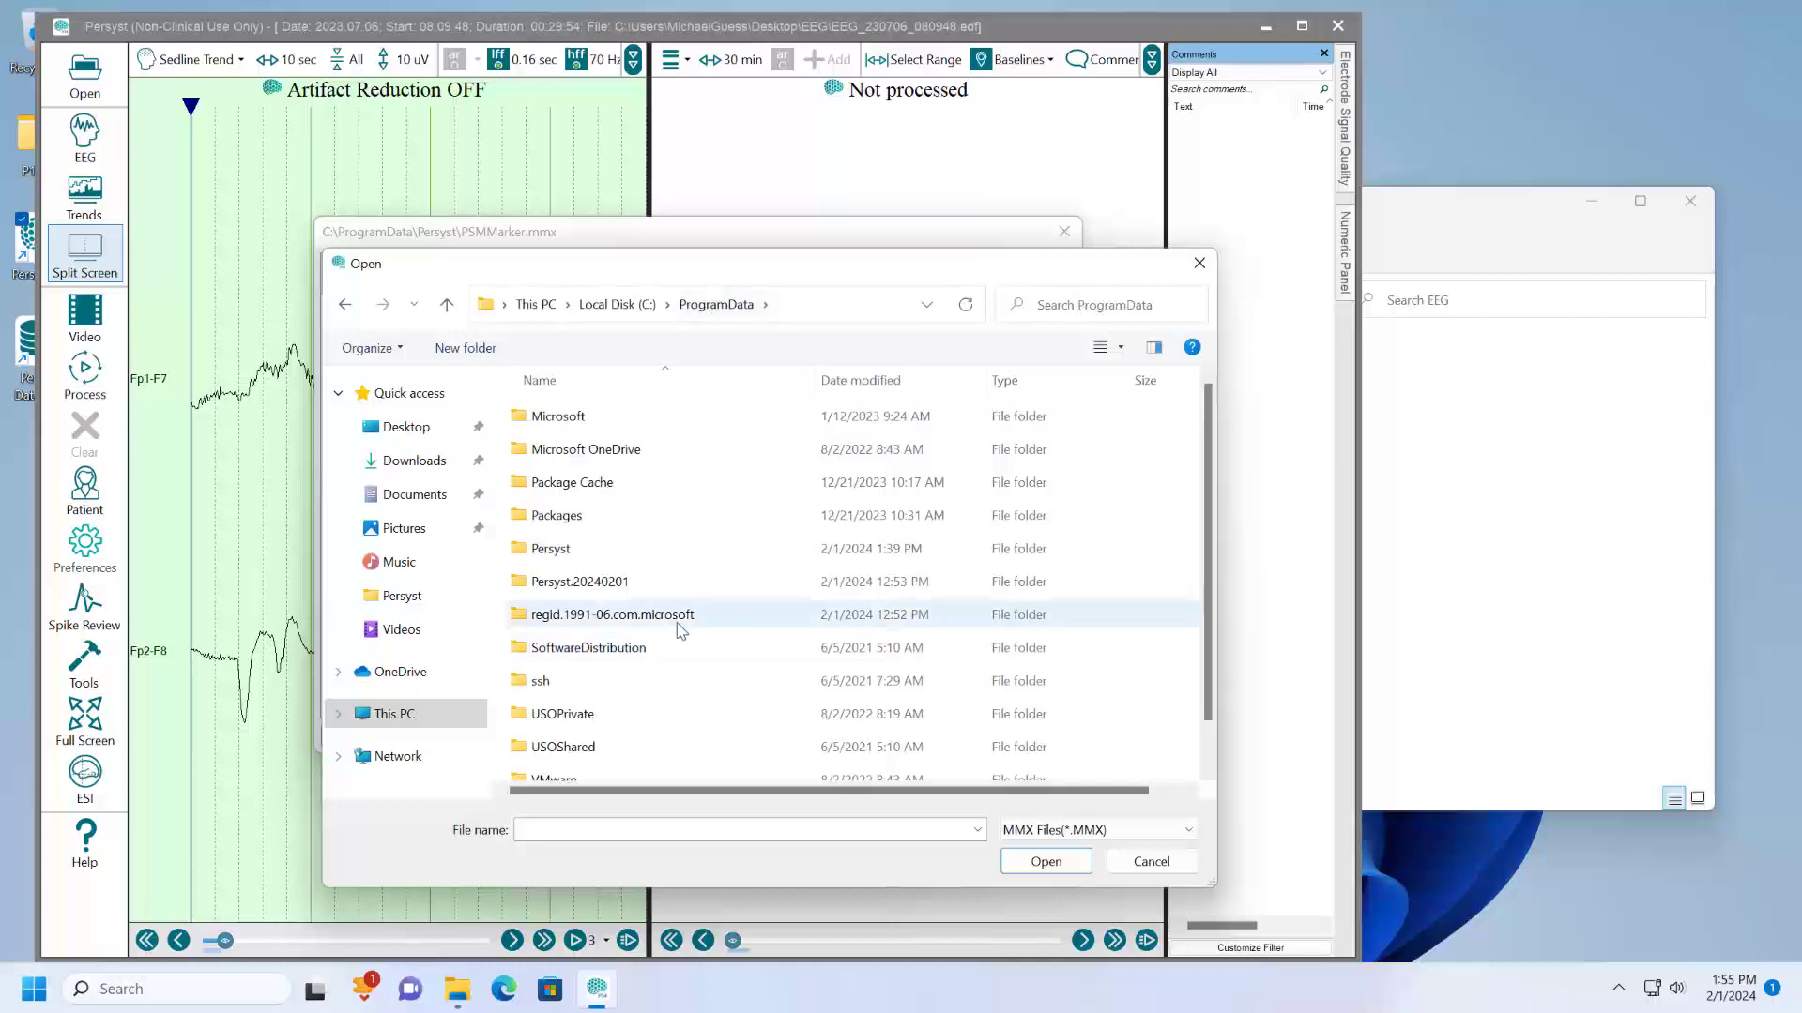
double_click(663, 549)
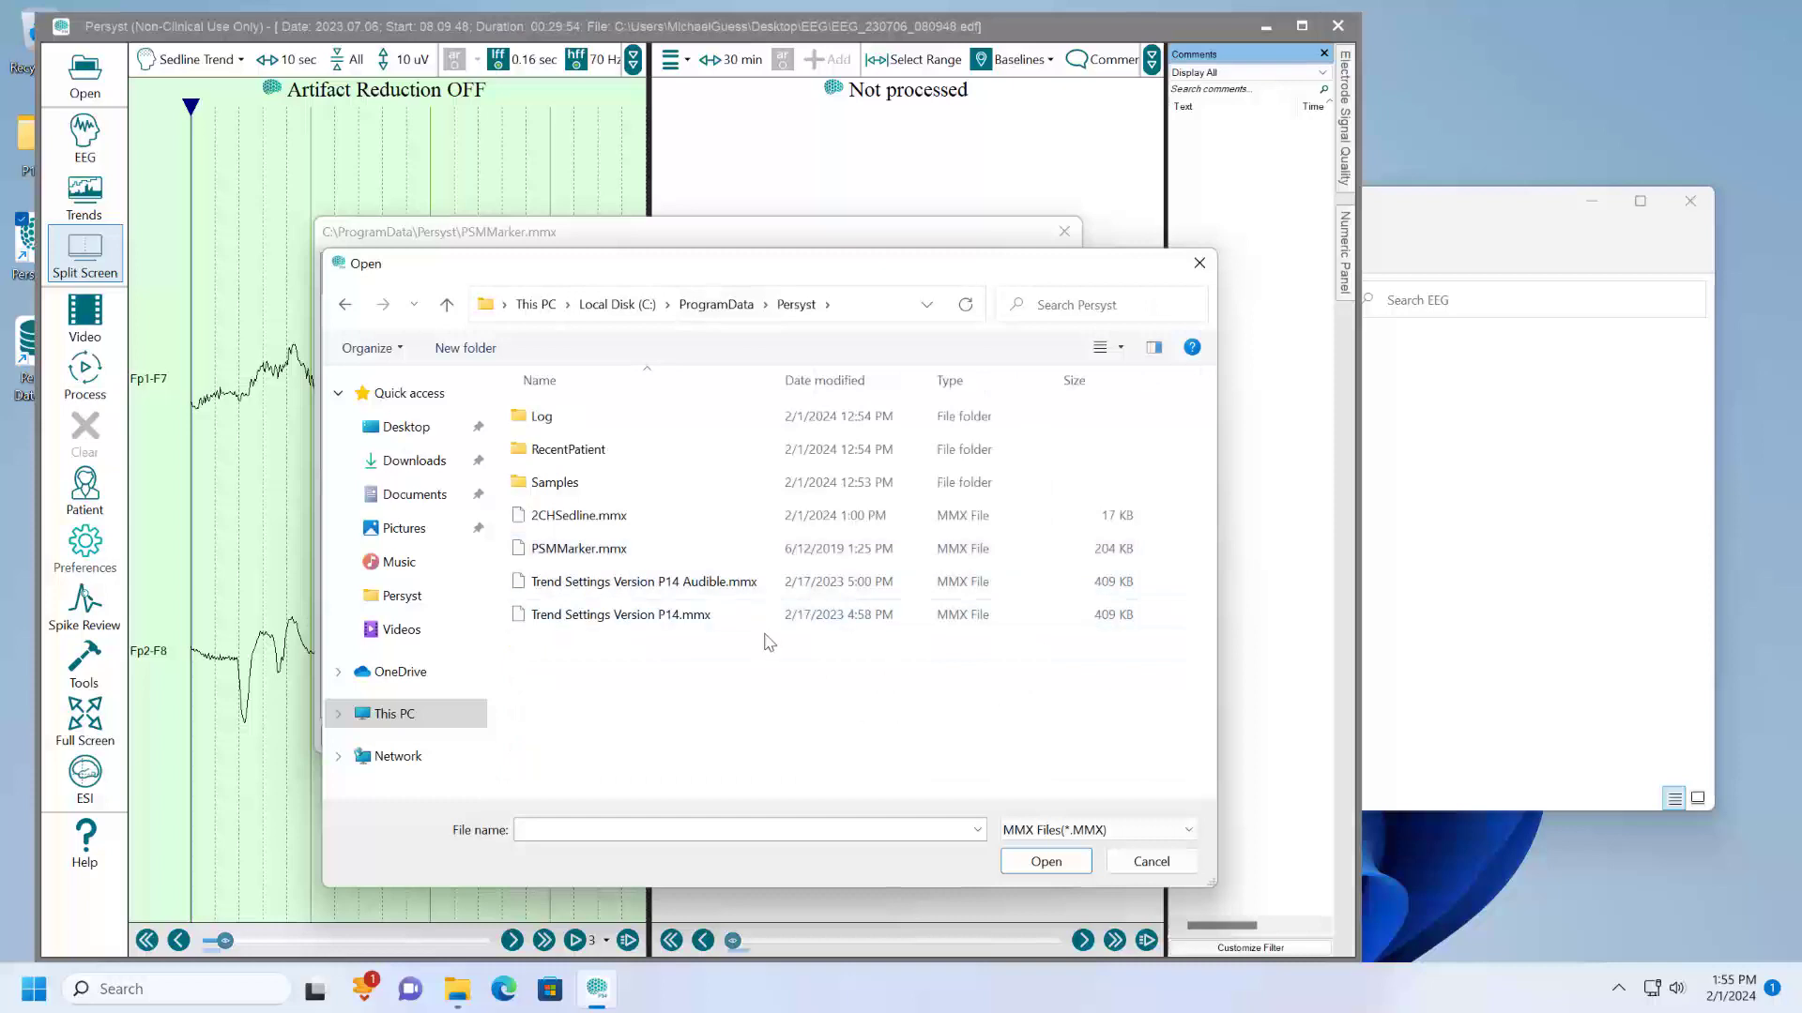
- Load the 2CHSedline.mmx trend template and apply its settings
left_click(598, 526)
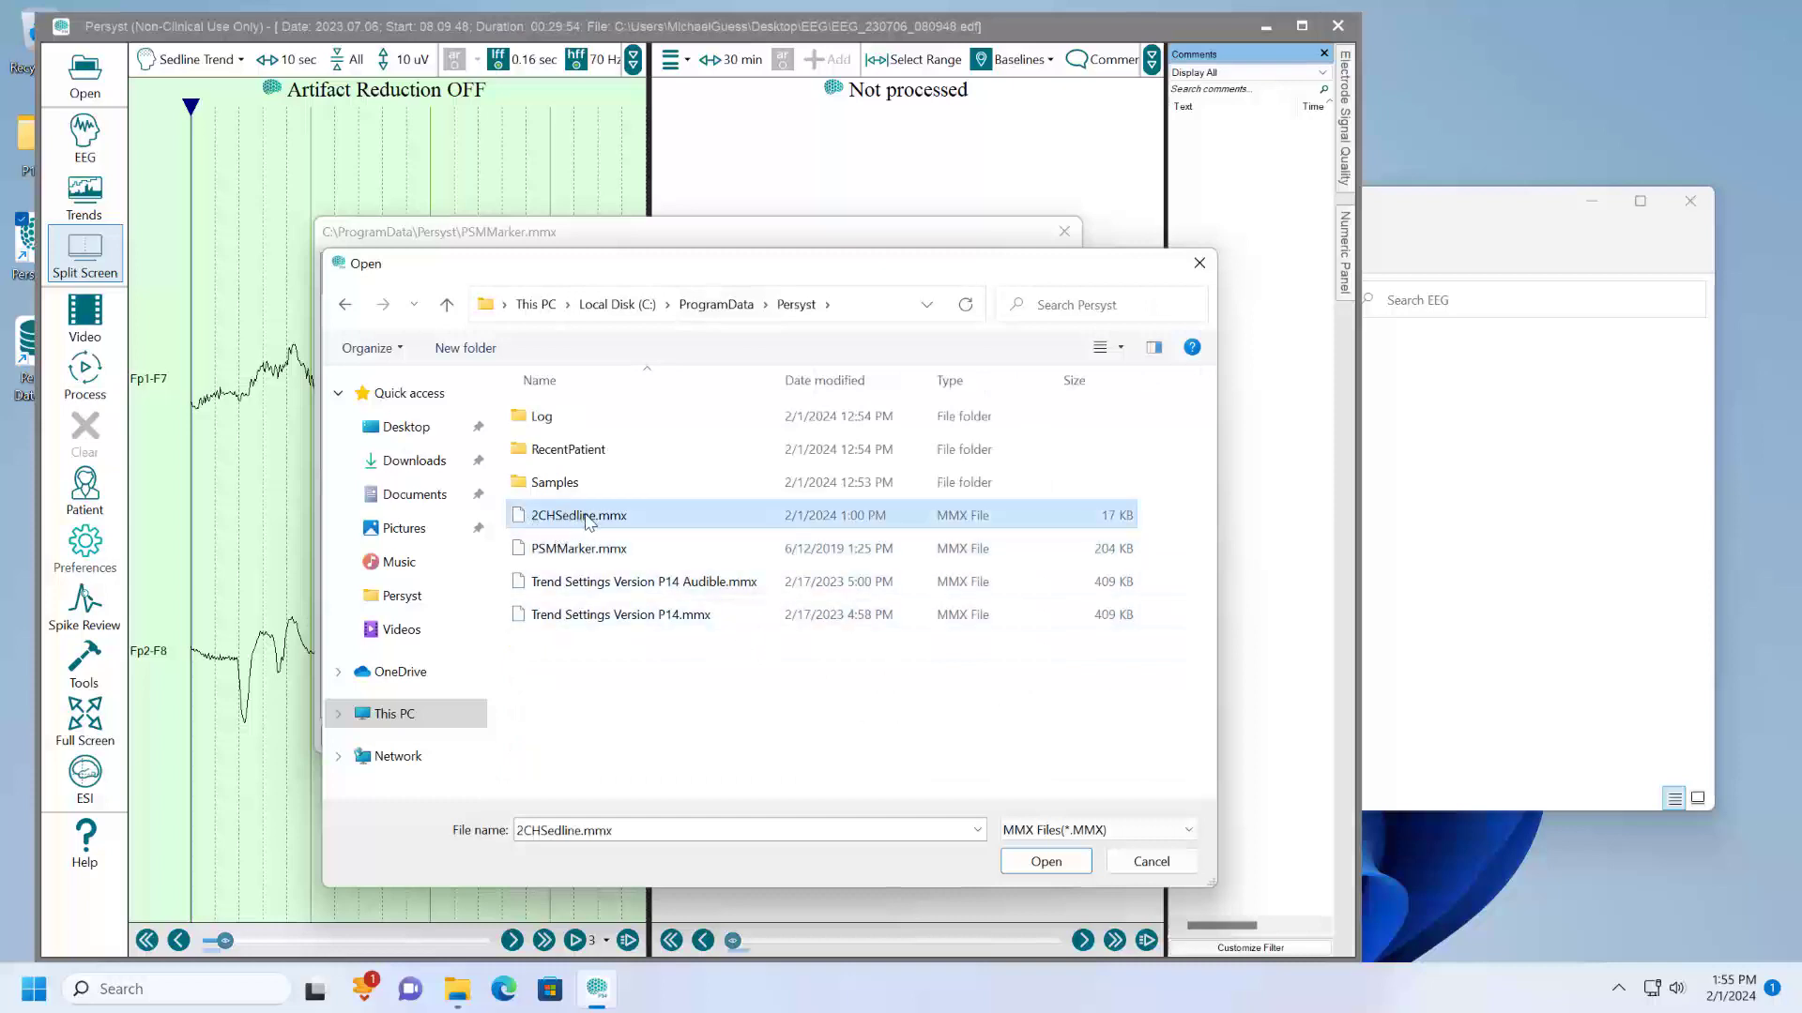
left_click(1045, 861)
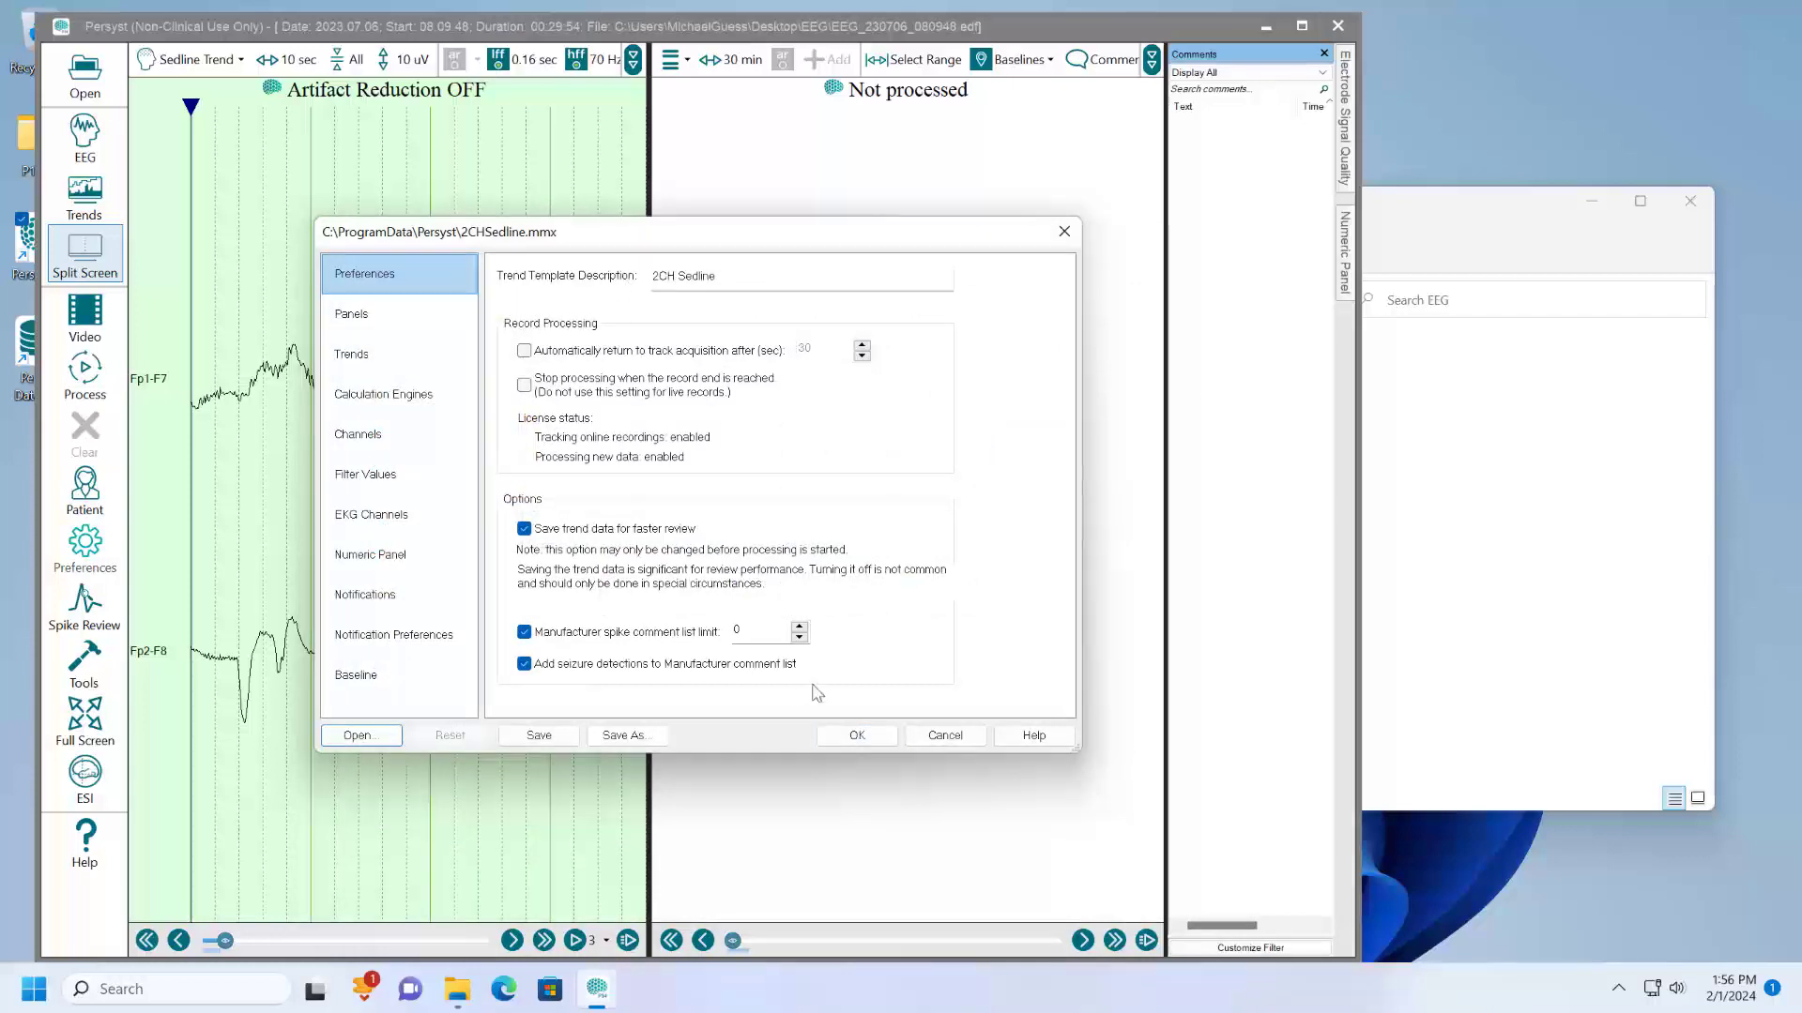
left_click(857, 735)
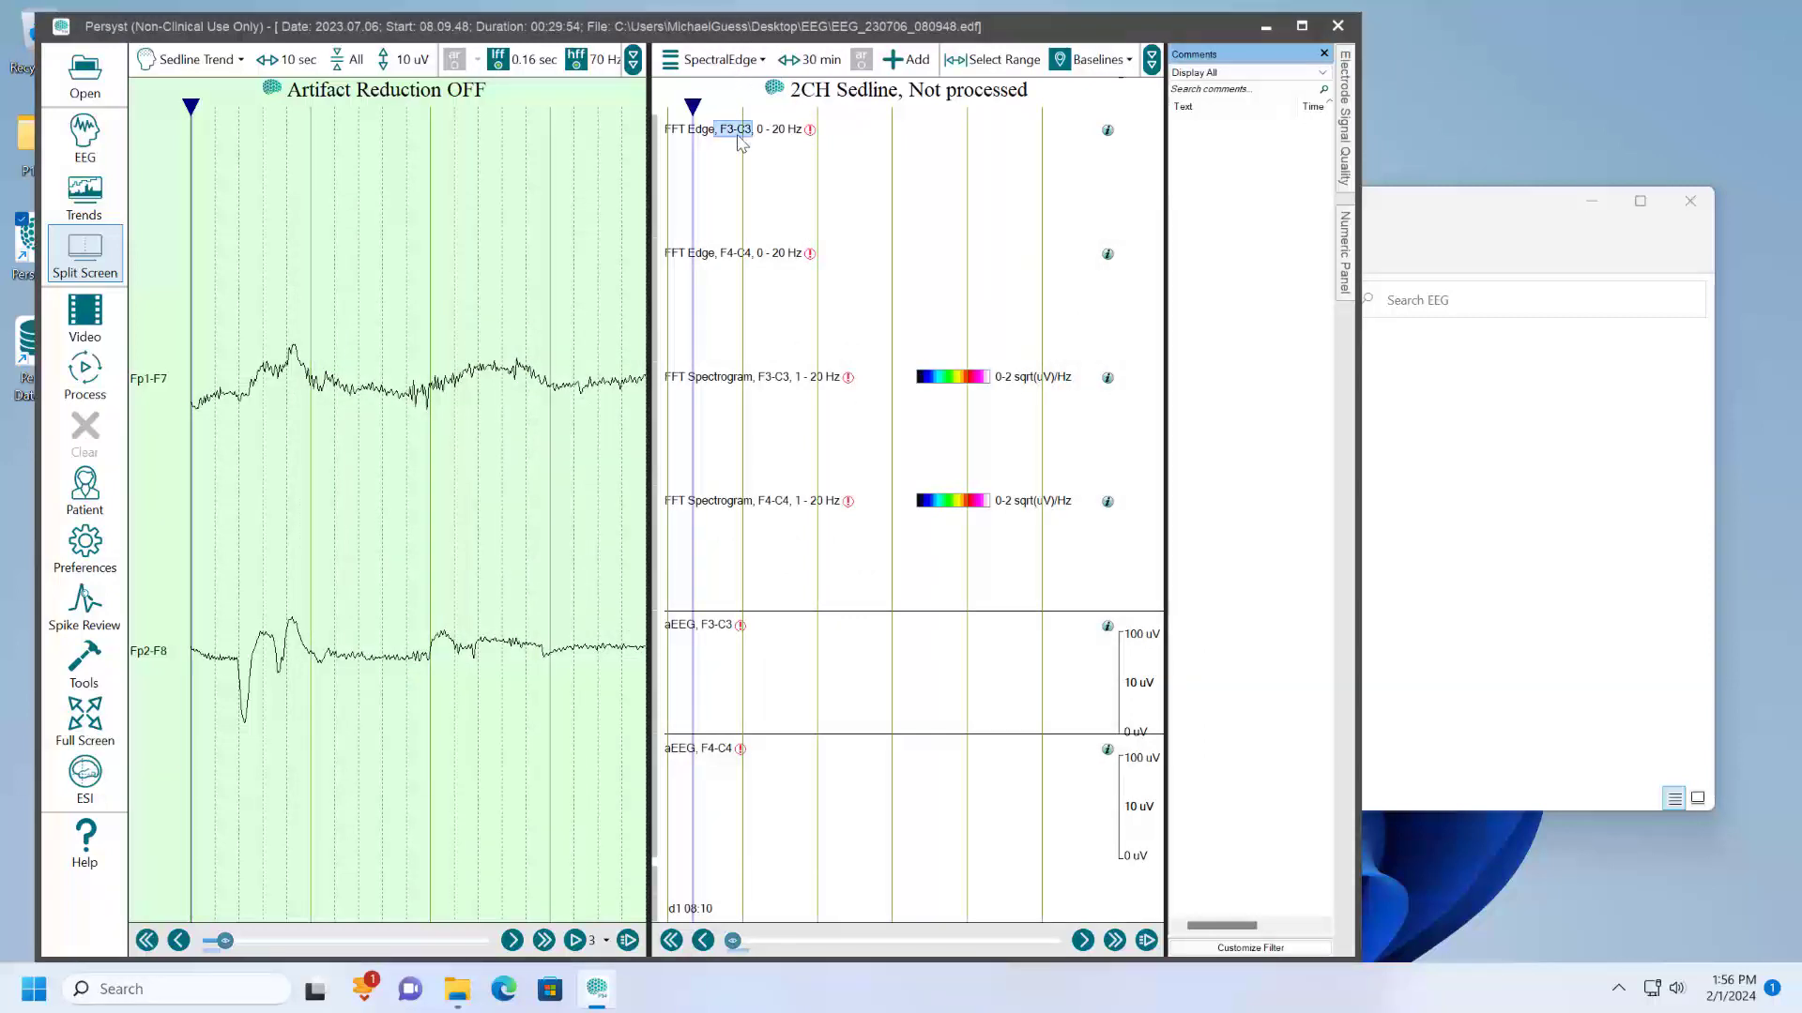
- Assign the Fp1-F7 channel to the first FFT Edge trend and Fp2-F8 to the second
double_click(779, 501)
double_click(738, 130)
left_click(738, 132)
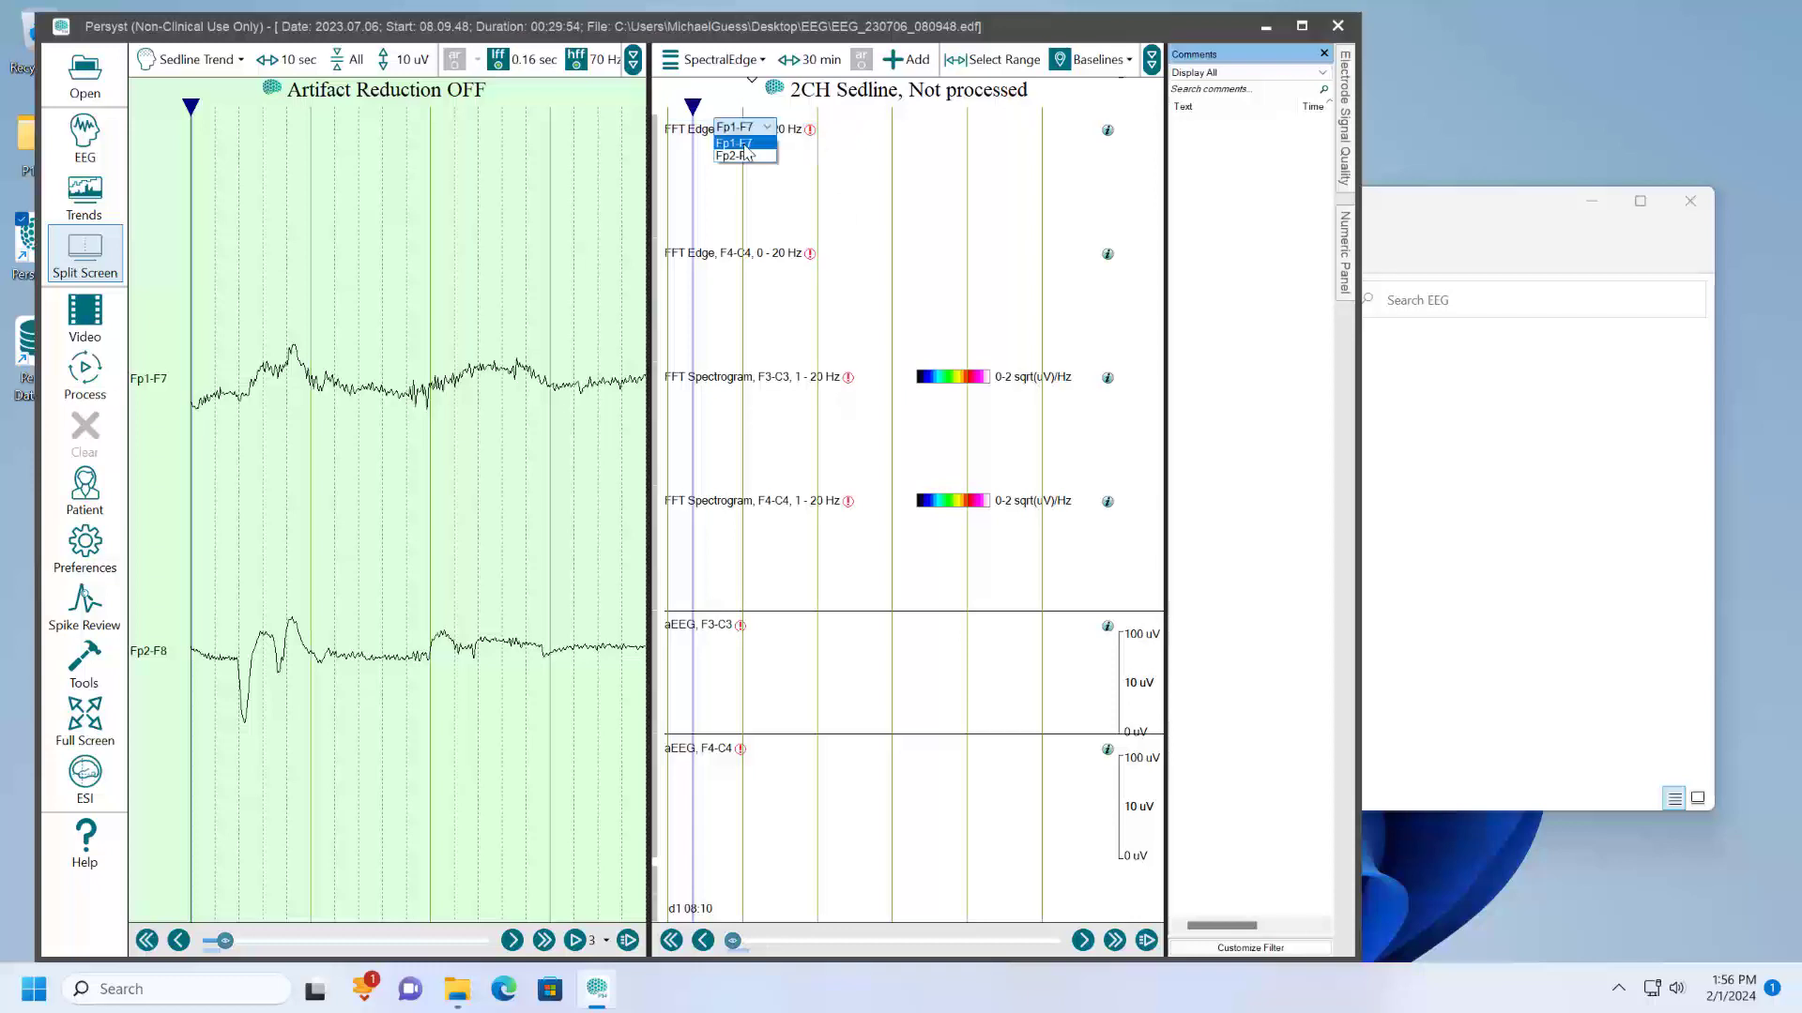
left_click(742, 142)
left_click(748, 251)
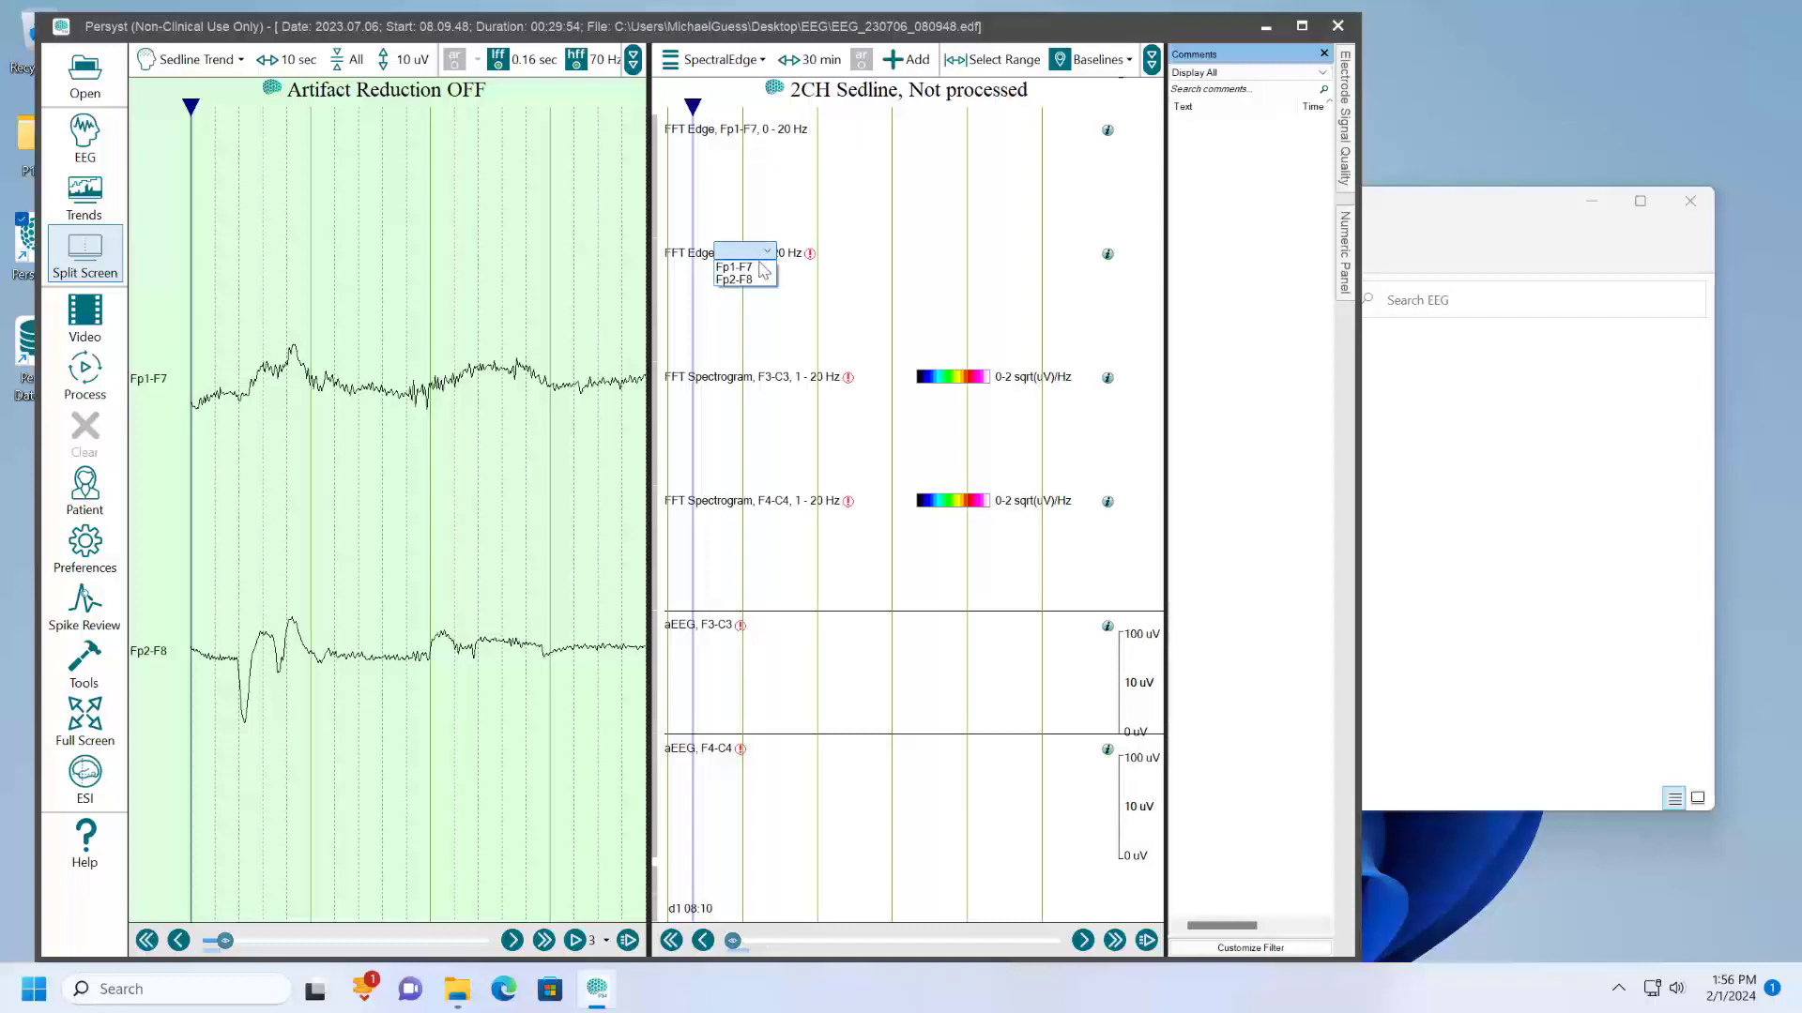
left_click(759, 280)
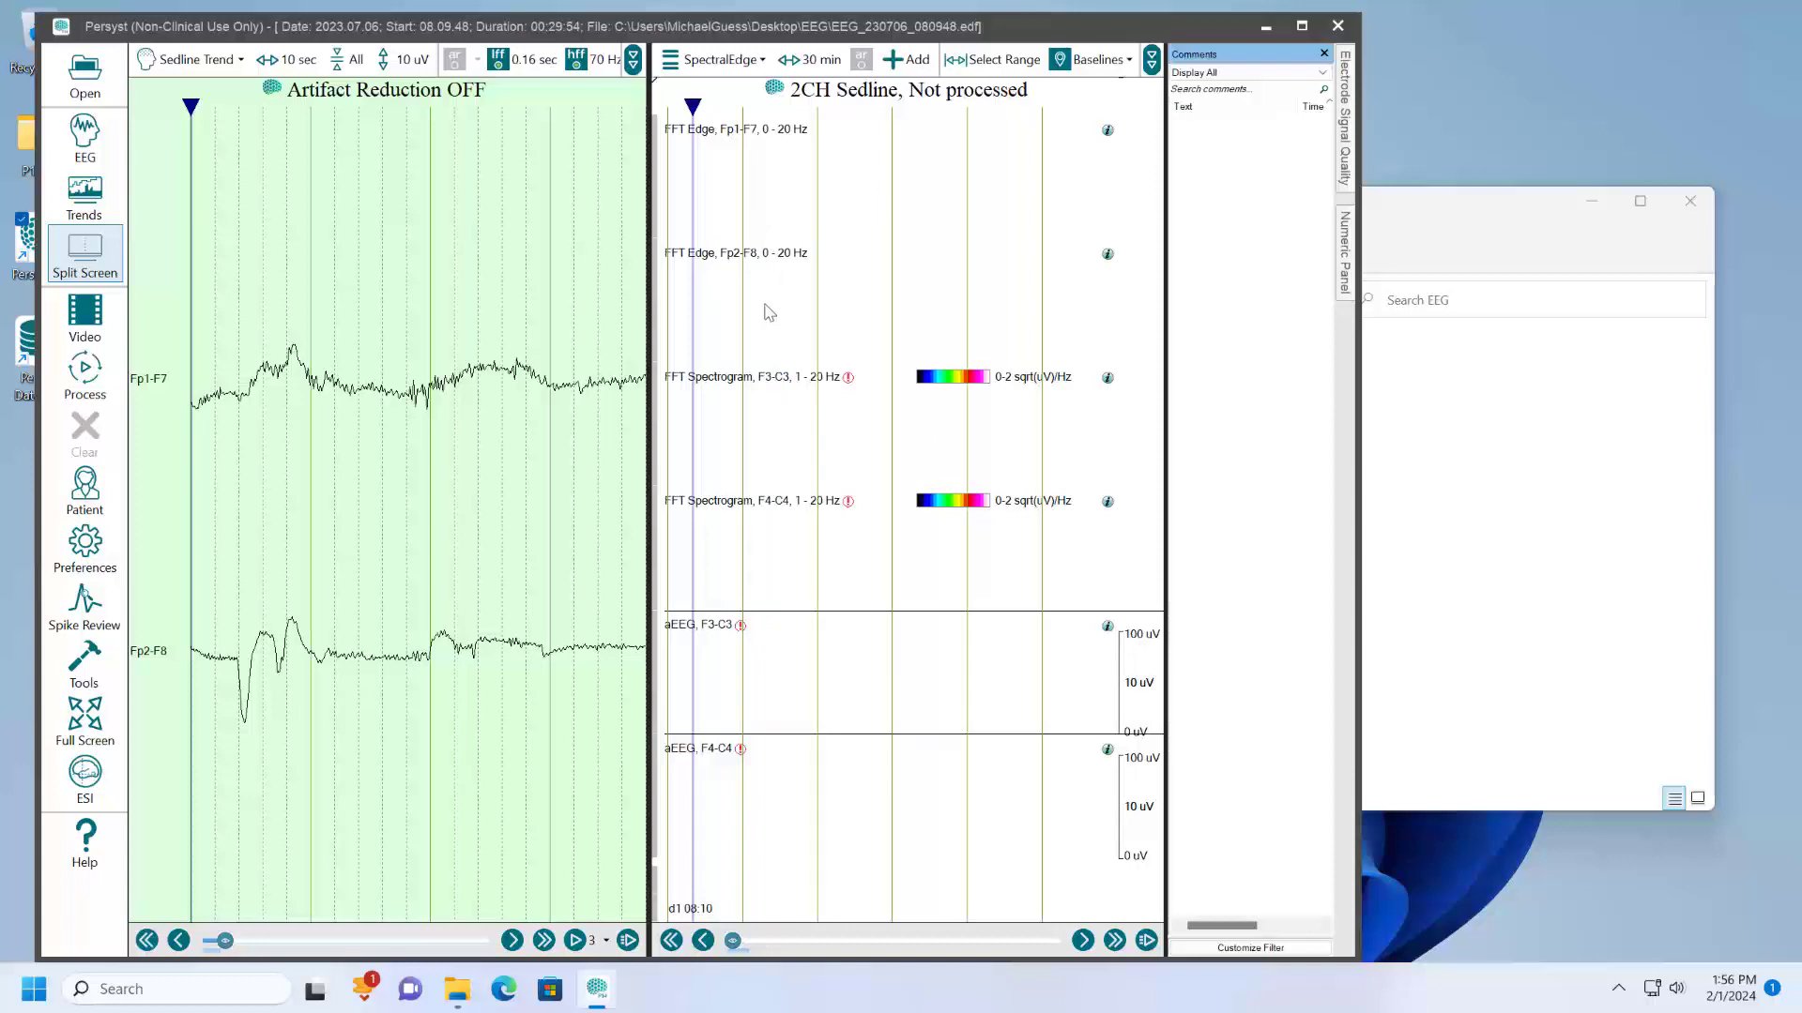
- Set the two FFT Spectrogram trends to the Fp1-F7 and Fp2-F8 channels
left_click(776, 380)
left_click(784, 392)
left_click(784, 501)
left_click(786, 527)
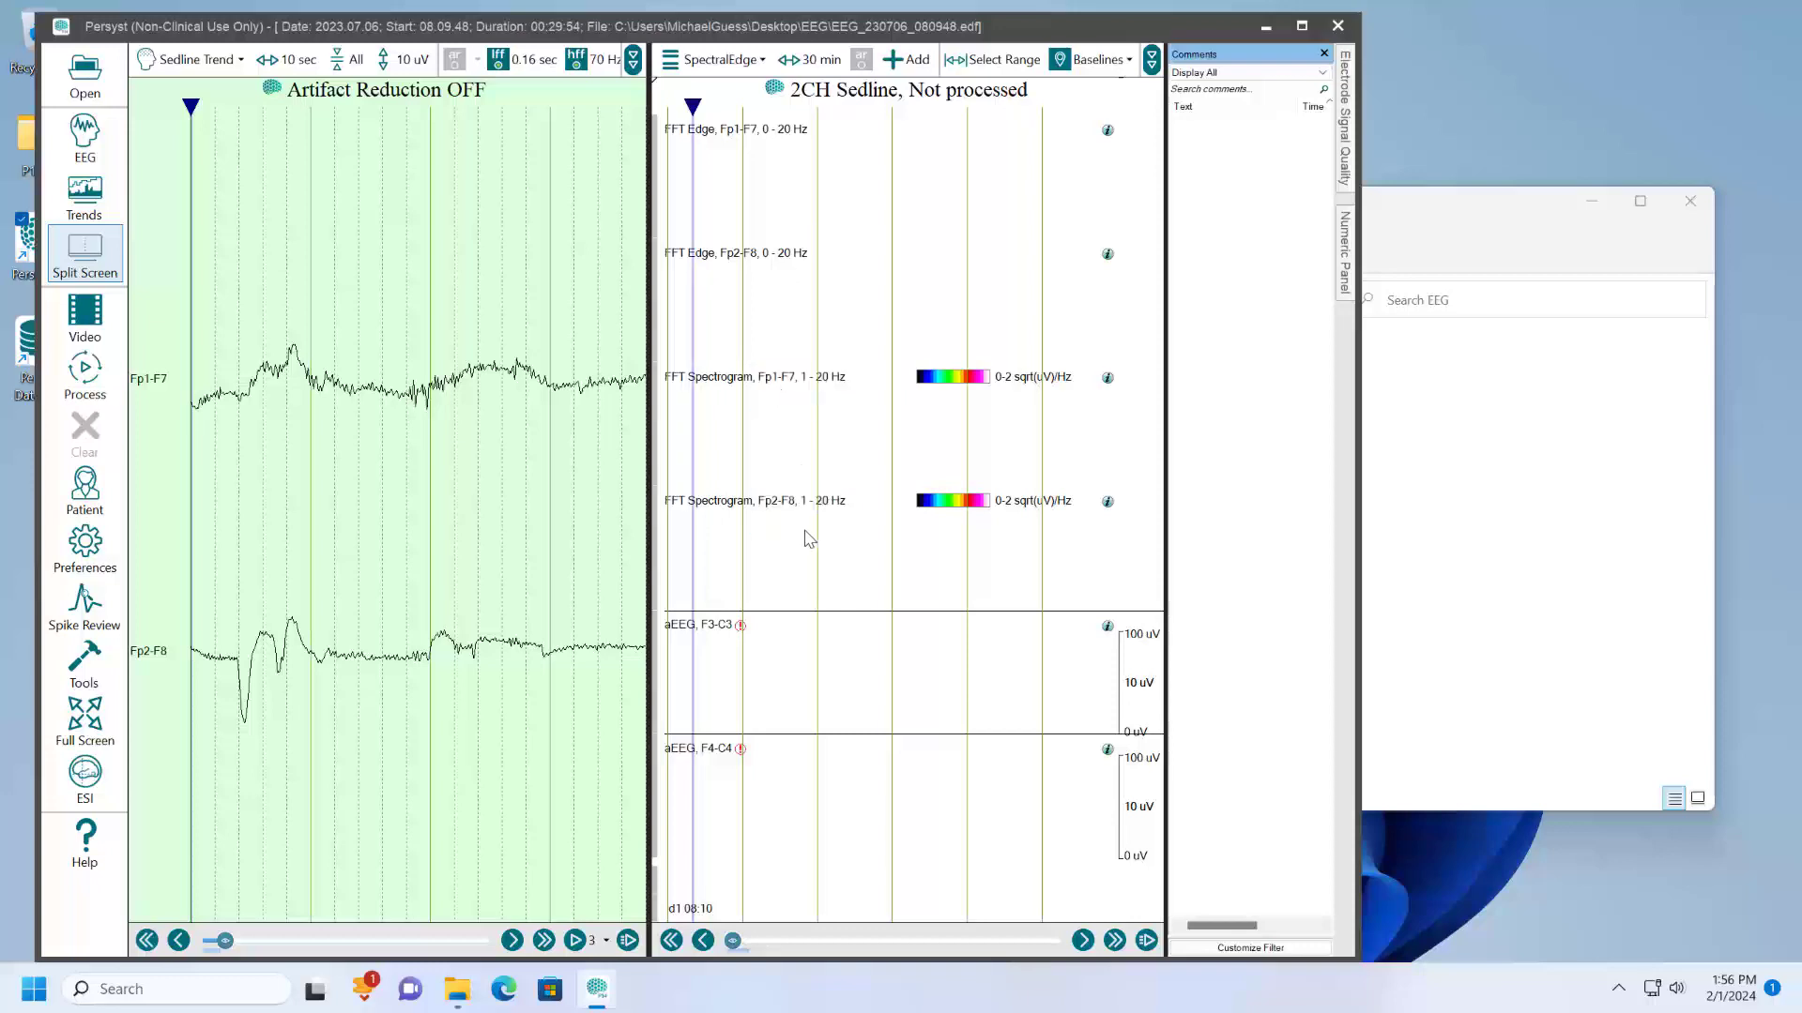
- Change the upper aEEG trend's channel to Fp1-F7 and the lower one's to Fp2-F8
left_click(718, 625)
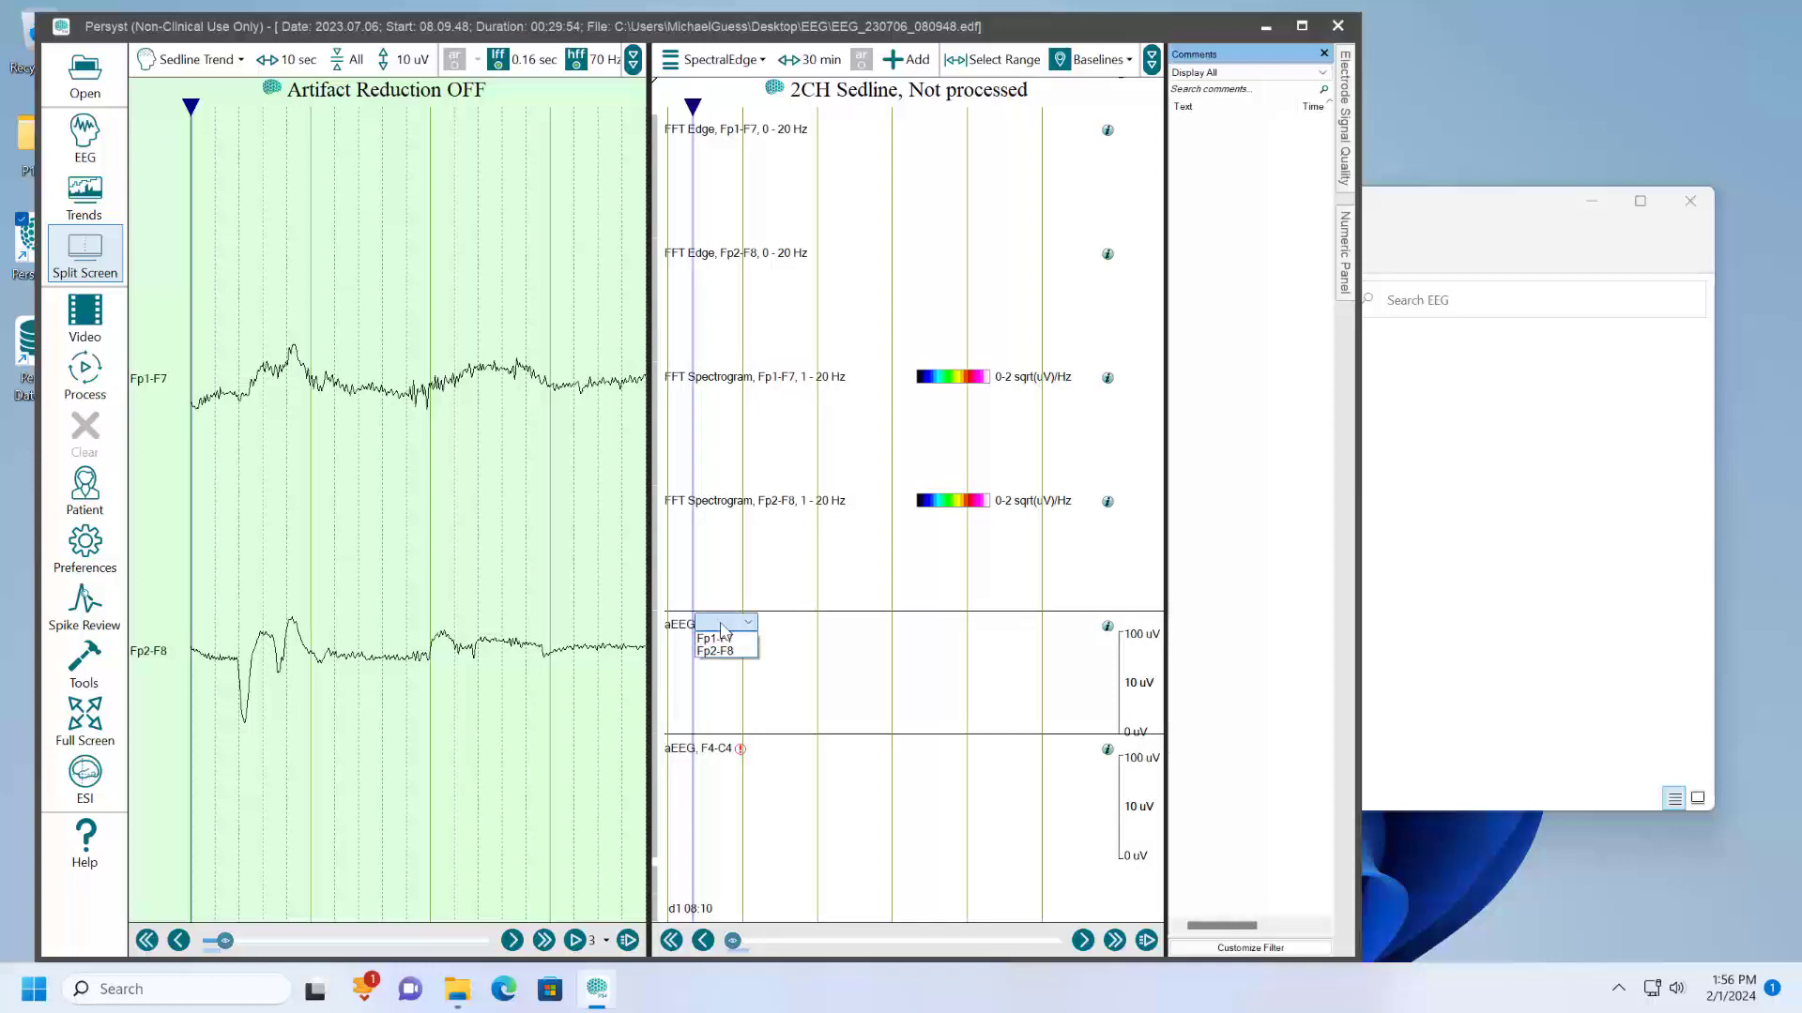
left_click(727, 643)
left_click(725, 749)
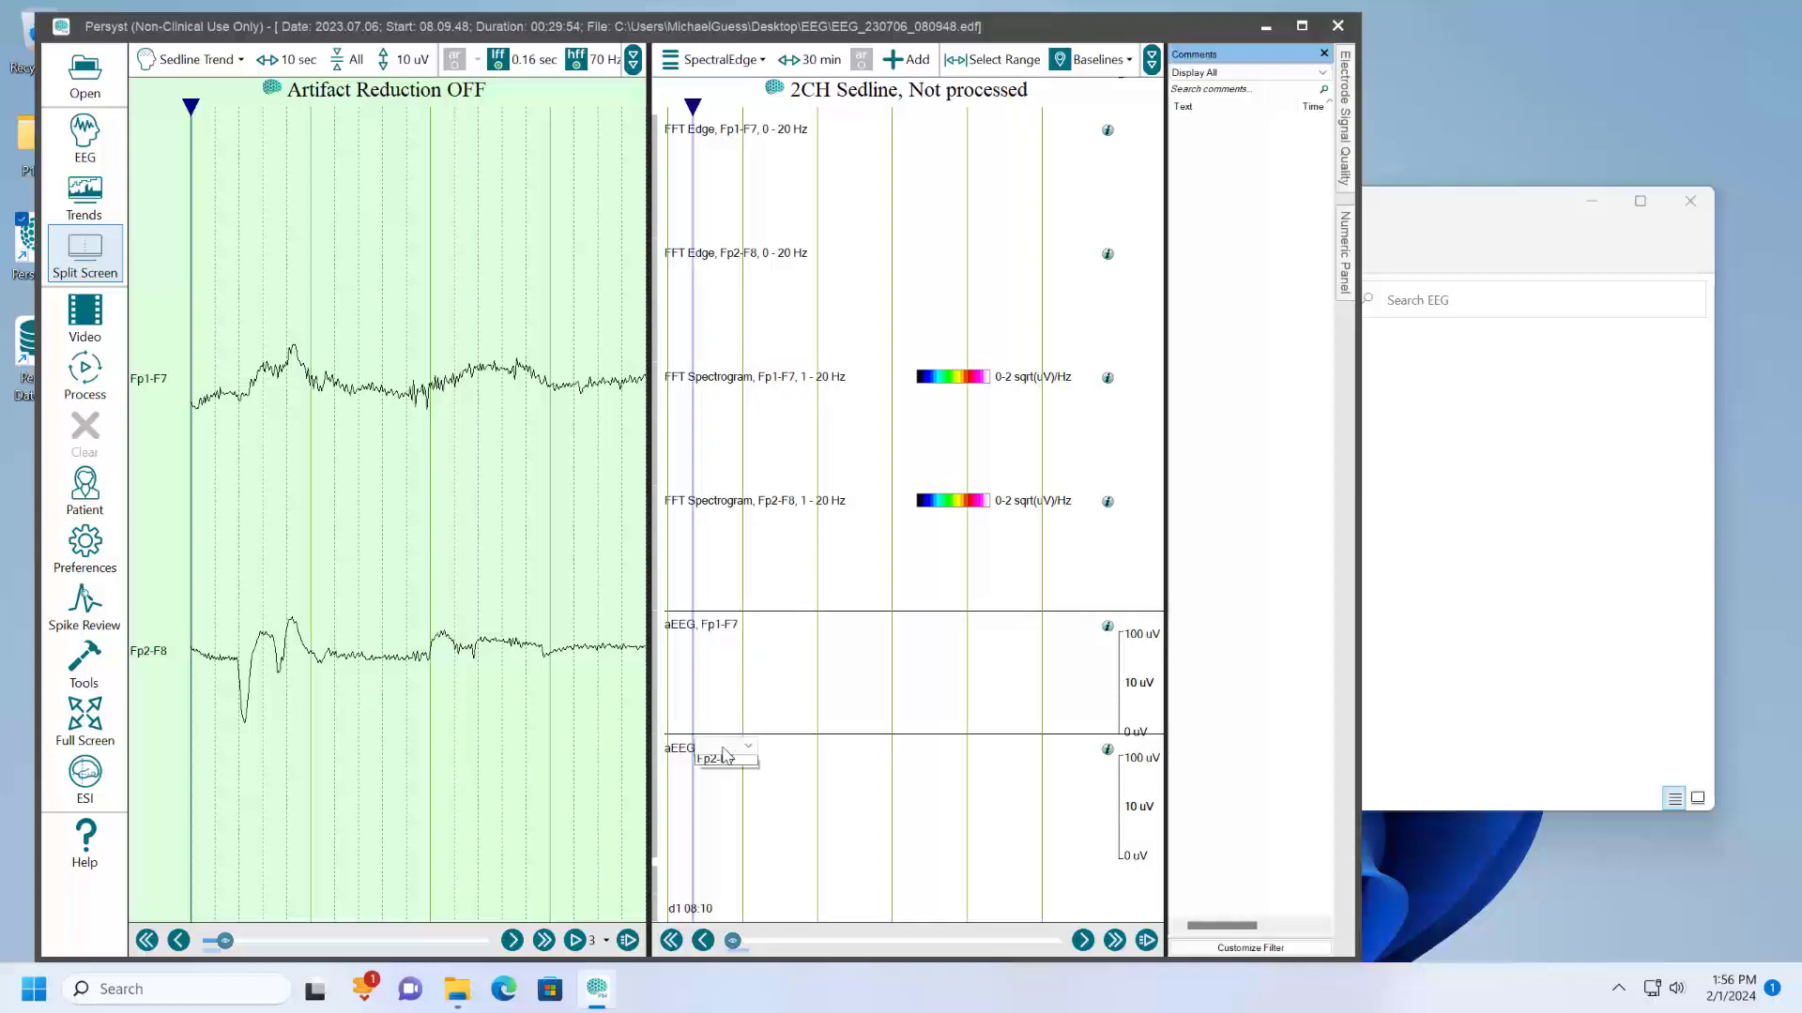
left_click(721, 775)
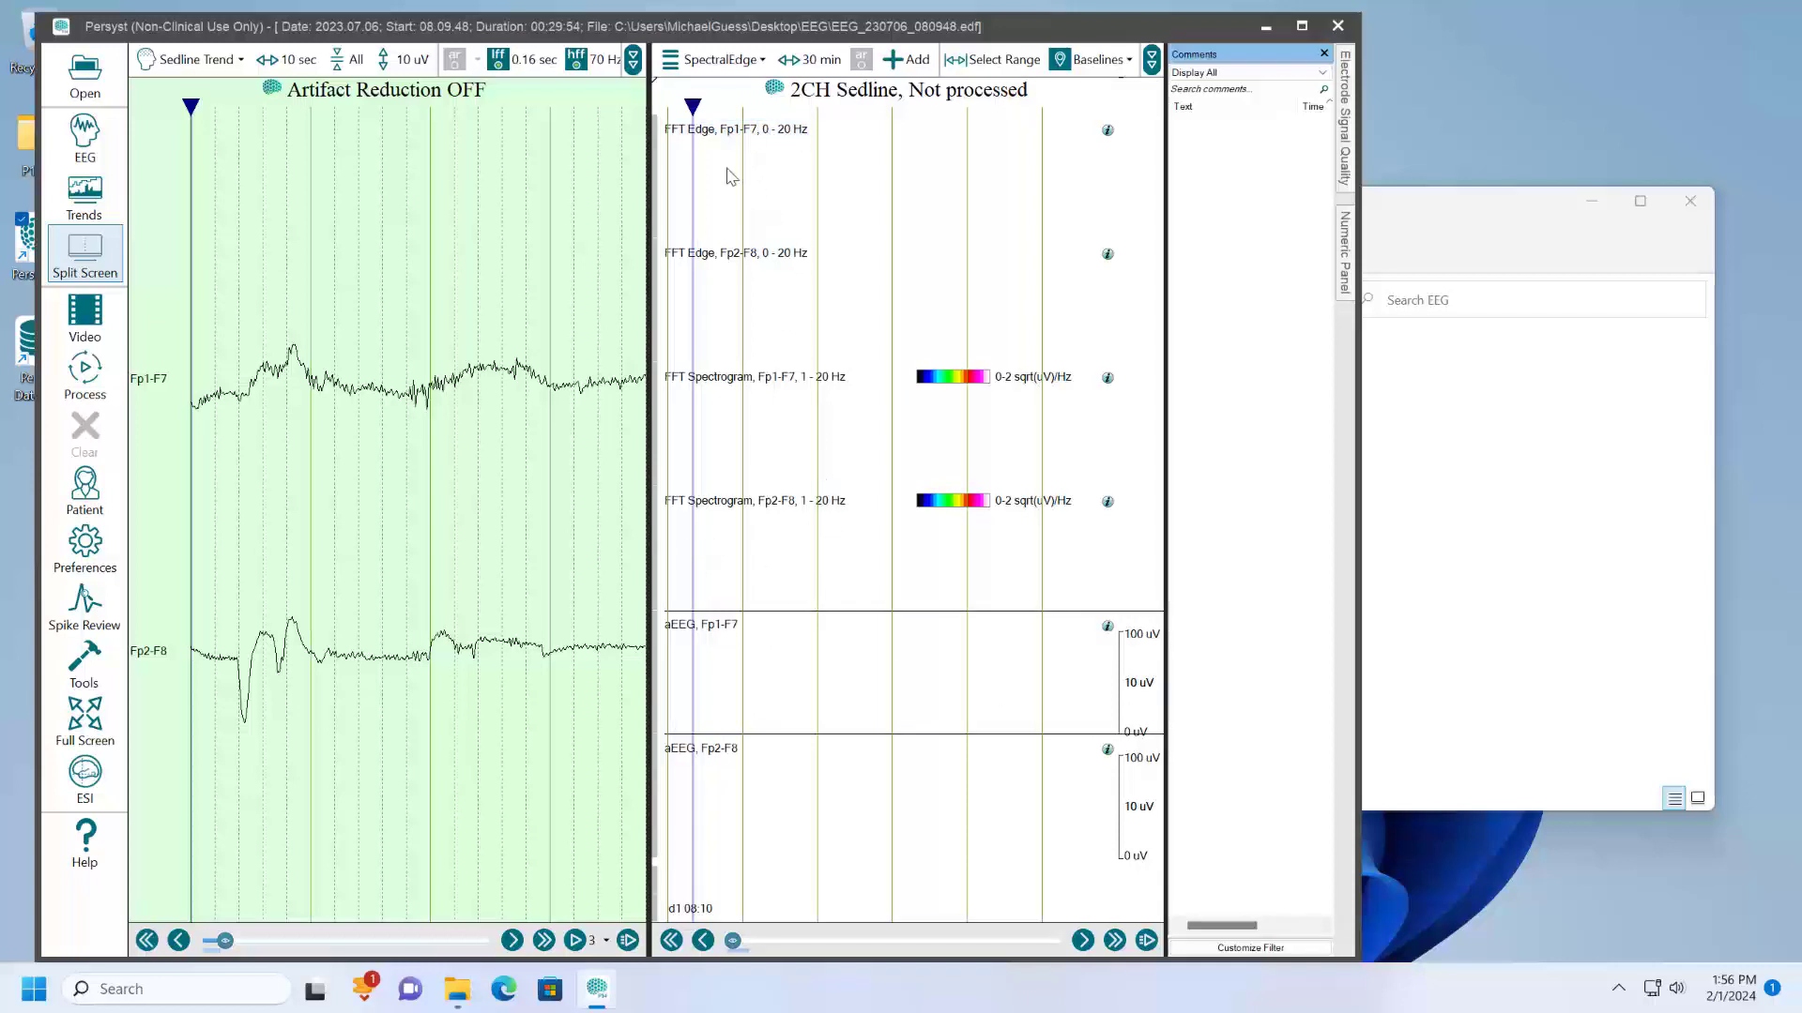
- Examine the frequency band and edge percentage settings of the Fp1-F7 FFT Edge trend, leaving them as they are
left_click(691, 130)
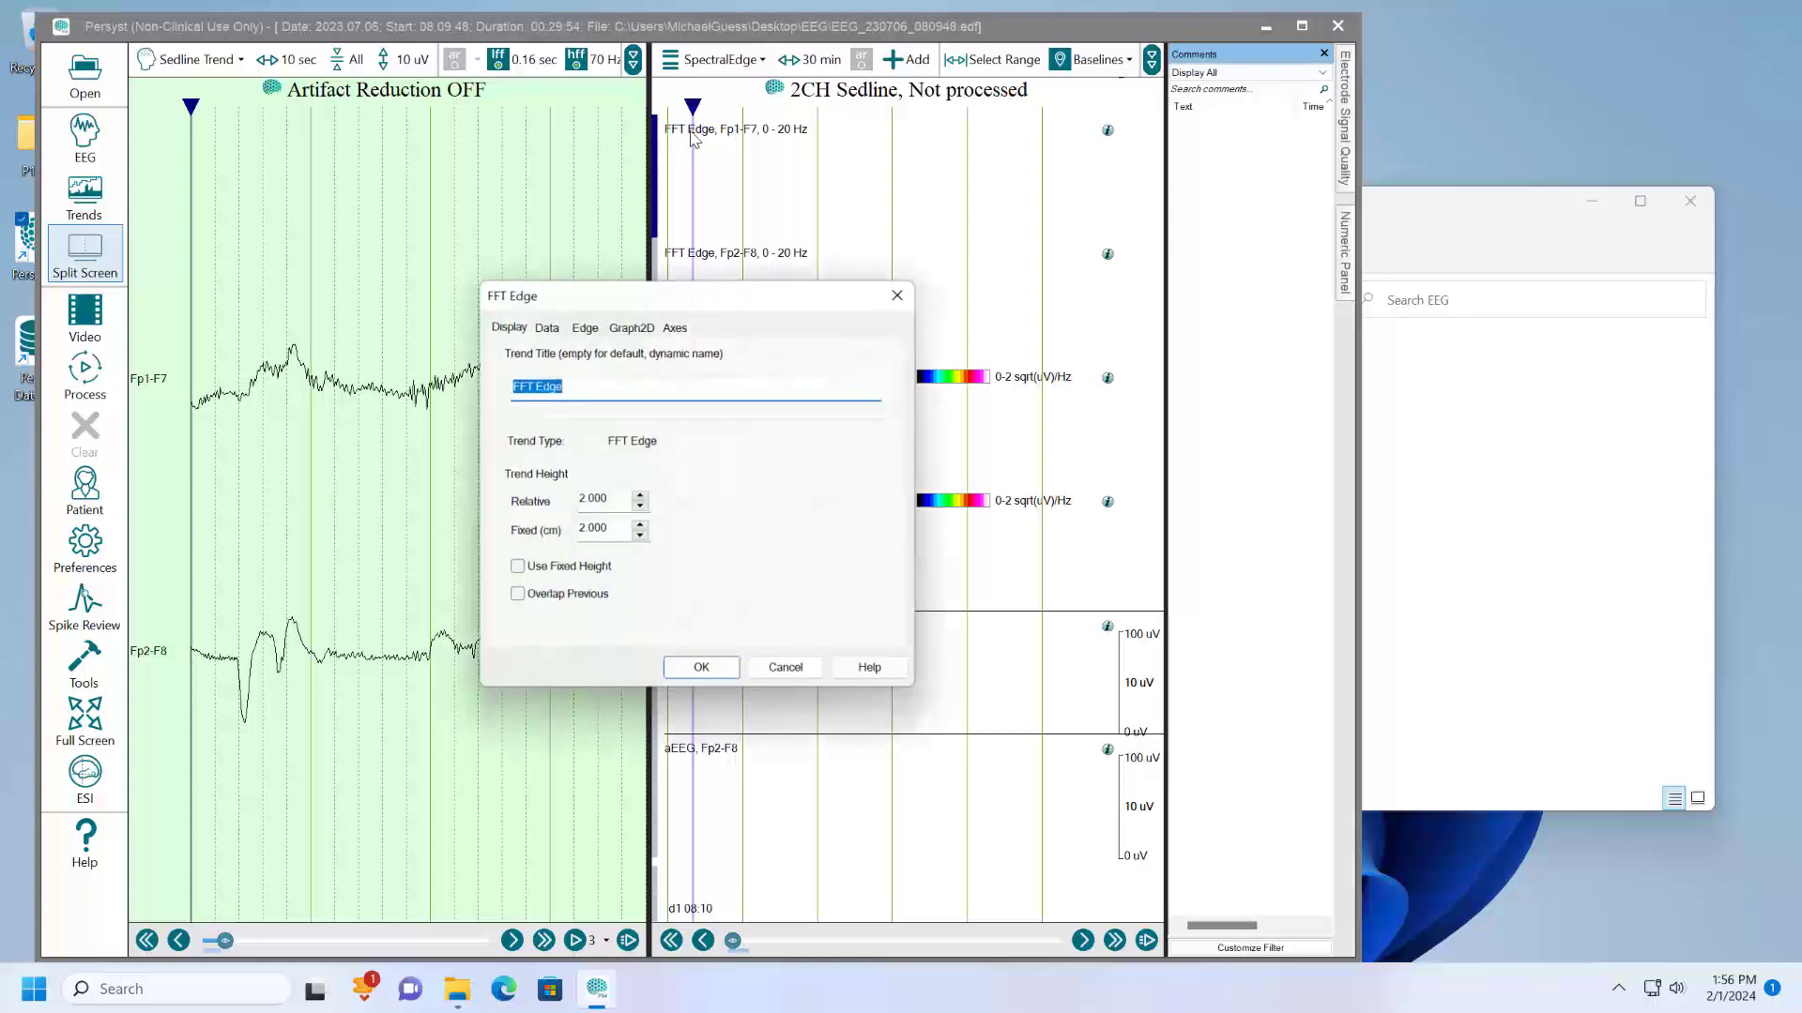
left_click(583, 325)
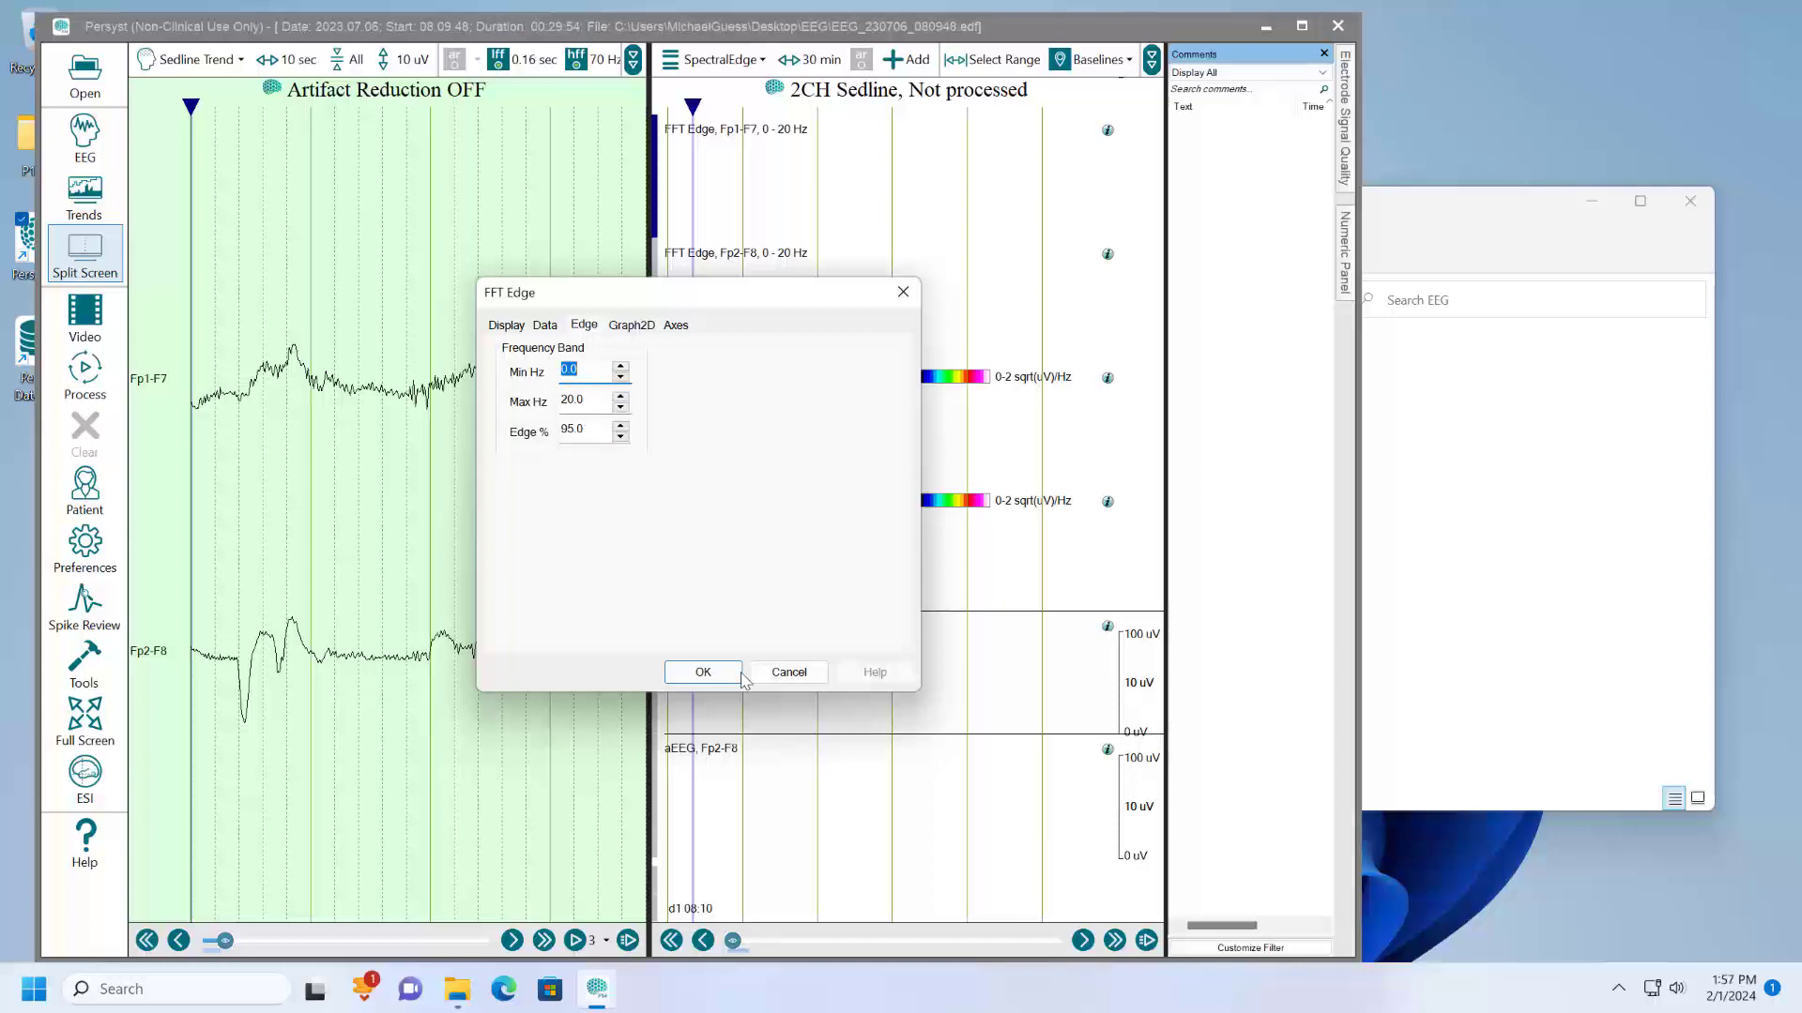
left_click(788, 672)
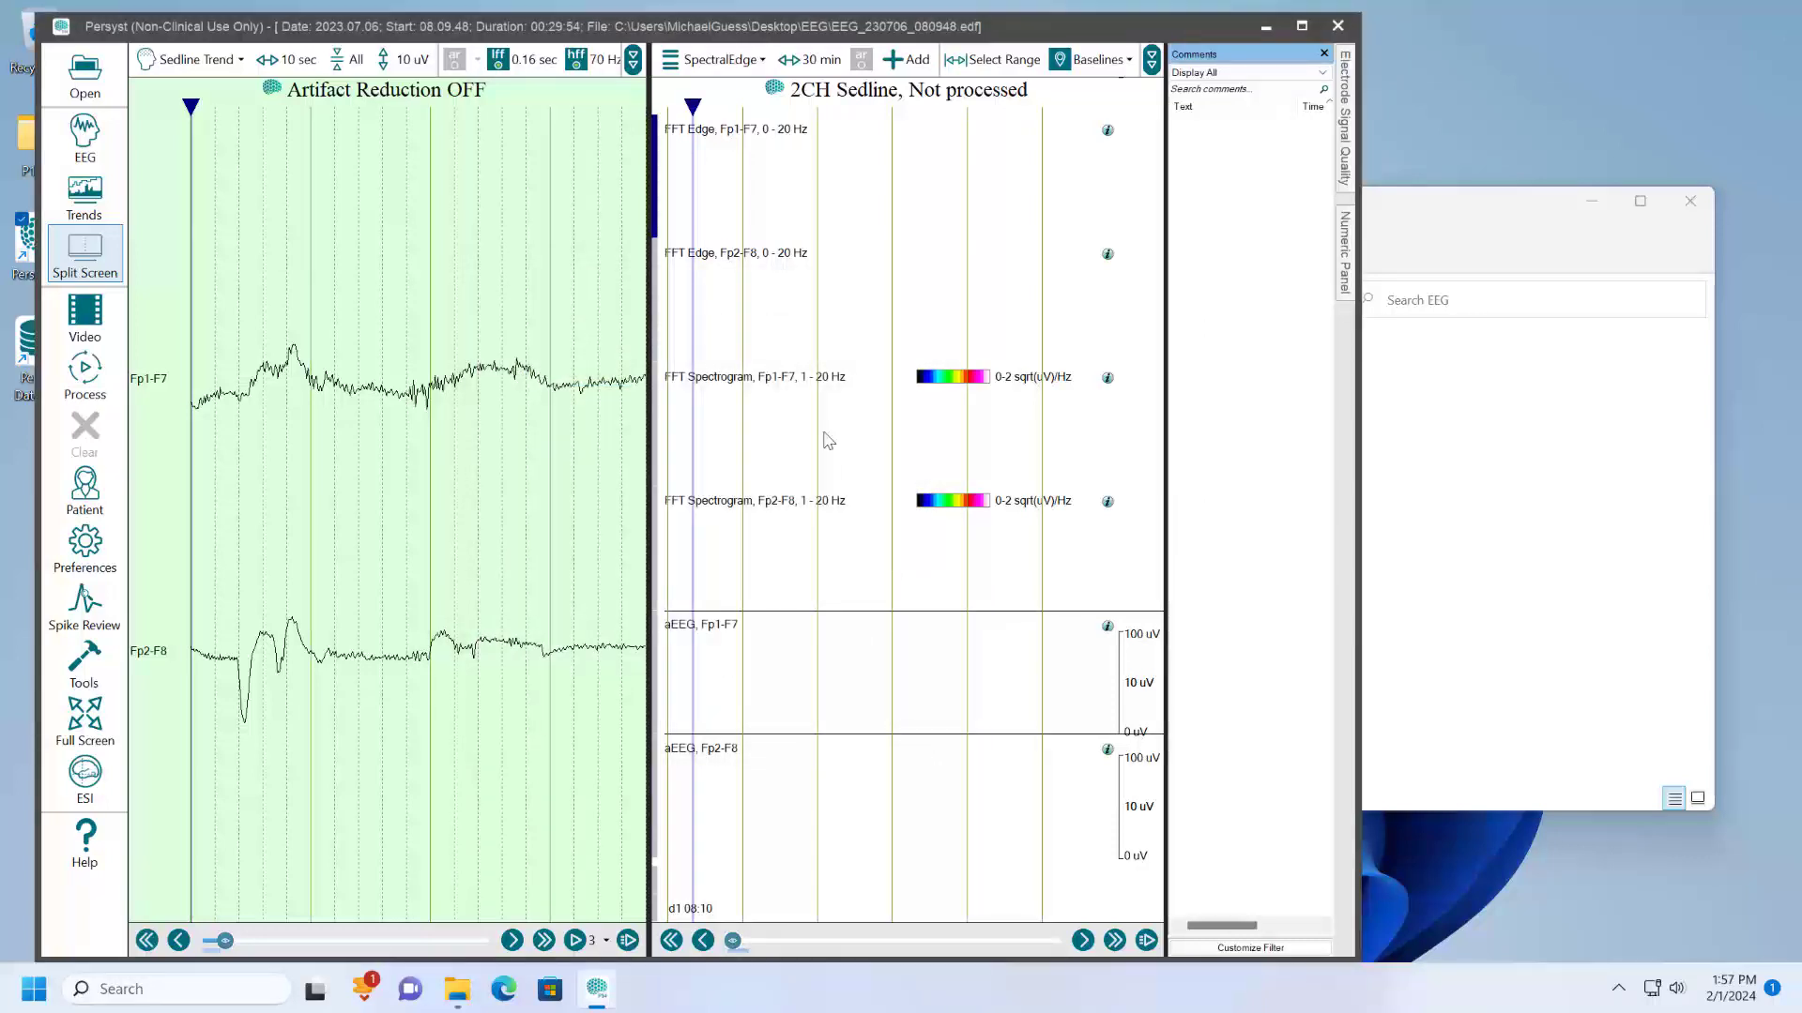
- Look through the trend types available for adding a new trend to the panel, without creating one
left_click(906, 66)
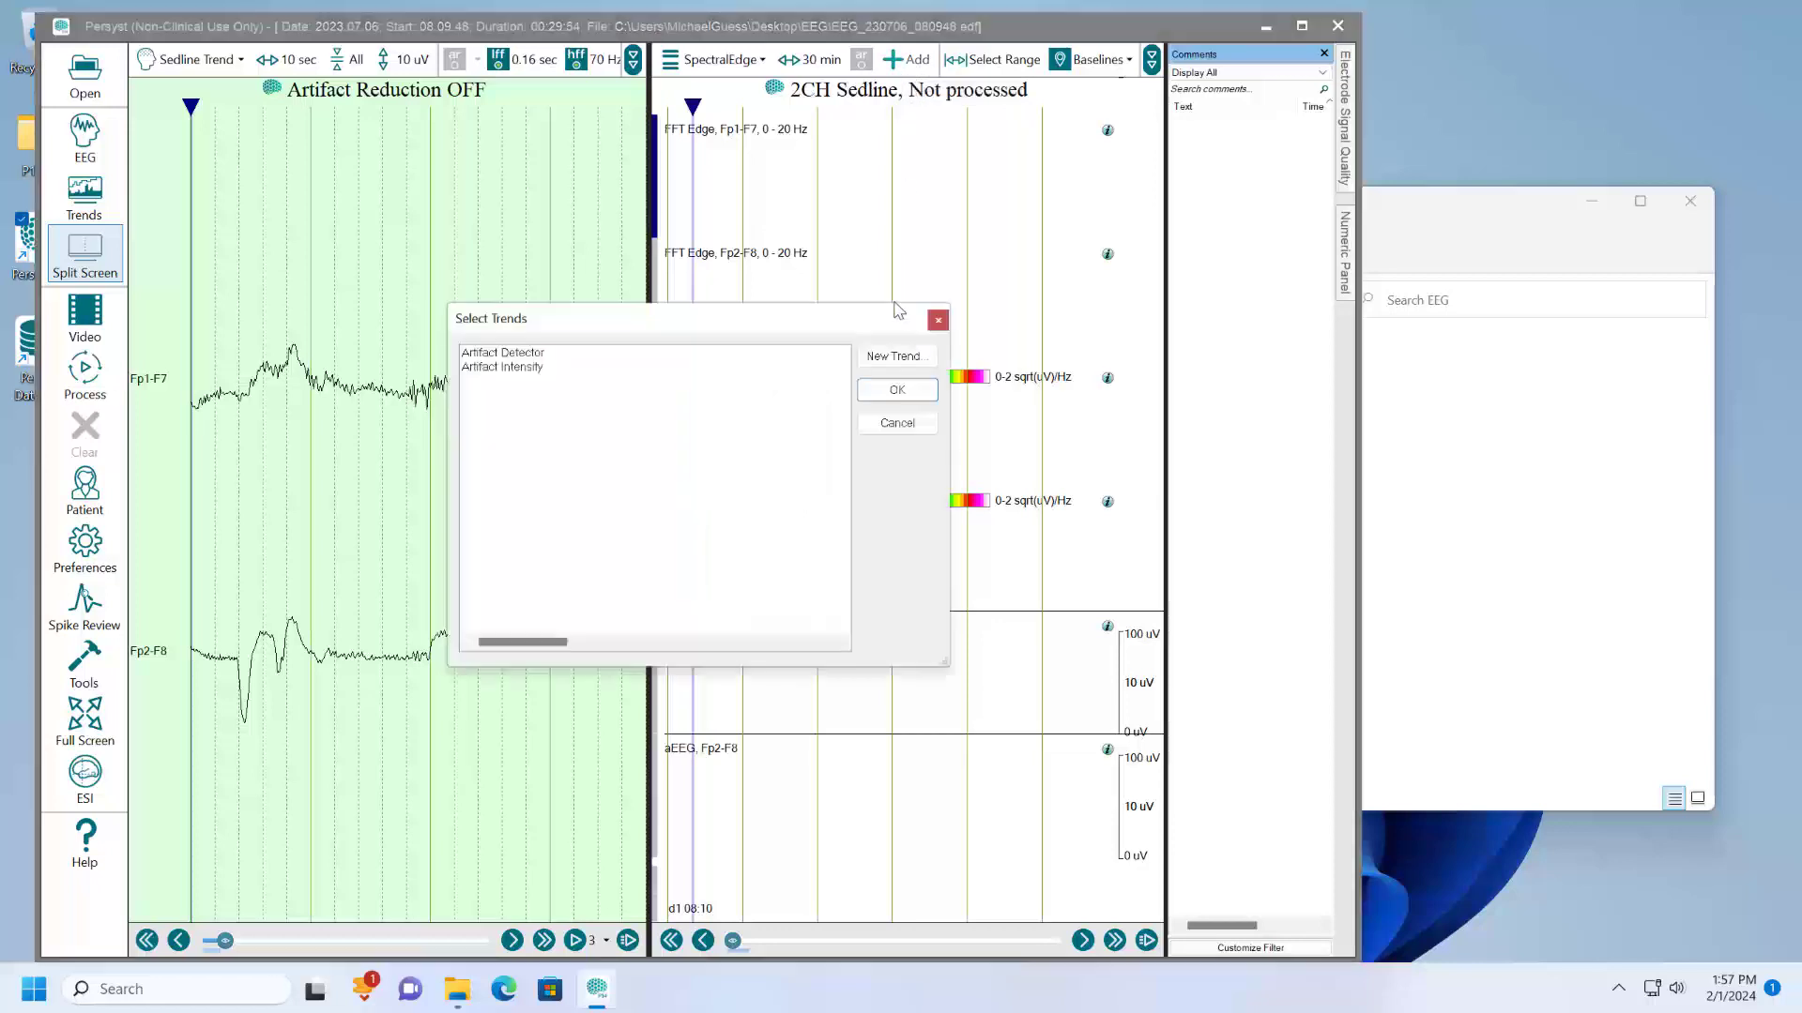
left_click(896, 361)
scroll(760, 349, "down", 12)
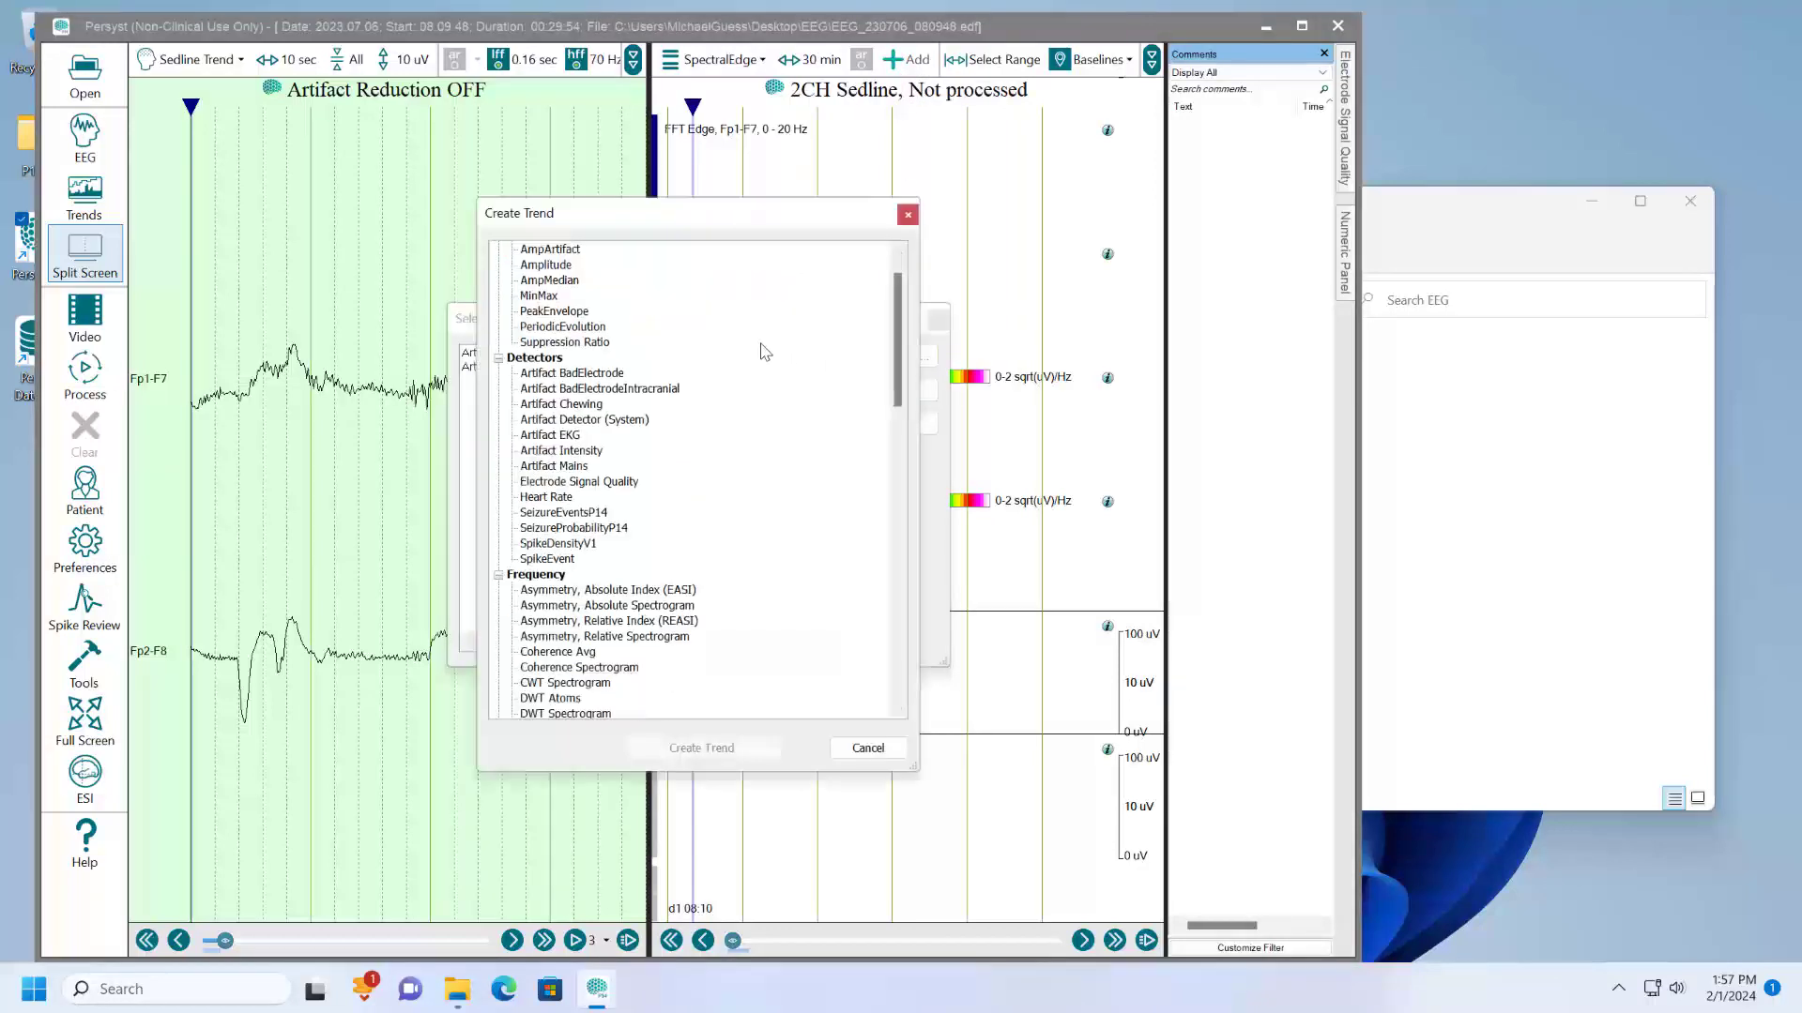
scroll(764, 349, "down", 12)
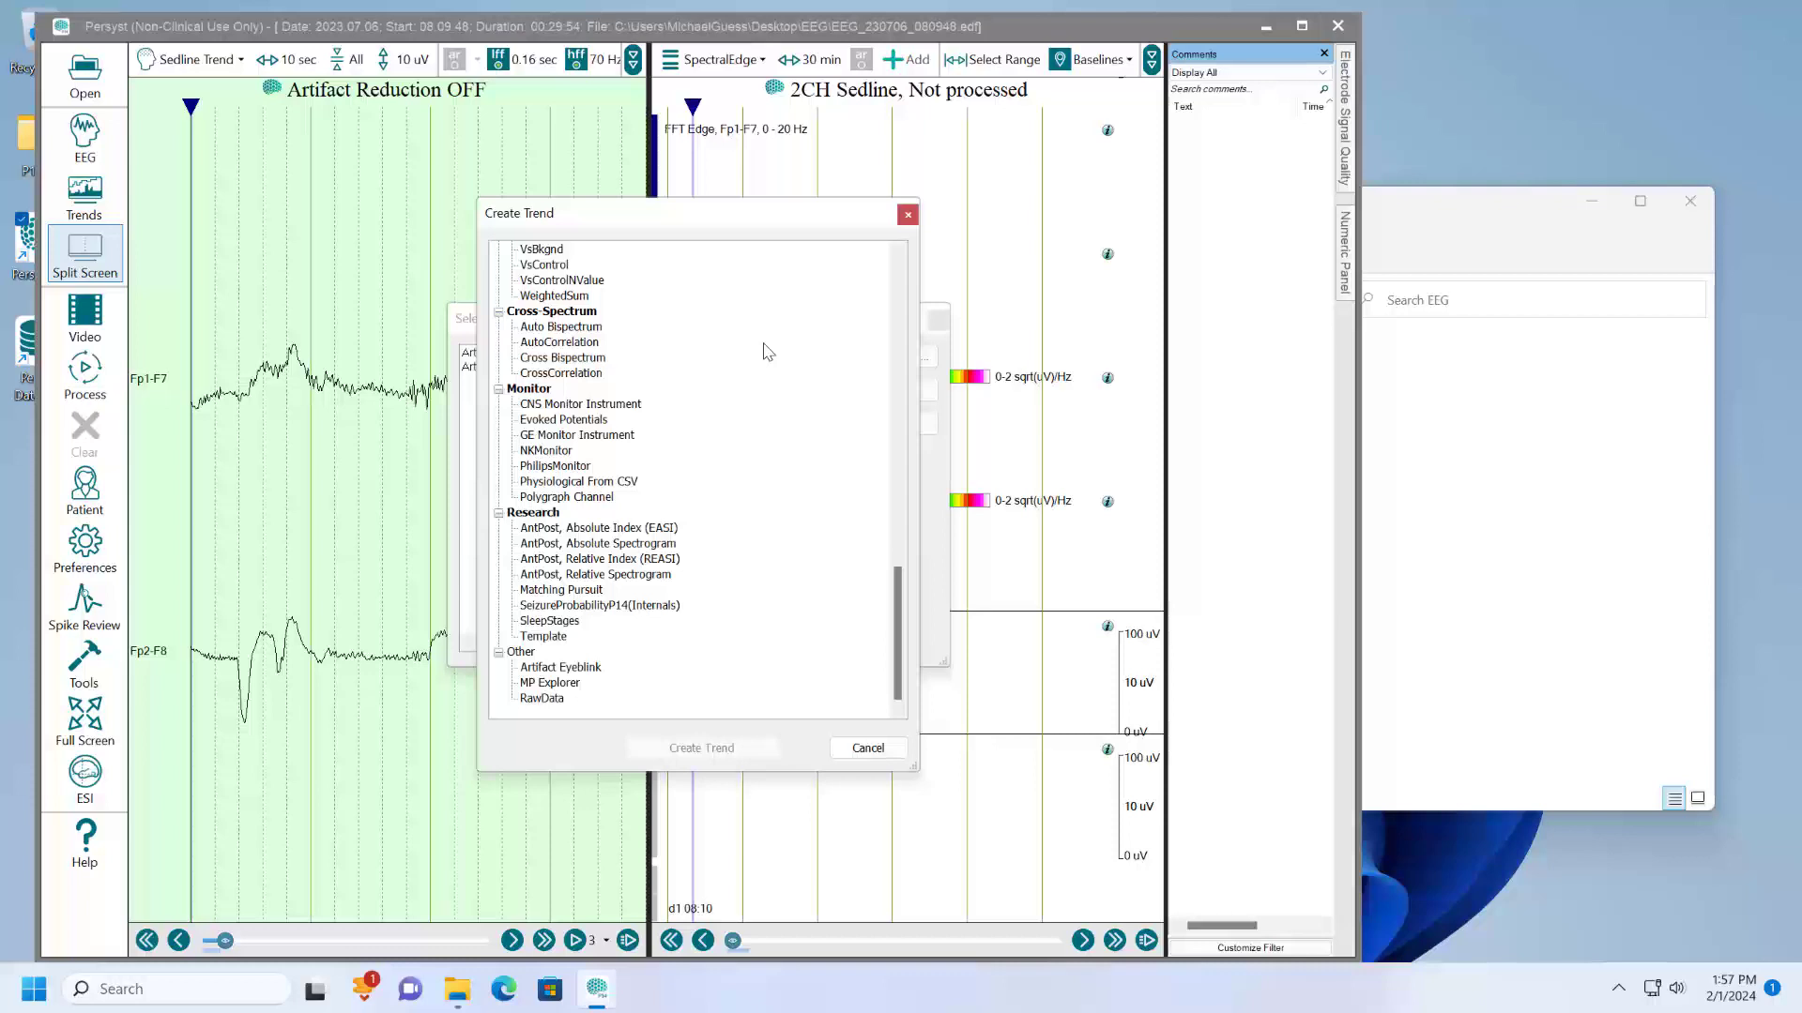
left_click(907, 216)
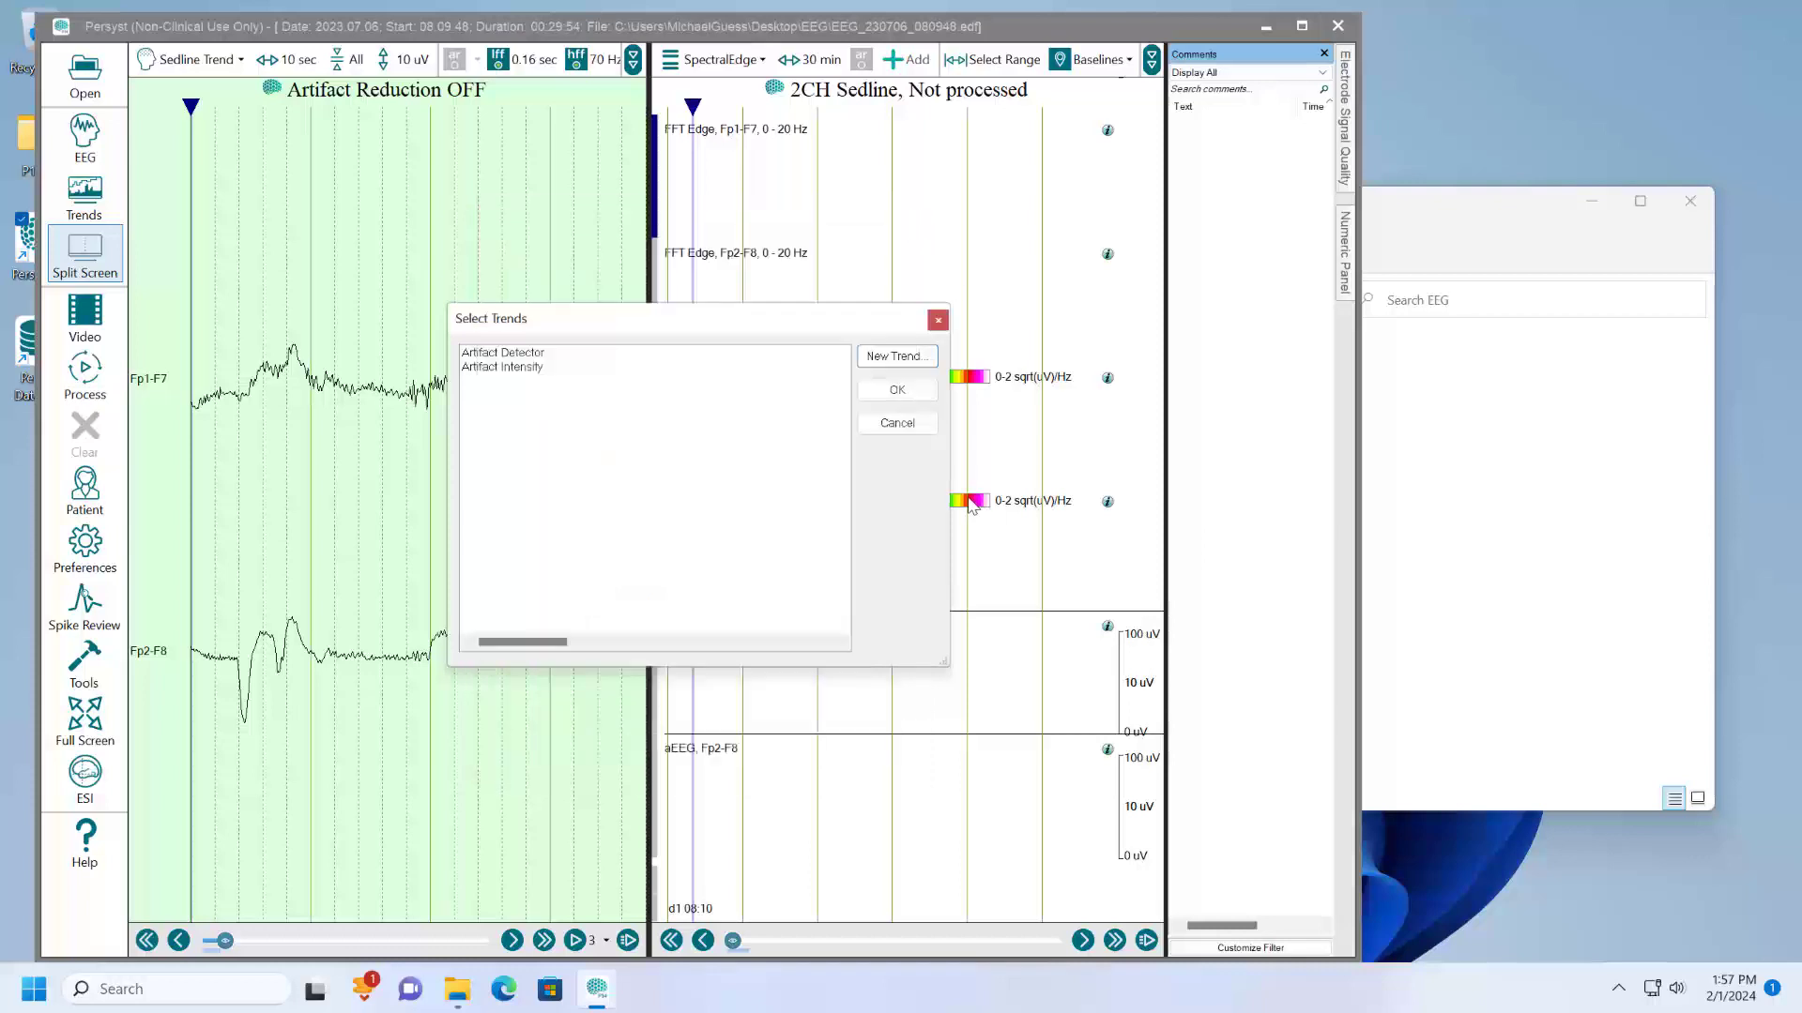
left_click(938, 324)
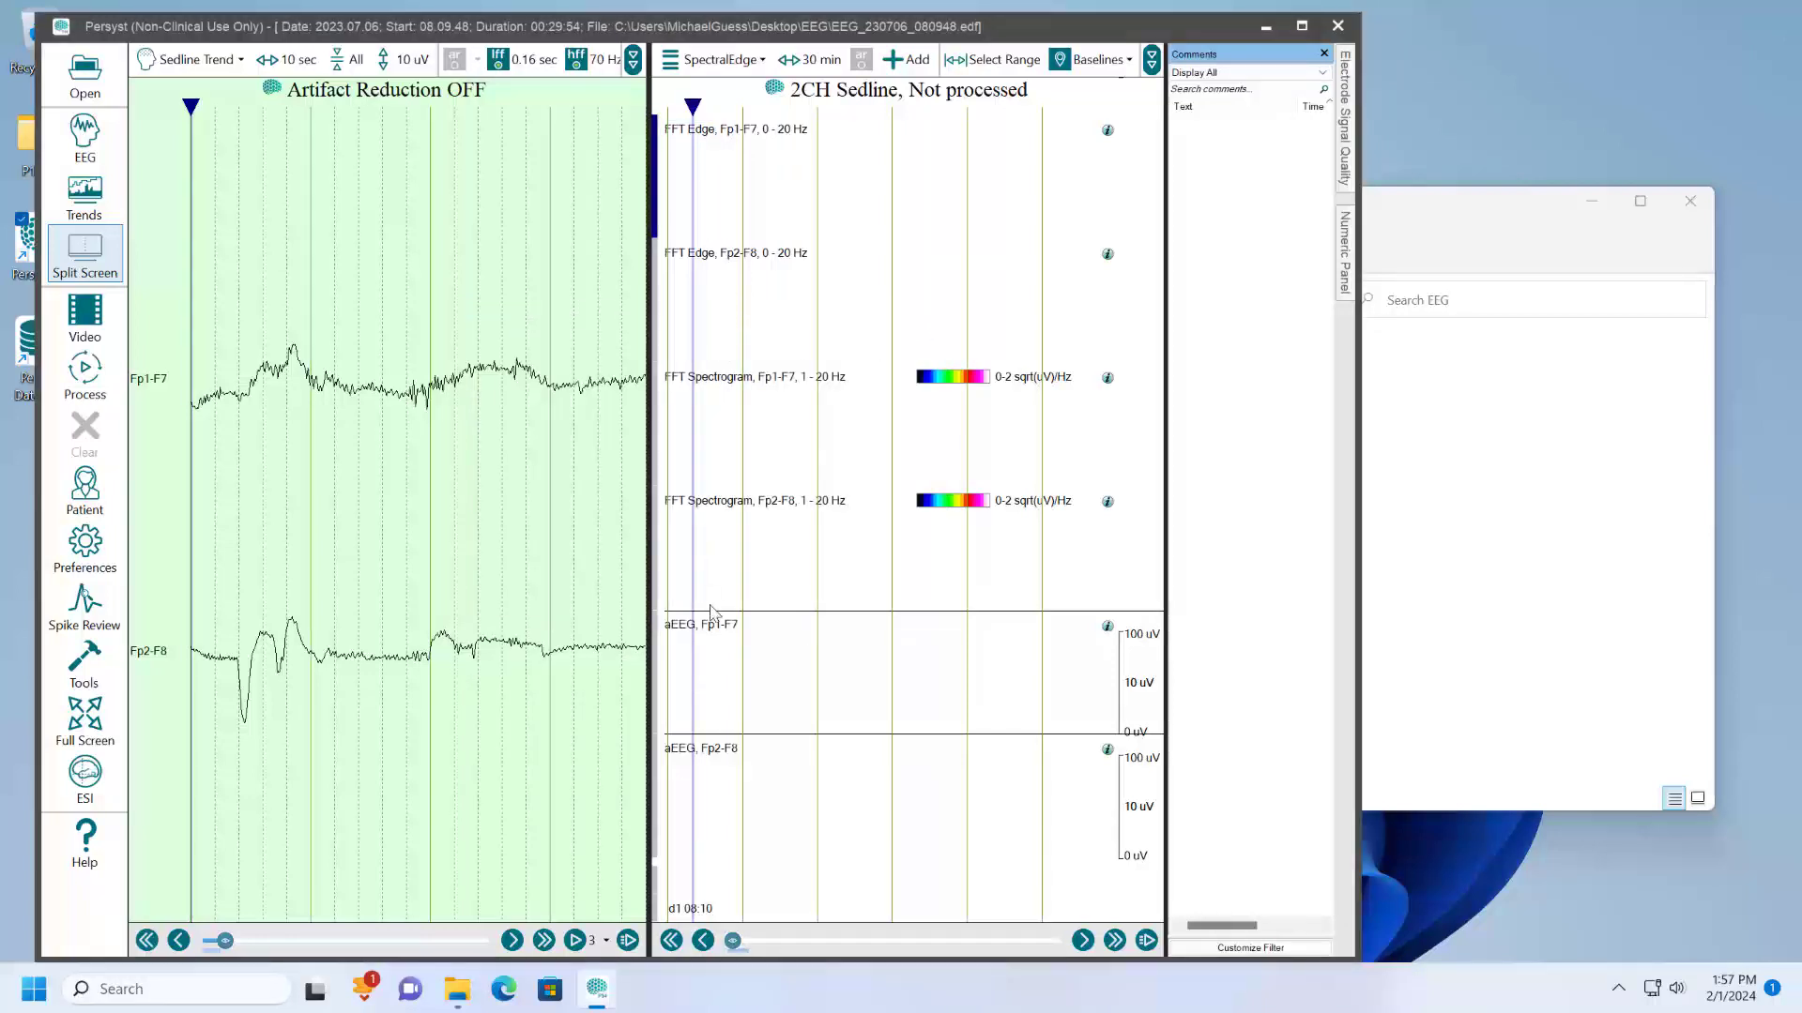
- Save the changed channel assignments to the 2CHSedline.mmx trend template through the trend preferences
left_click(99, 546)
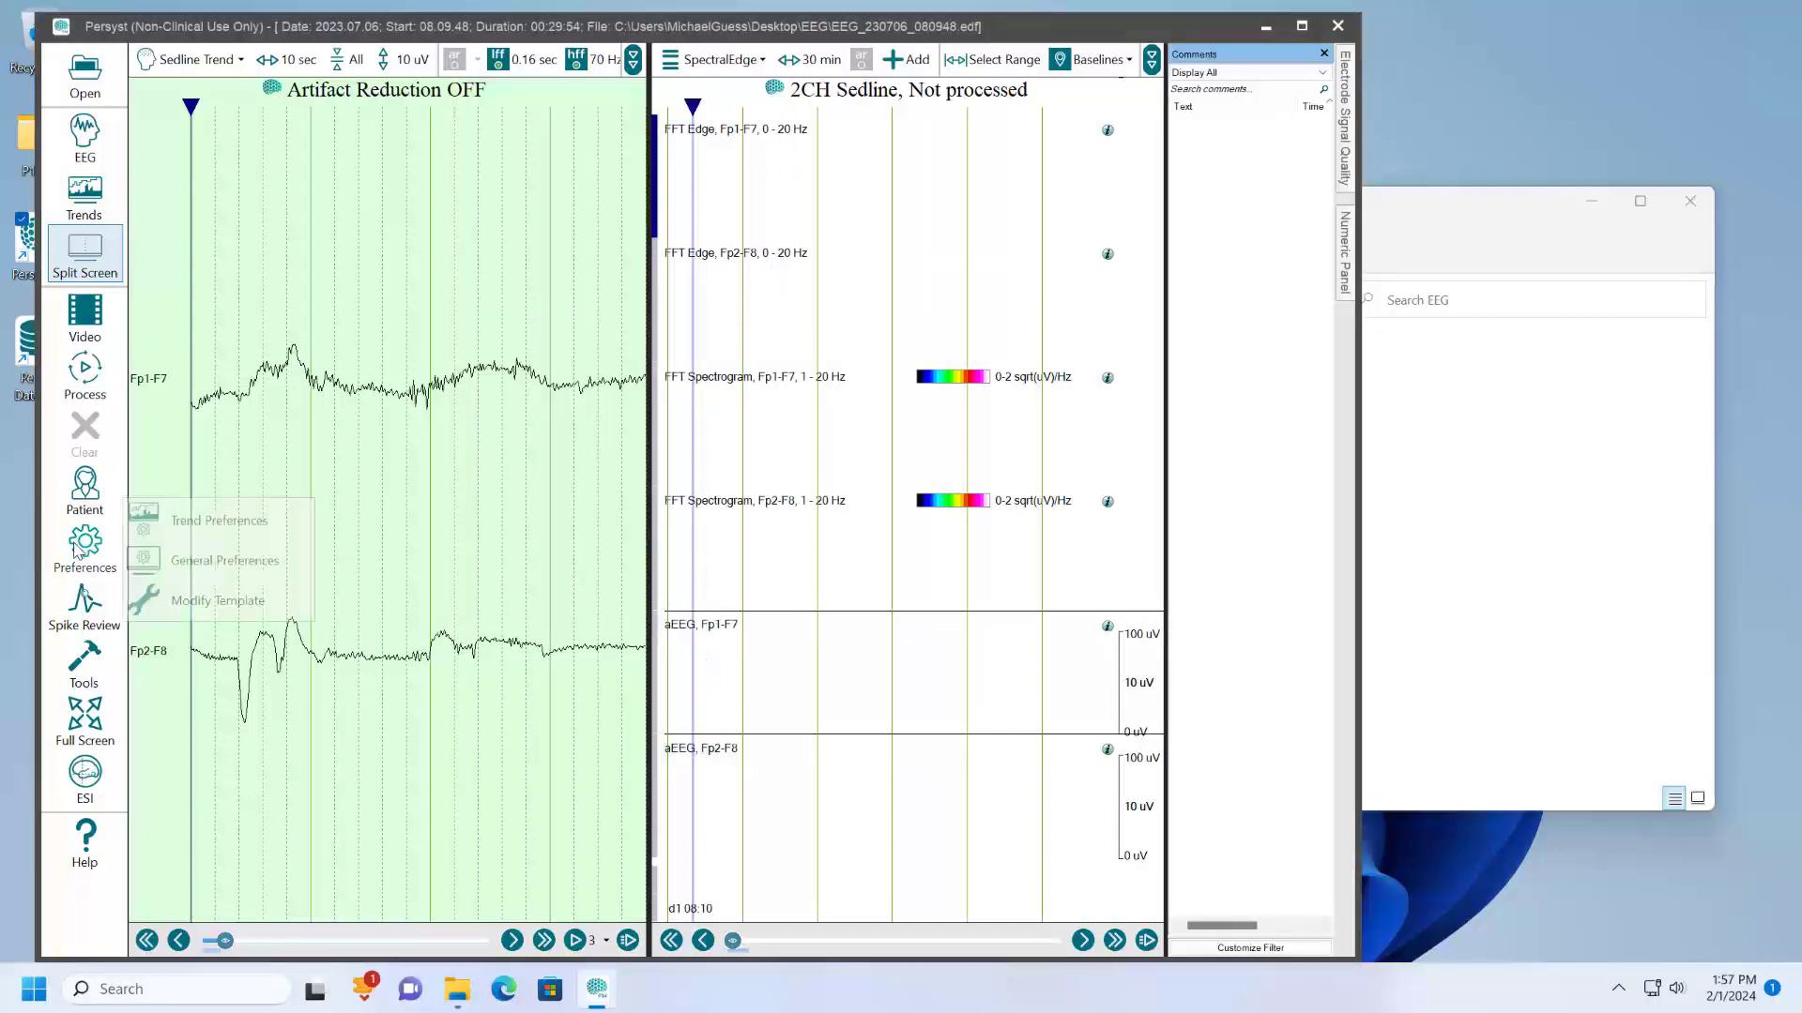
left_click(200, 535)
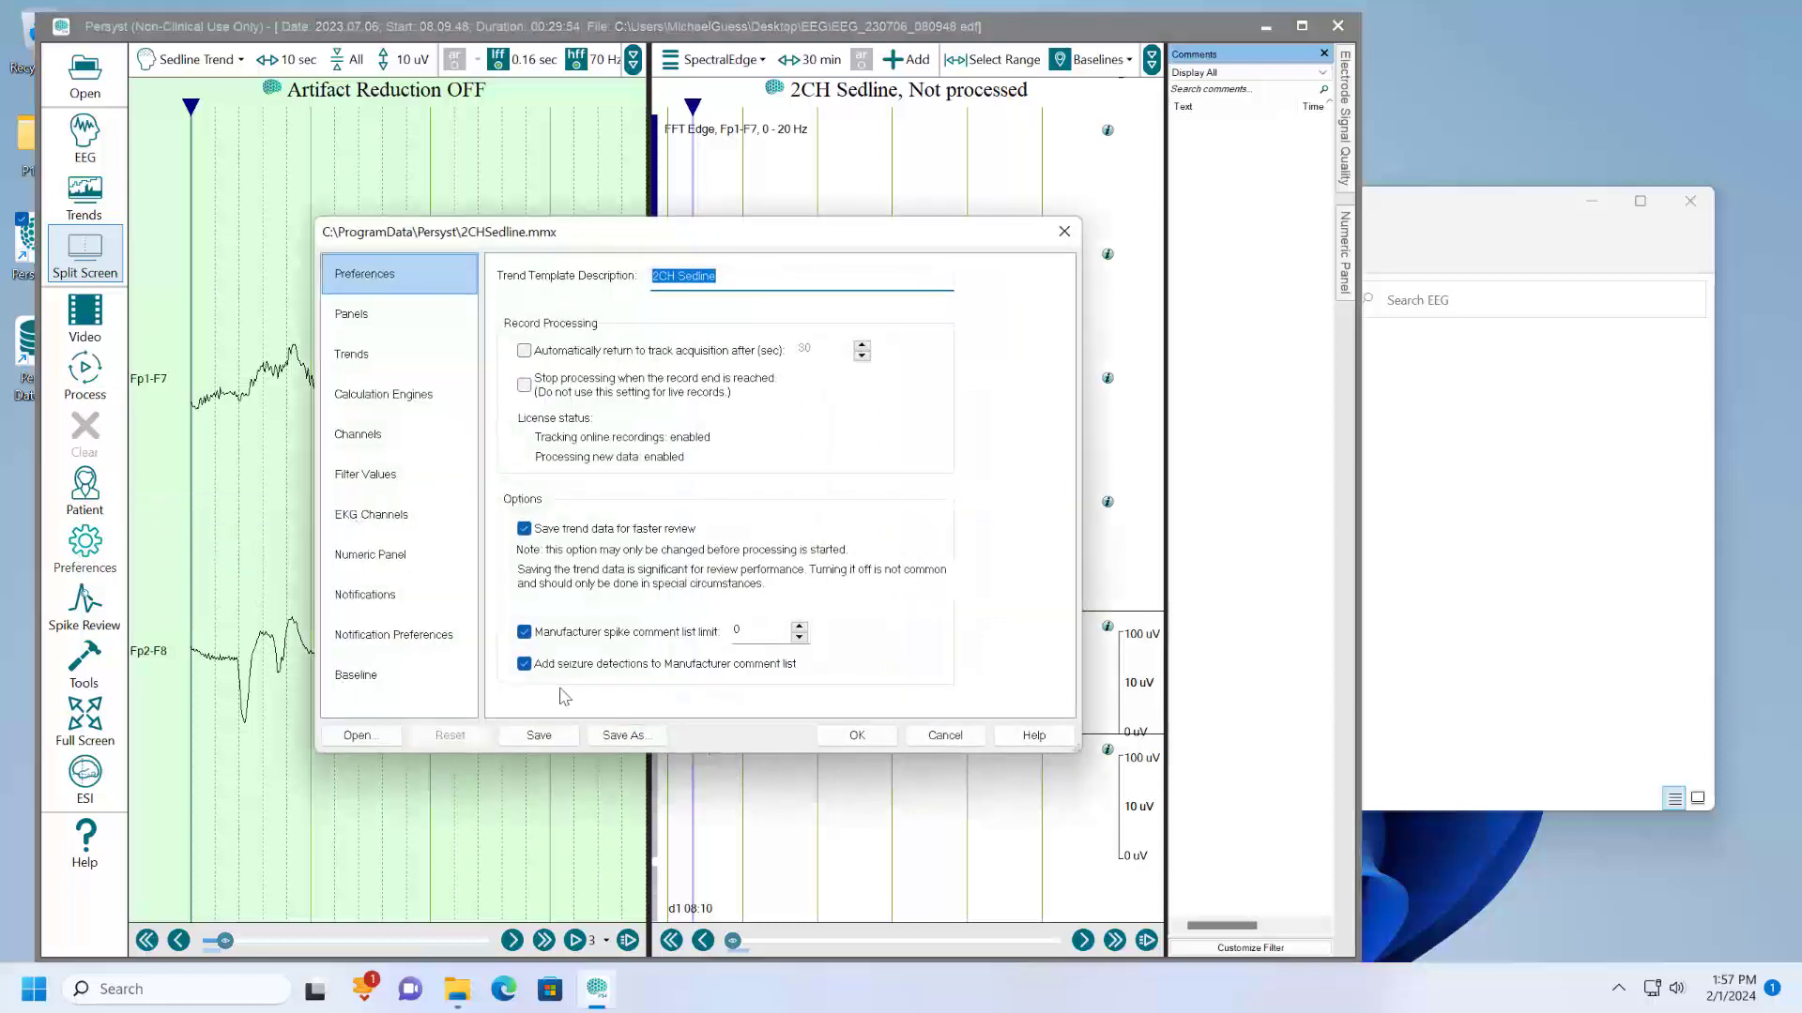
left_click(539, 735)
left_click(855, 734)
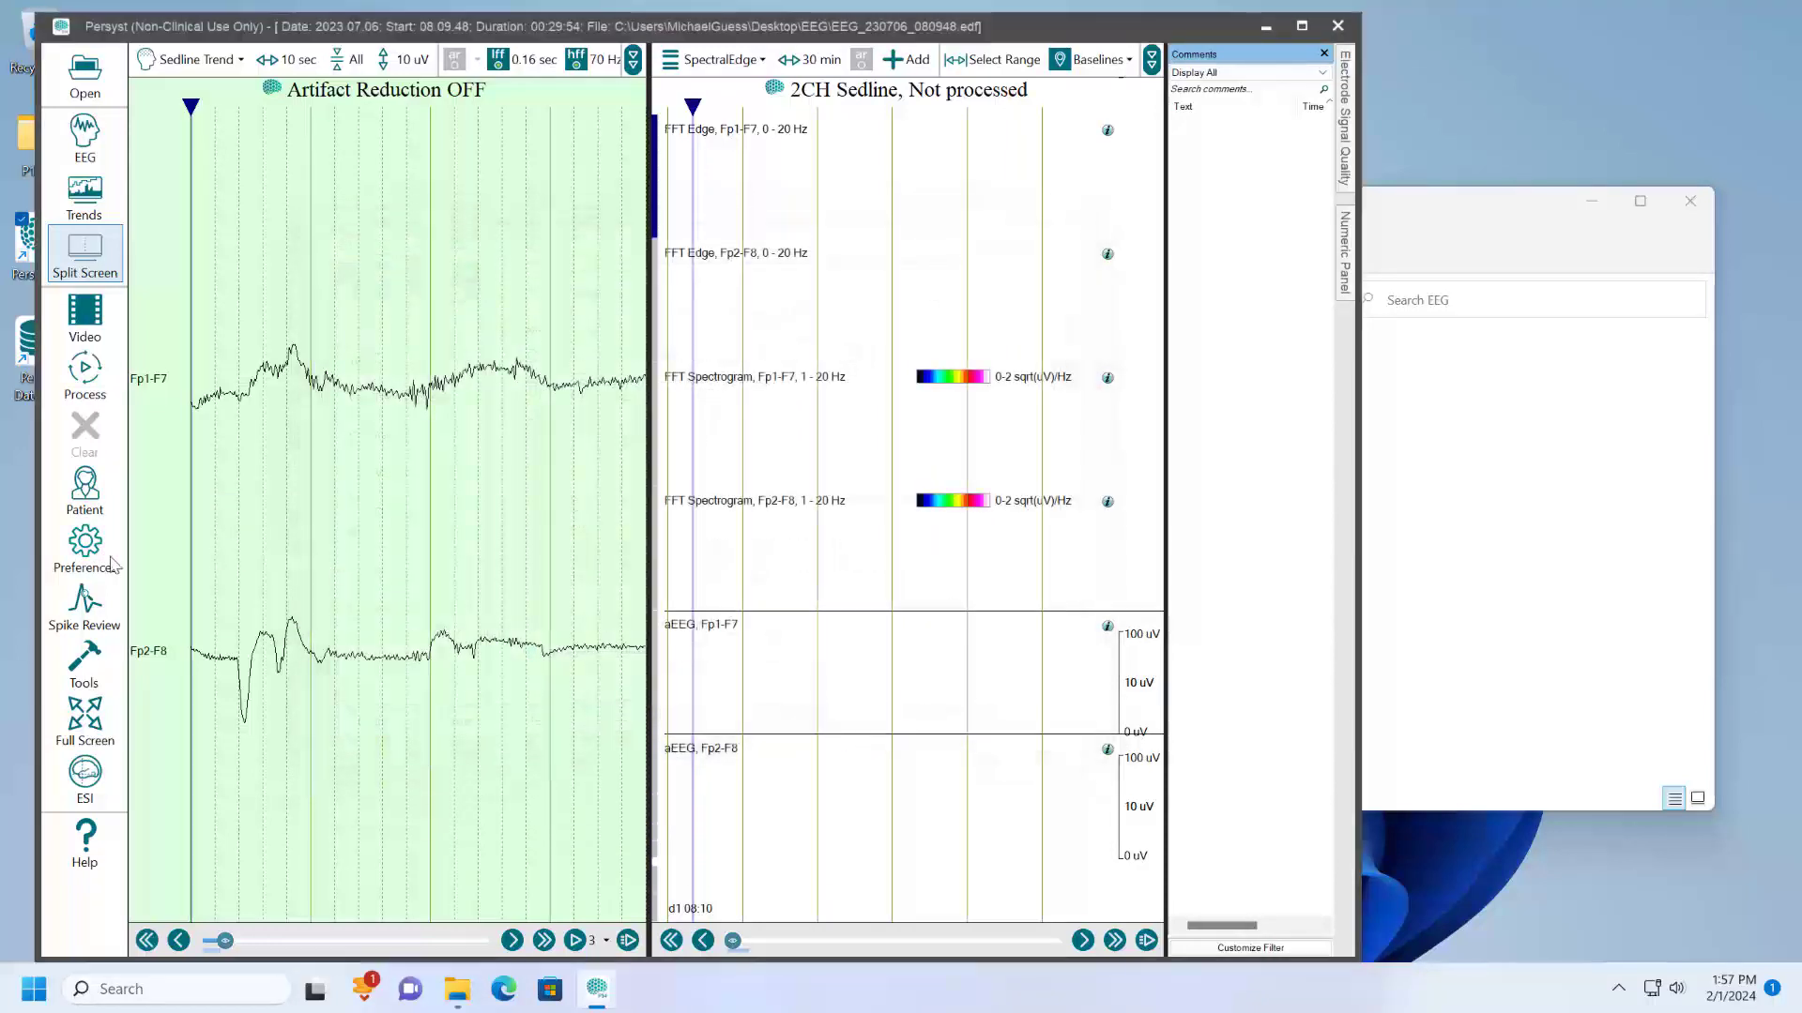
- Review the saving options in the trend preferences of the 2CH Sedline template without changing anything
left_click(81, 549)
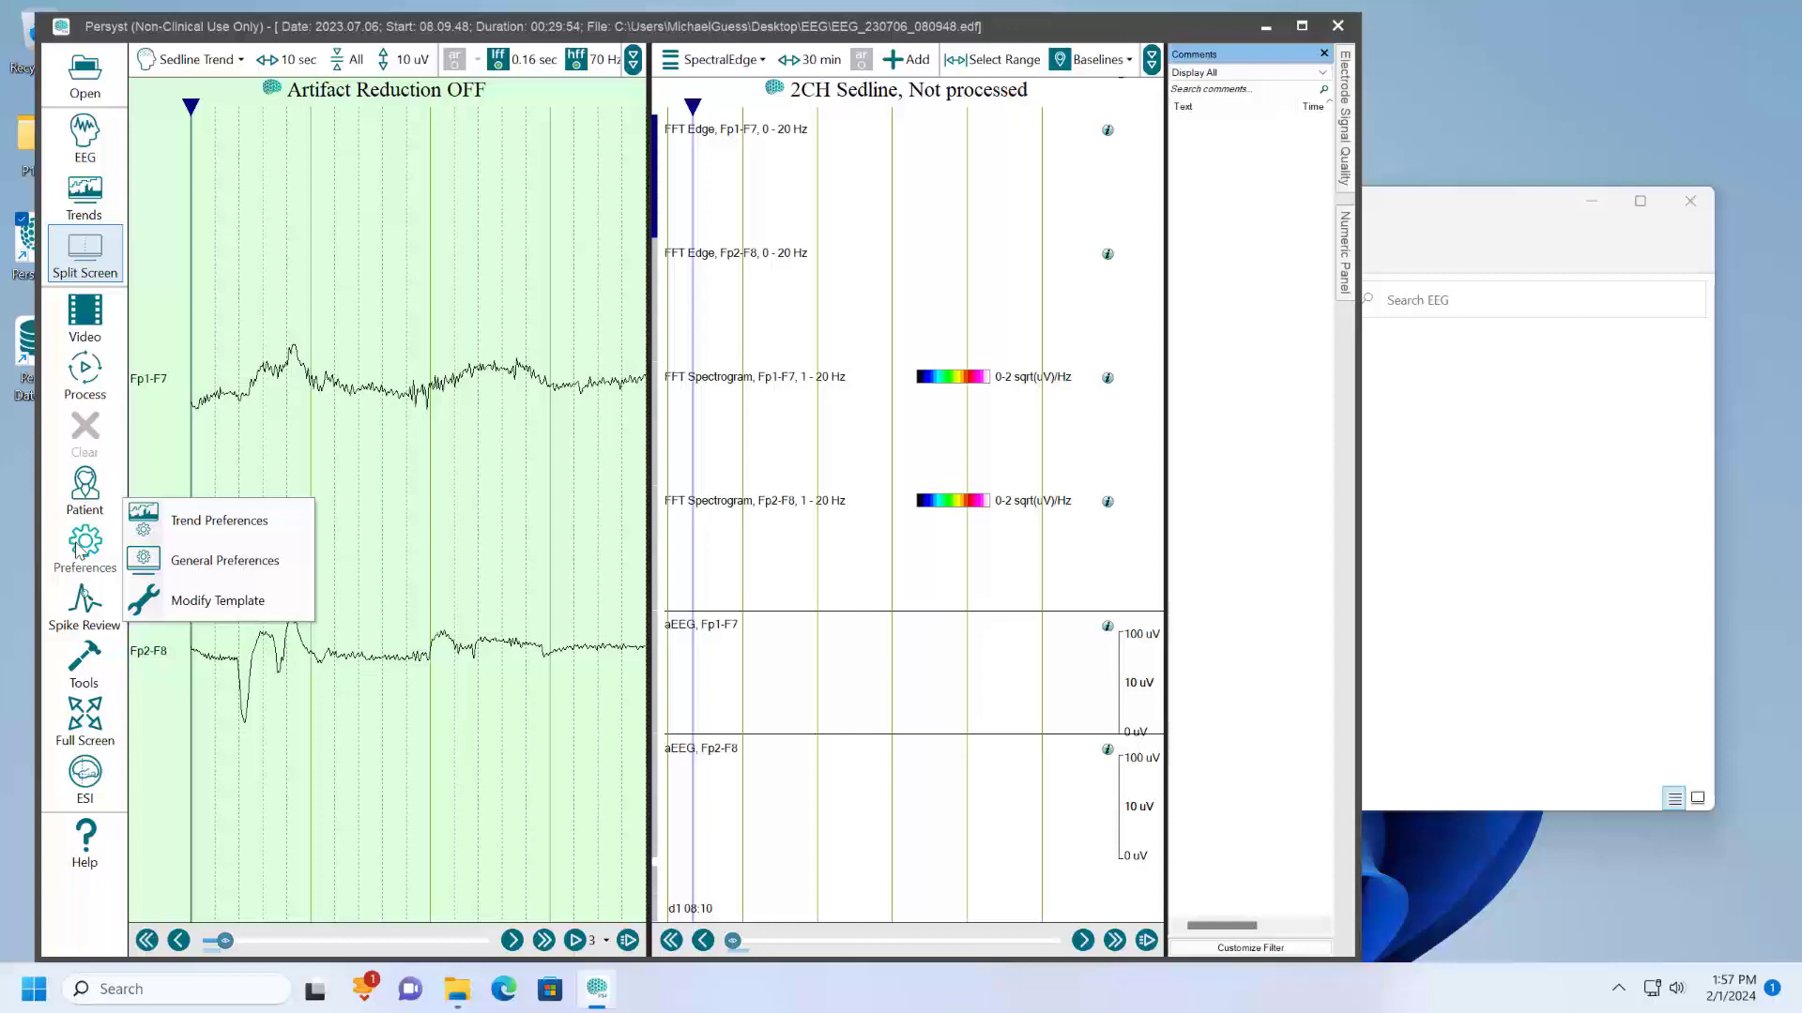
left_click(170, 520)
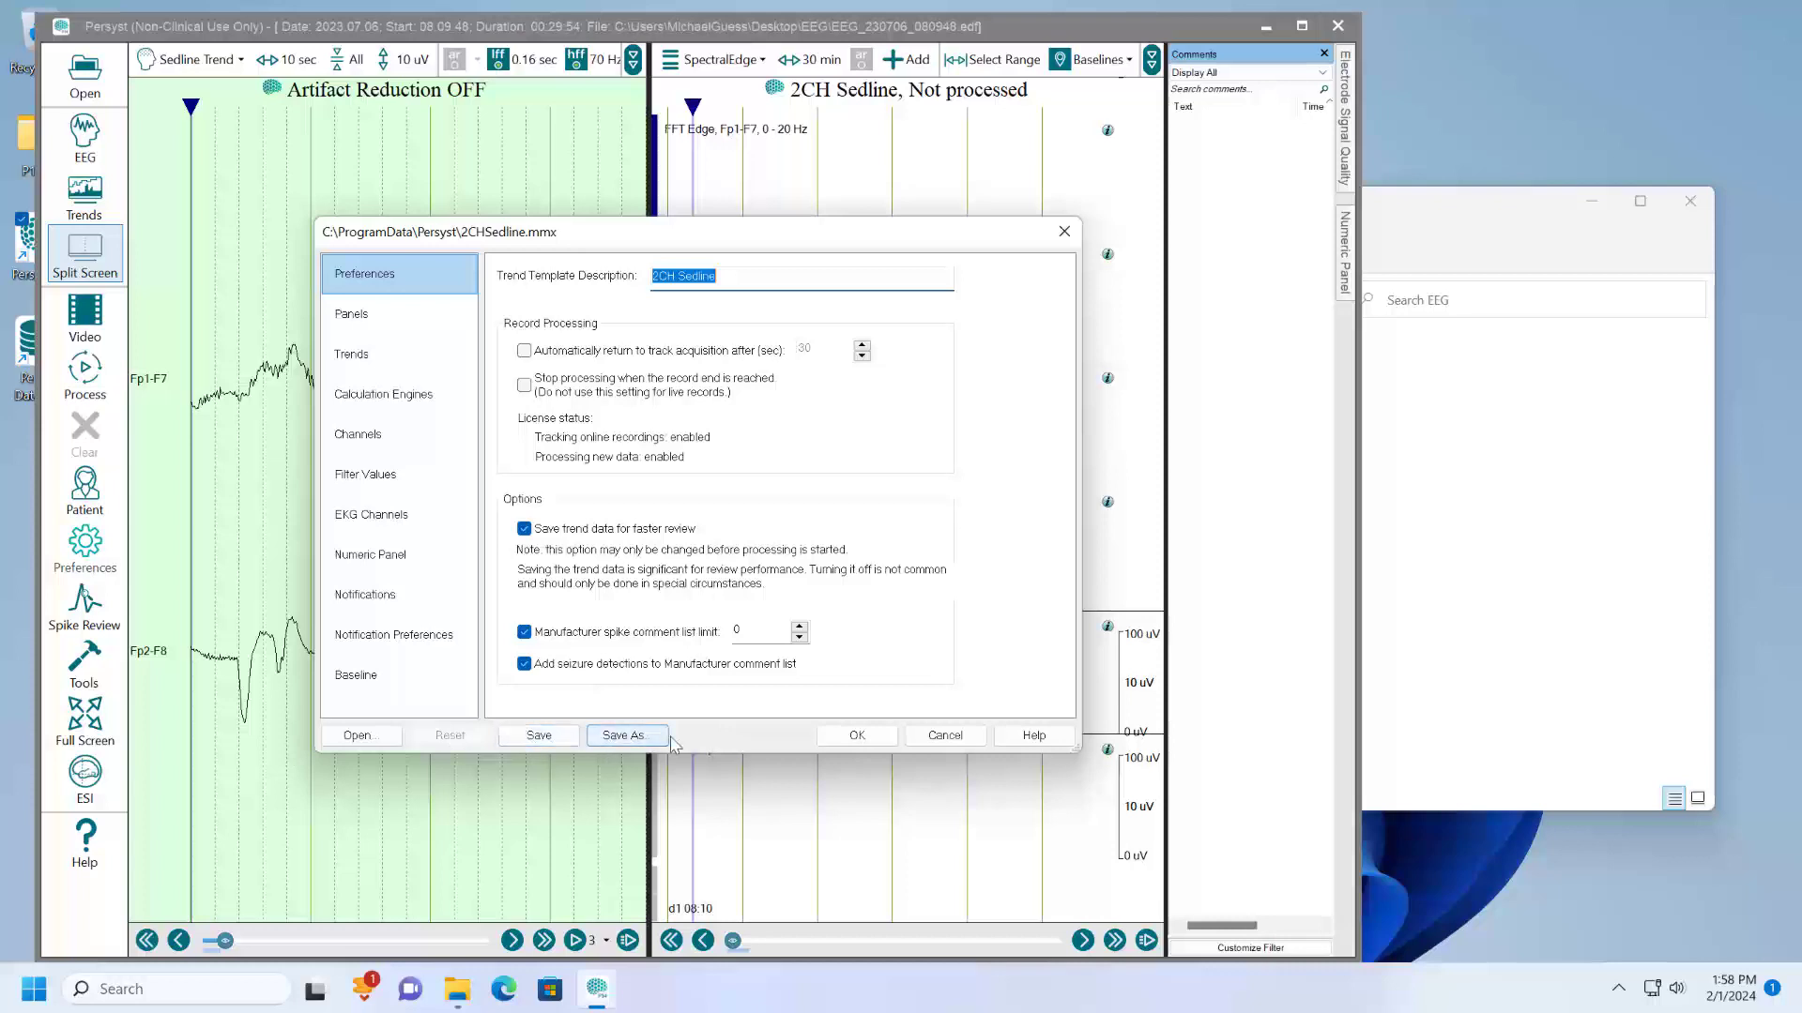
left_click(933, 742)
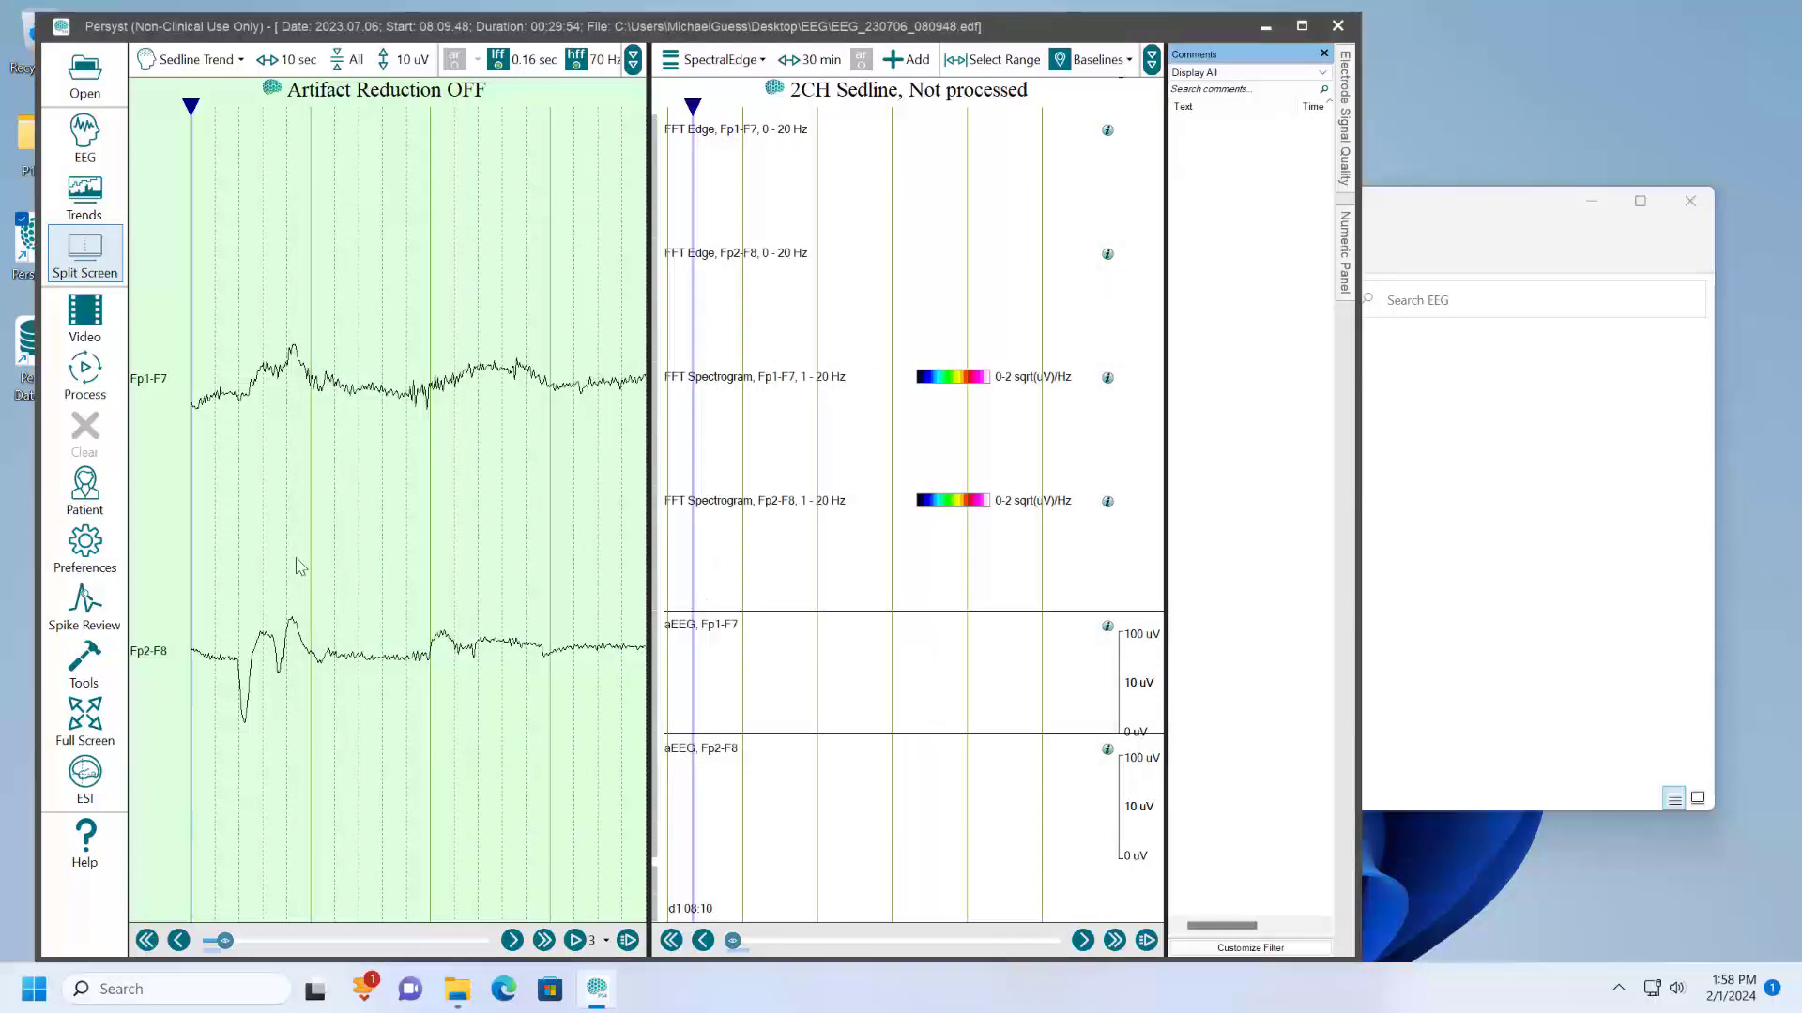
left_click(86, 552)
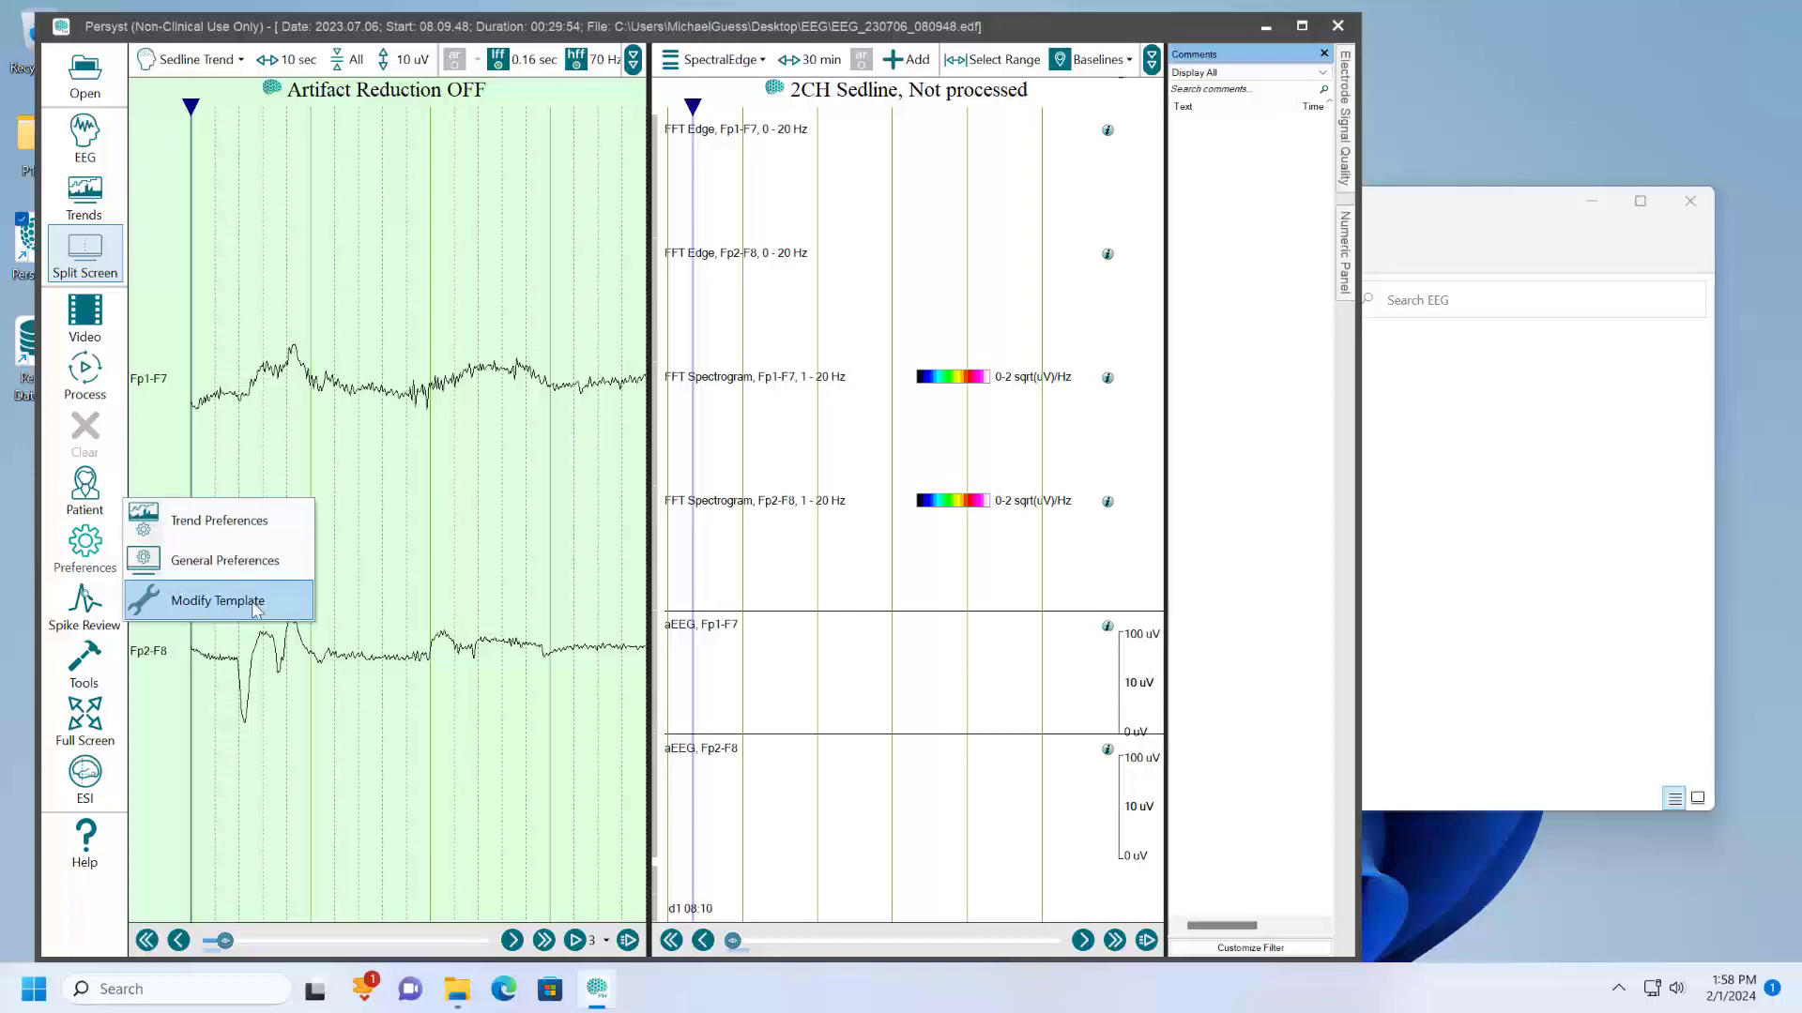
left_click(217, 600)
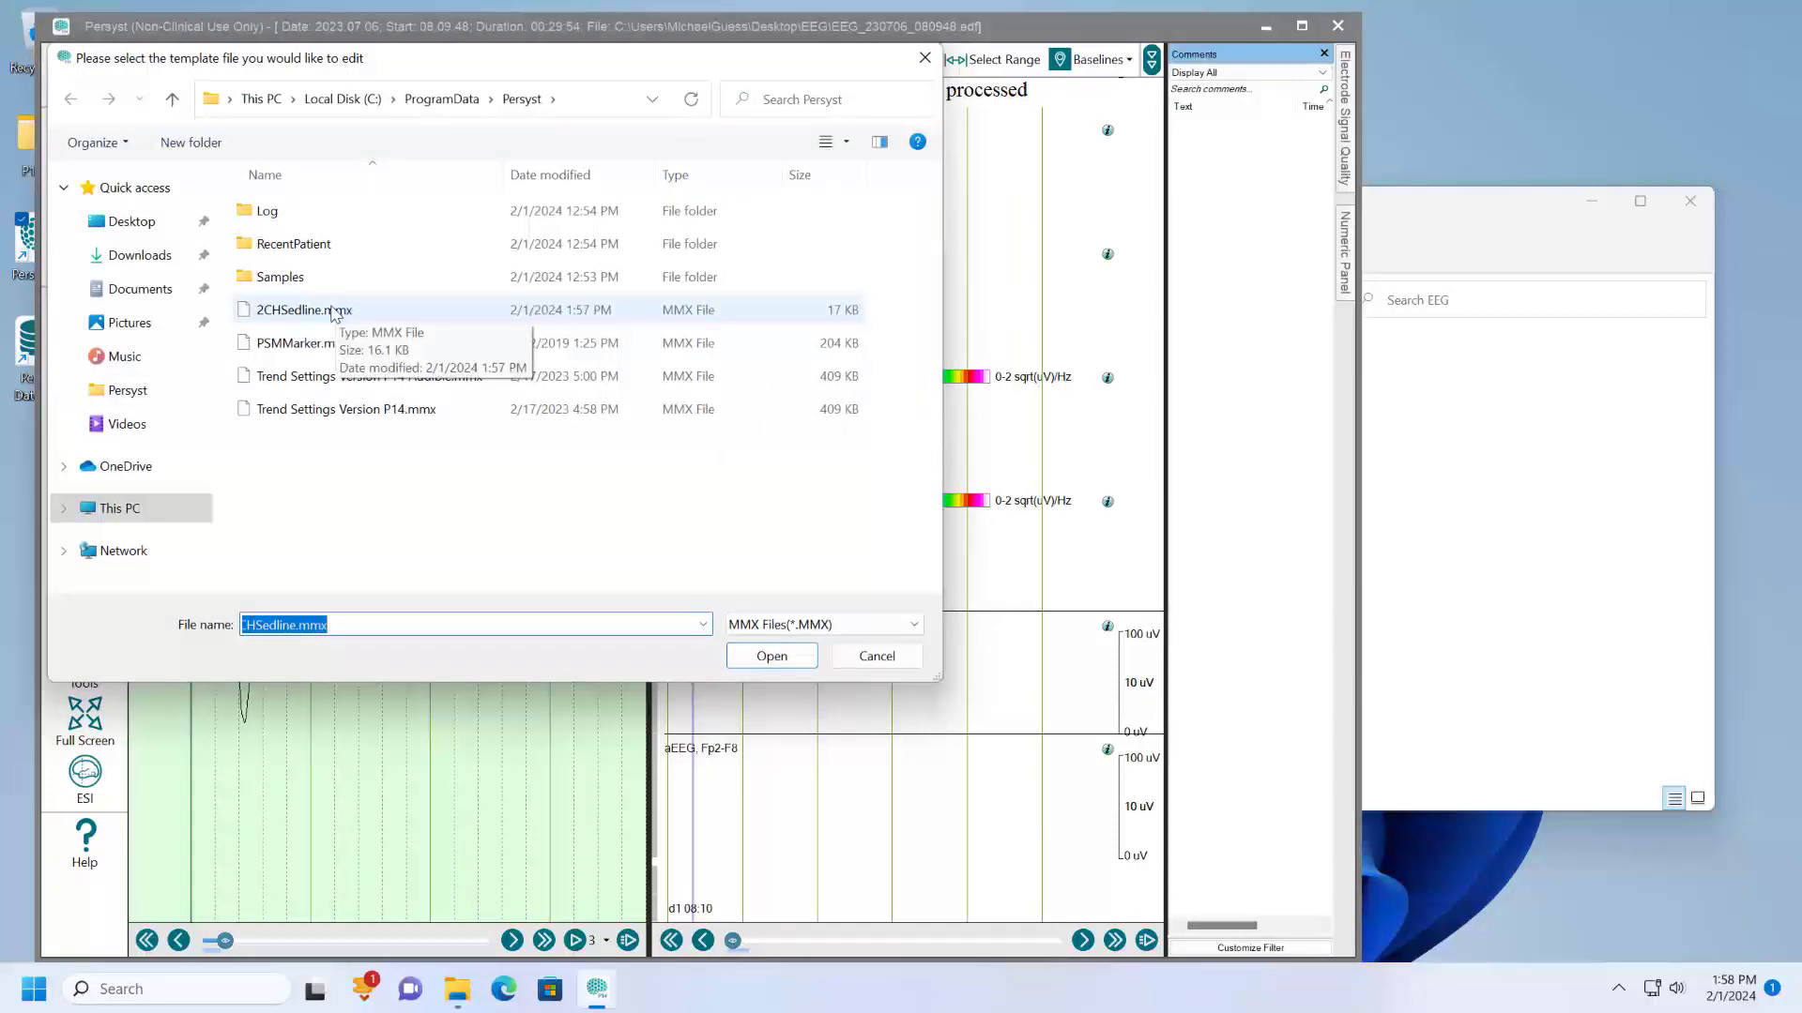
left_click(875, 656)
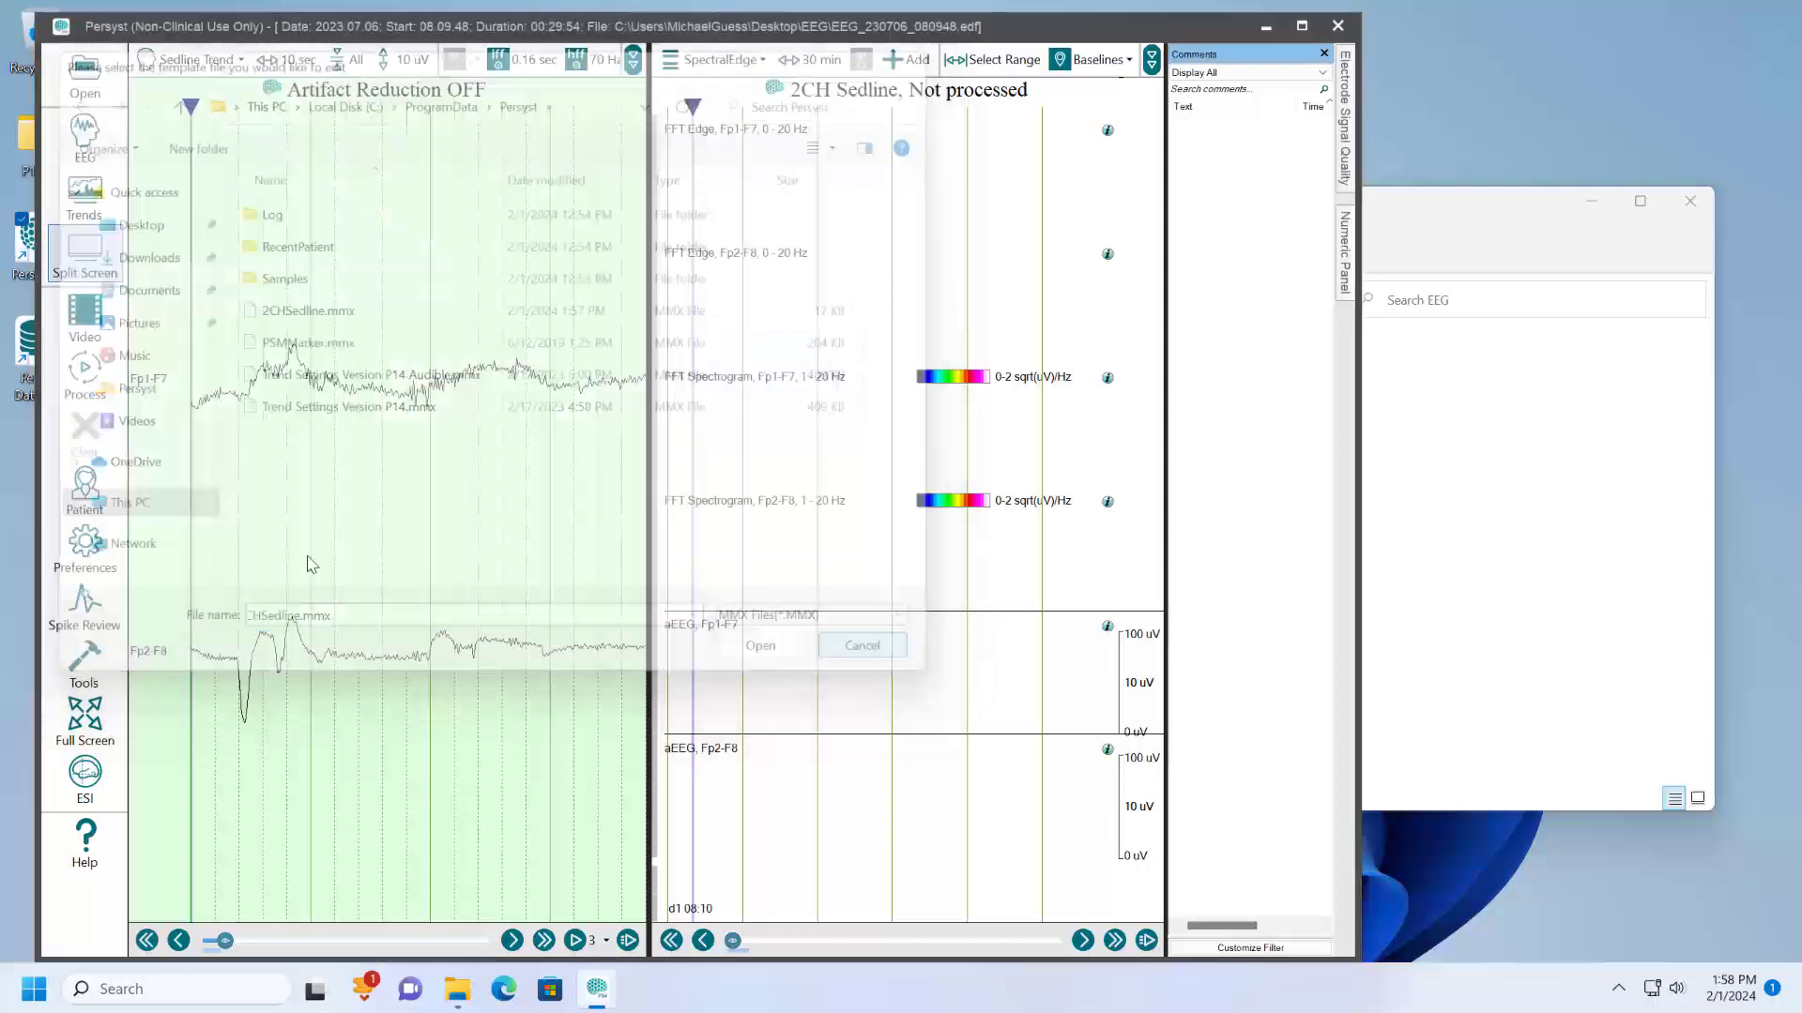
- Open the 2CHSedline.mmx template file for modification and maximize its editing window
left_click(82, 546)
left_click(200, 591)
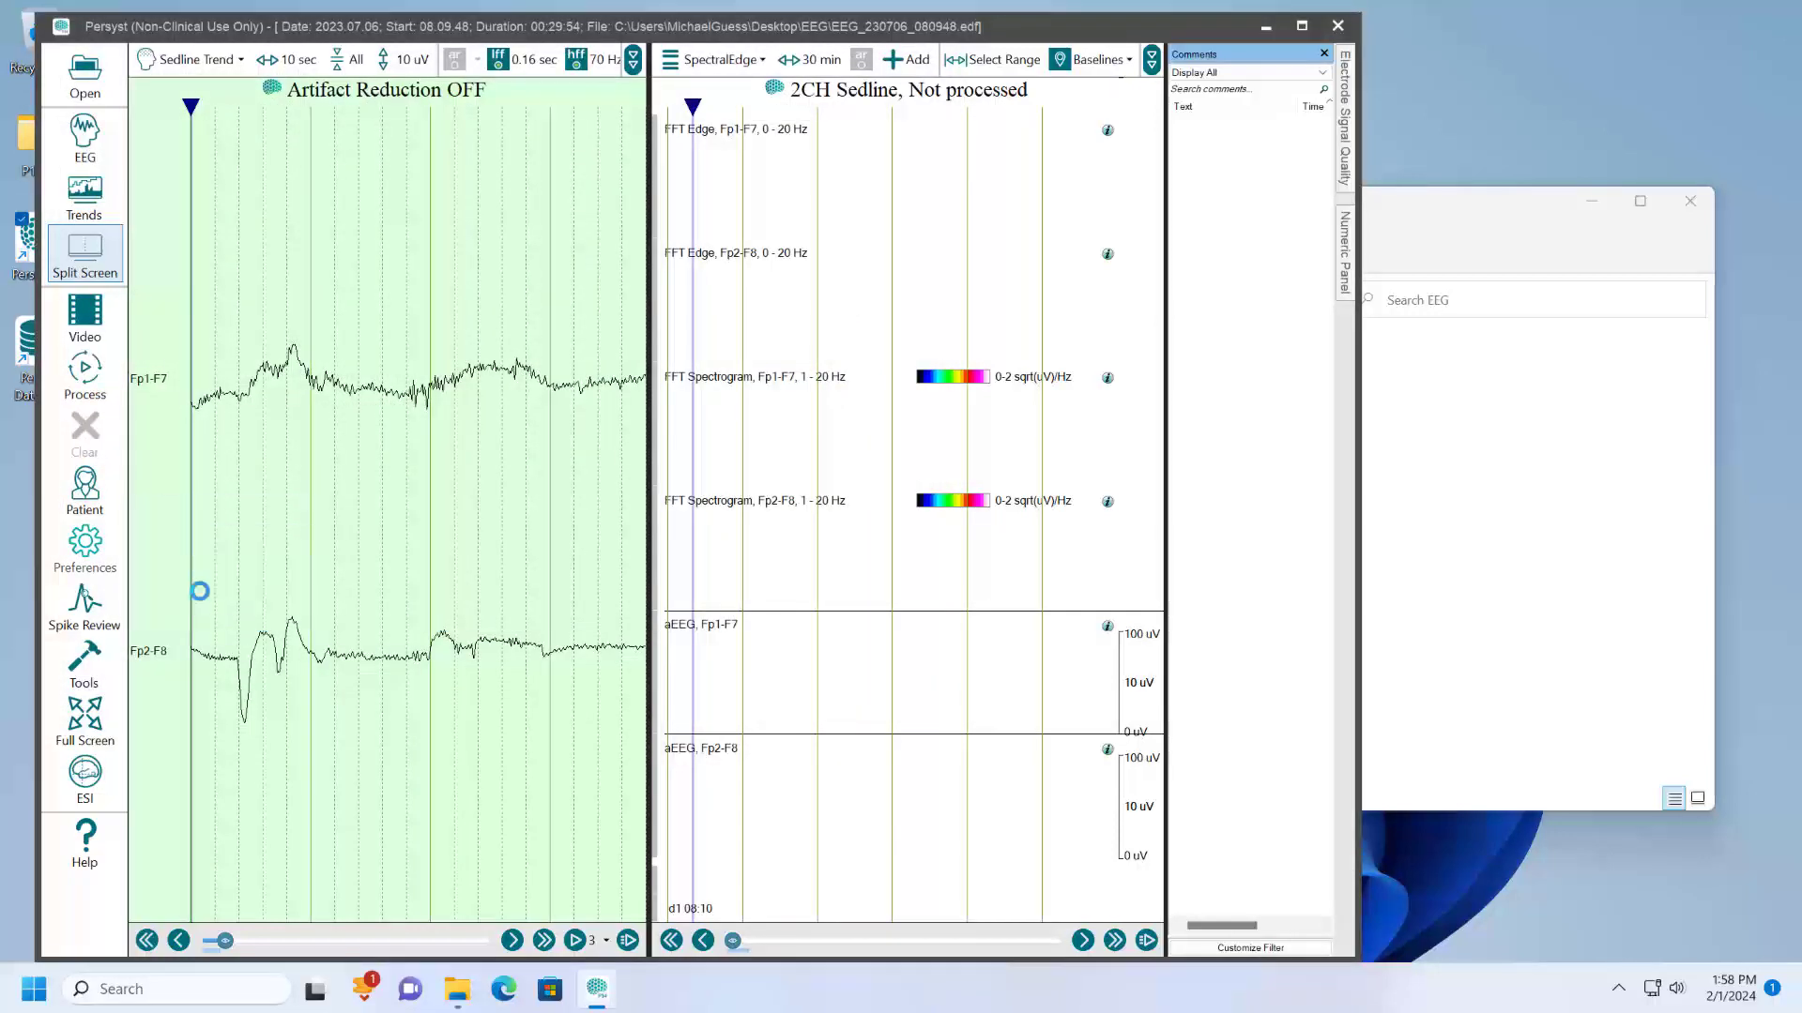
left_click(310, 319)
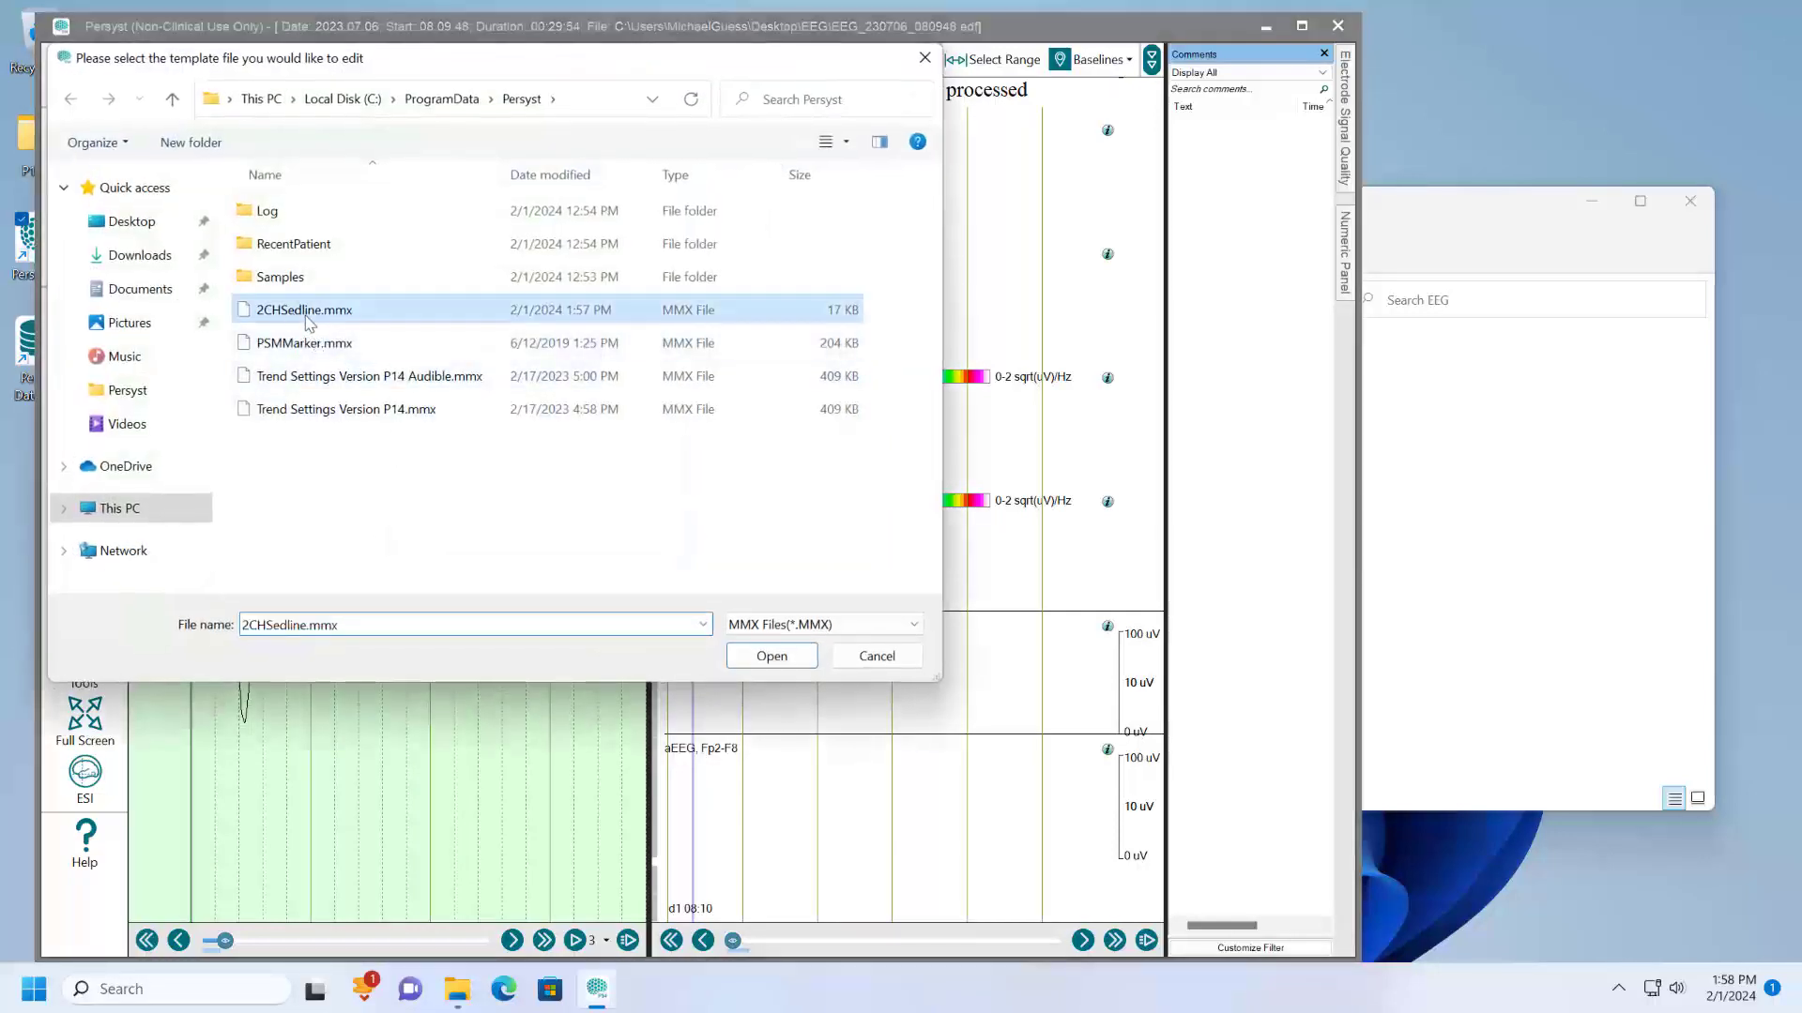
left_click(767, 659)
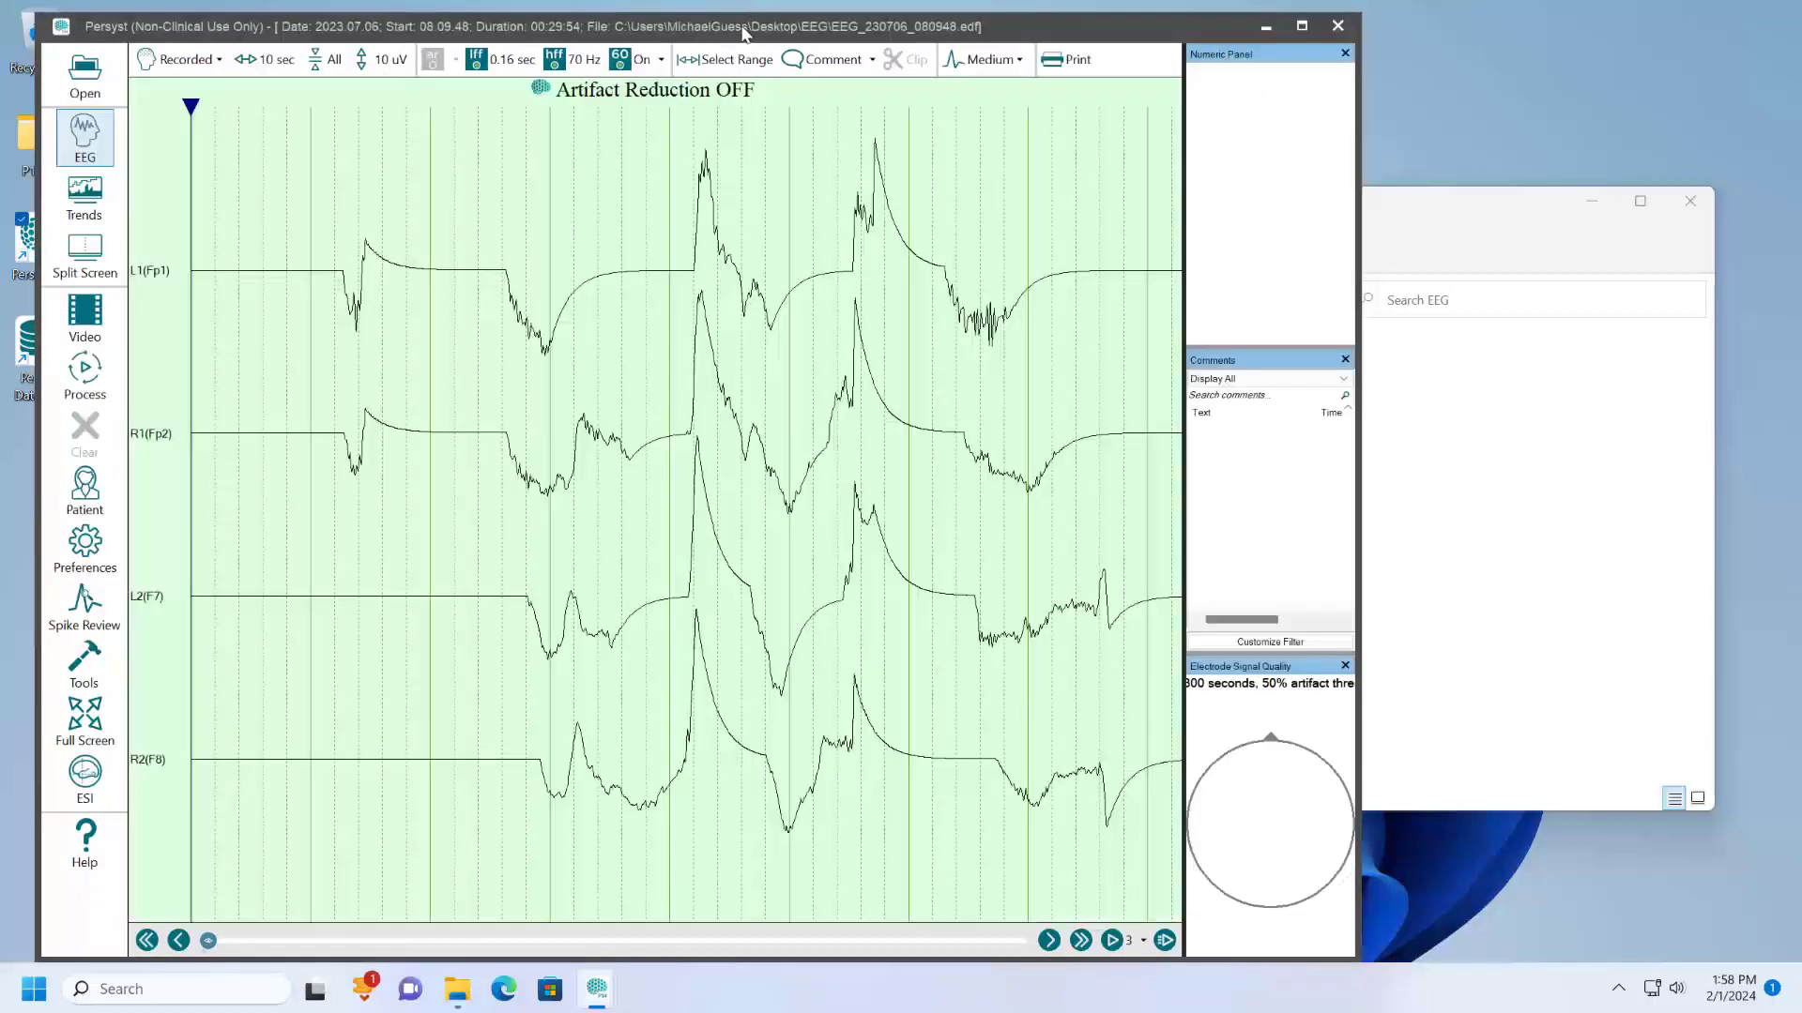
left_click_drag(741, 33, 830, 26)
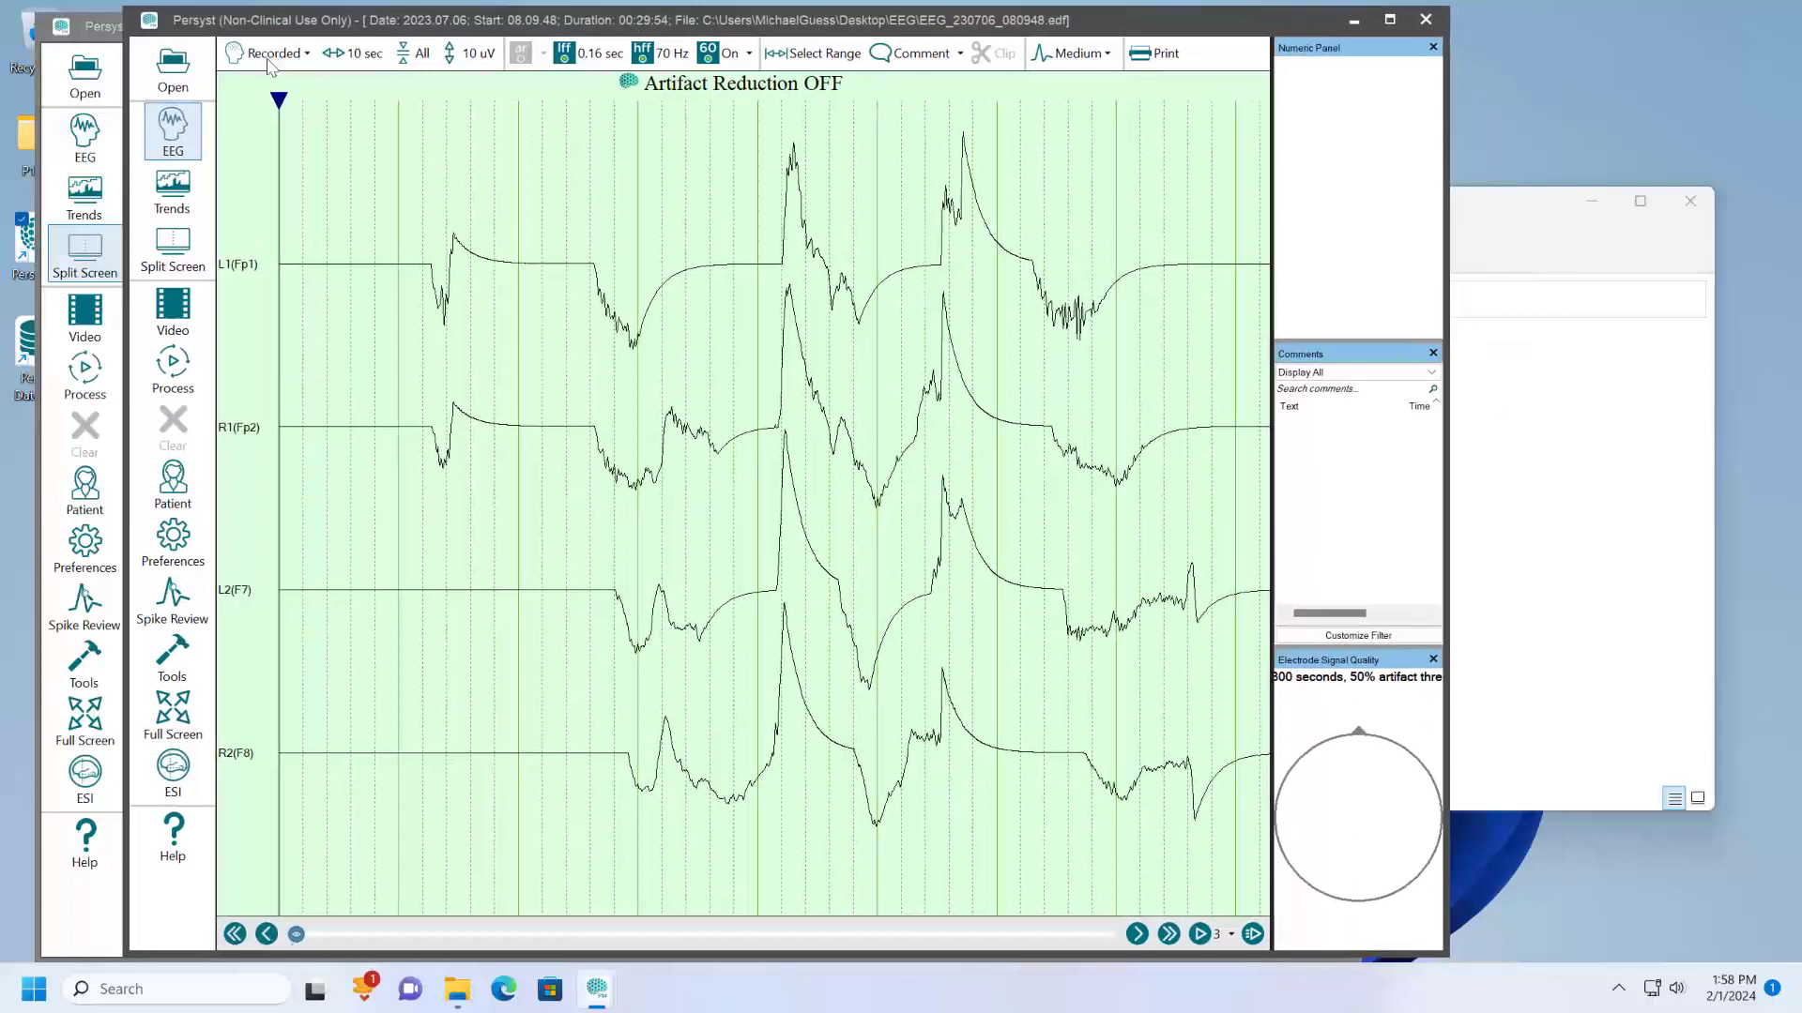
left_click(173, 532)
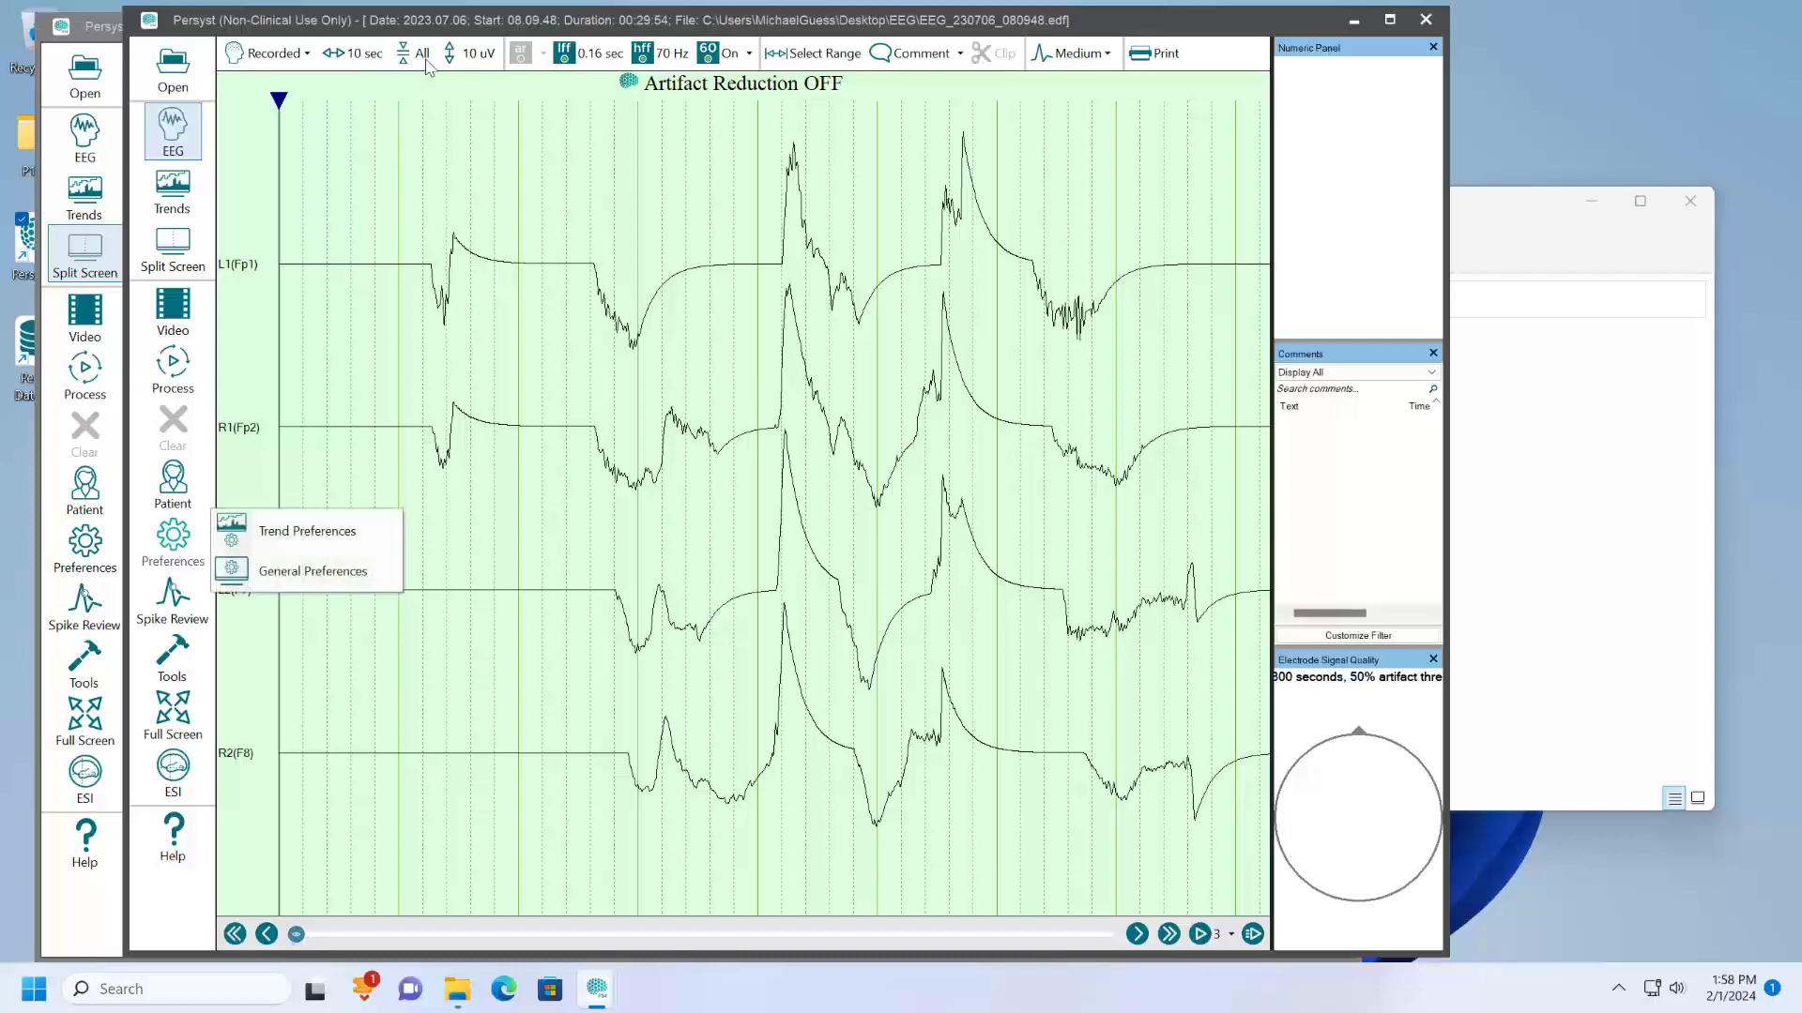
double_click(453, 20)
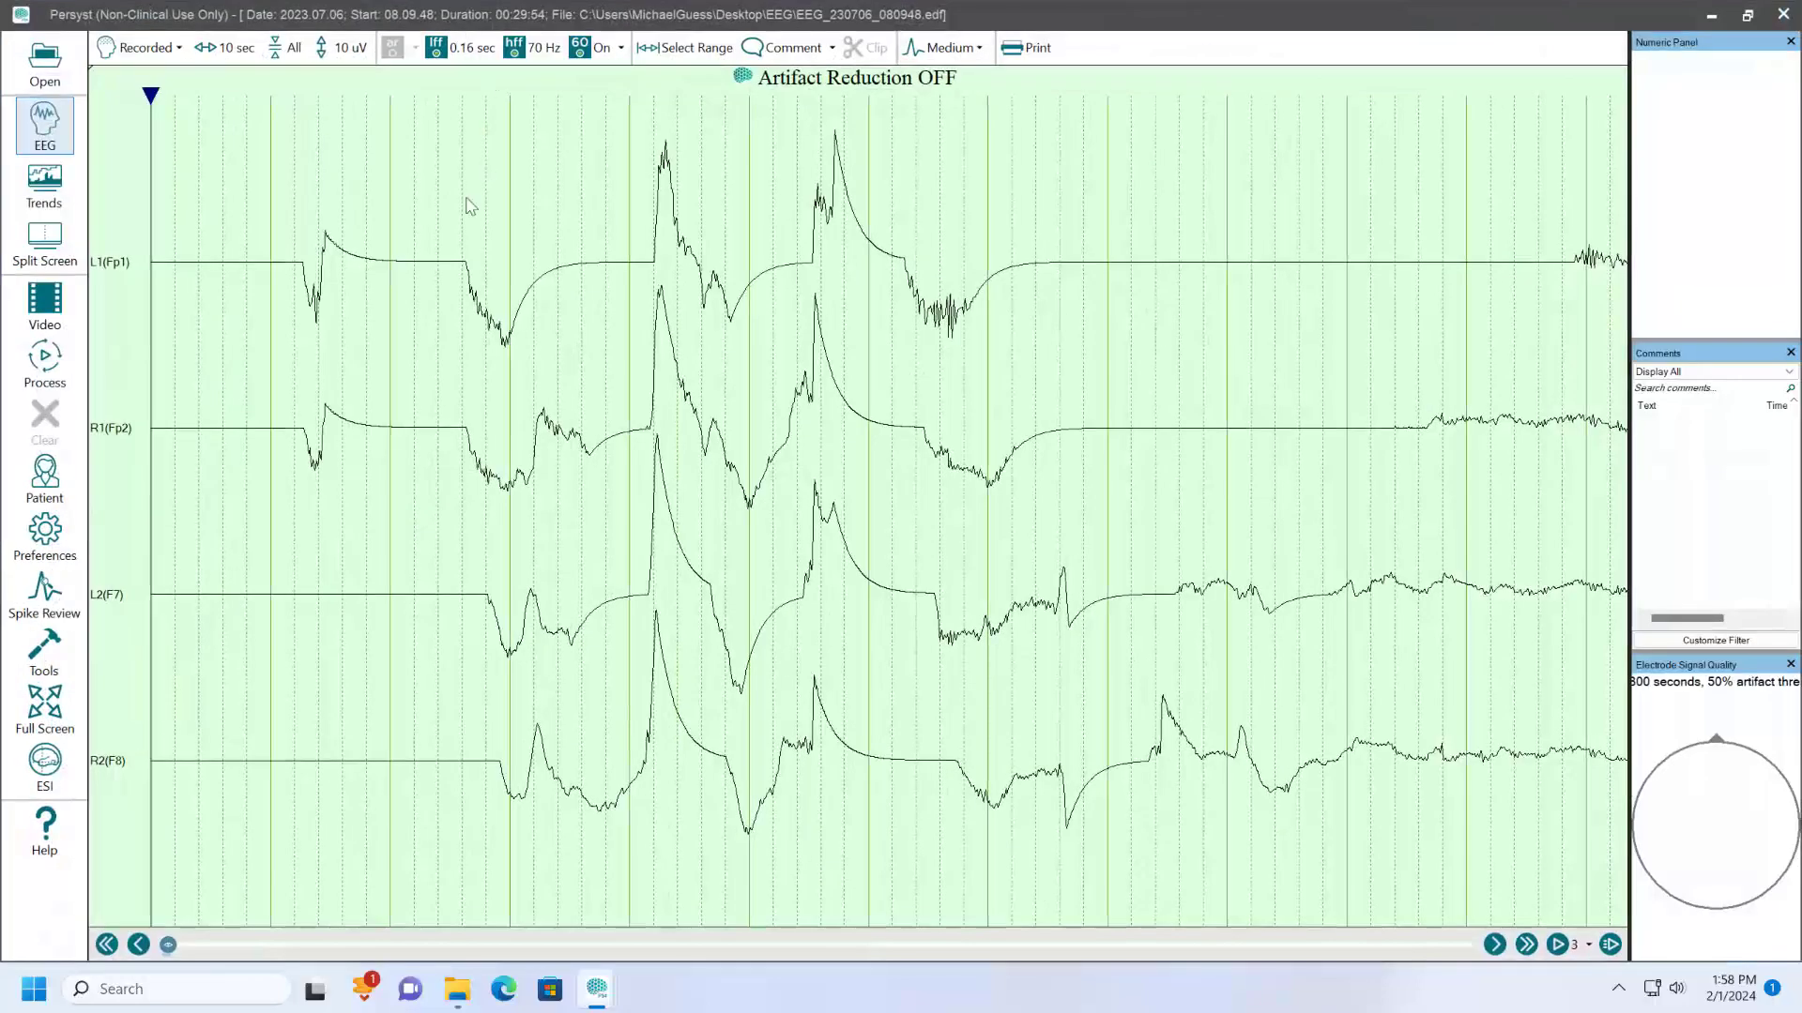
- Show EEG and trends in split screen and close the Electrode Signal Quality and Numeric Panel panes
left_click(67, 242)
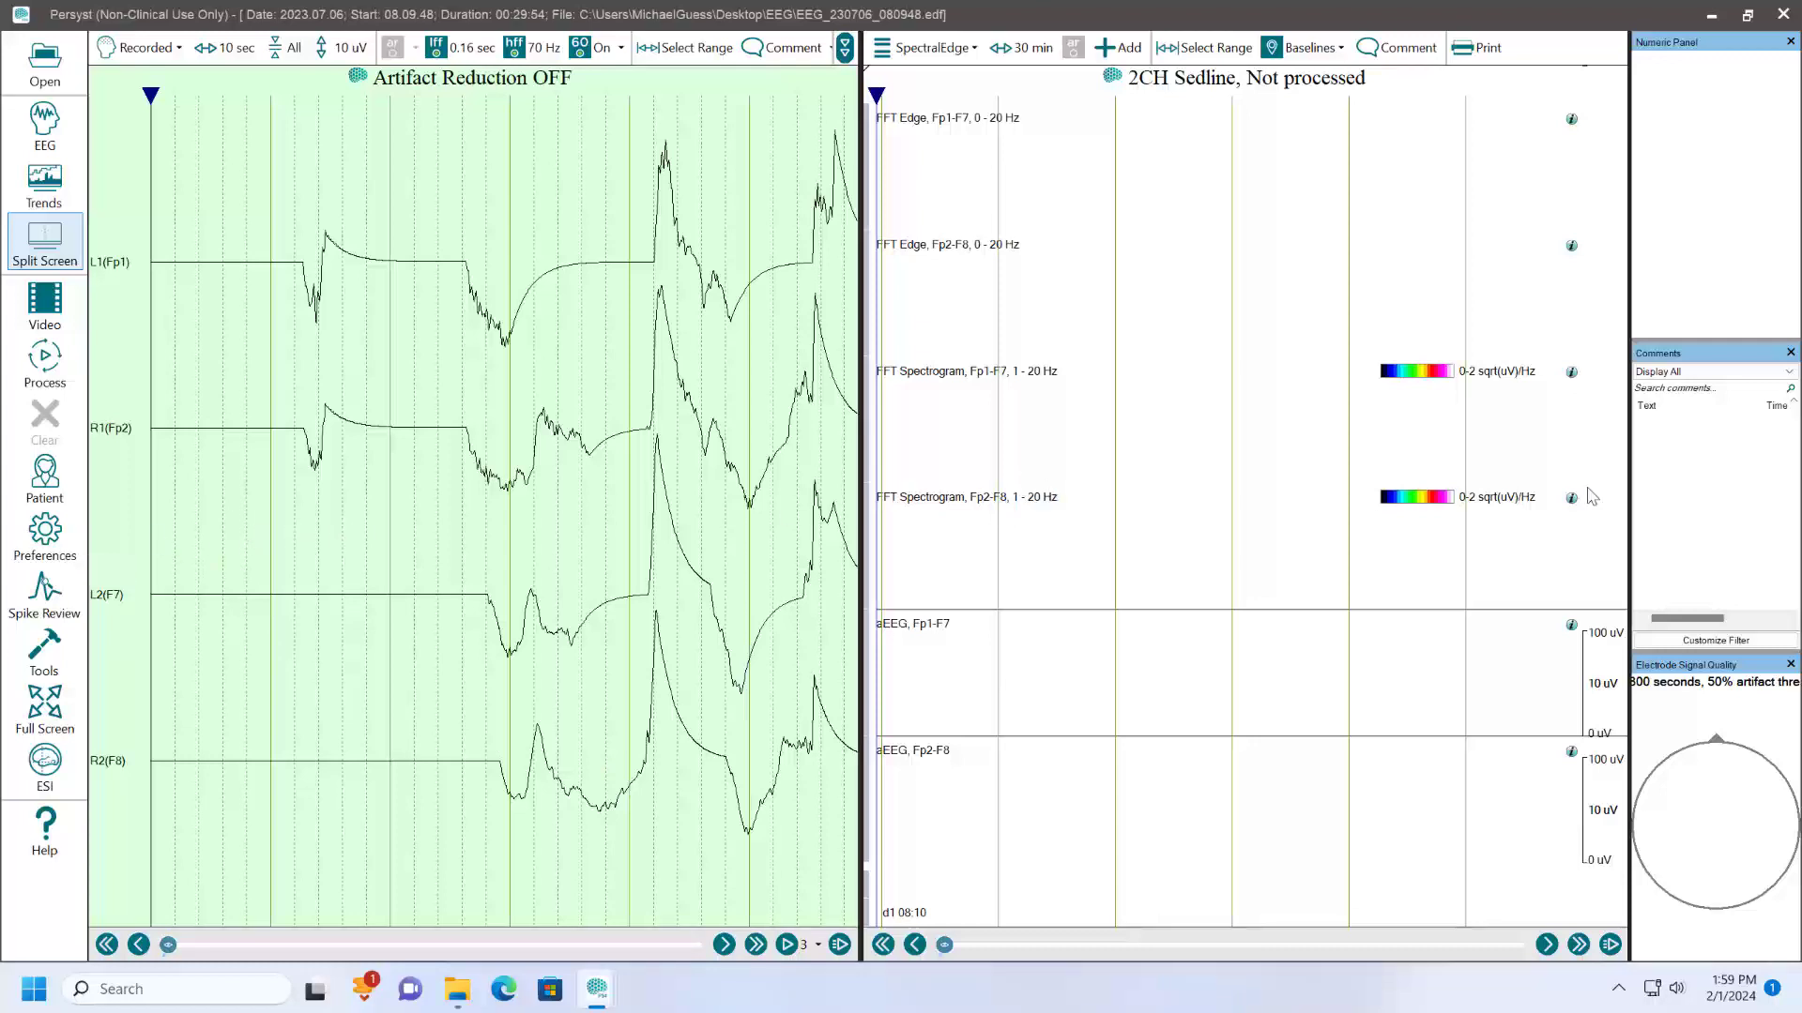
left_click(1776, 668)
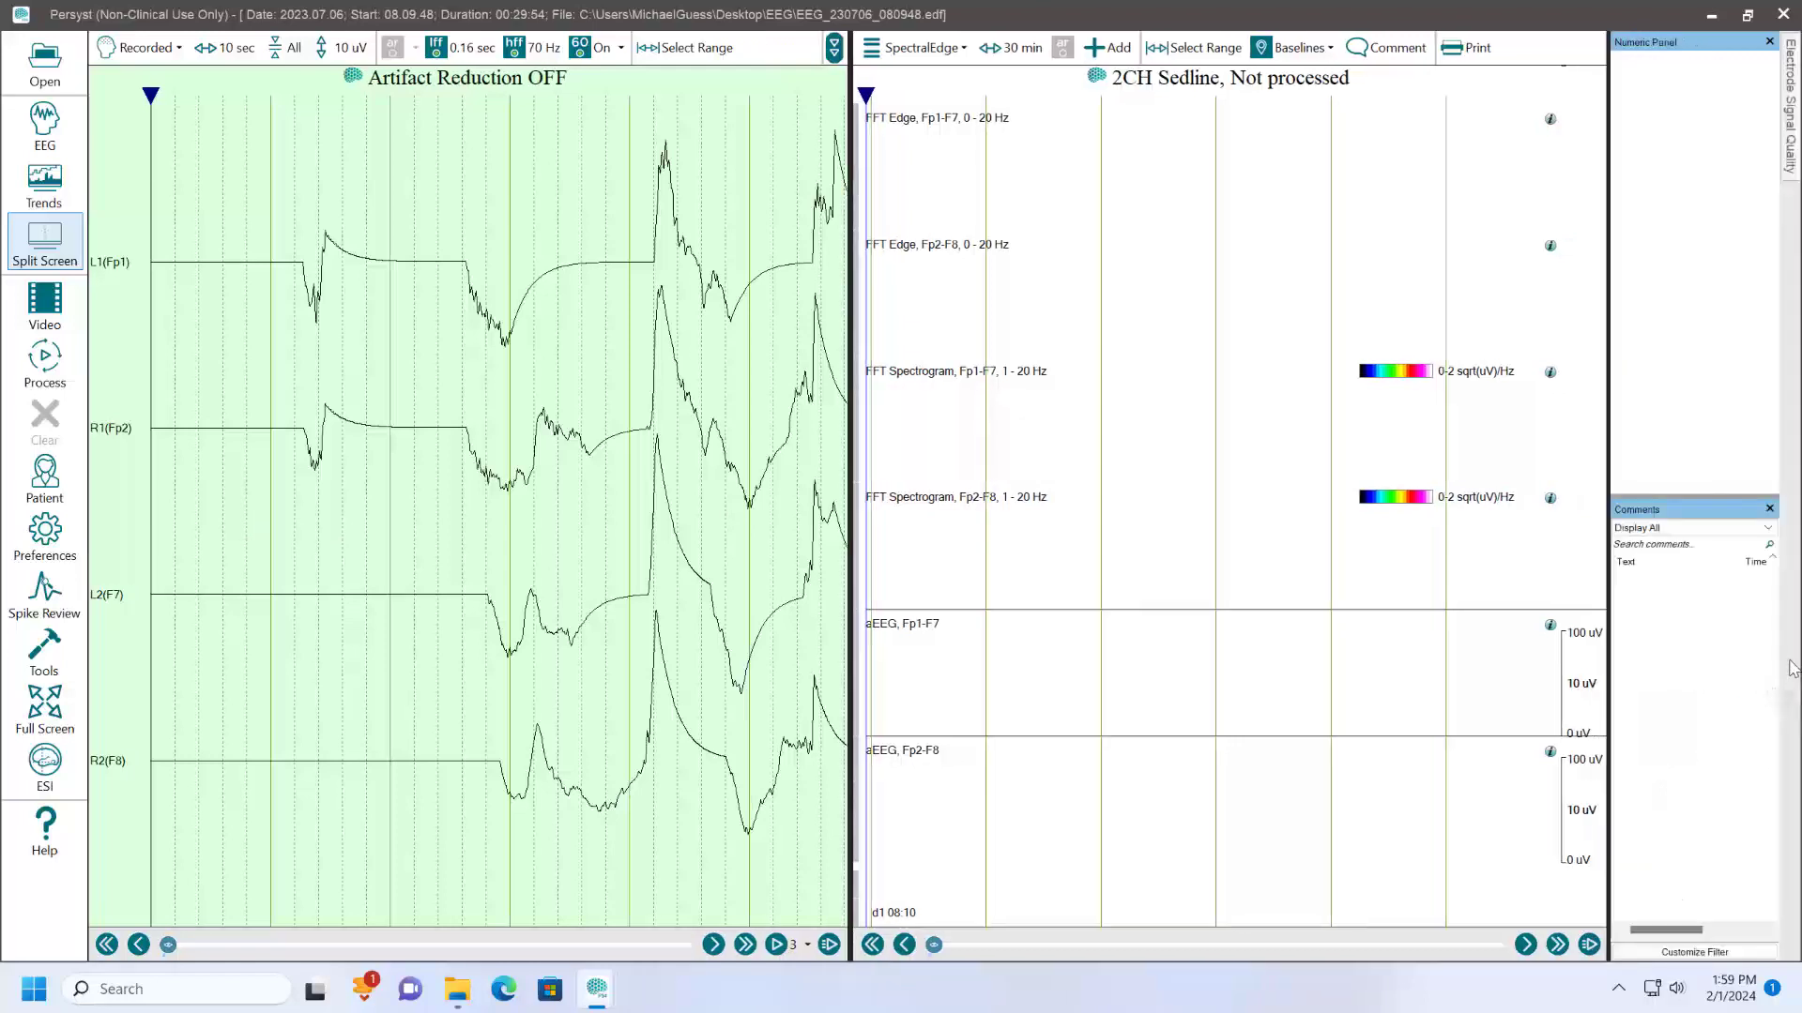
left_click(1769, 41)
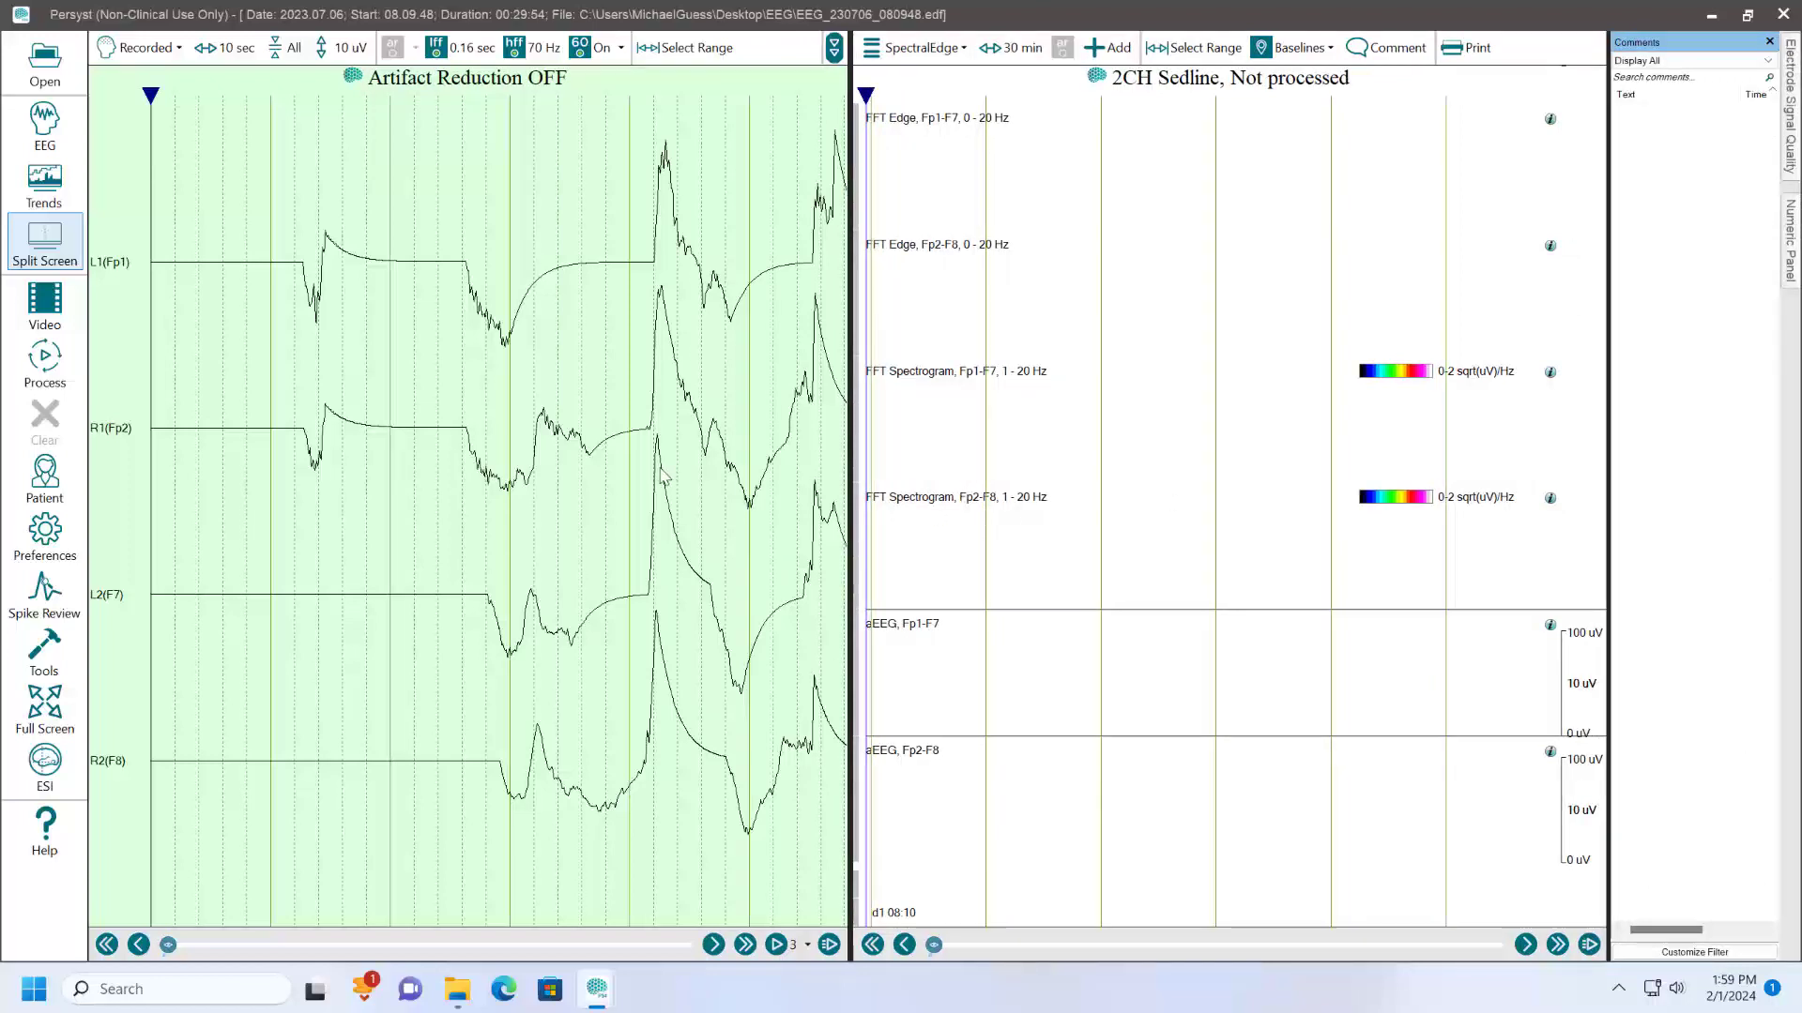
- Duplicate the SpectralEdge trend panel and rename the copy VsBaseline FFT
left_click(928, 54)
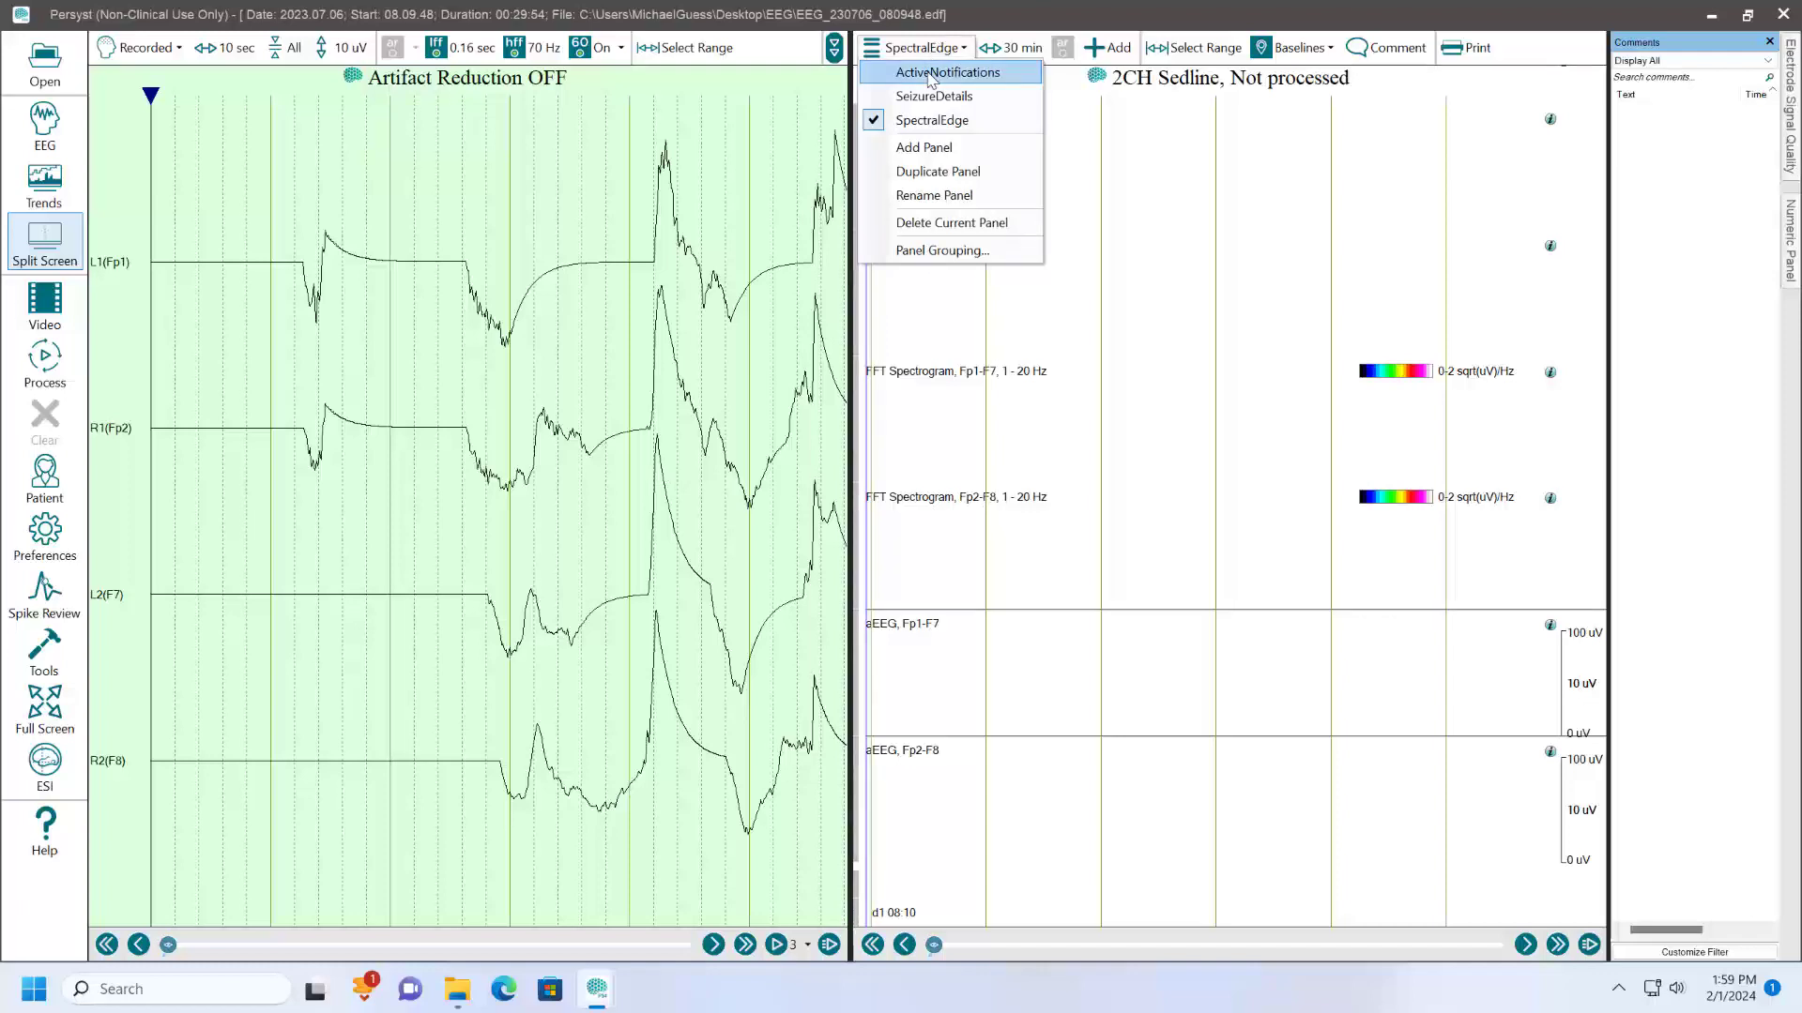
left_click(934, 178)
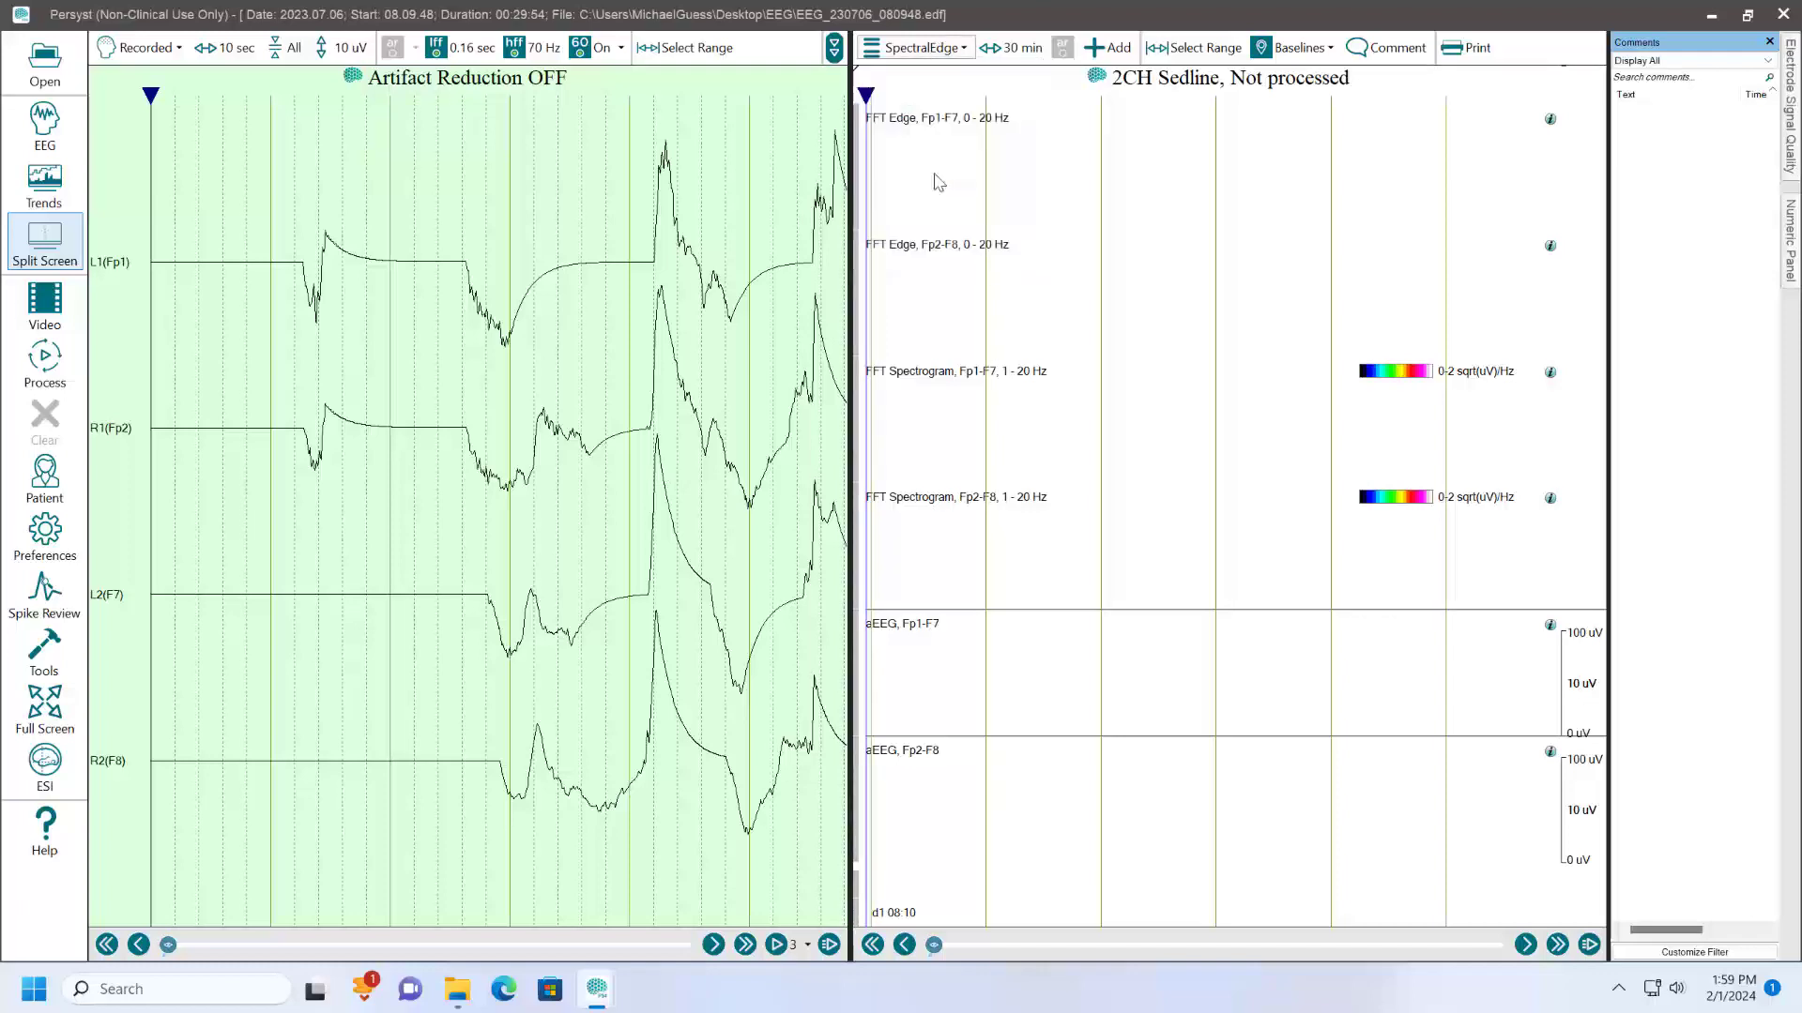
left_click(927, 48)
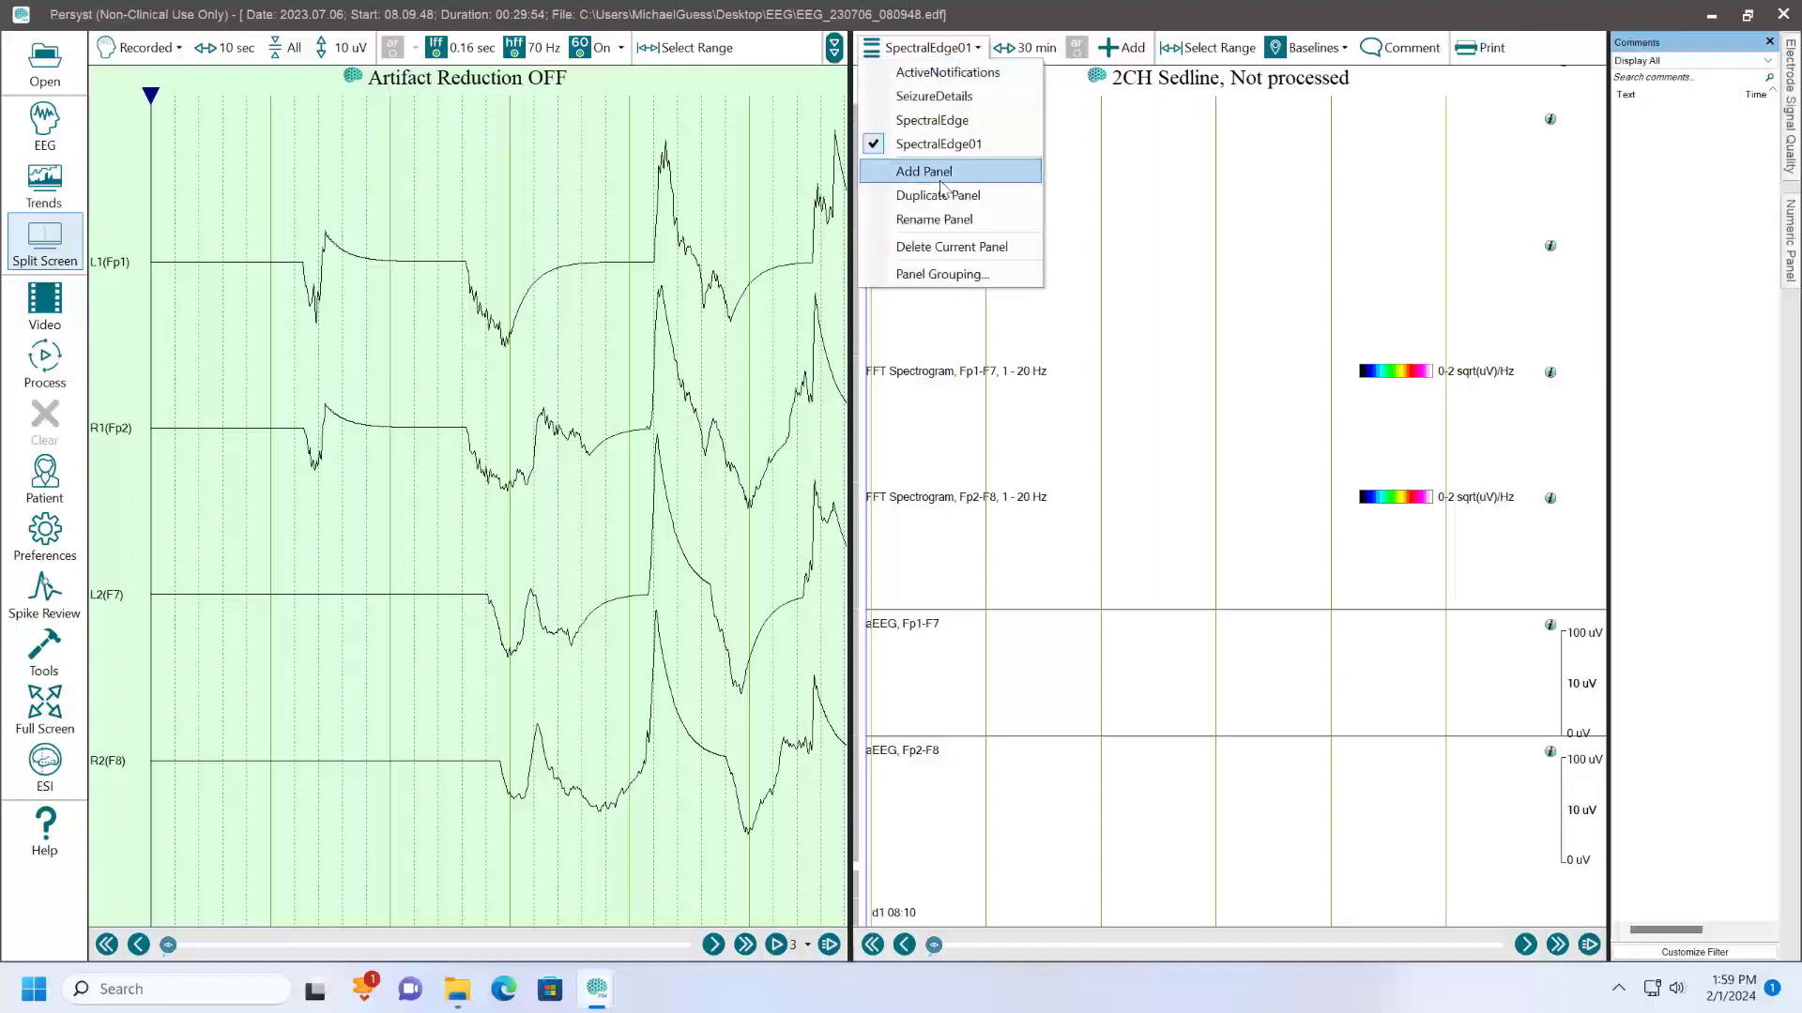
left_click(946, 218)
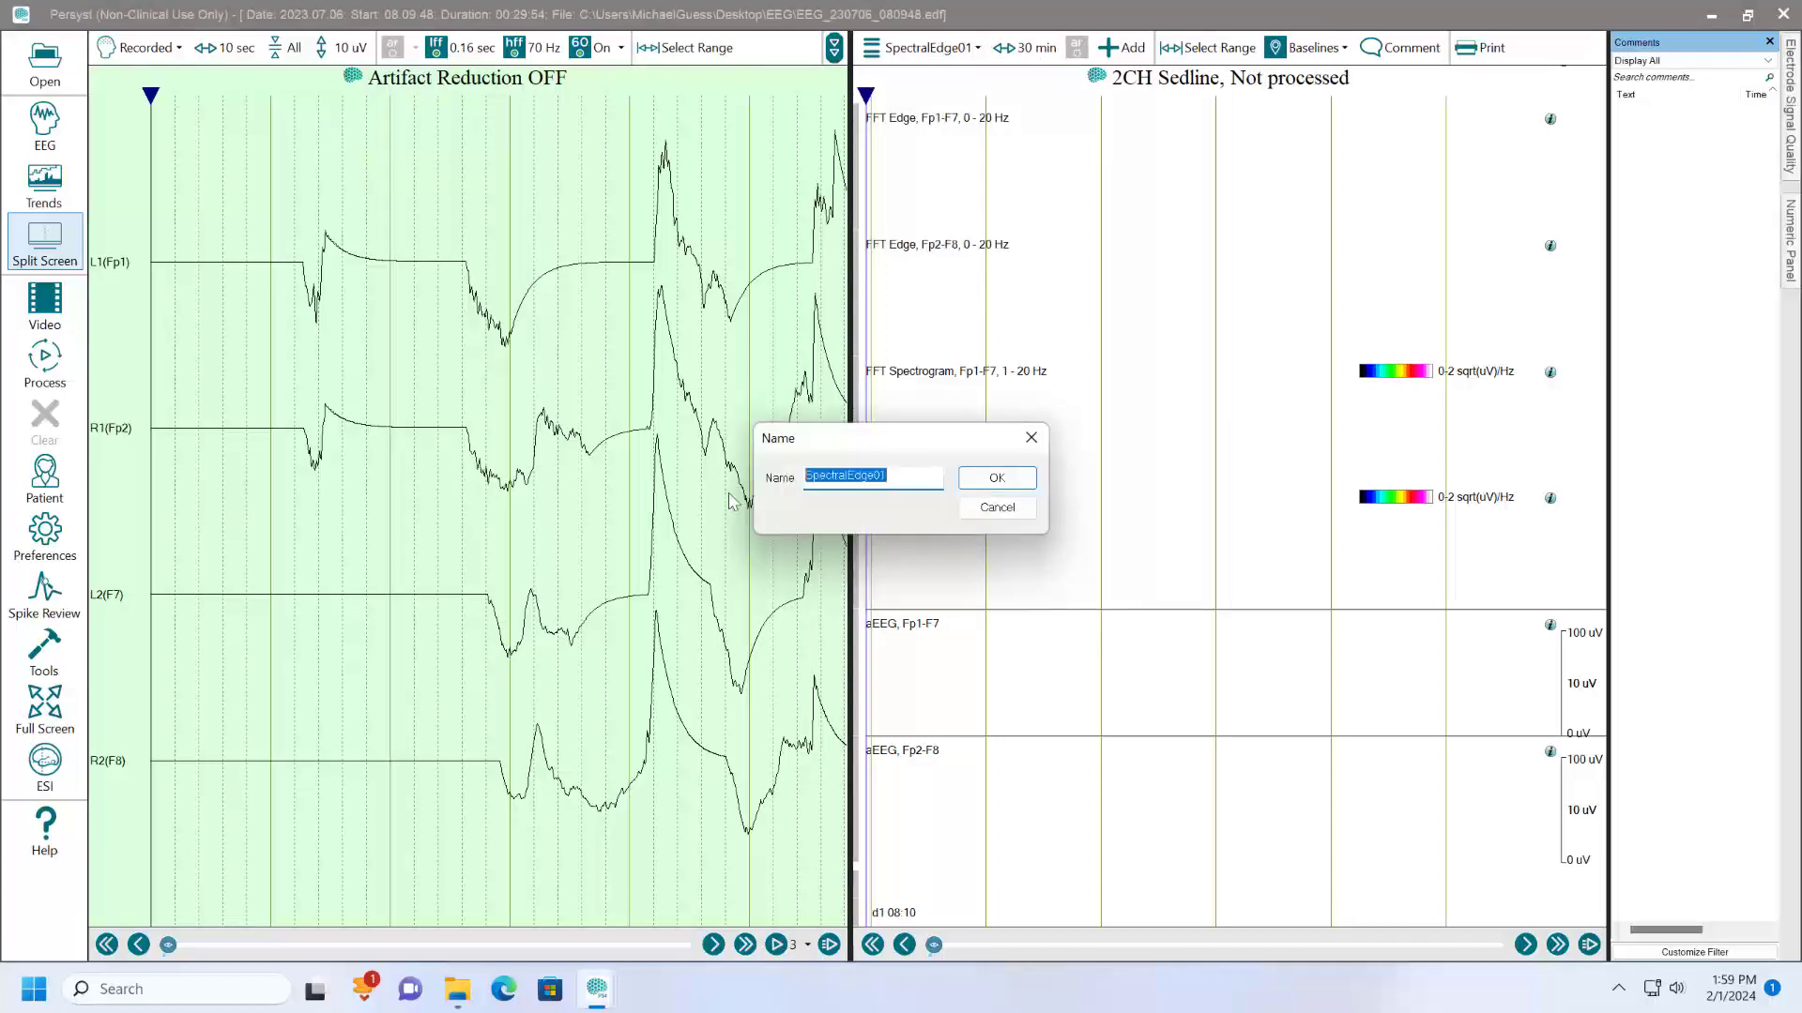
type("F")
type("sBaseline ")
type("FFT")
left_click(997, 477)
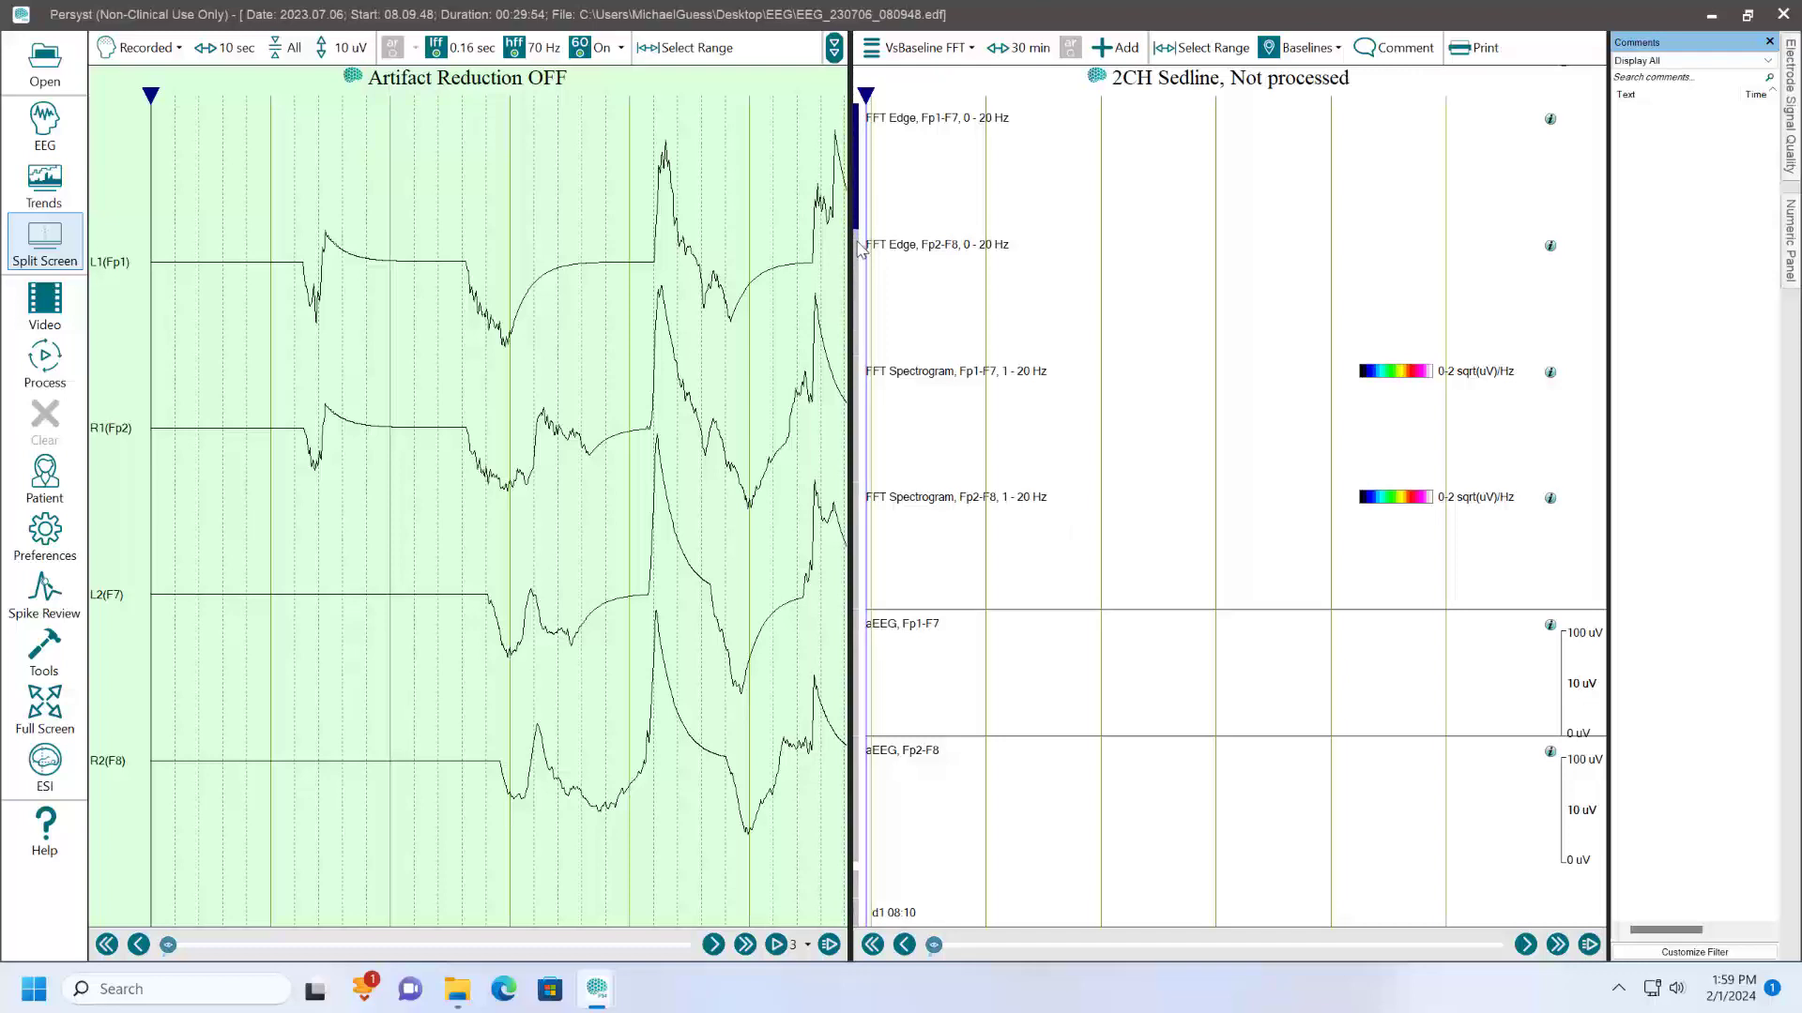
- Delete the FFT Edge trends for Fp1-F7 and Fp2-F8 from the VsBaseline FFT panel
left_click(856, 247, "ctrl")
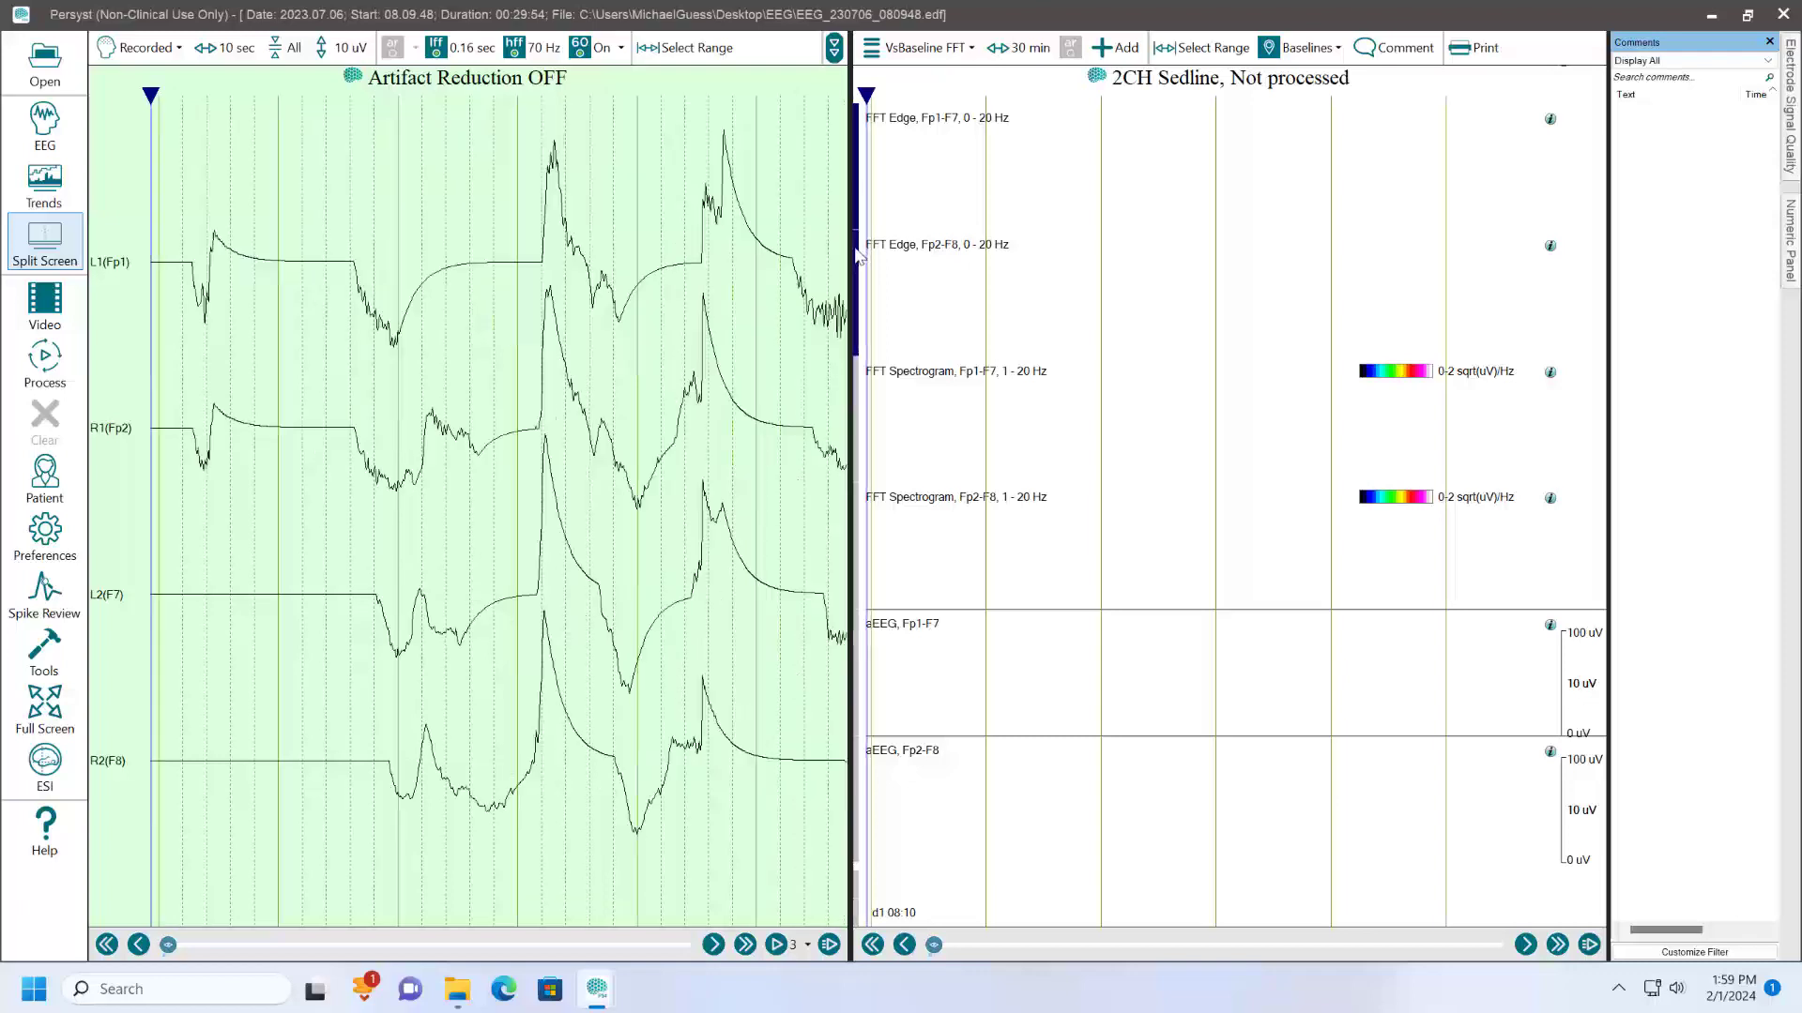
right_click(857, 252)
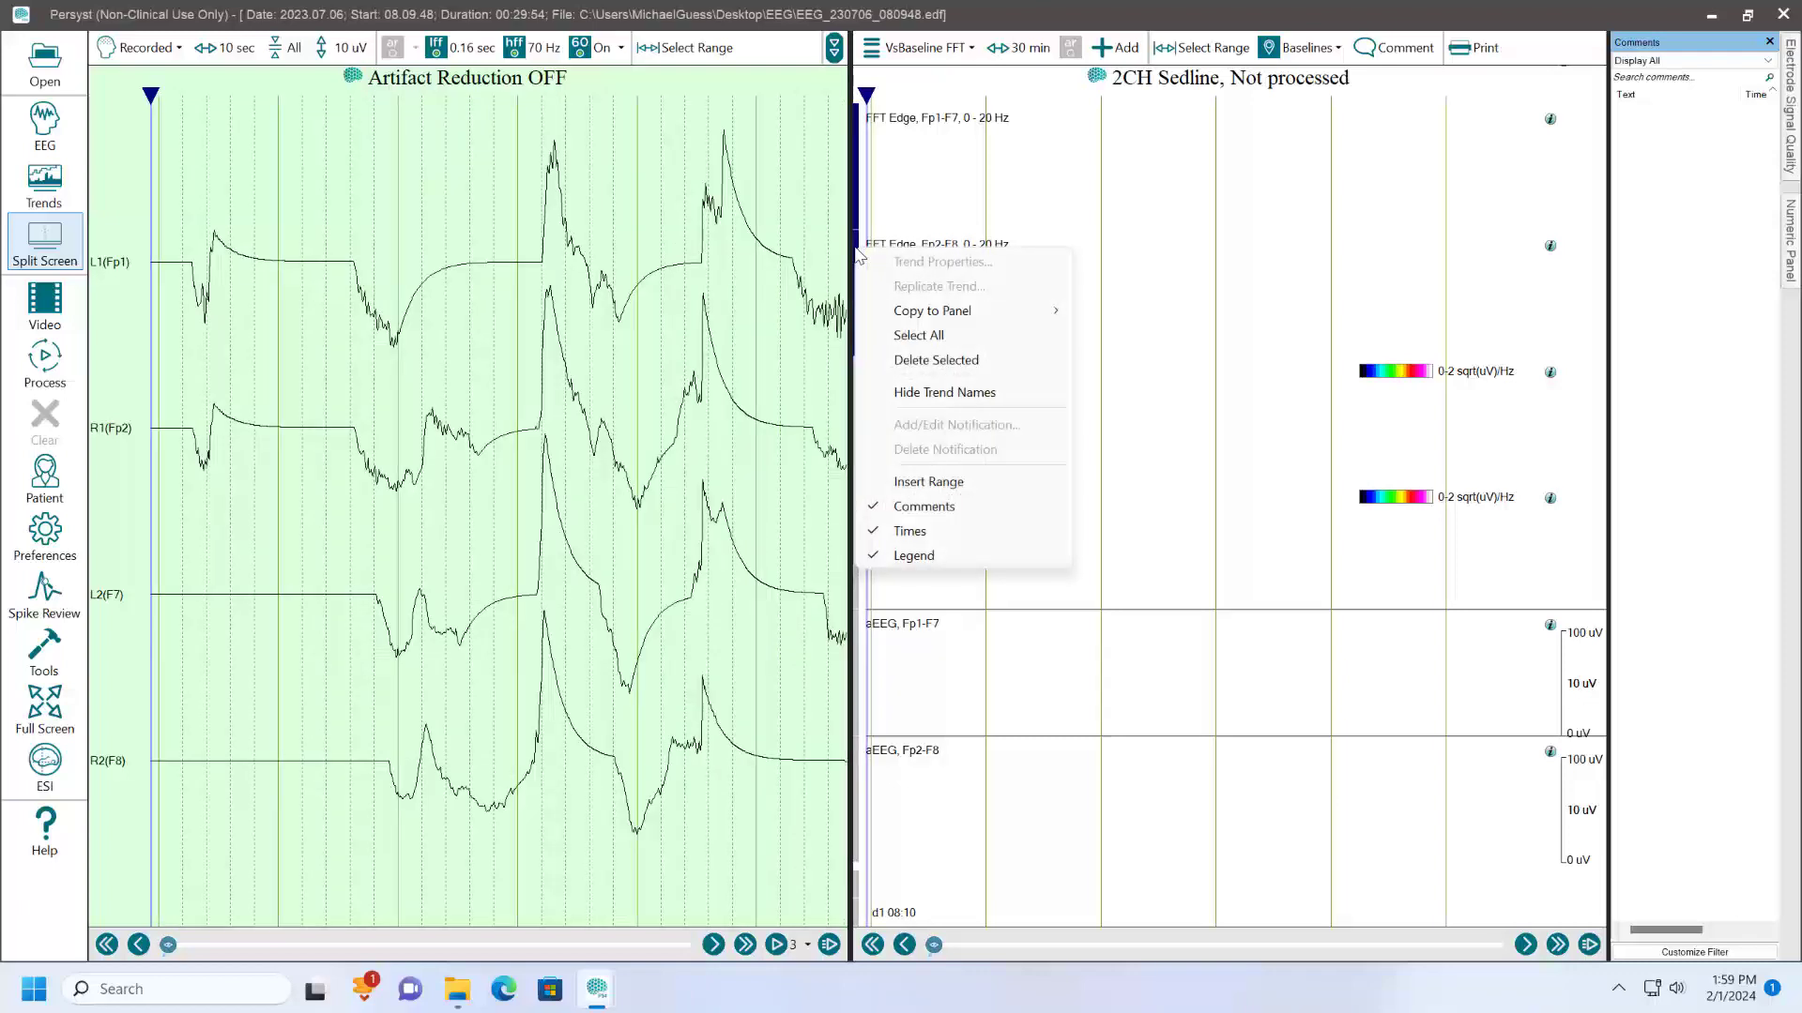
left_click(933, 361)
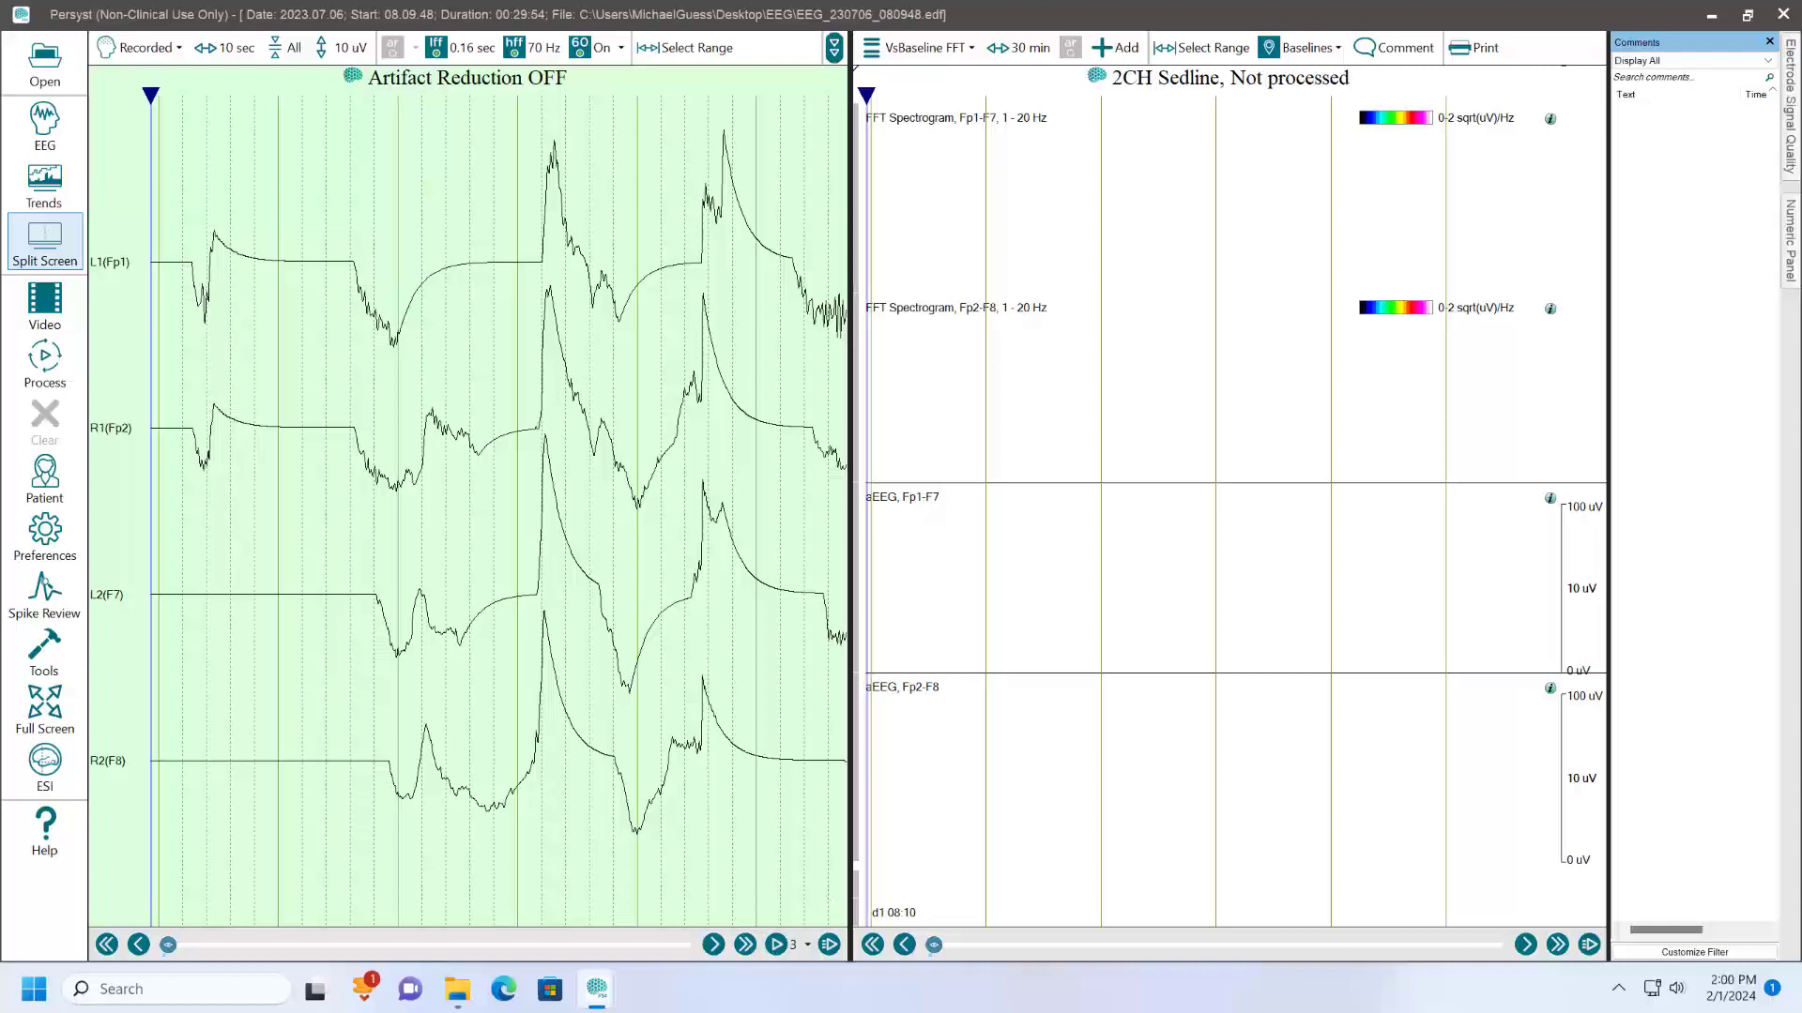
- Create a new trend of type VsBaselineNValue for the VsBaseline FFT panel
left_click(1108, 51)
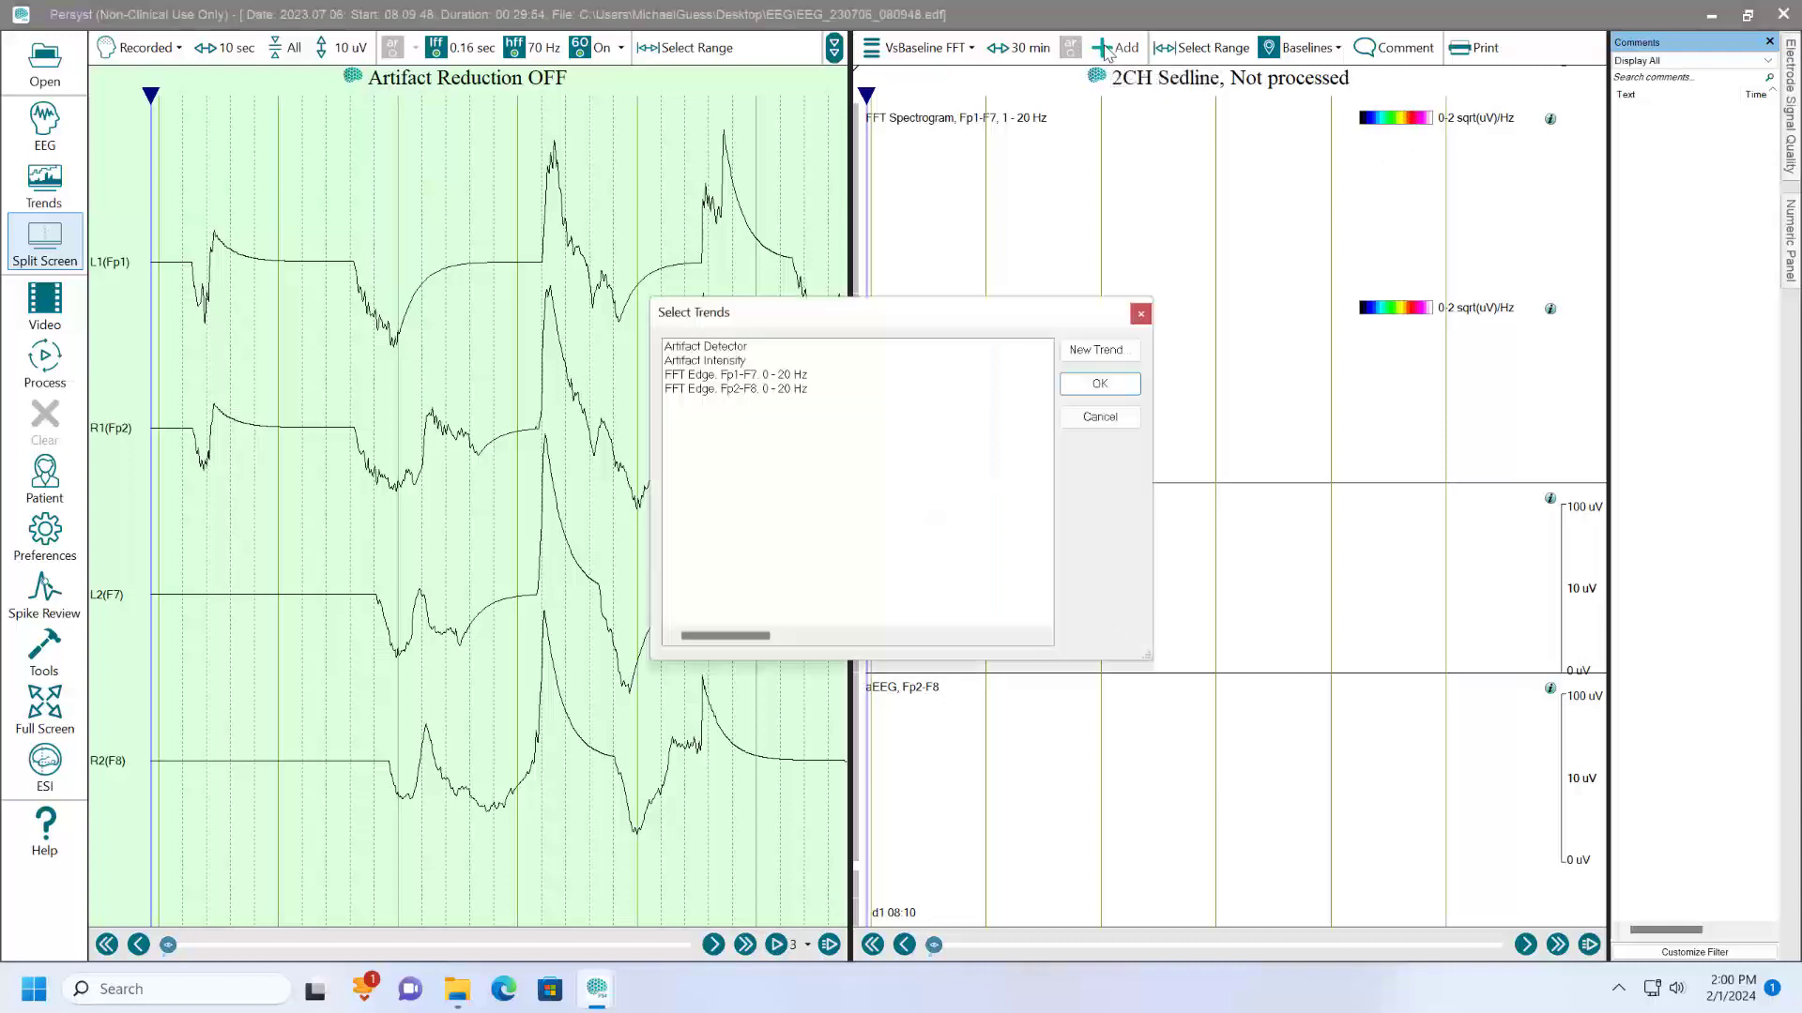
left_click(1096, 351)
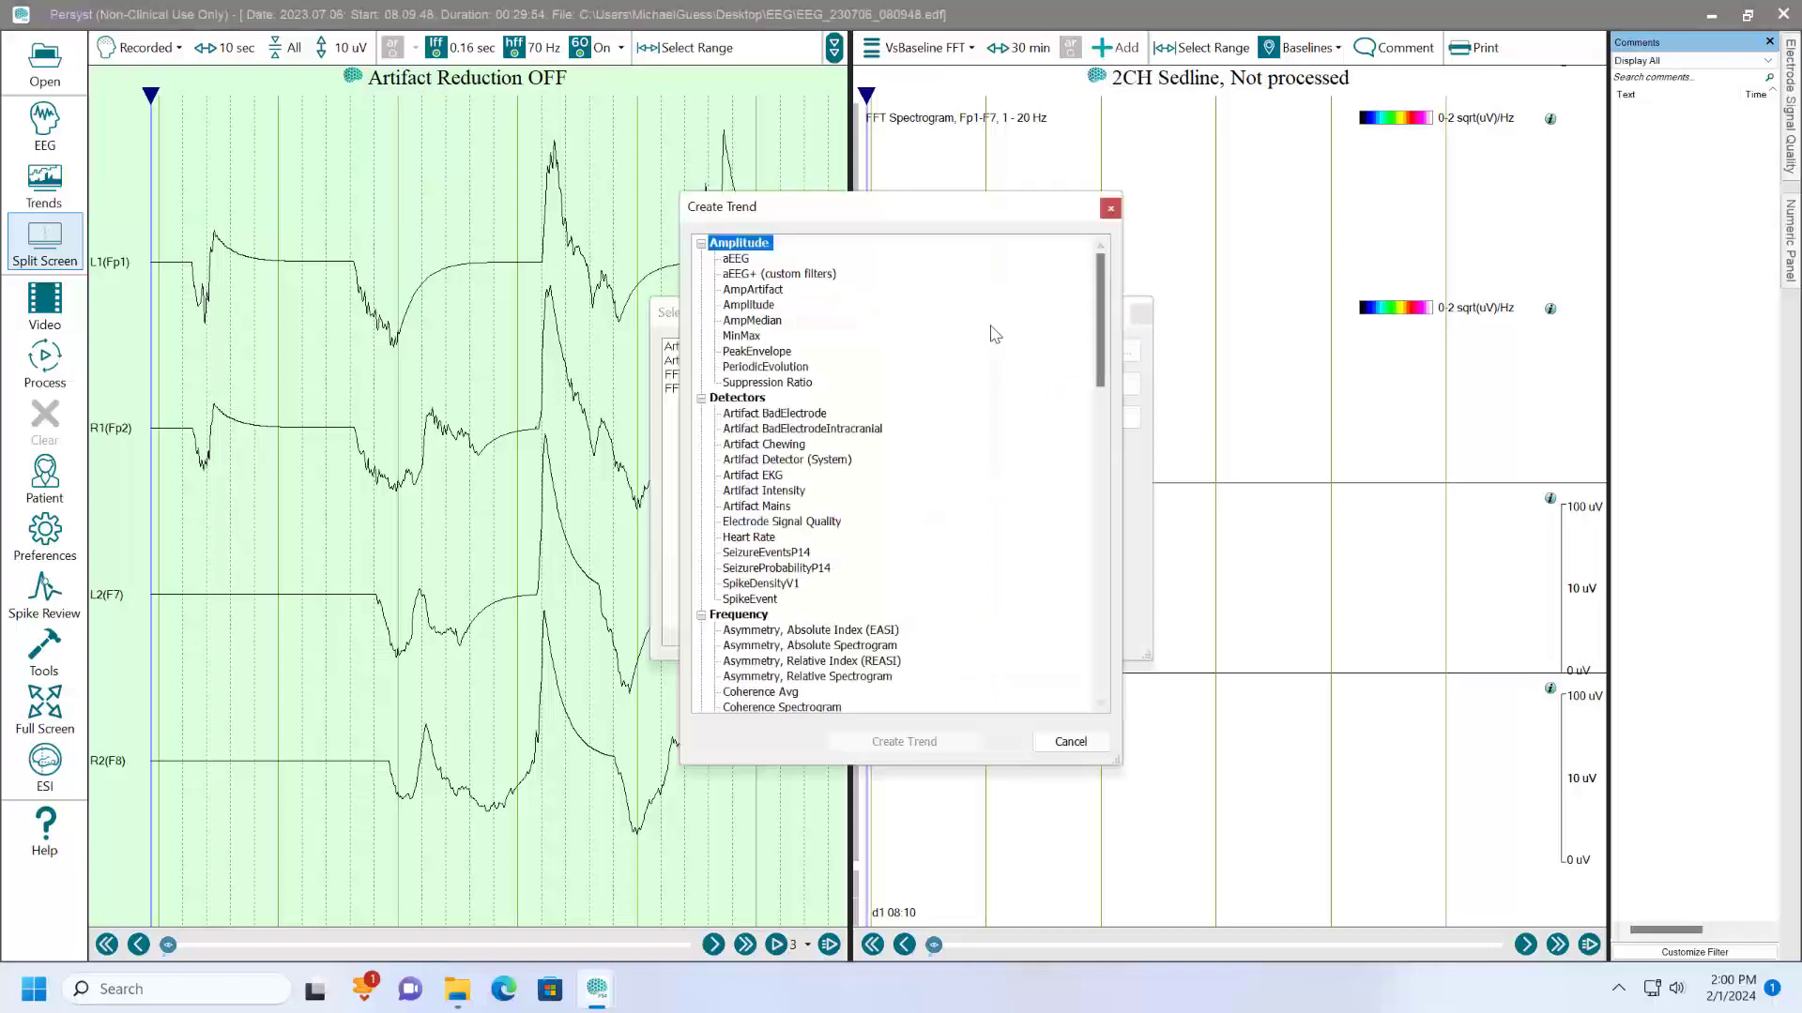
scroll(994, 333, "down", 10)
scroll(995, 338, "down", 2)
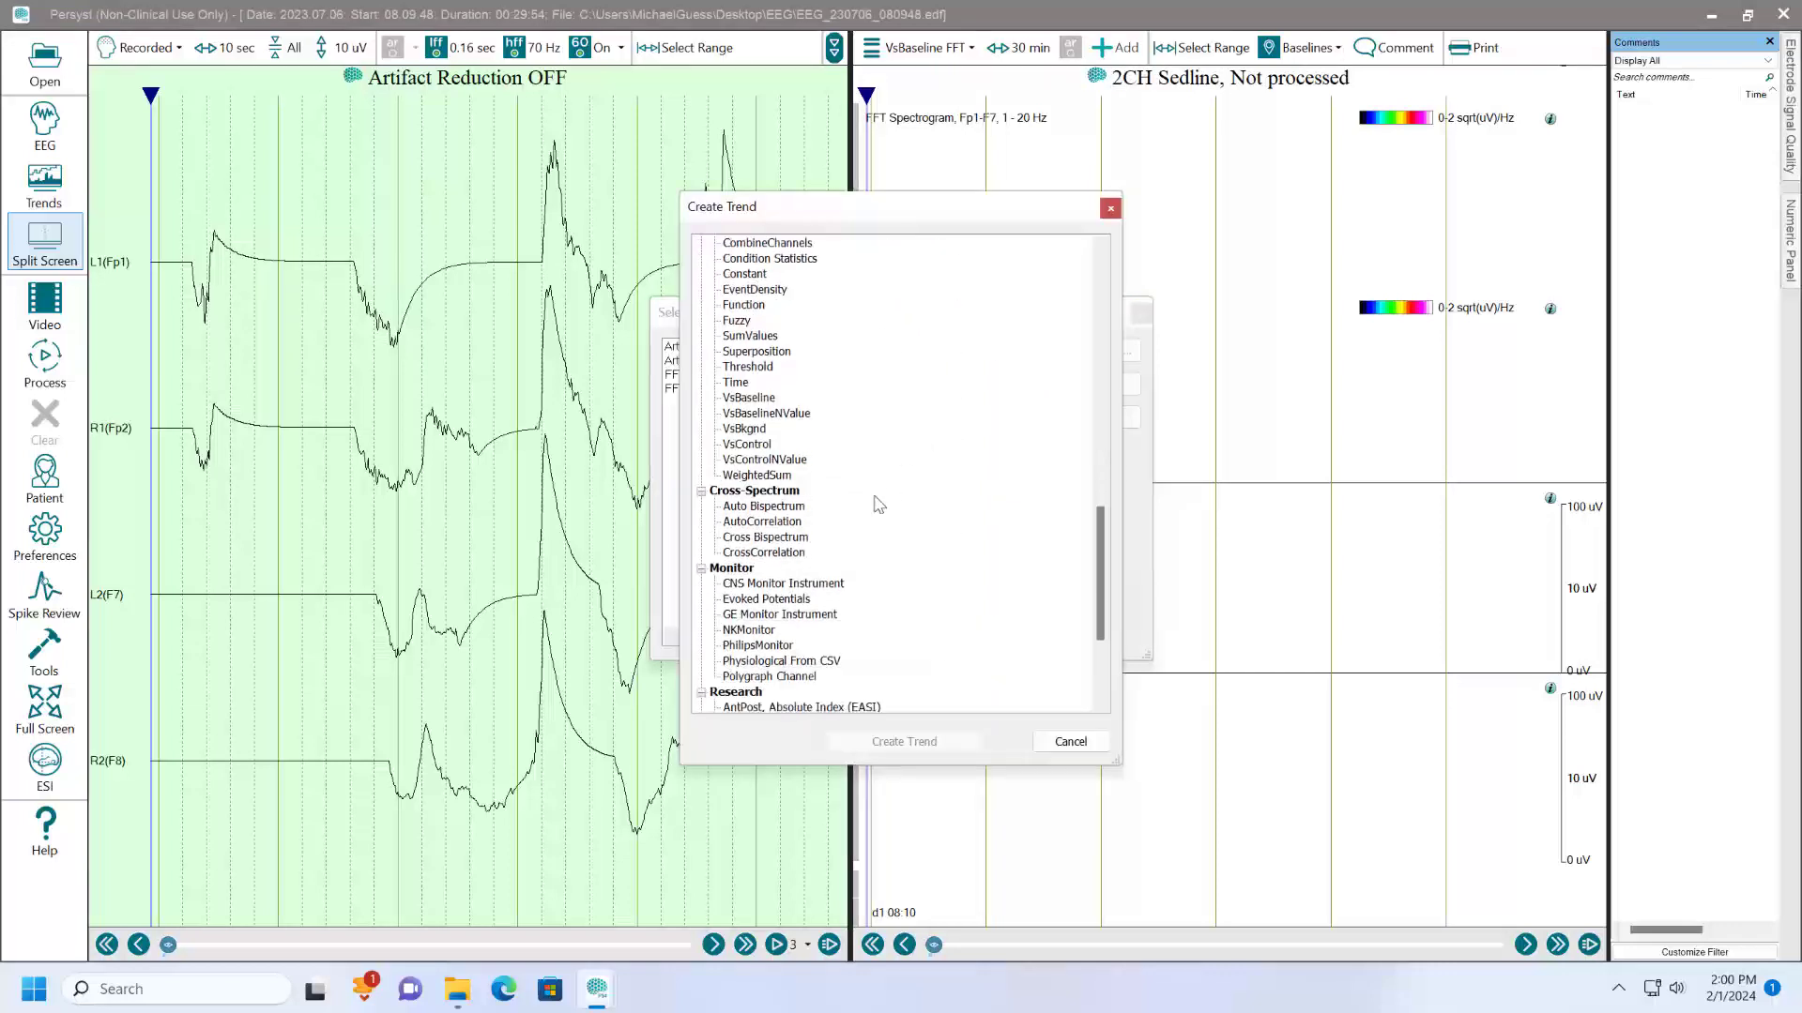
scroll(907, 540, "down", 6)
scroll(893, 482, "up", 4)
left_click(781, 417)
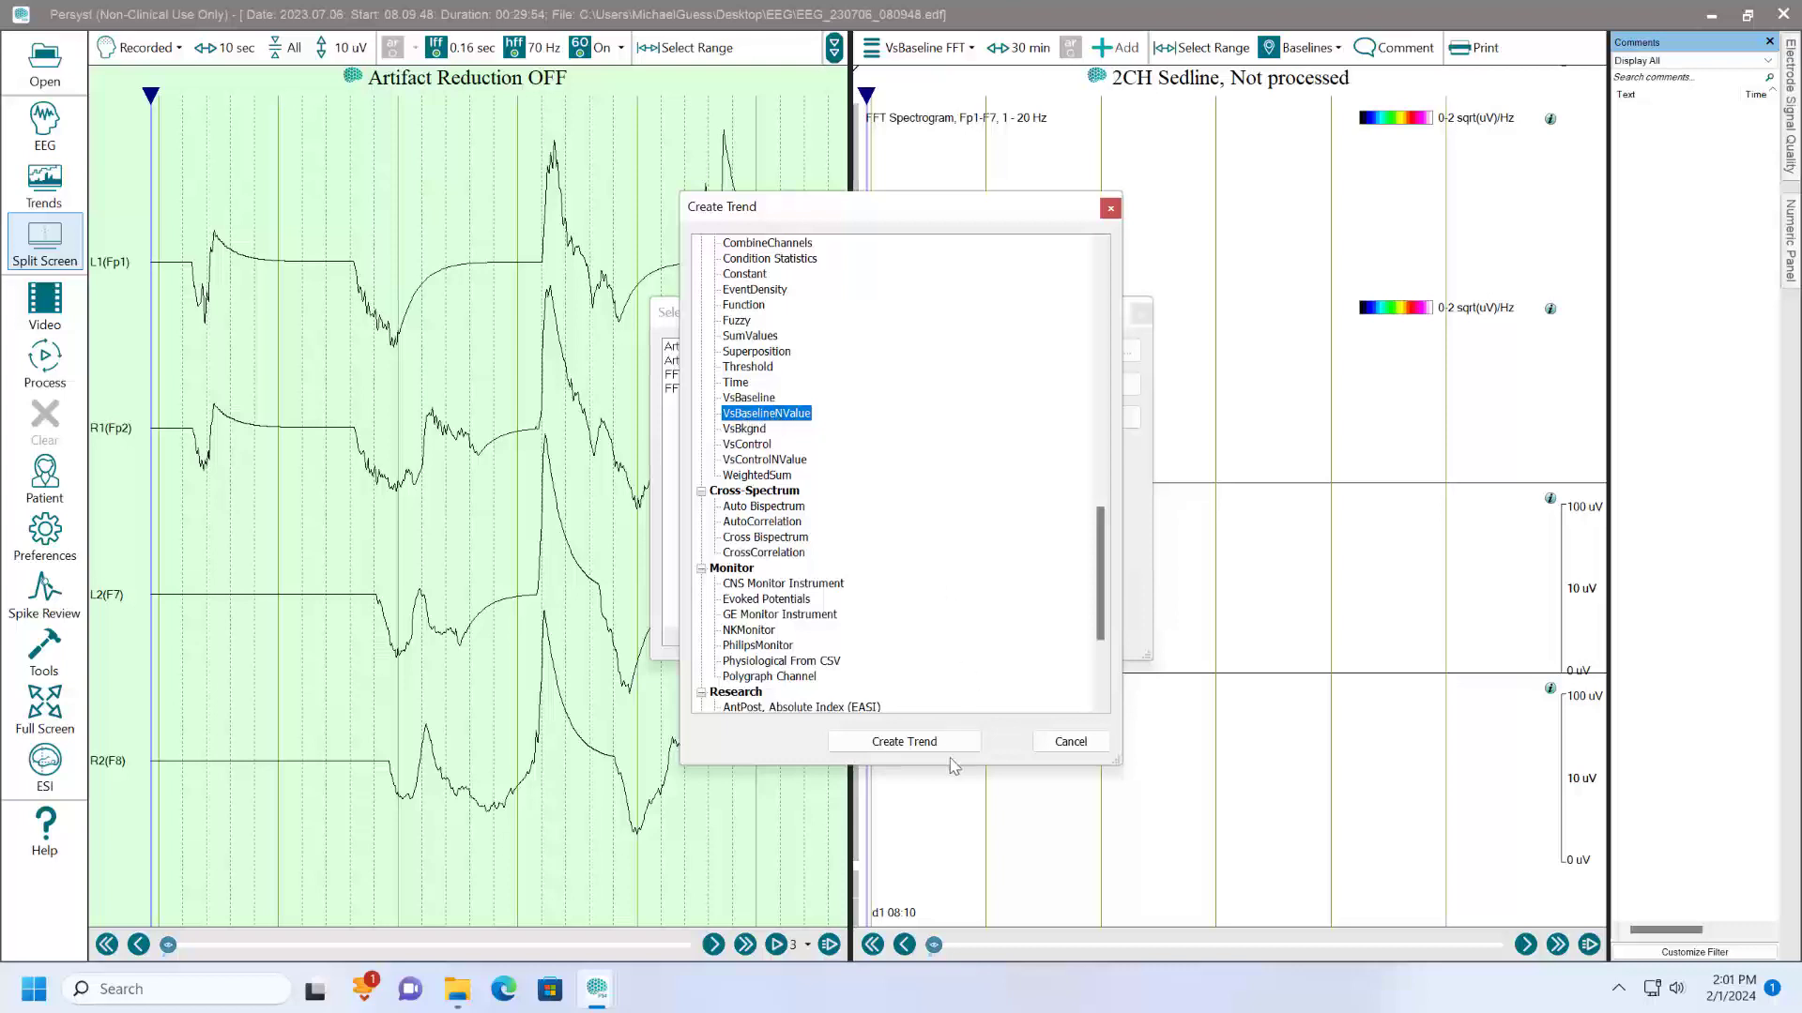
left_click(930, 740)
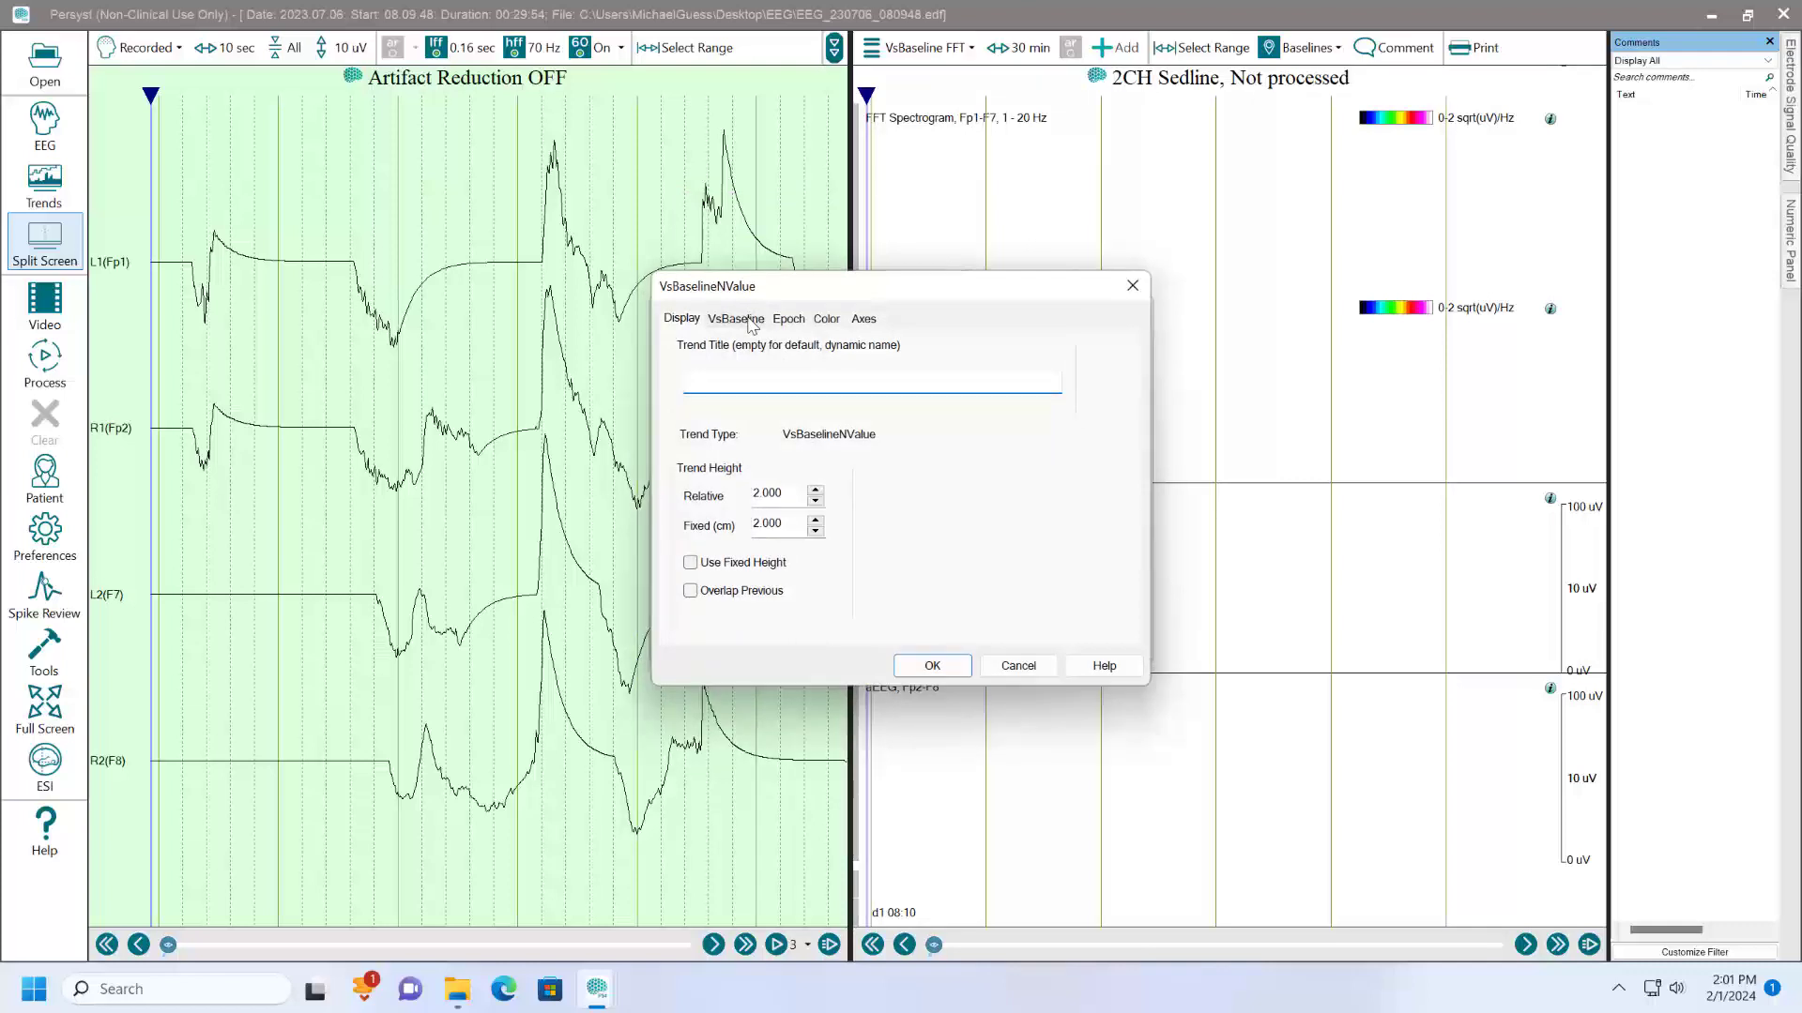
- Turn off the default epoch step of the new VsBaselineNValue trend and set it to 8 seconds
left_click(737, 319)
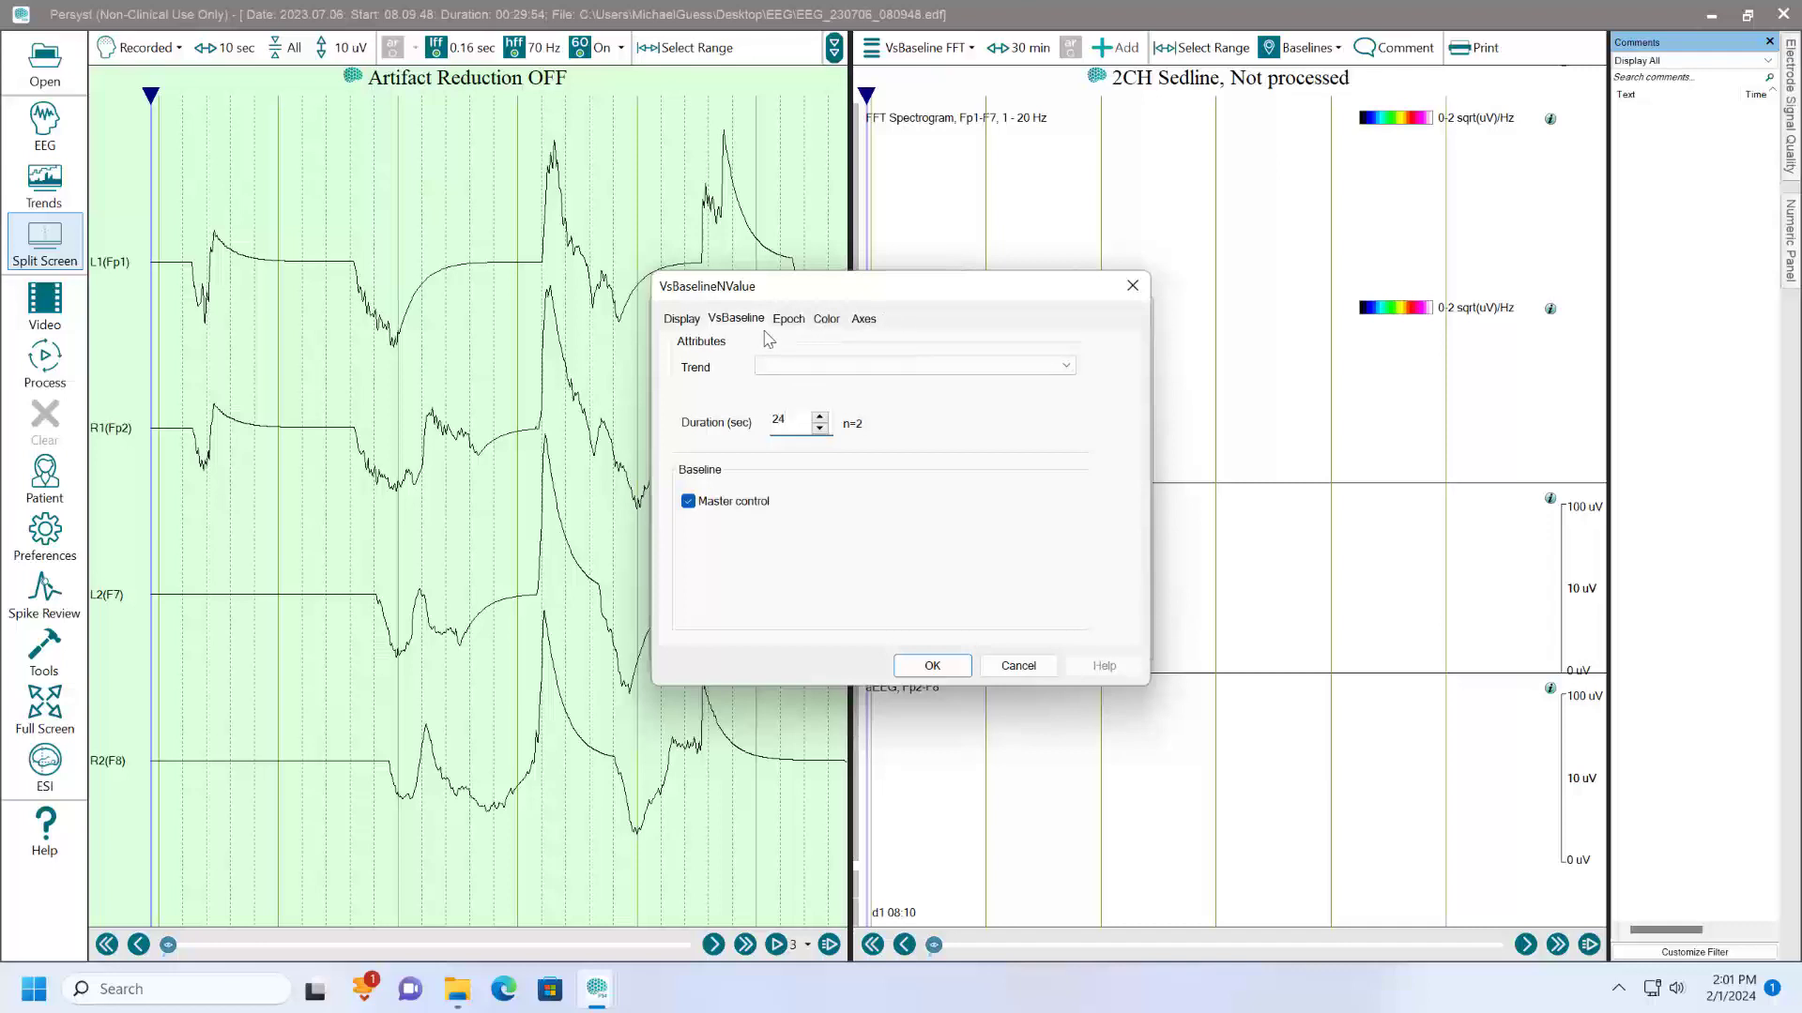
left_click(788, 321)
left_click(893, 408)
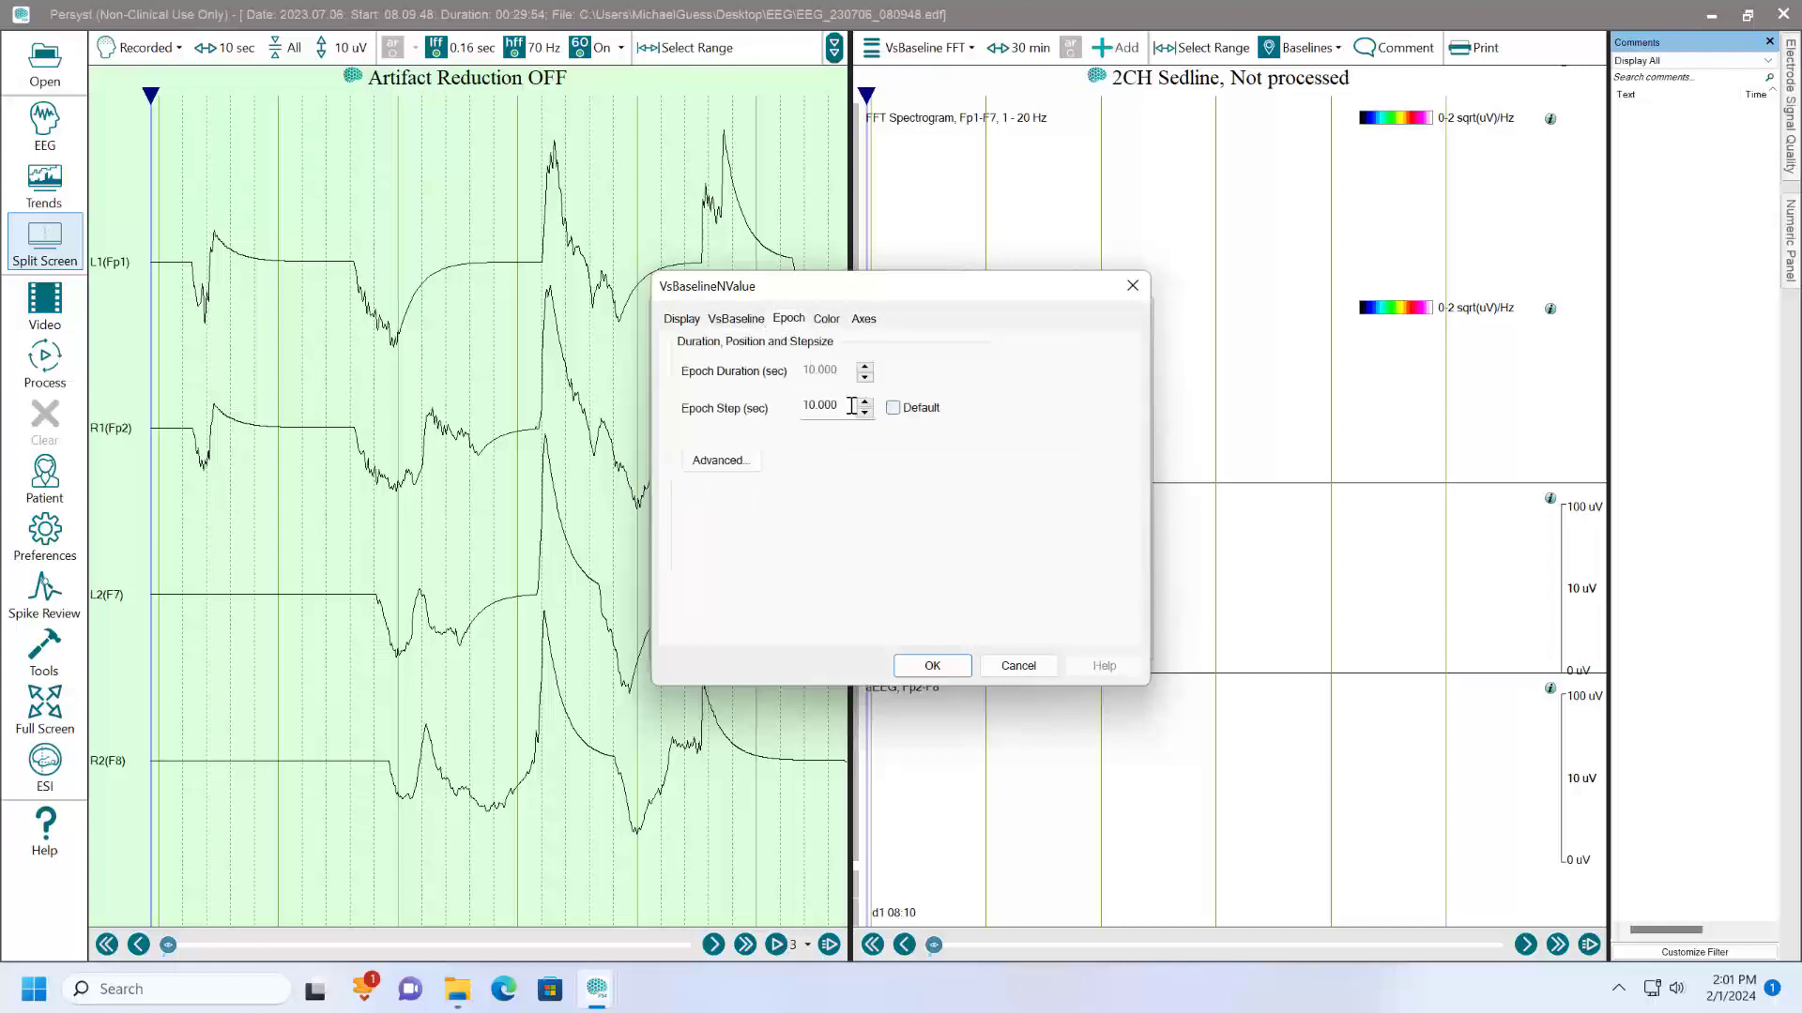
double_click(819, 405)
type("8")
left_click(931, 666)
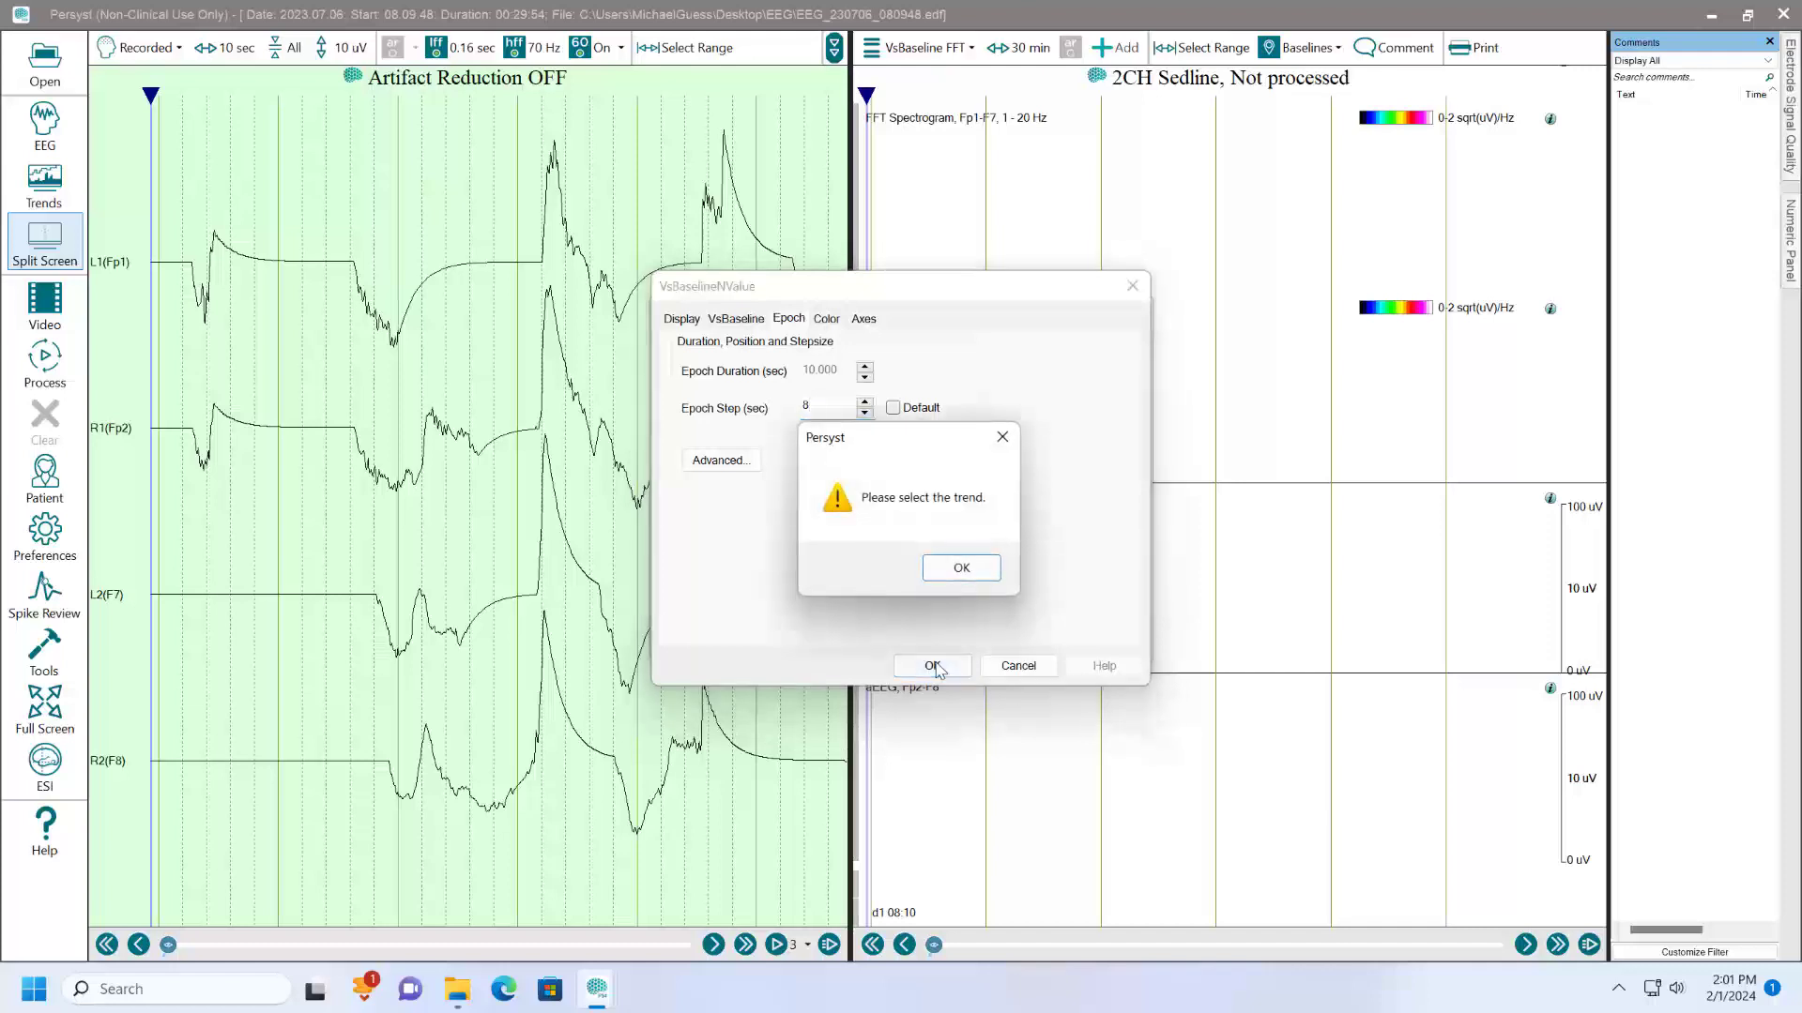
left_click(959, 570)
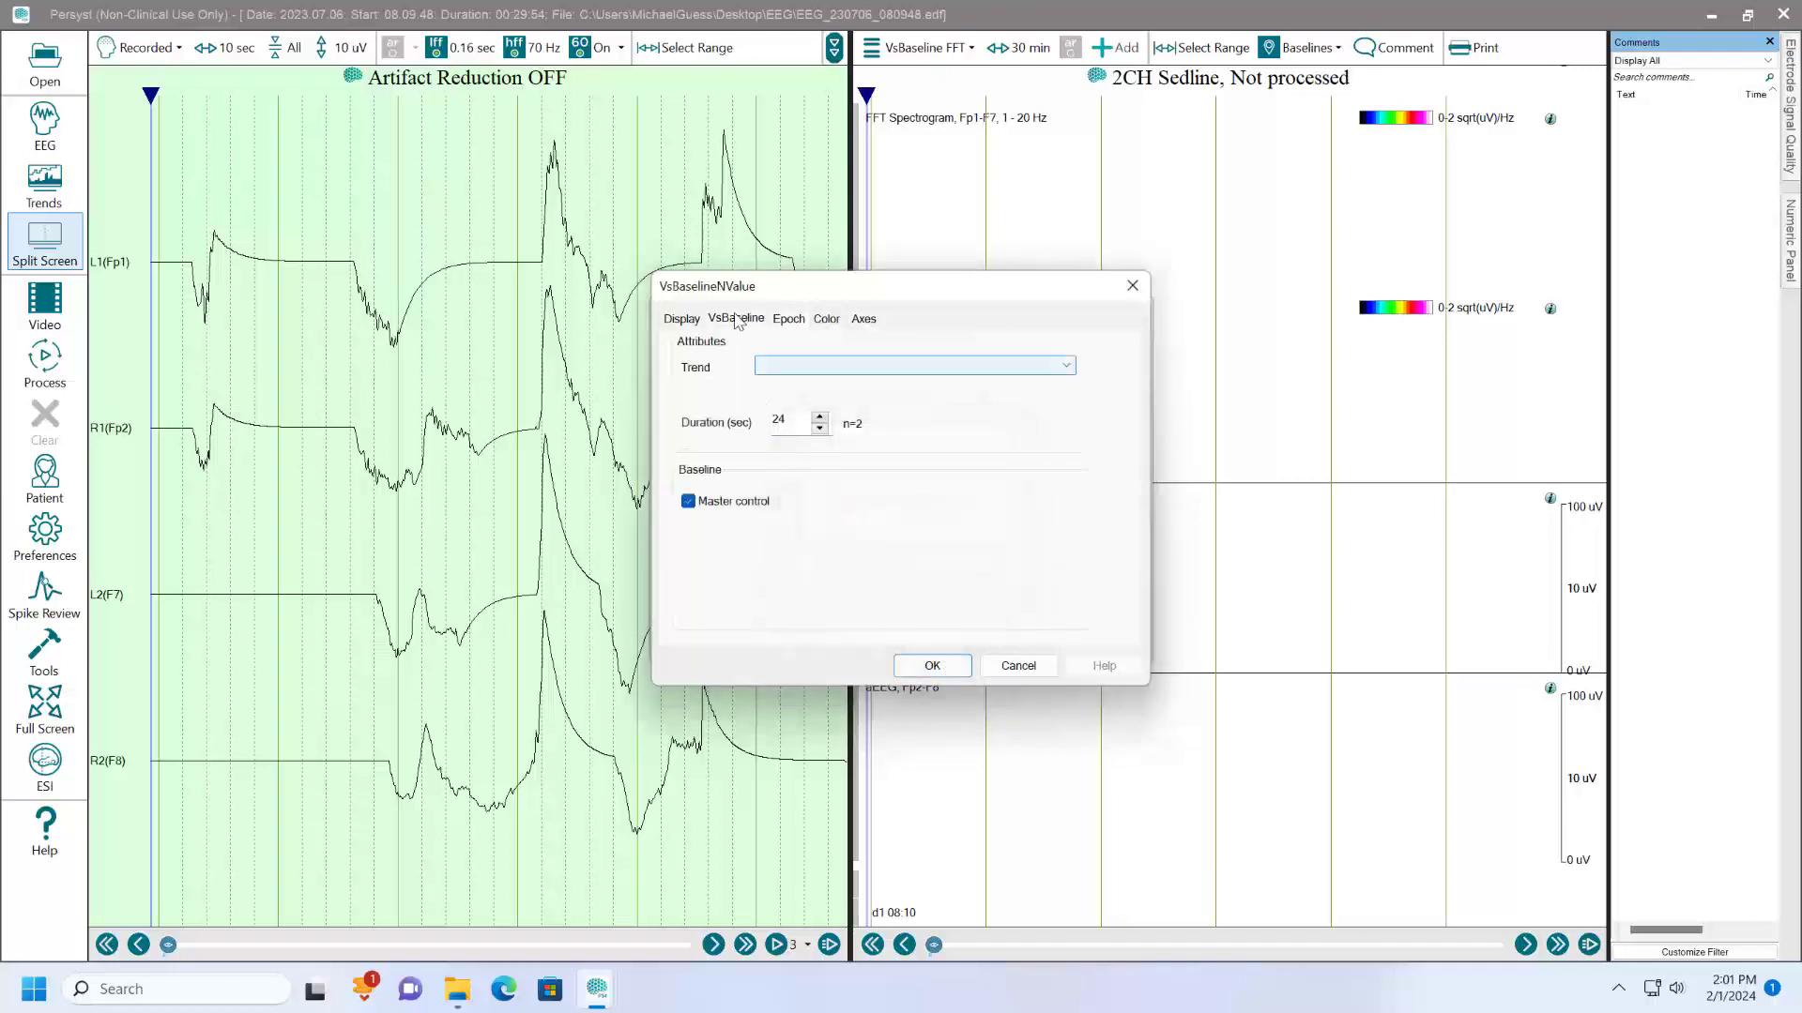
- Base the new trend on FFT Spectrogram, Fp1-F7, 1 - 20 Hz, add it to the panel and title it VsBaseline
left_click(788, 366)
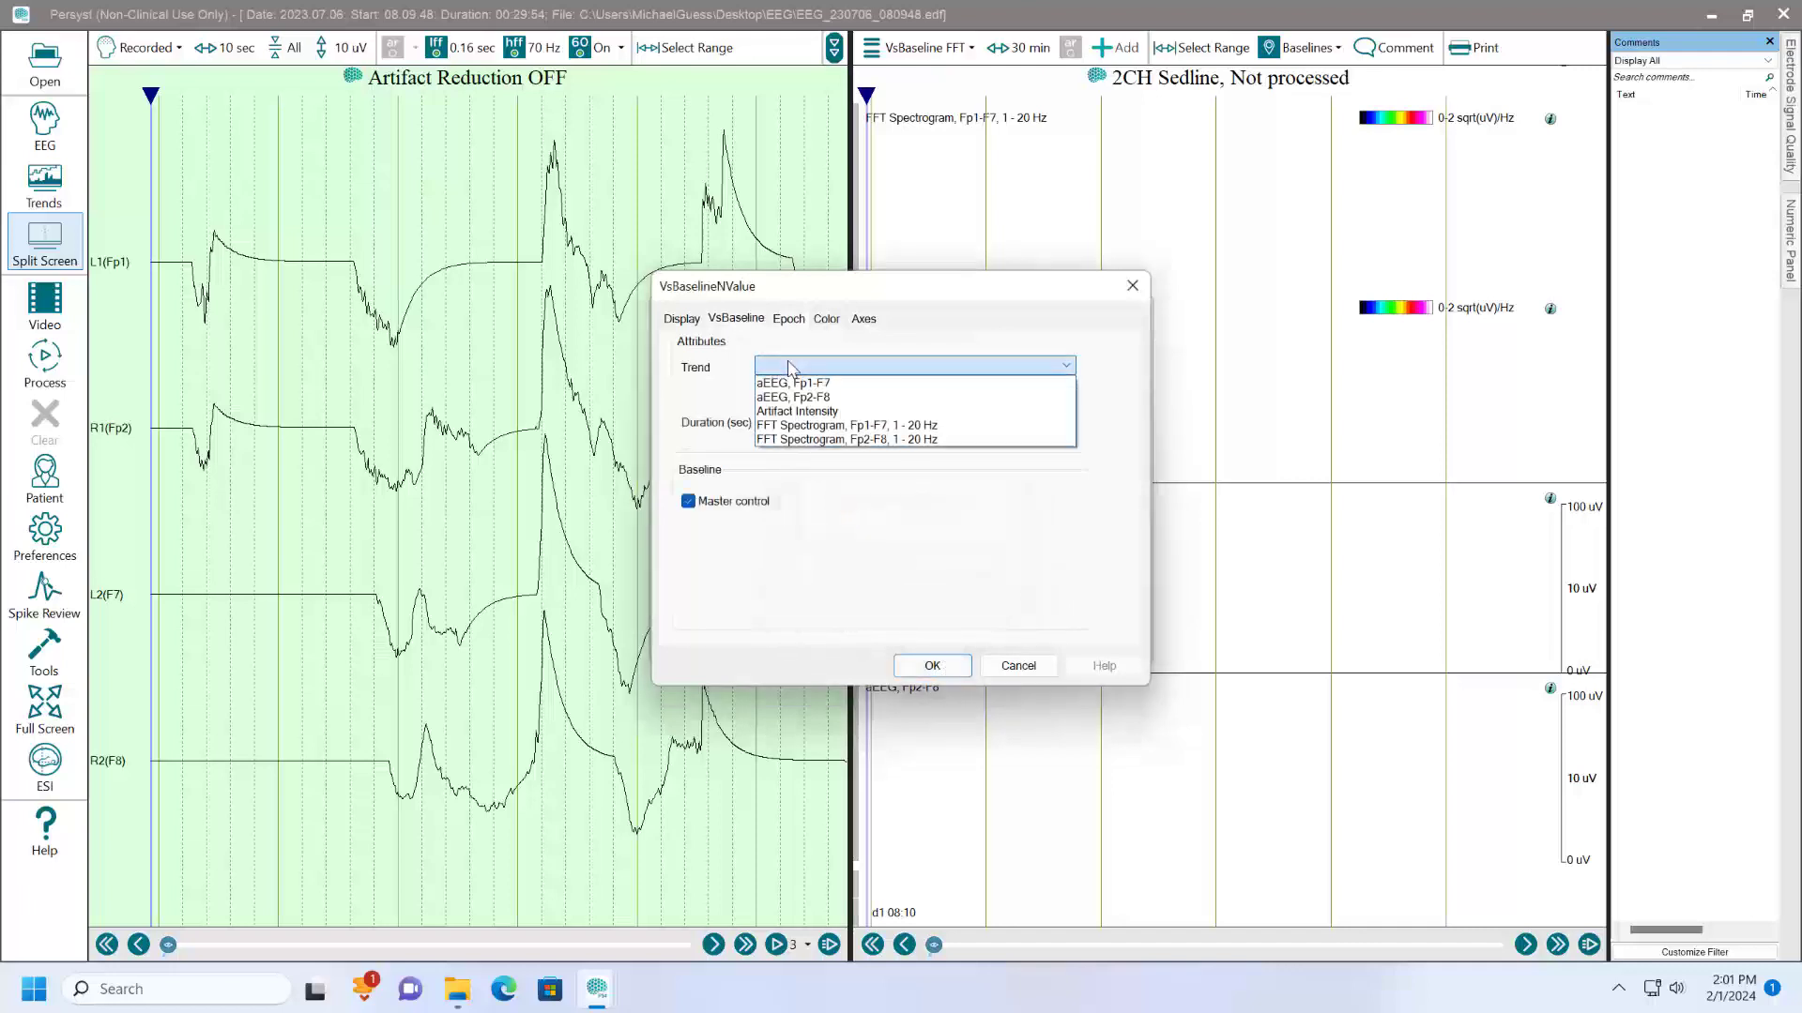
left_click(814, 427)
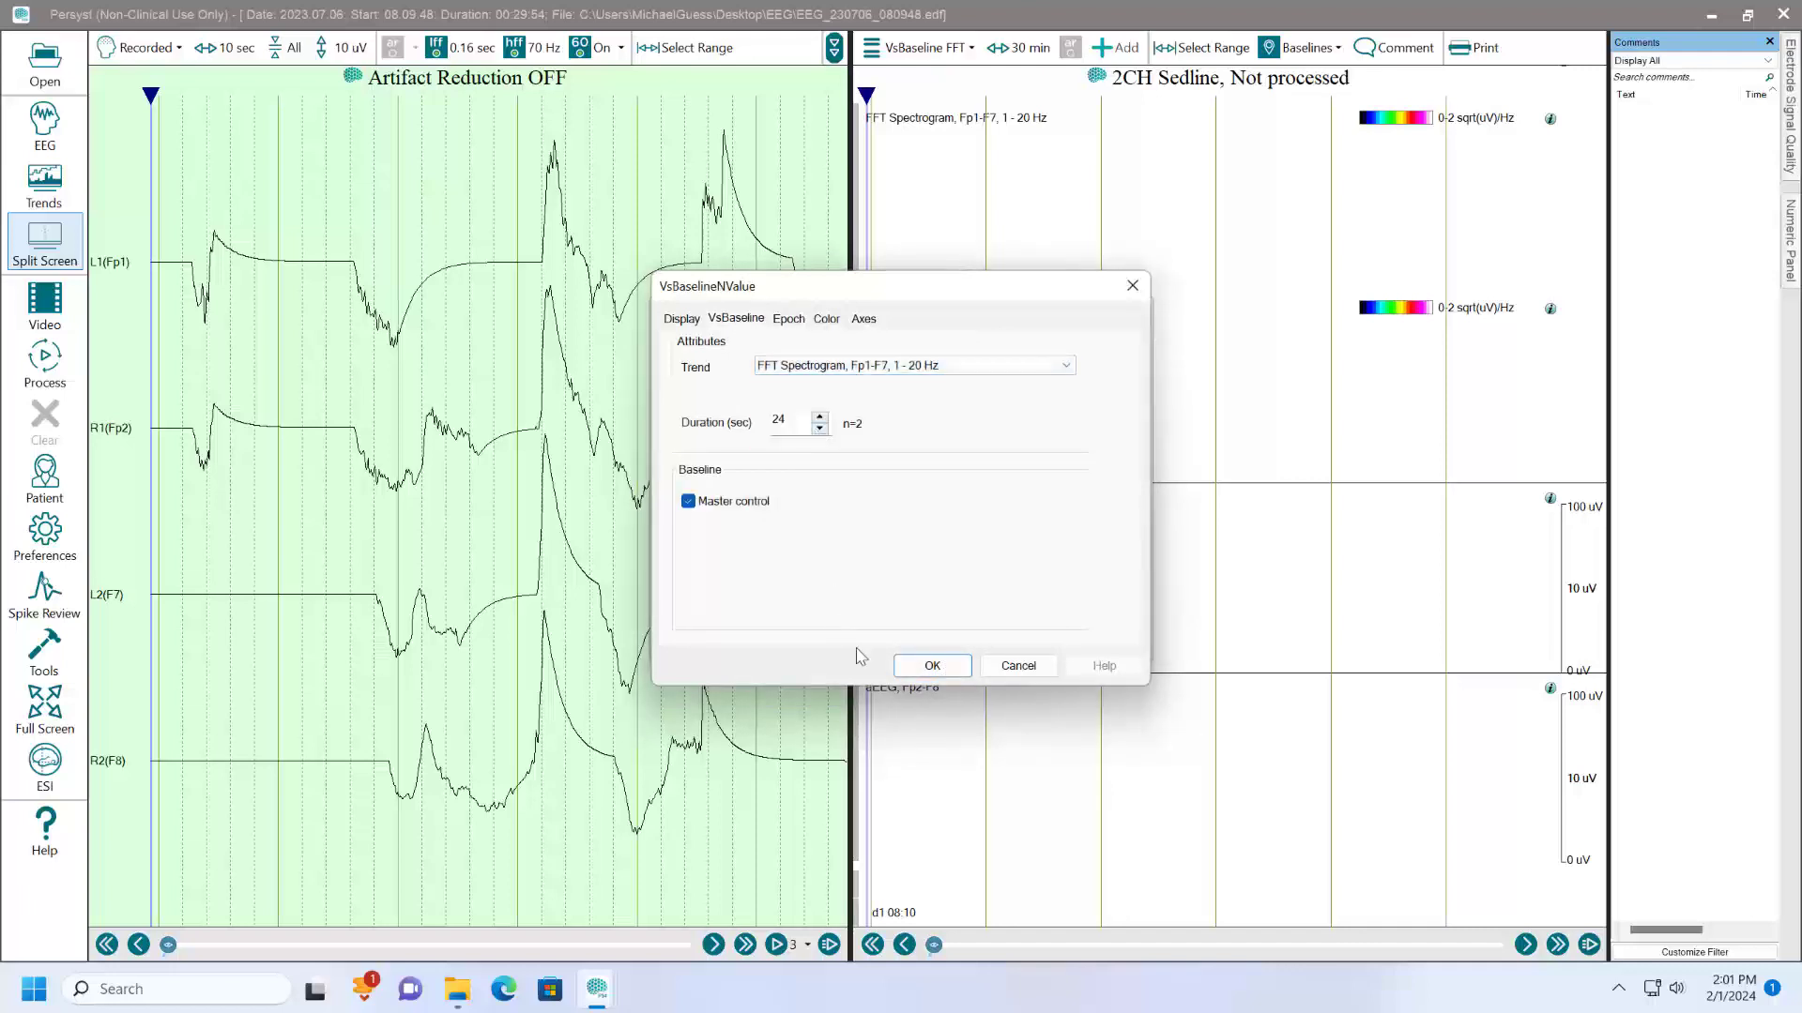
left_click(946, 669)
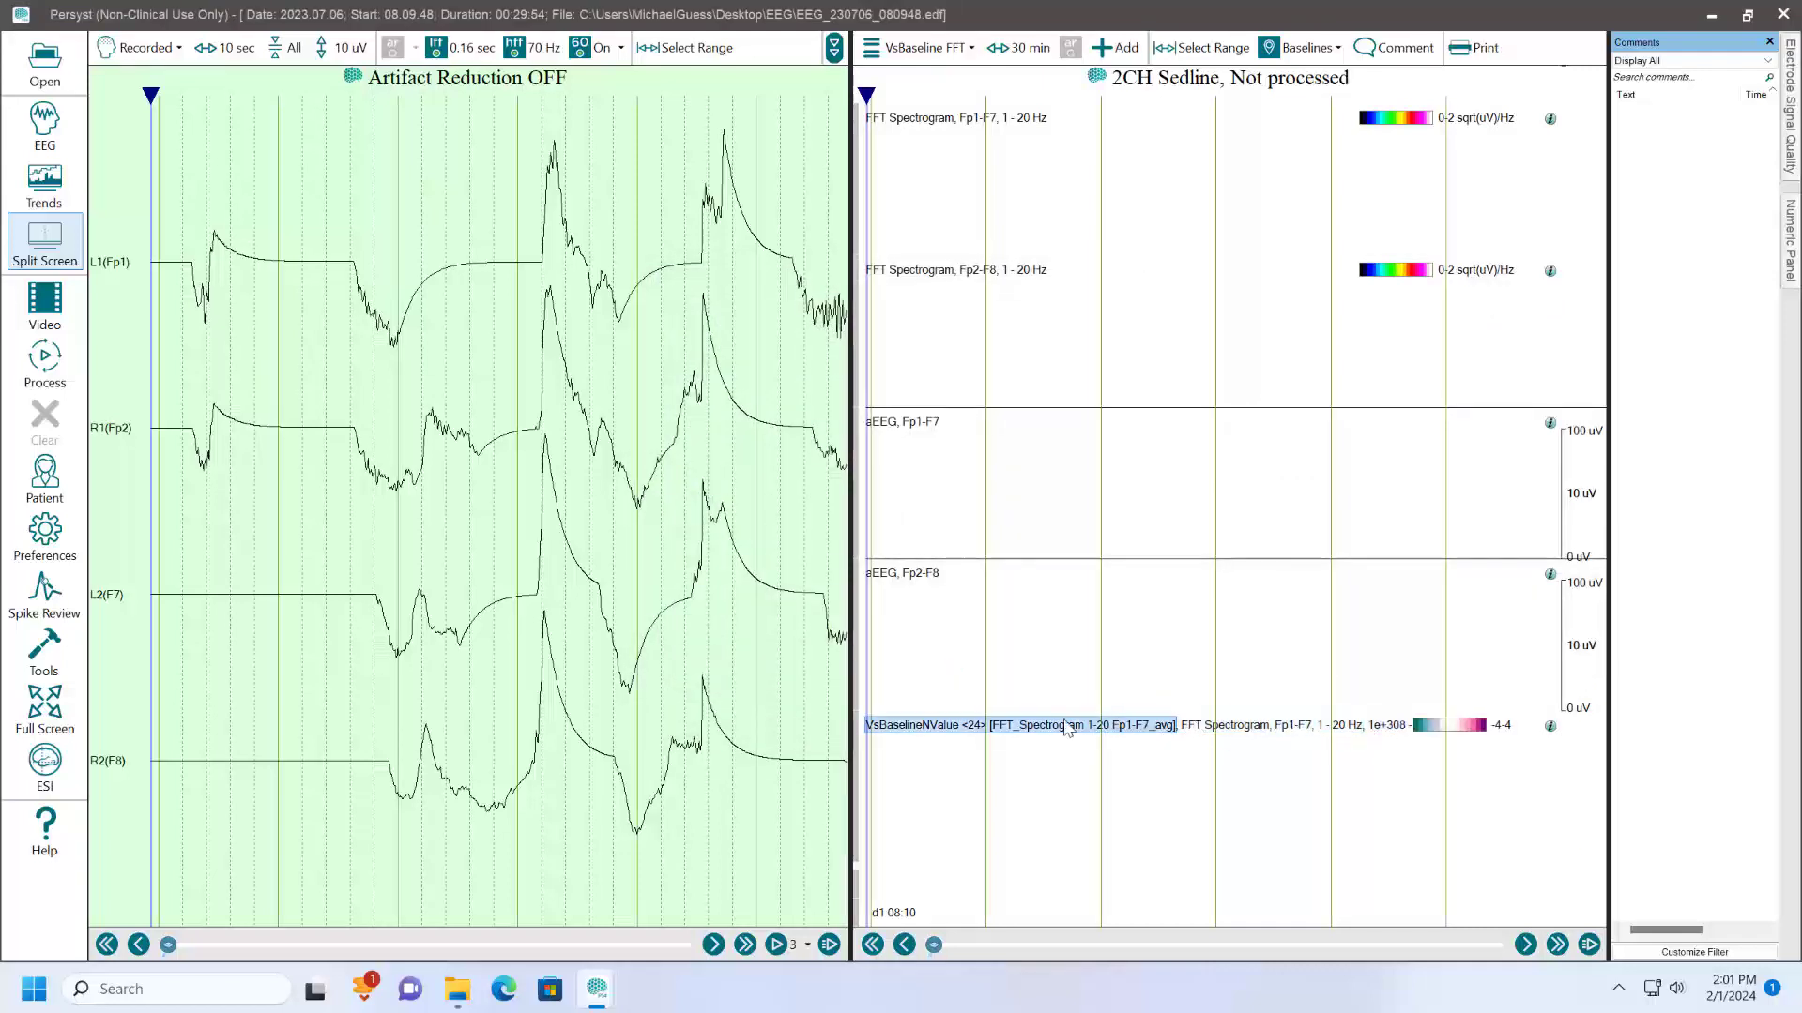
left_click(946, 728)
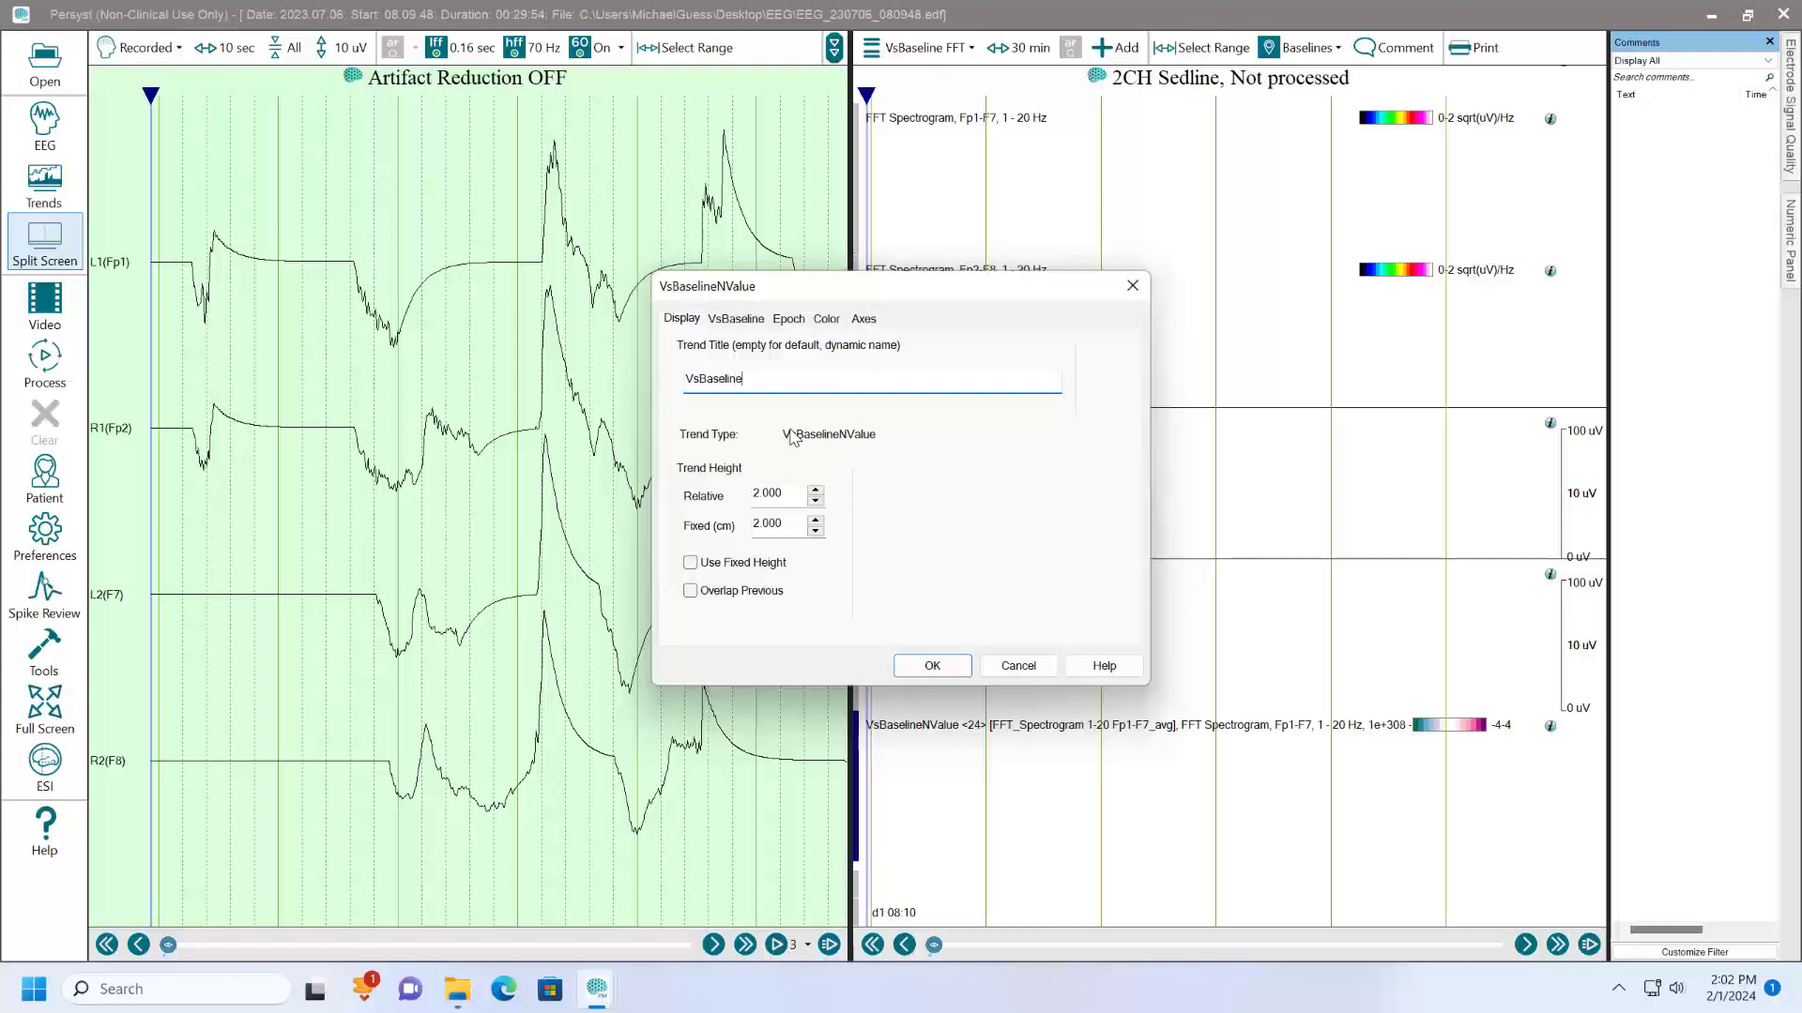
left_click(929, 666)
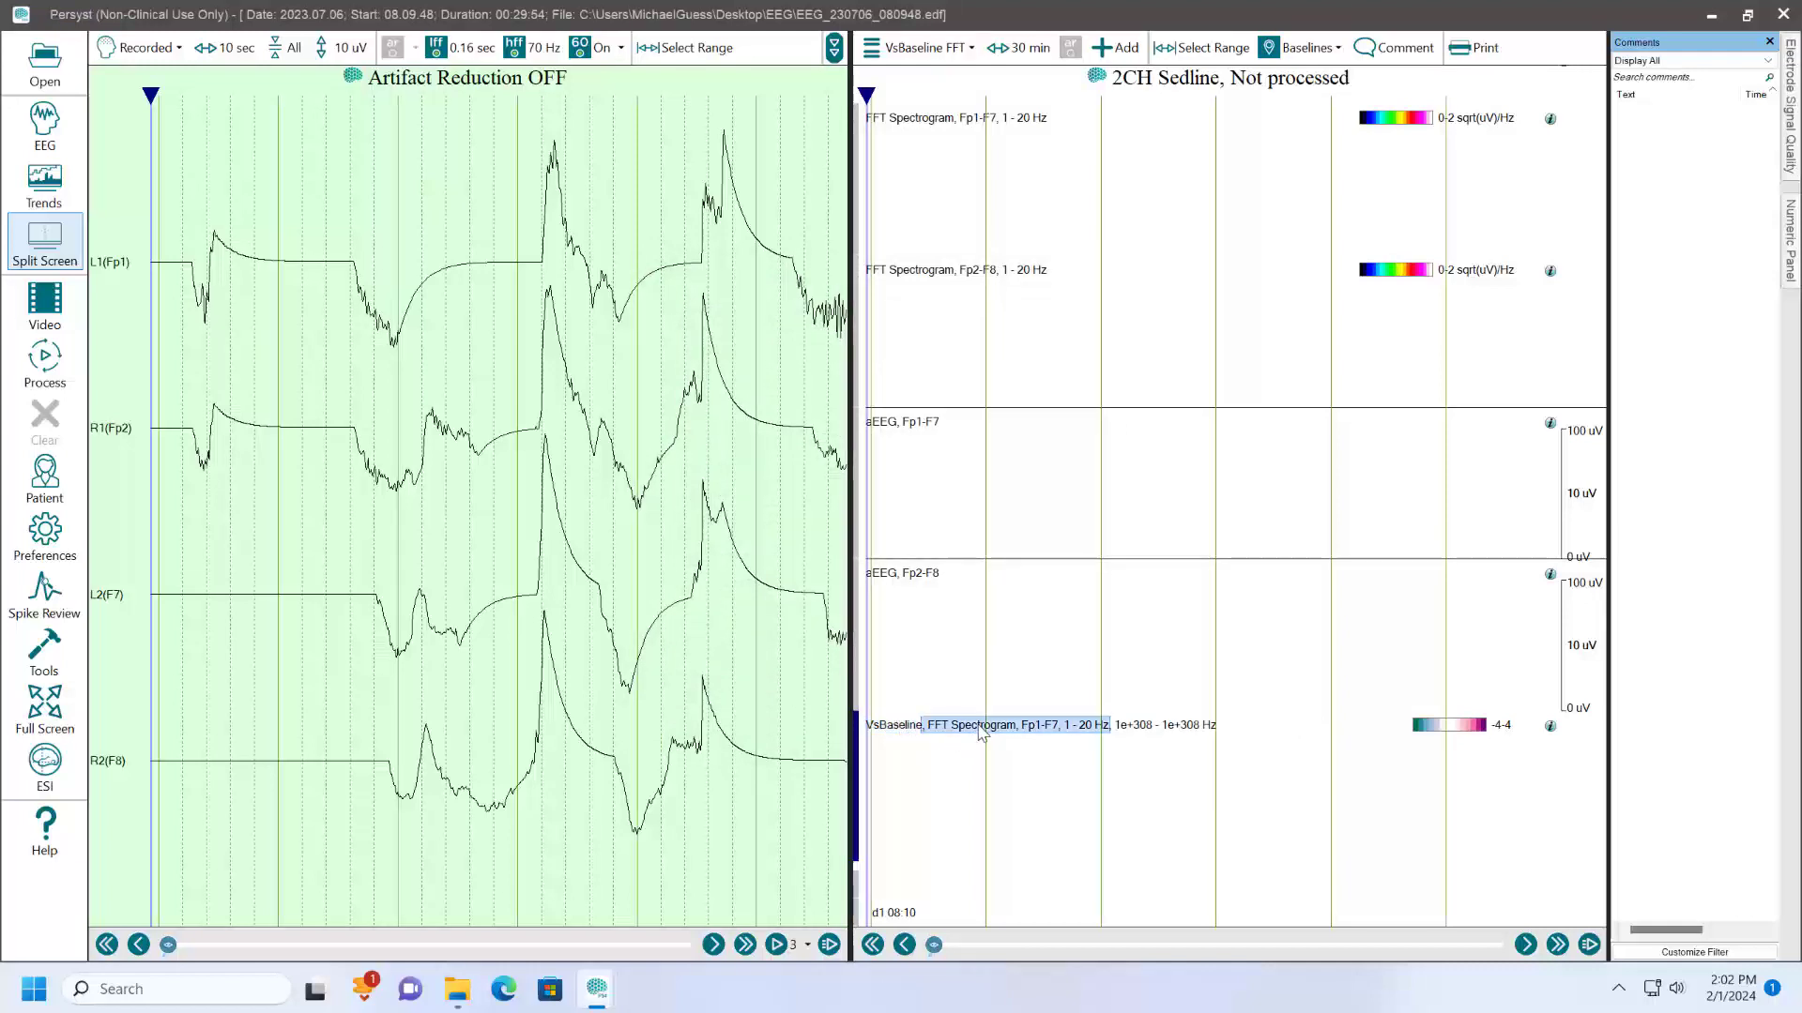
- Set the Y-axis range of the Fp1-F7 VsBaseline trend to 0 - 20 Hz
left_click(1165, 731)
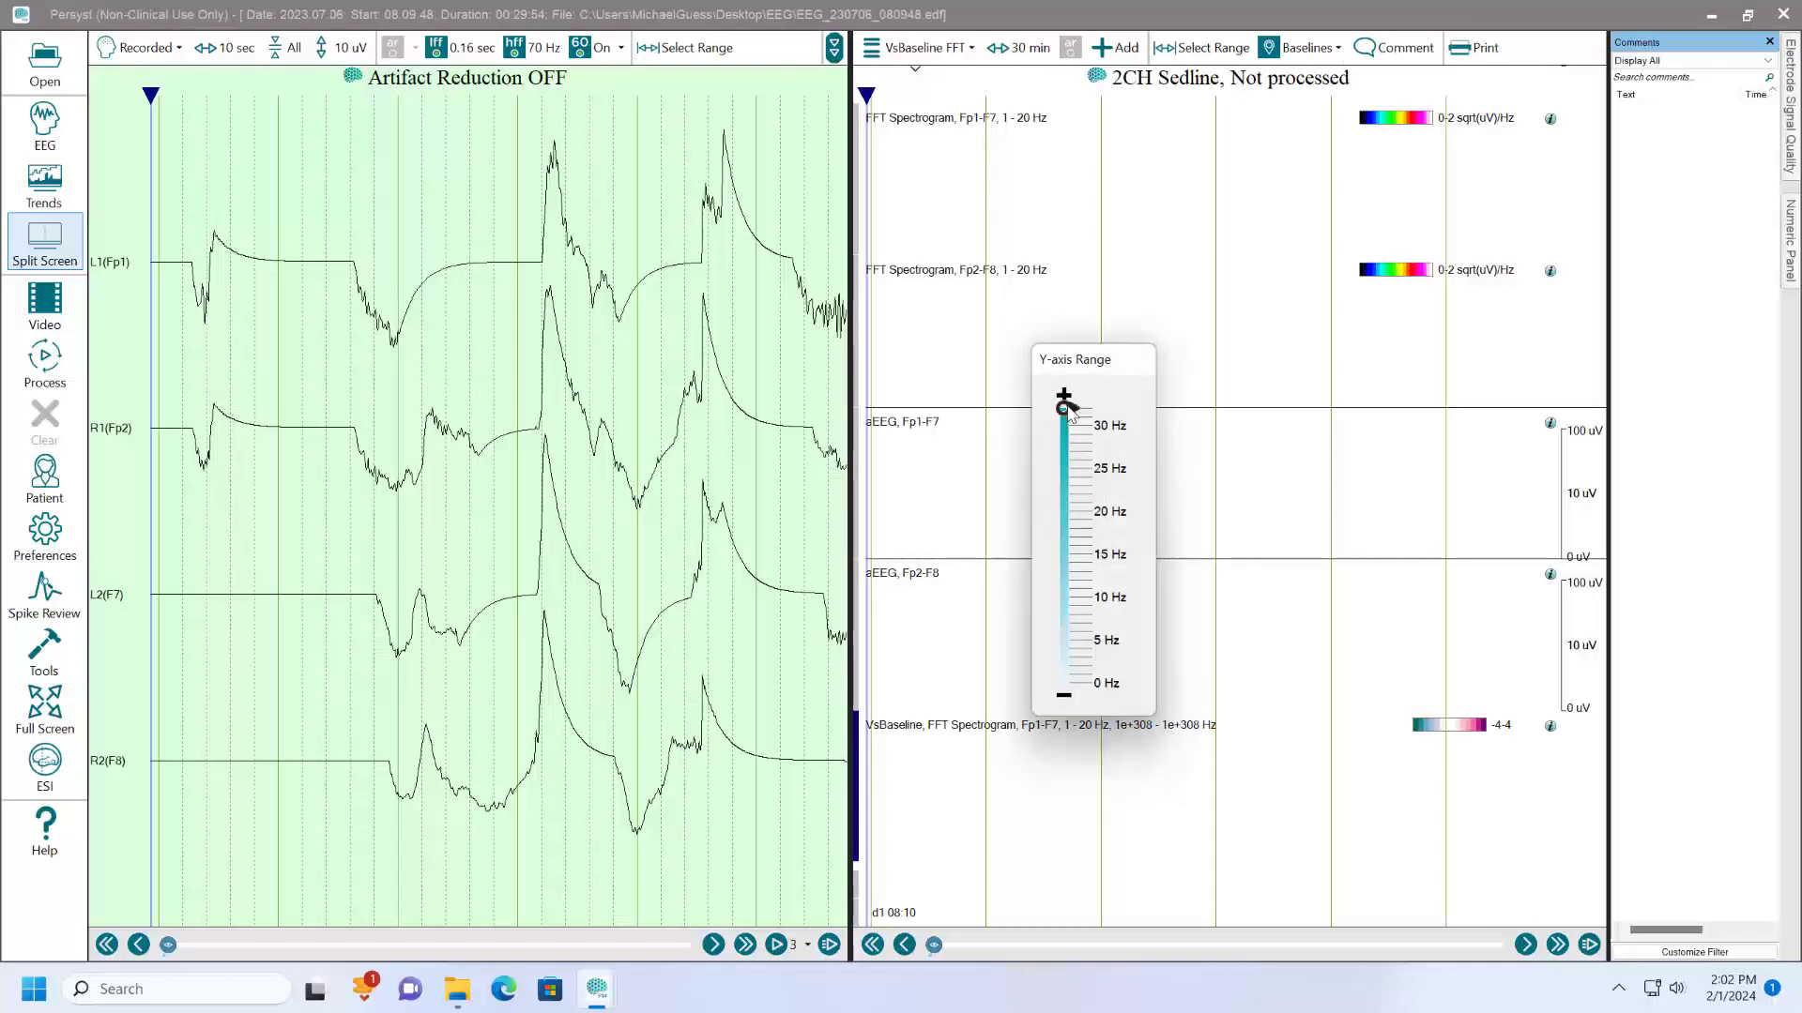
left_click_drag(1063, 409, 1063, 451)
left_click_drag(1066, 523, 1064, 512)
left_click_drag(1064, 410, 1066, 693)
left_click(1227, 649)
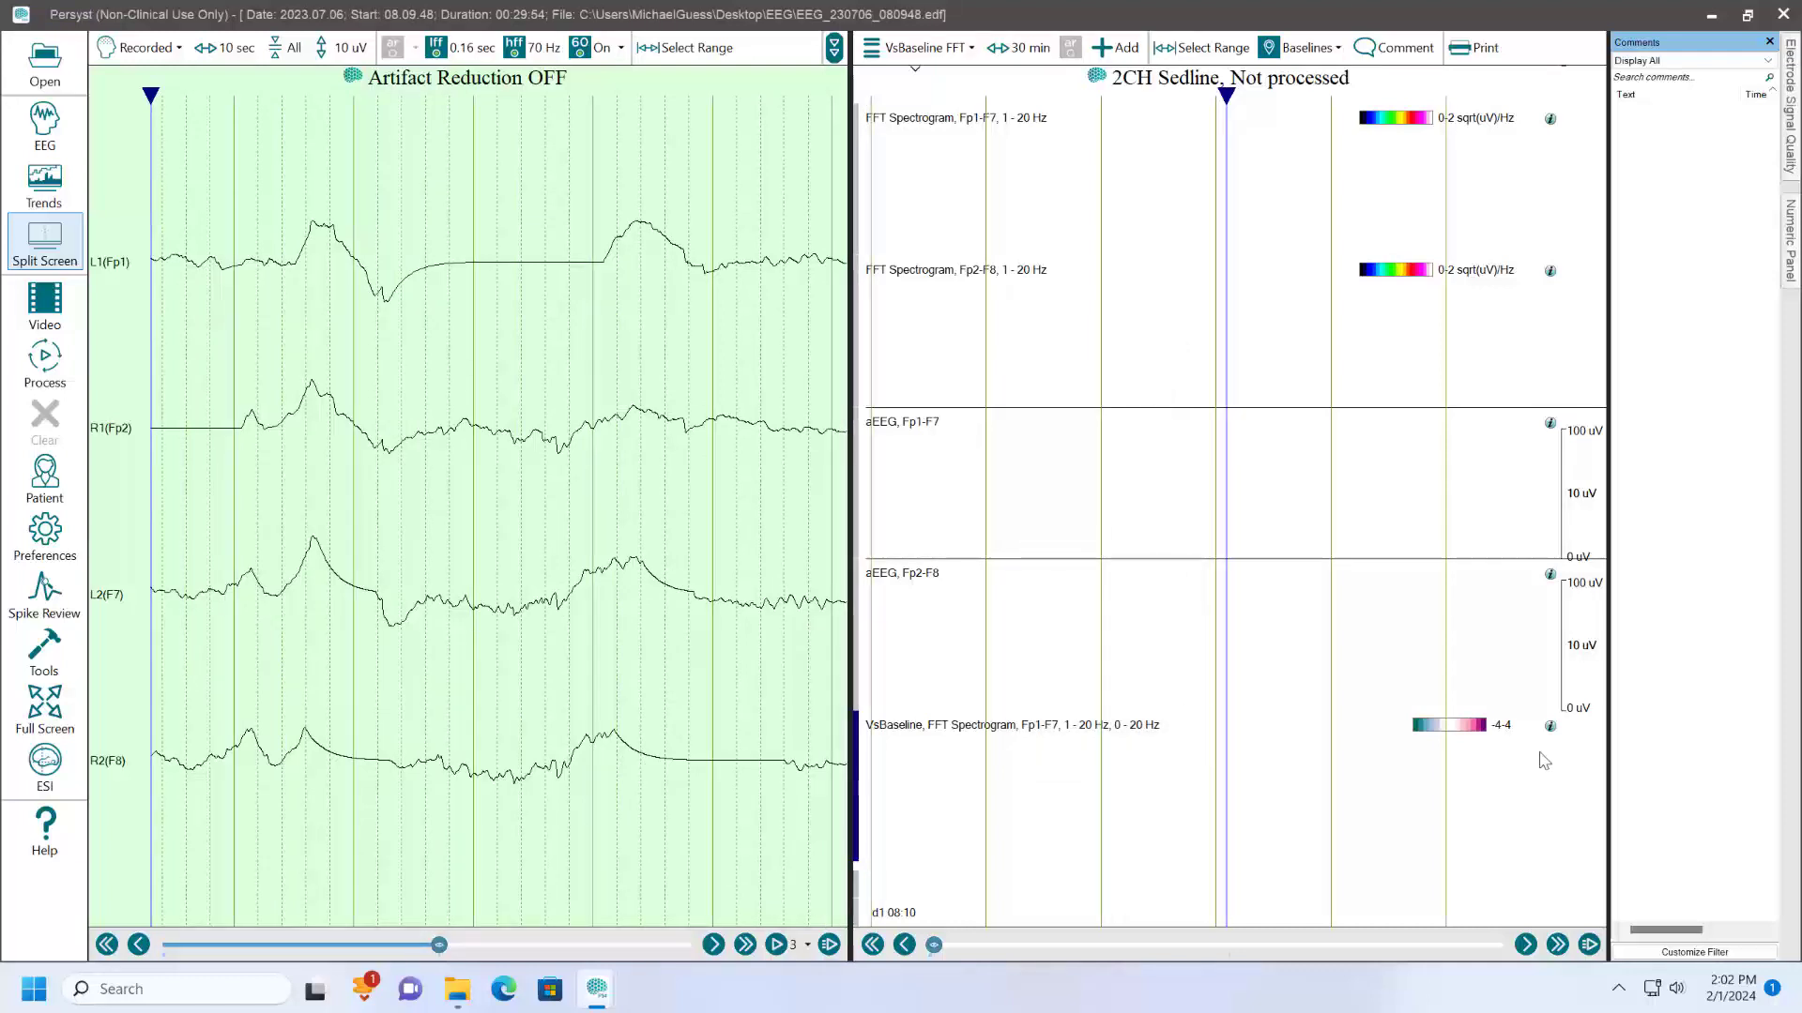
- Widen the Z-axis color range of the Fp1-F7 VsBaseline trend to -6 to 6
left_click(1455, 733)
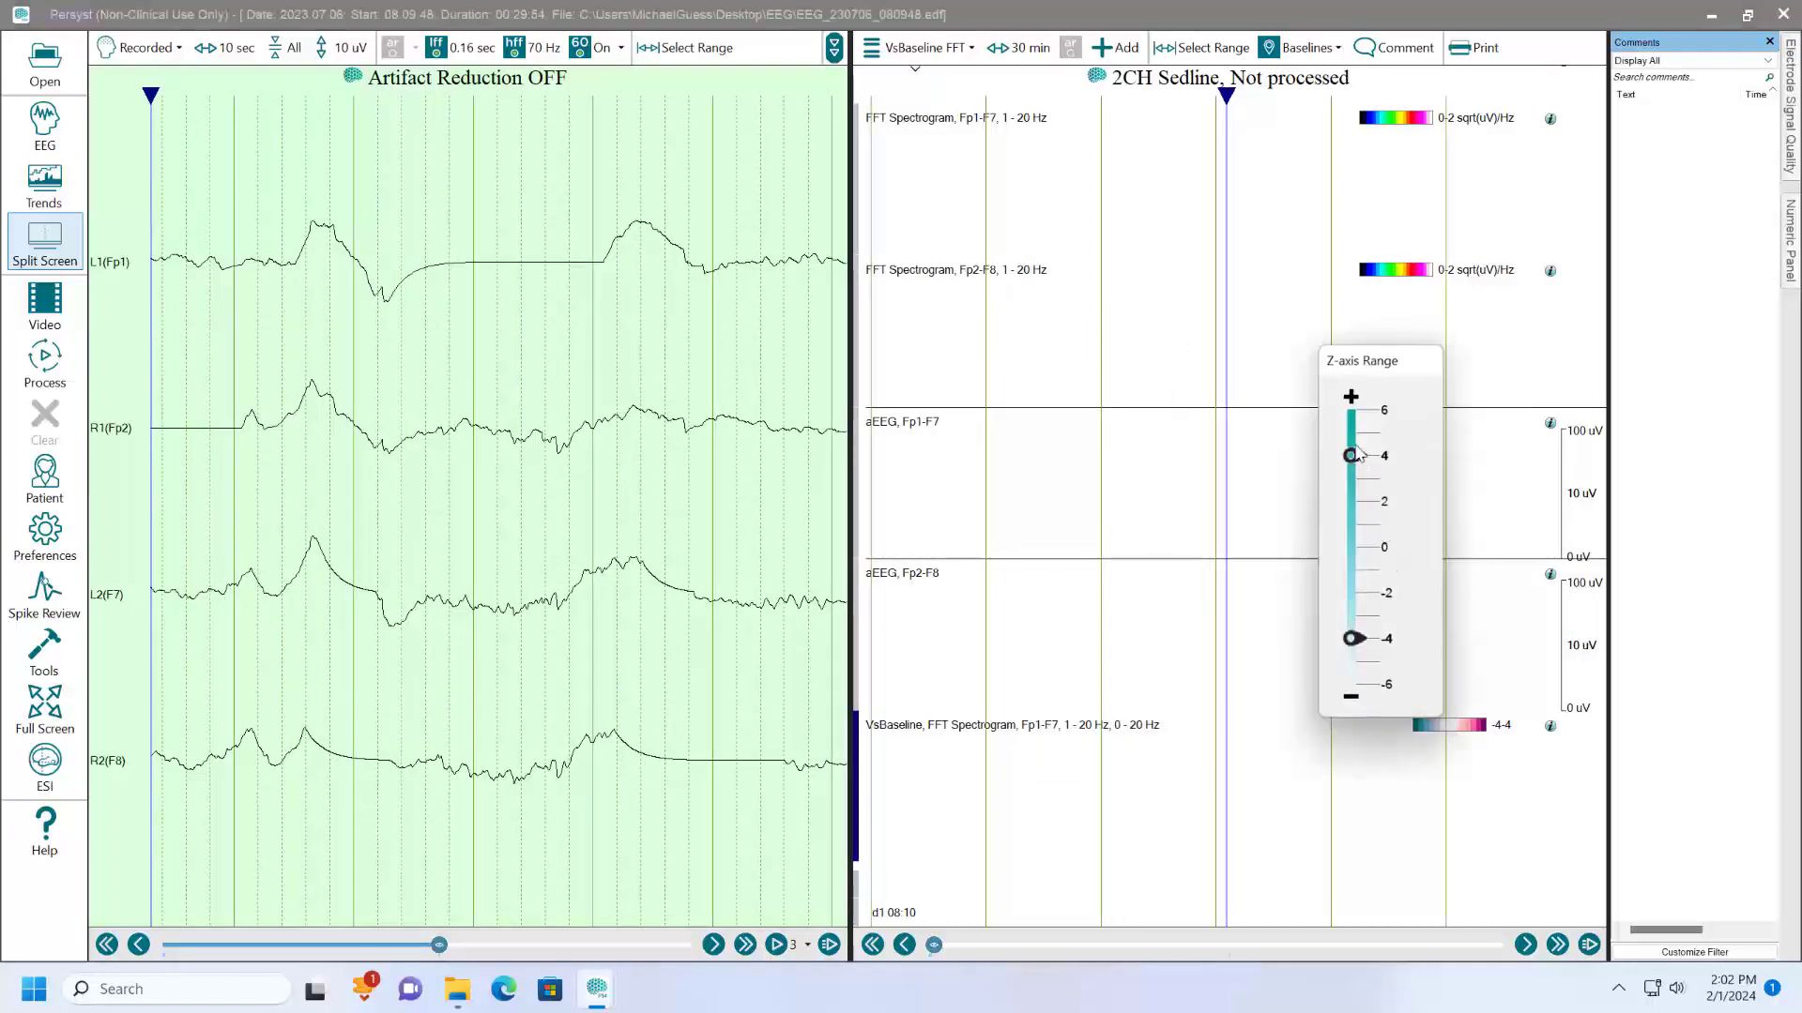
left_click_drag(1357, 456, 1351, 410)
left_click_drag(1351, 639, 1352, 684)
left_click(1223, 682)
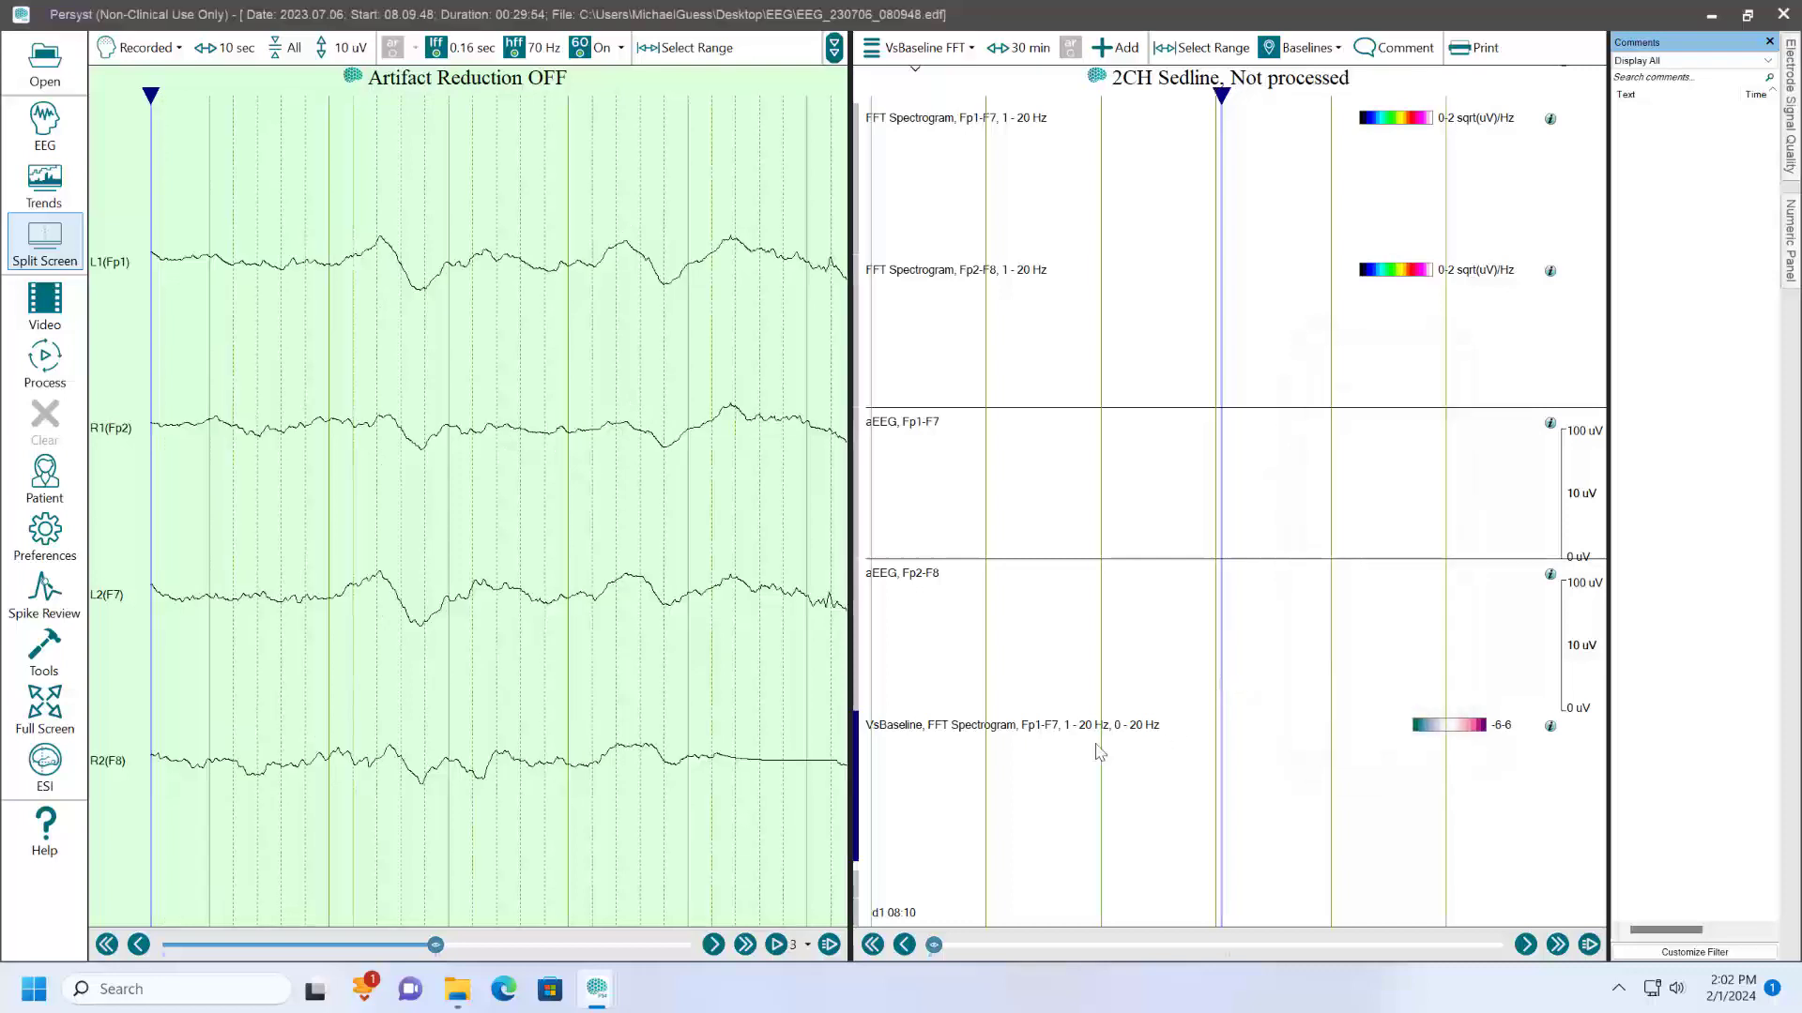
- Replicate the VsBaseline trend using FFT Spectrogram, Fp2-F8, 1 - 20 Hz as its source
right_click(894, 733)
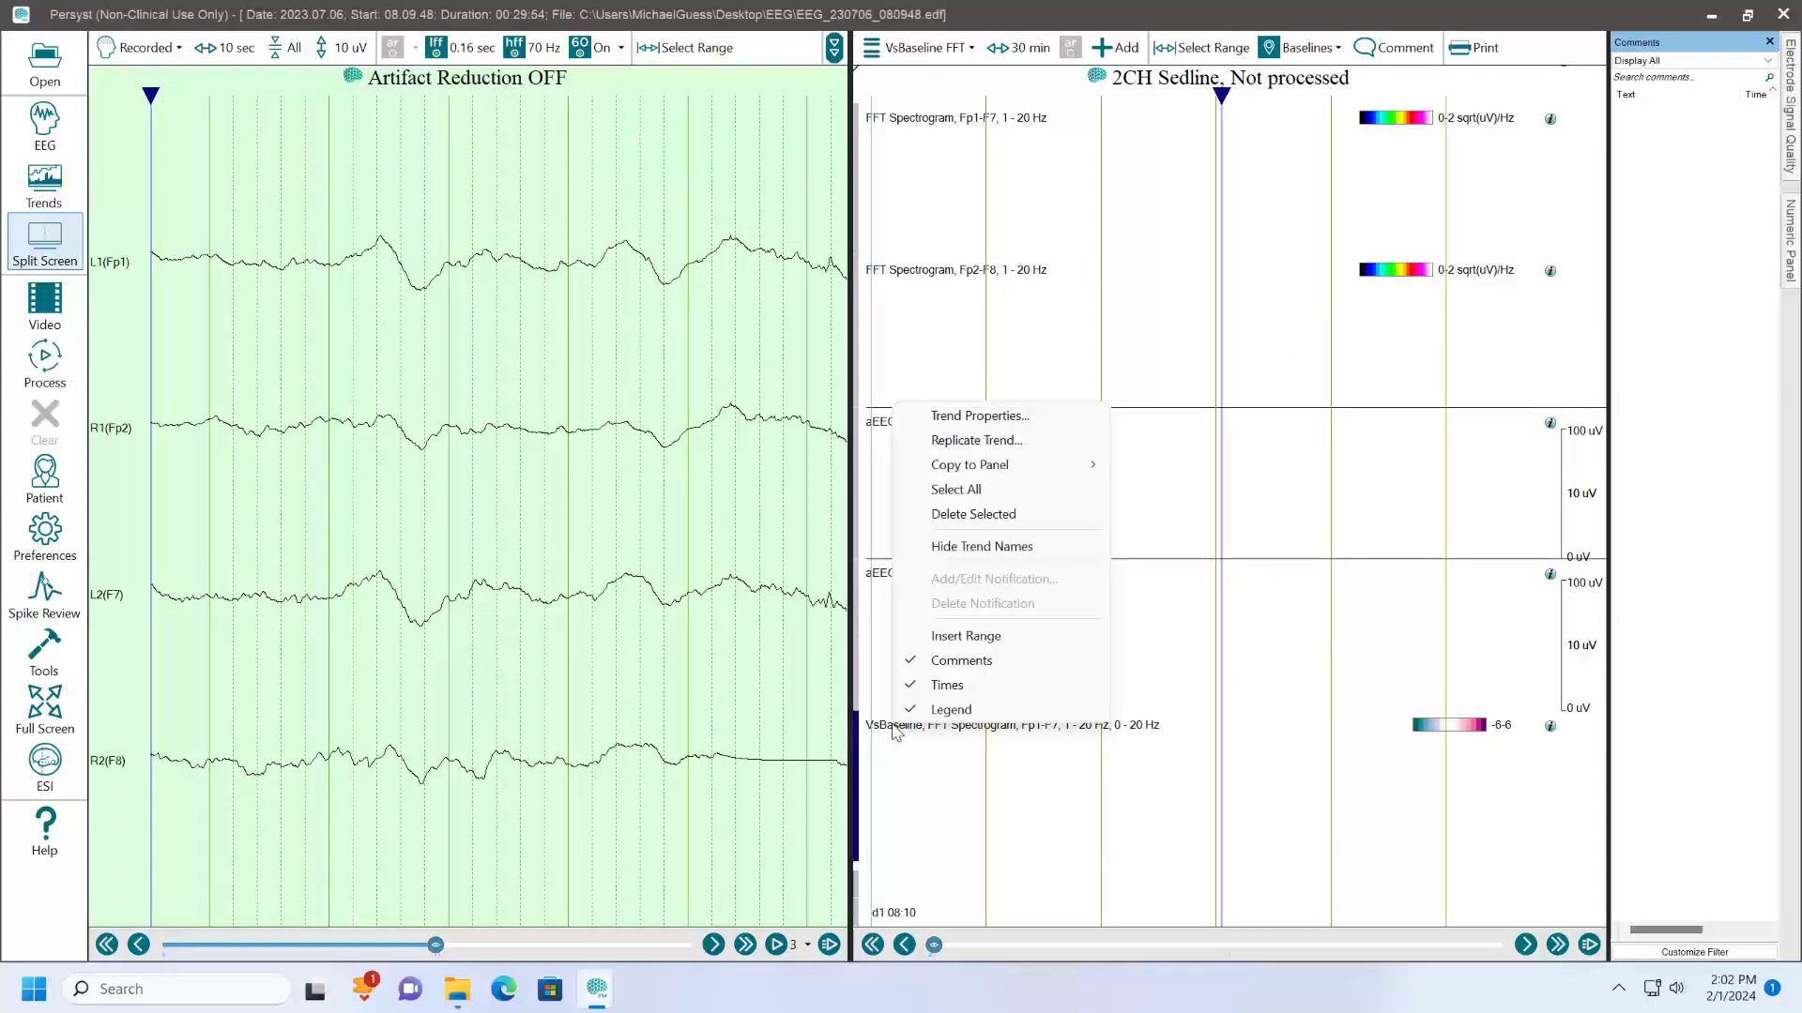
left_click(980, 439)
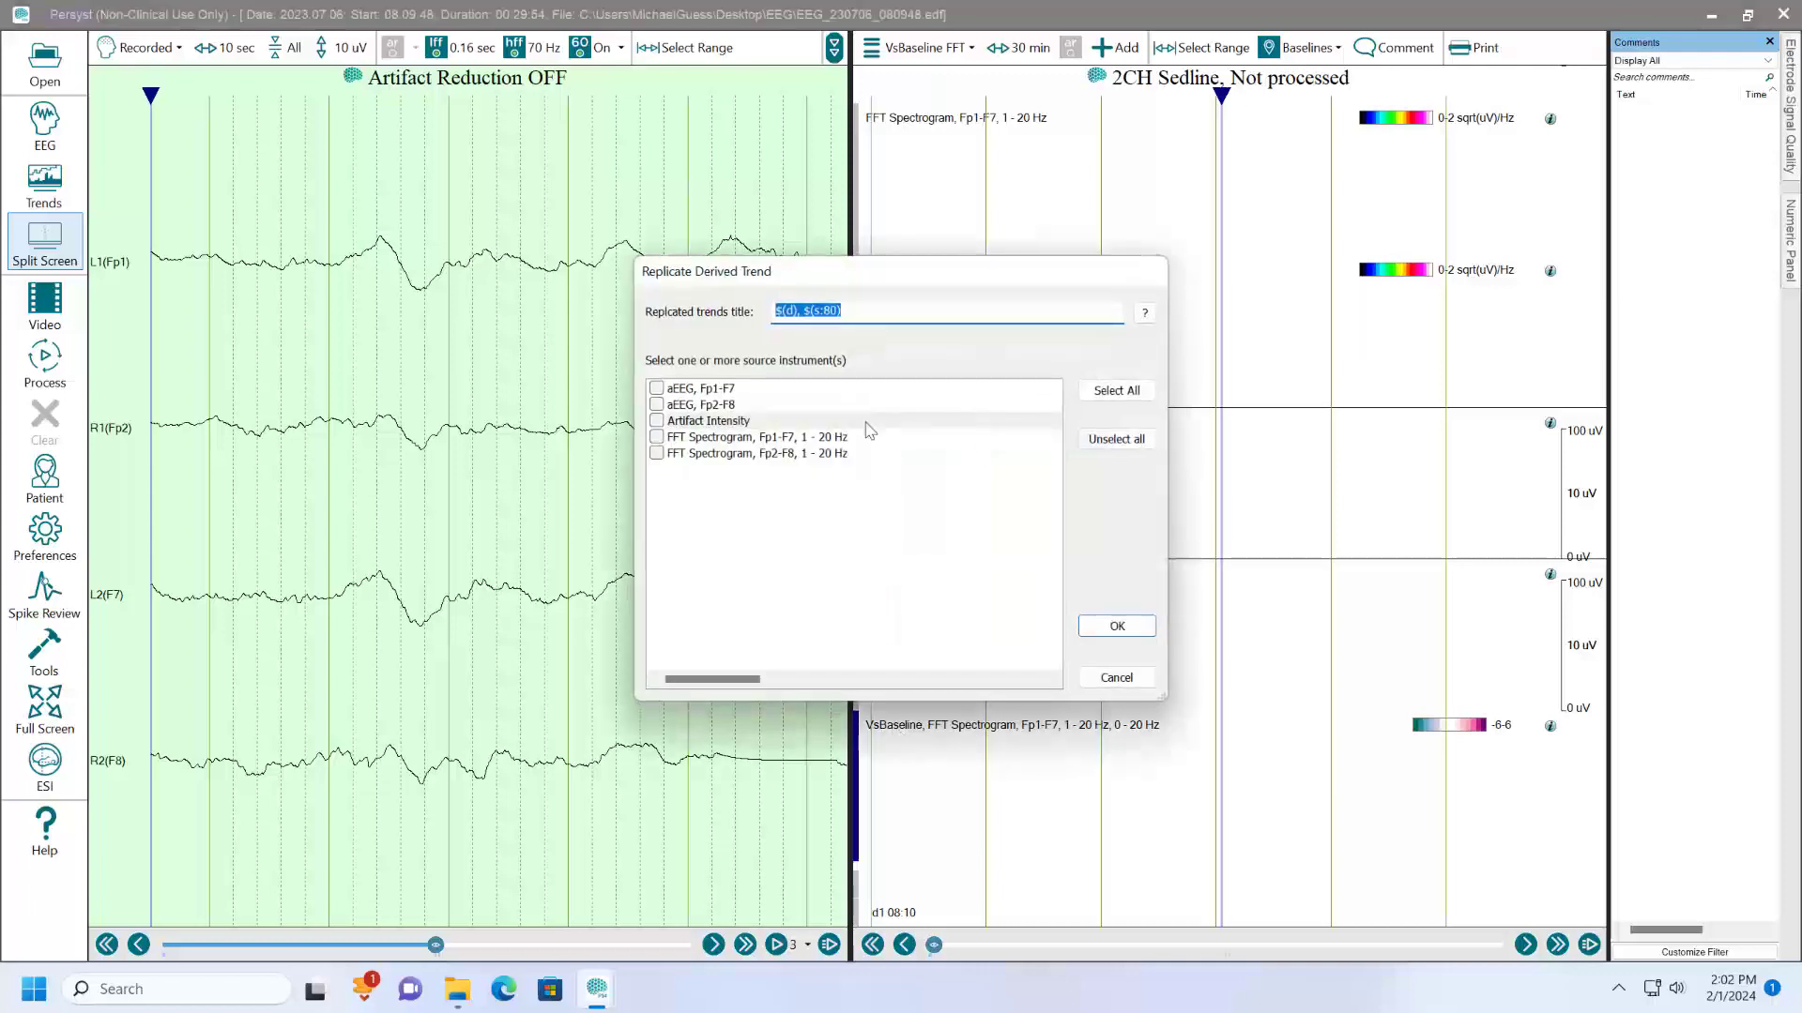
left_click(658, 456)
left_click(1116, 625)
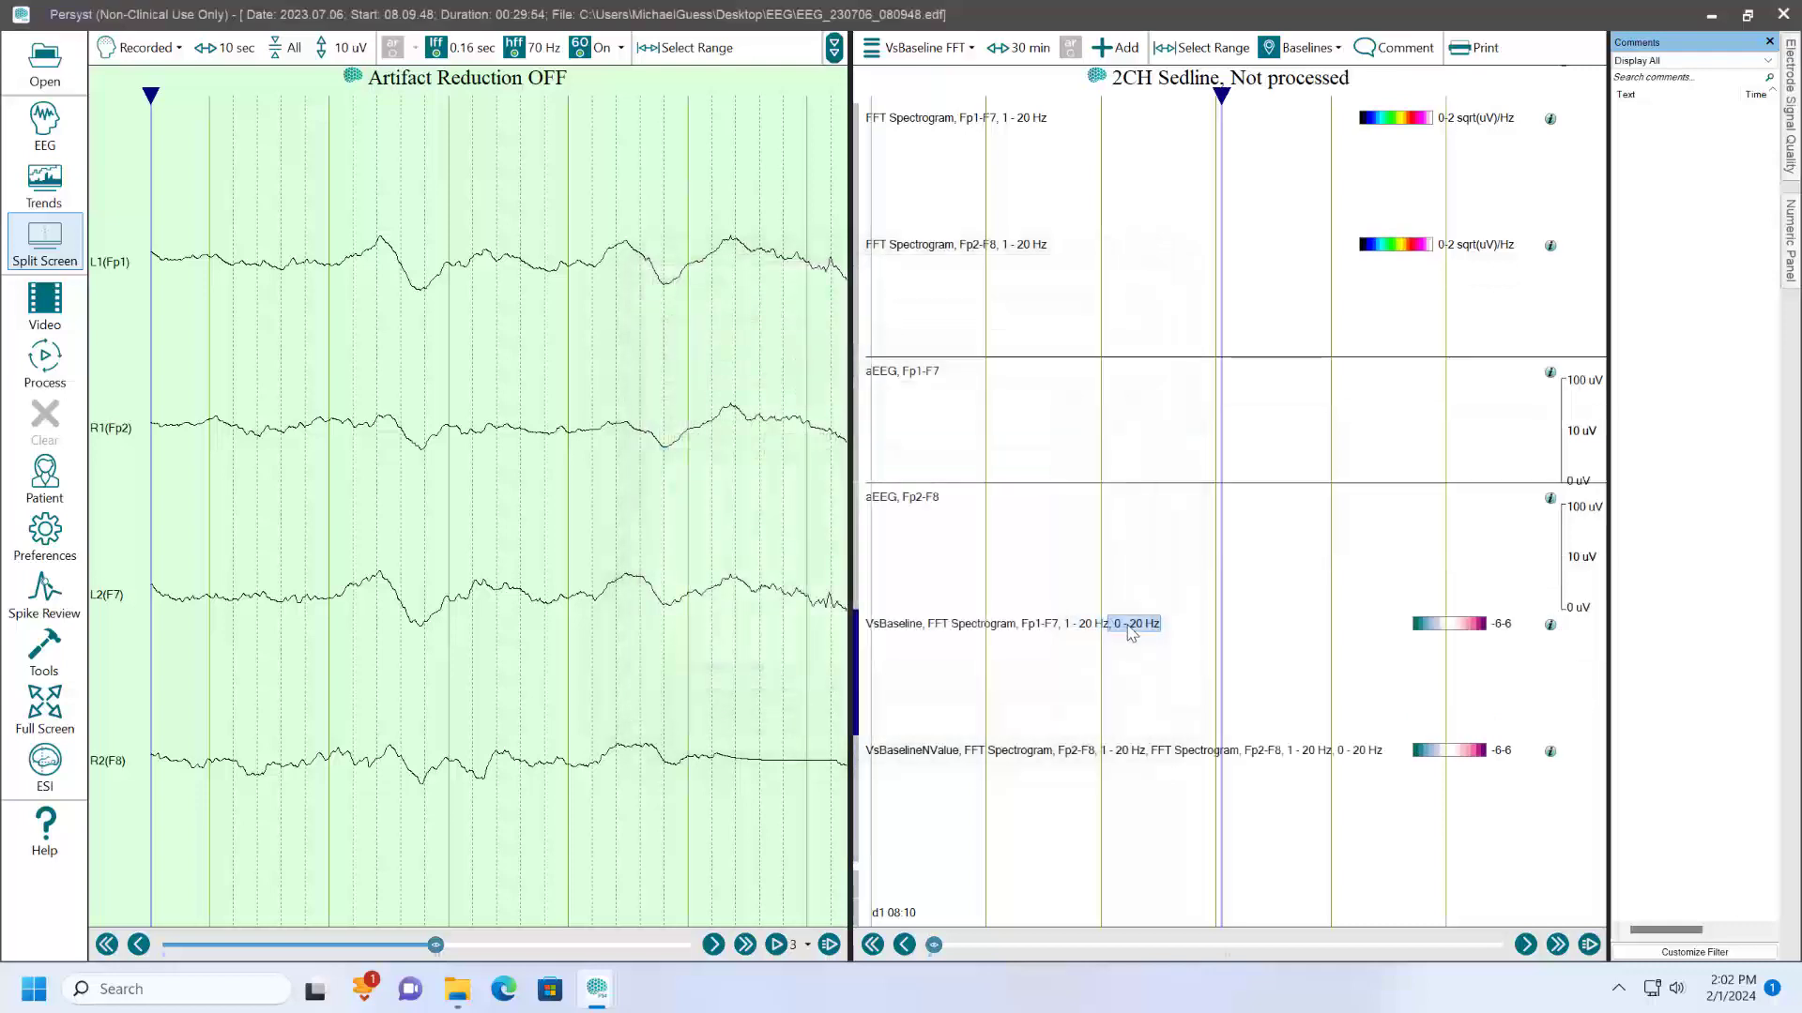
- Change the title of the replicated Fp2-F8 trend to VsBaseline
double_click(938, 751)
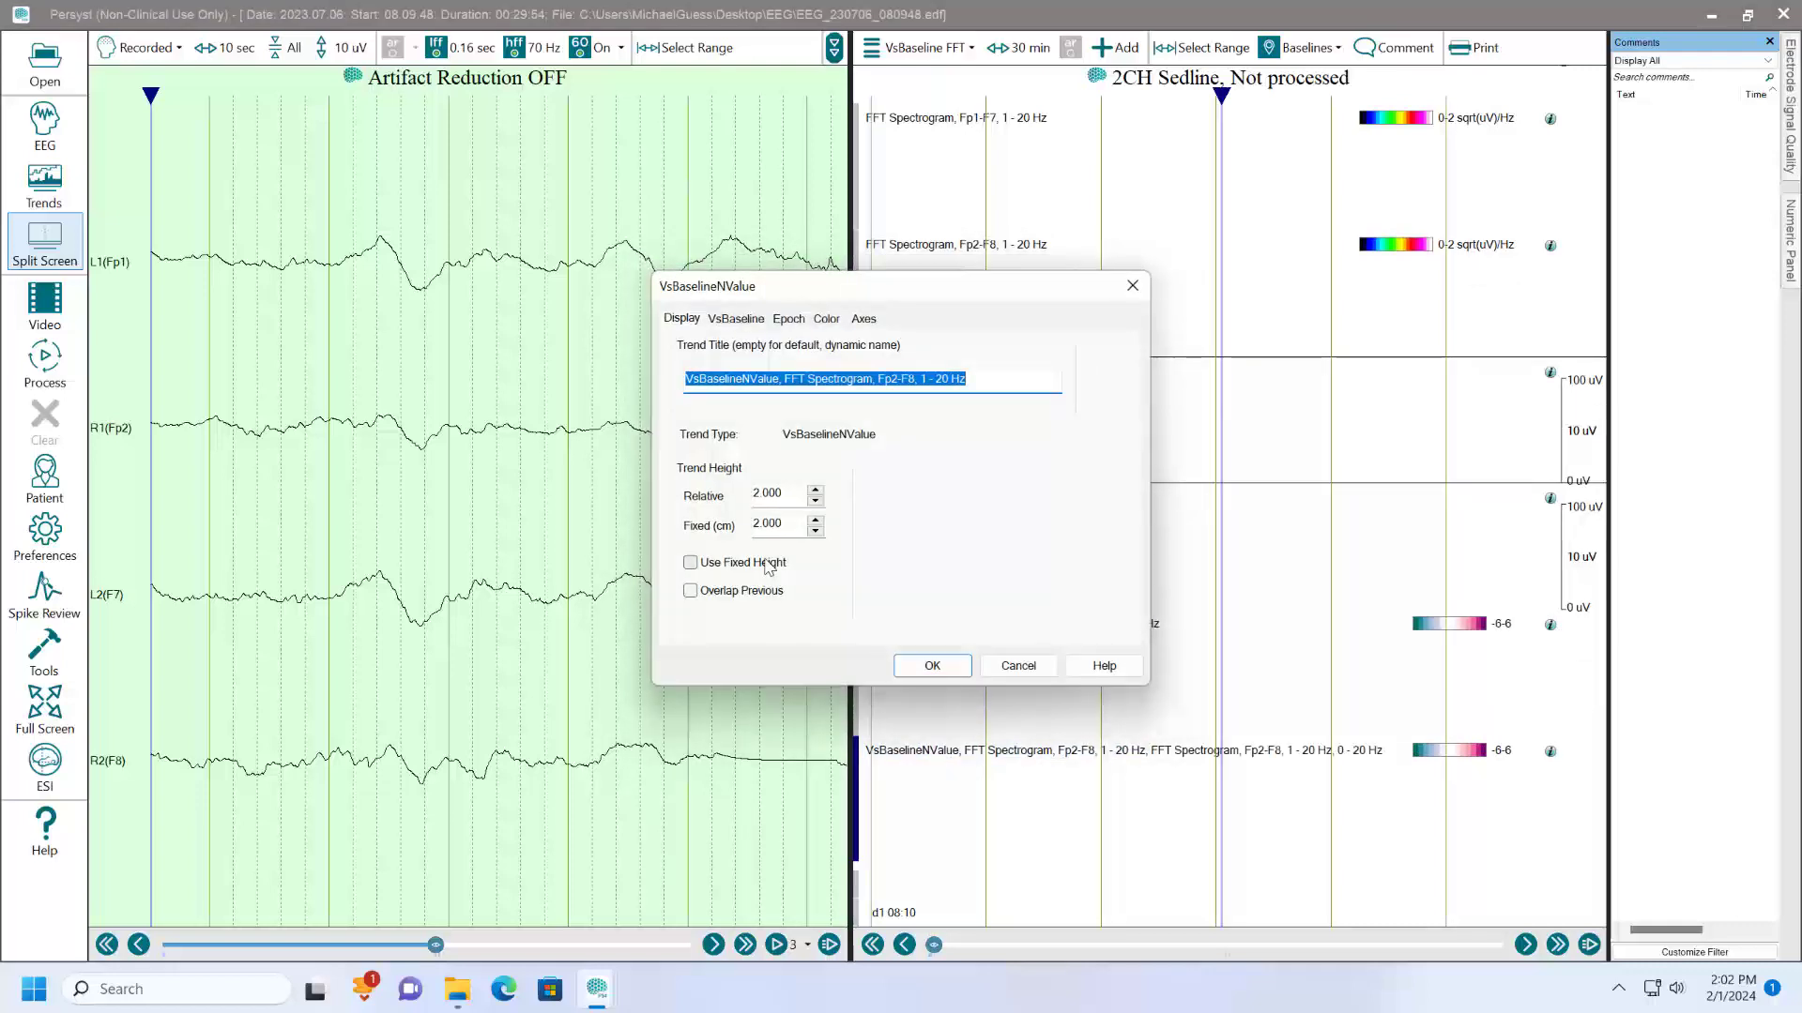
type("VsBaseline")
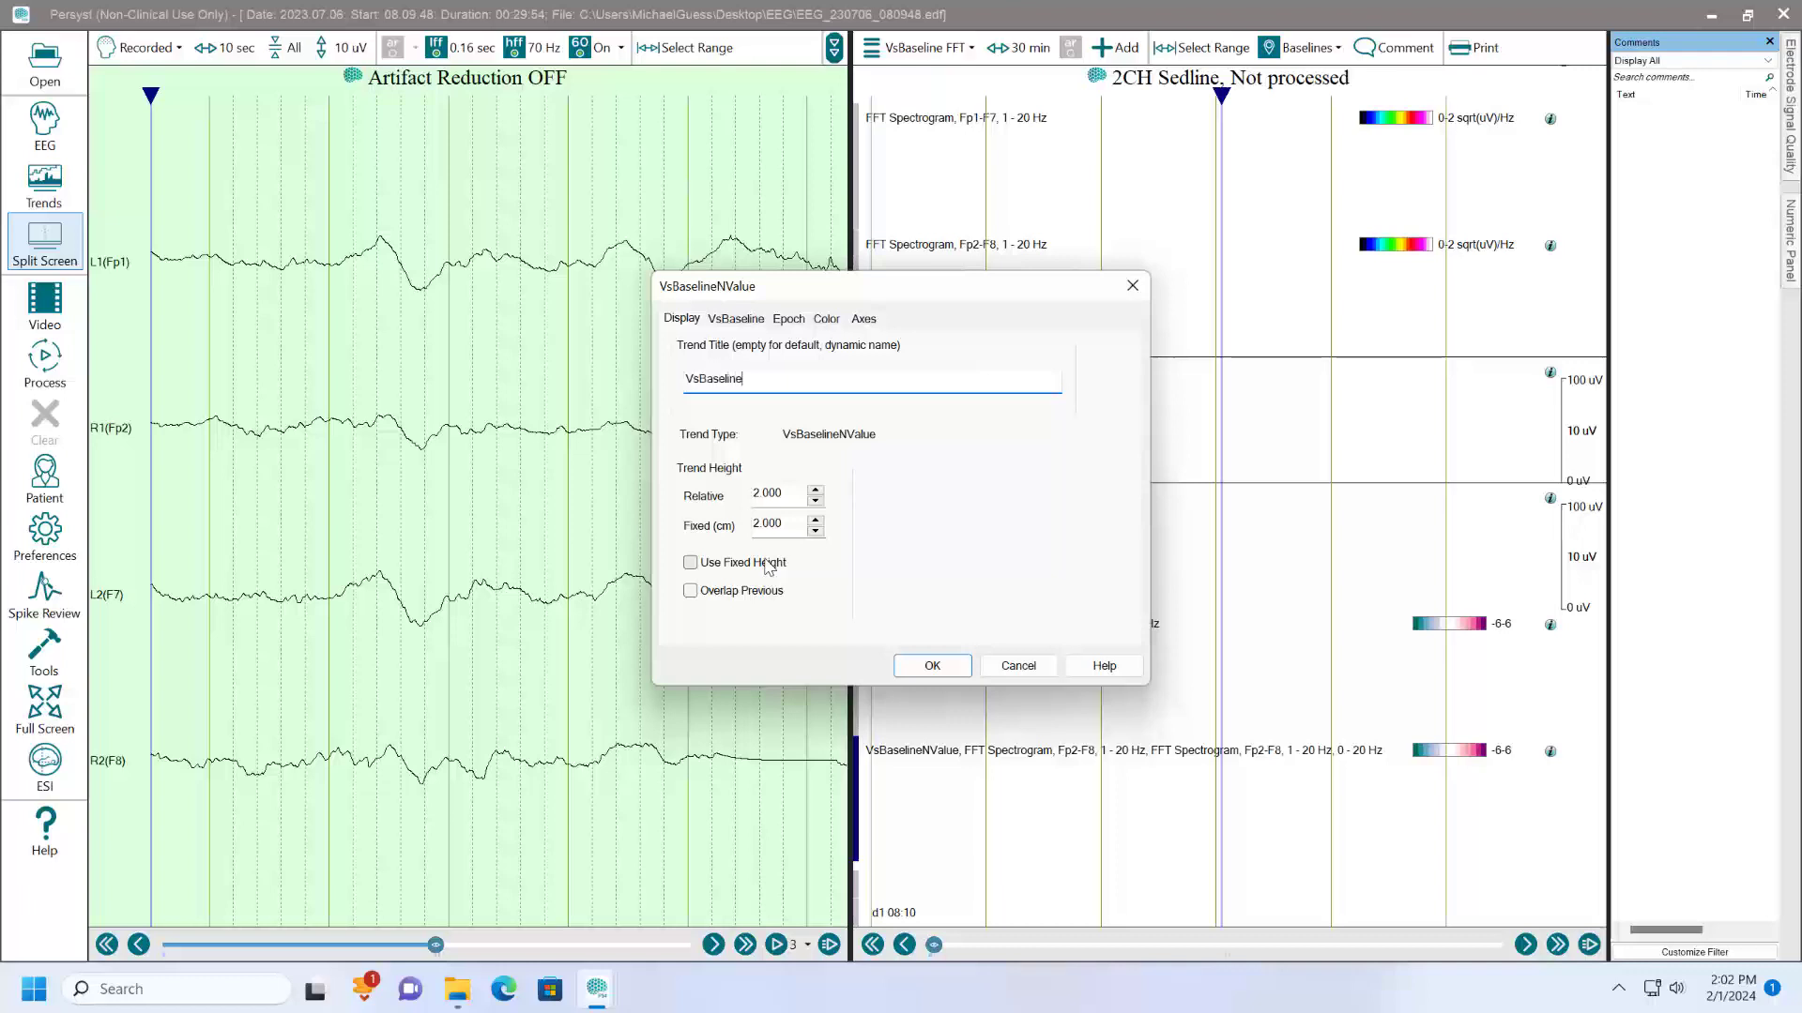
key("Return")
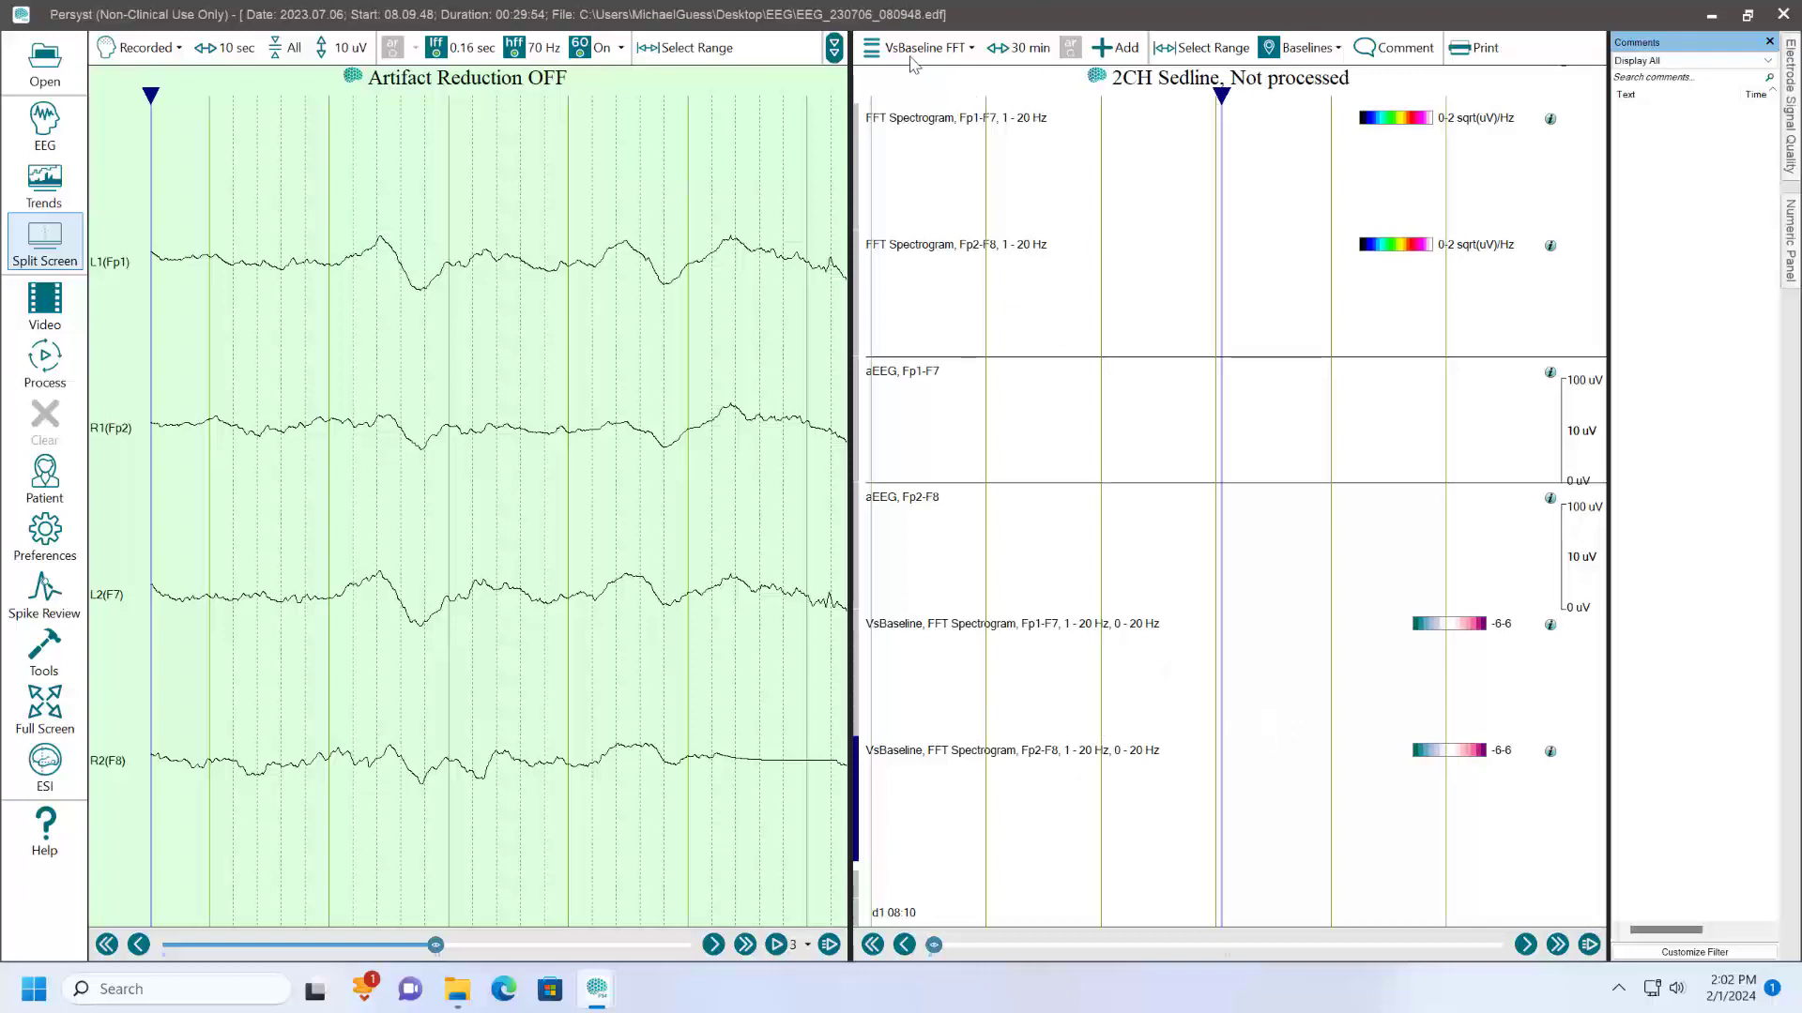
- Save the new VsBaseline FFT panel to the 2CHSedline.mmx template through the trend preferences
left_click(45, 532)
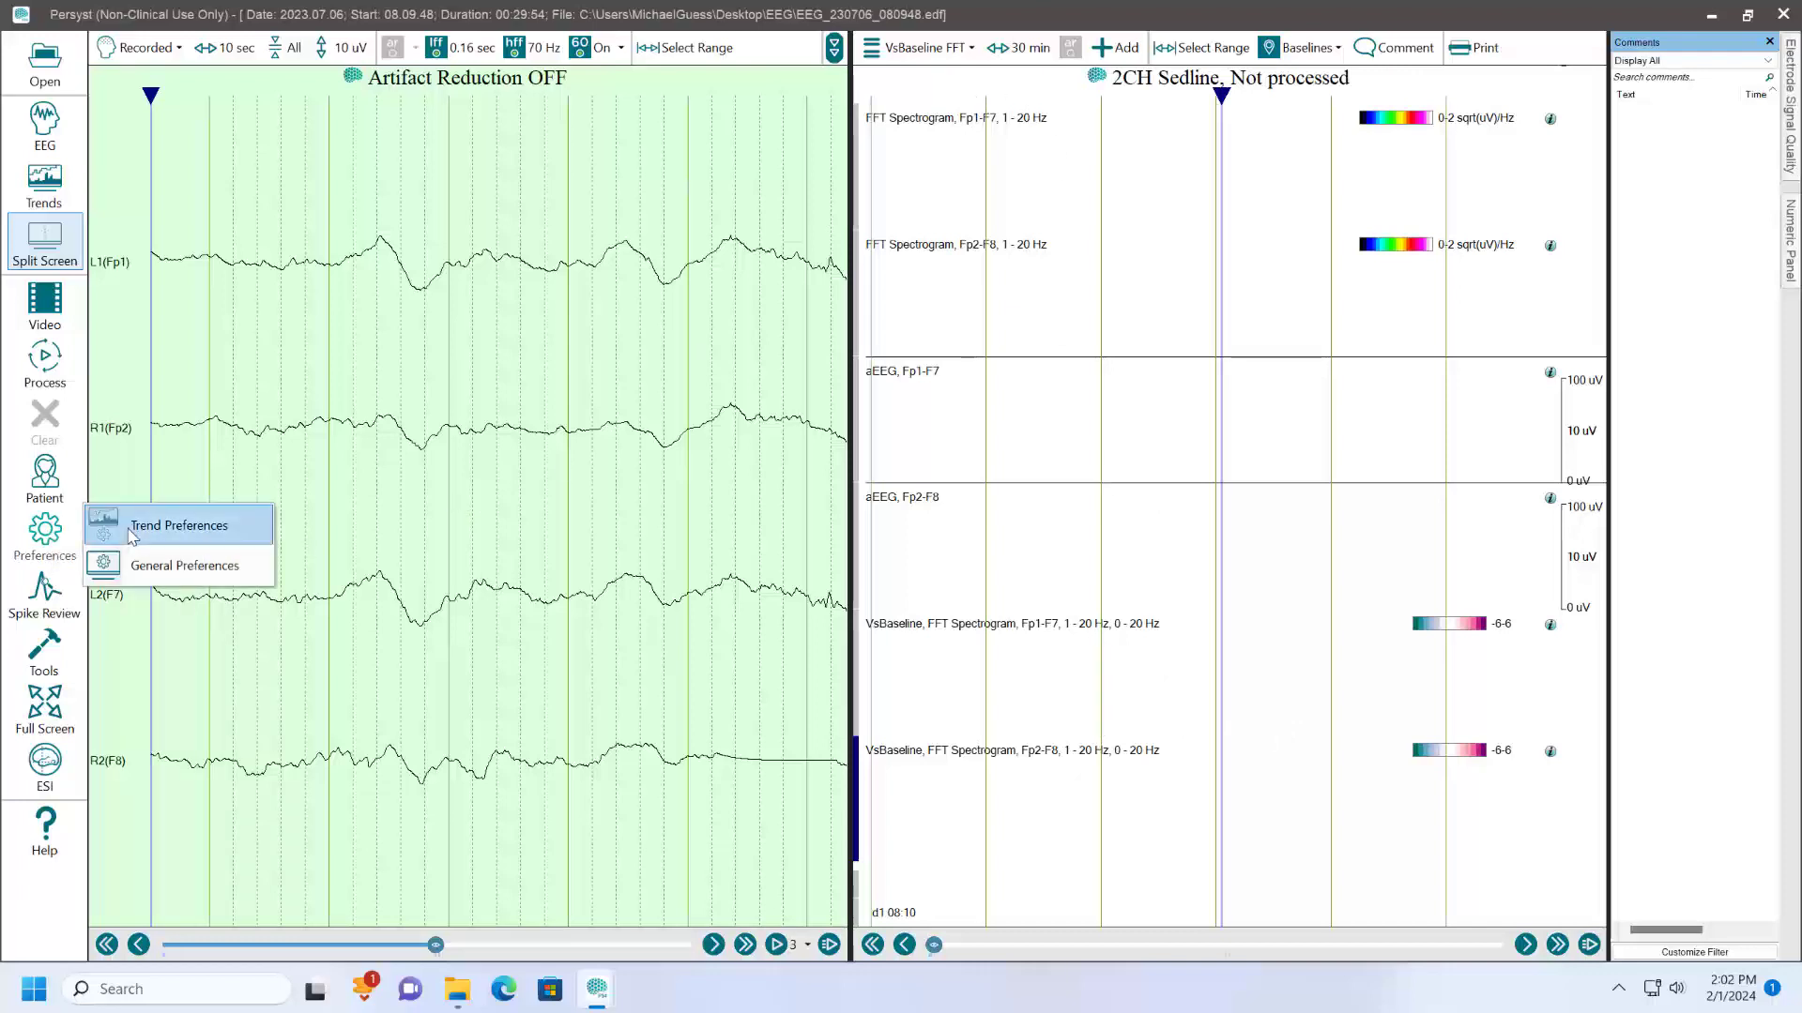
left_click(133, 530)
left_click(741, 729)
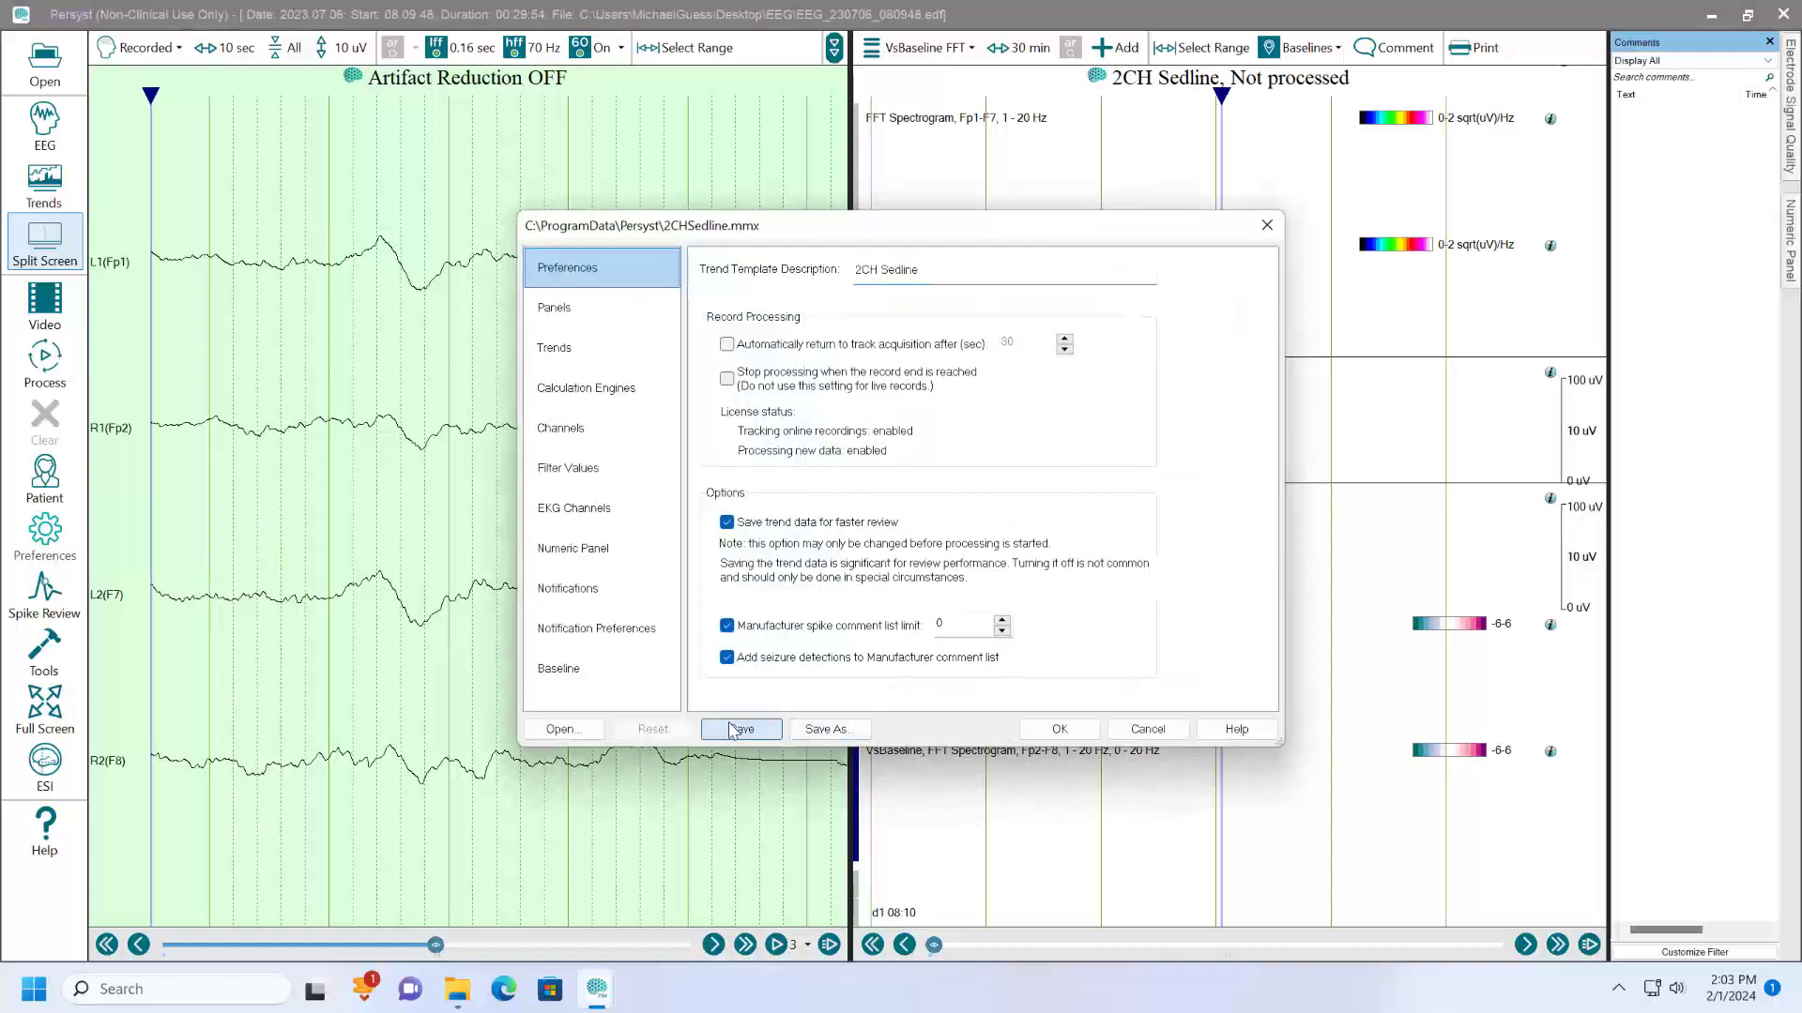
- Close the trend preferences and browse the available trend types for a new trend without creating one
left_click(1081, 730)
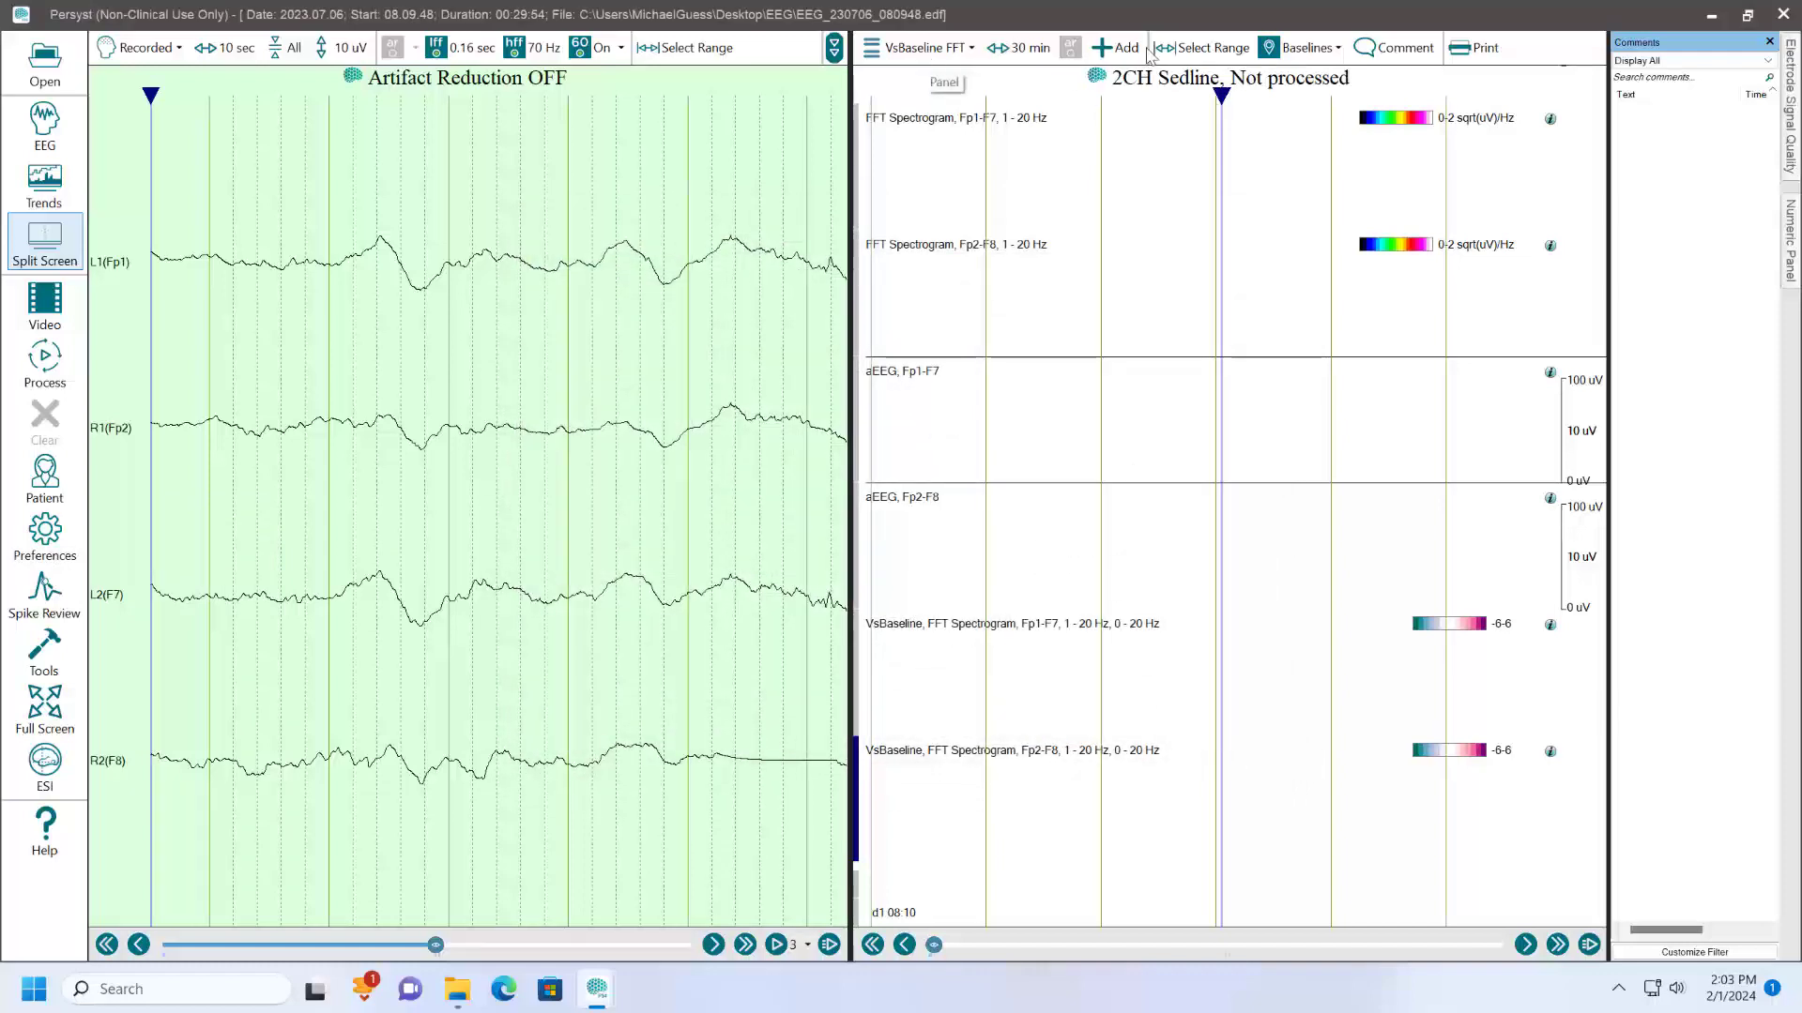
left_click(1105, 49)
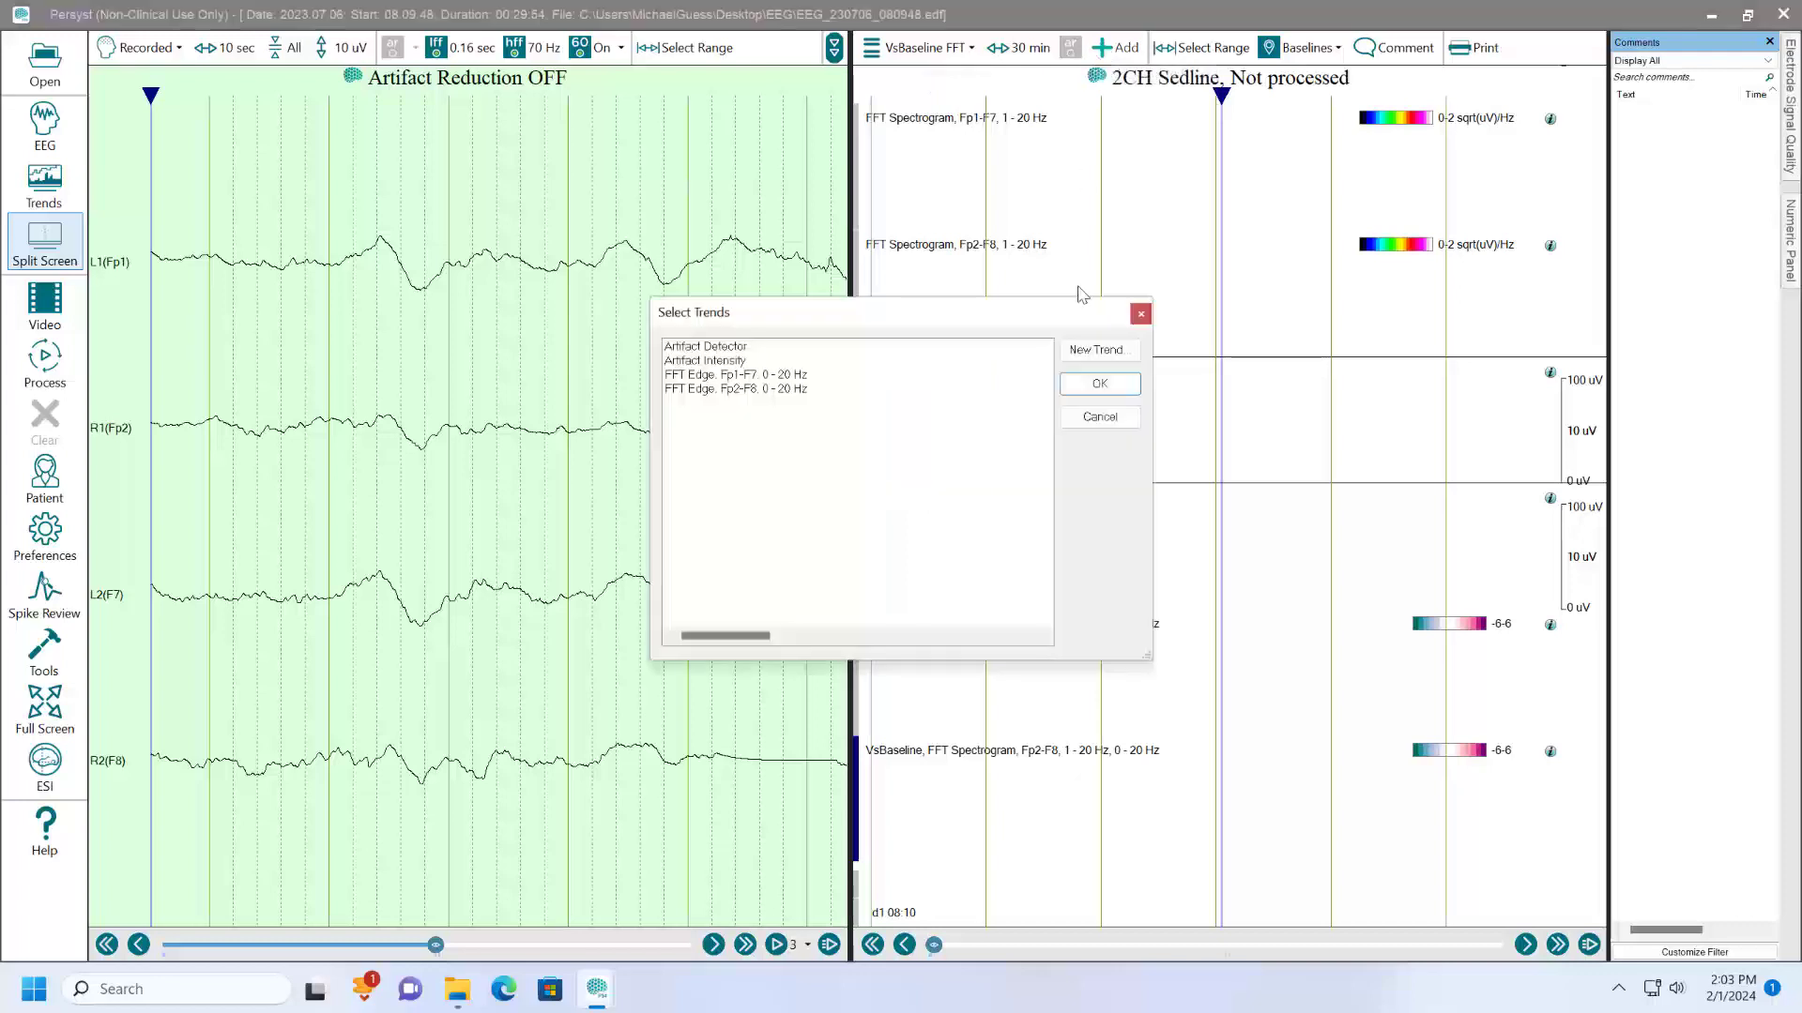
left_click(1096, 350)
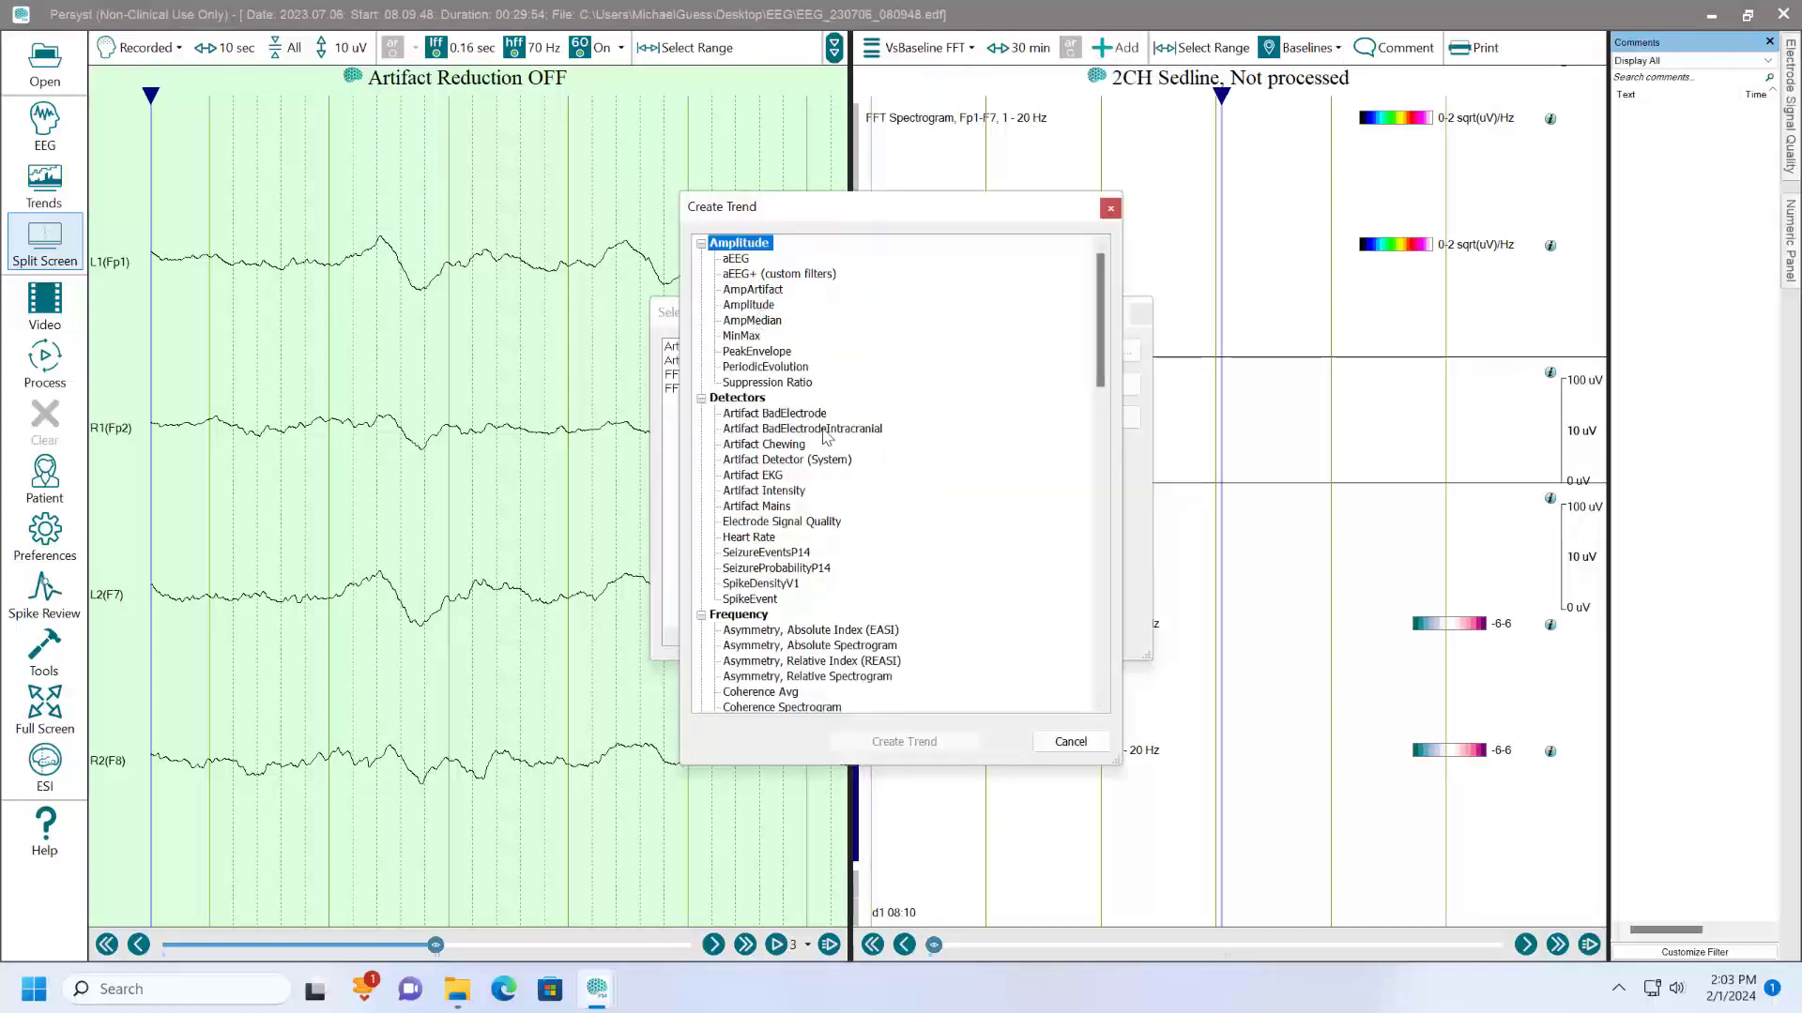
scroll(910, 509, "down", 2)
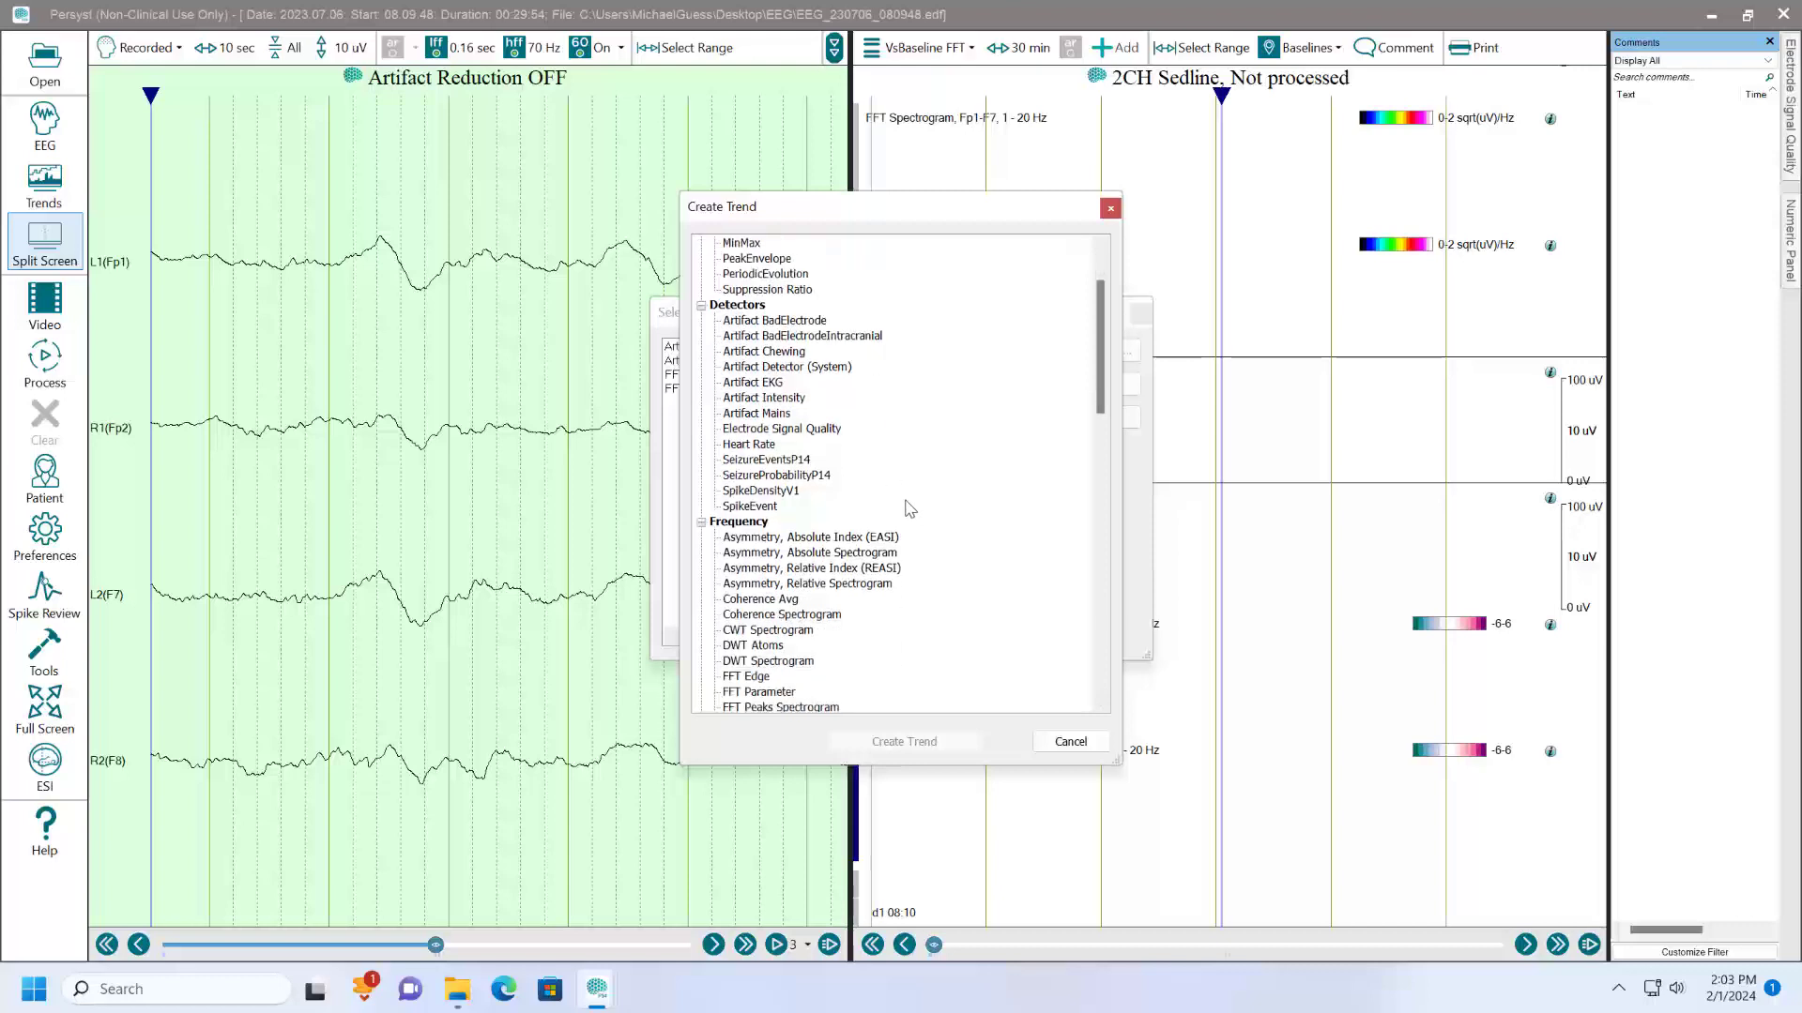
scroll(909, 510, "down", 4)
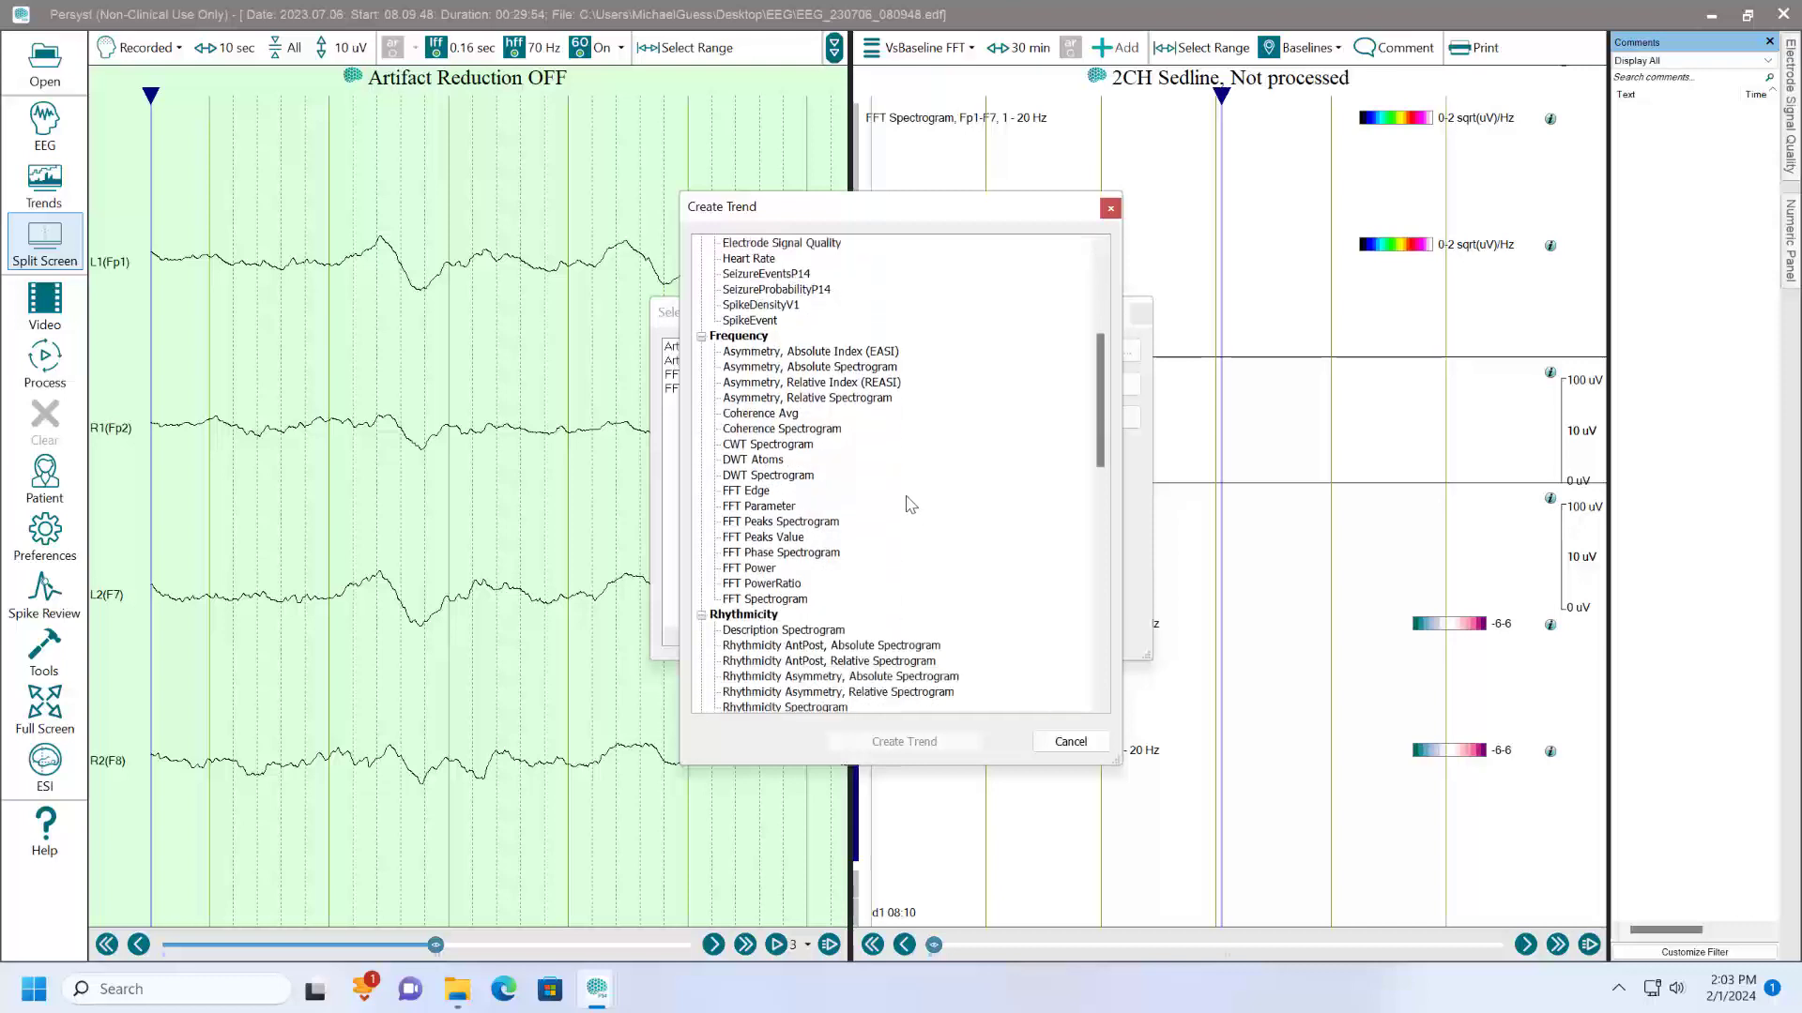
scroll(910, 503, "down", 5)
scroll(909, 504, "down", 3)
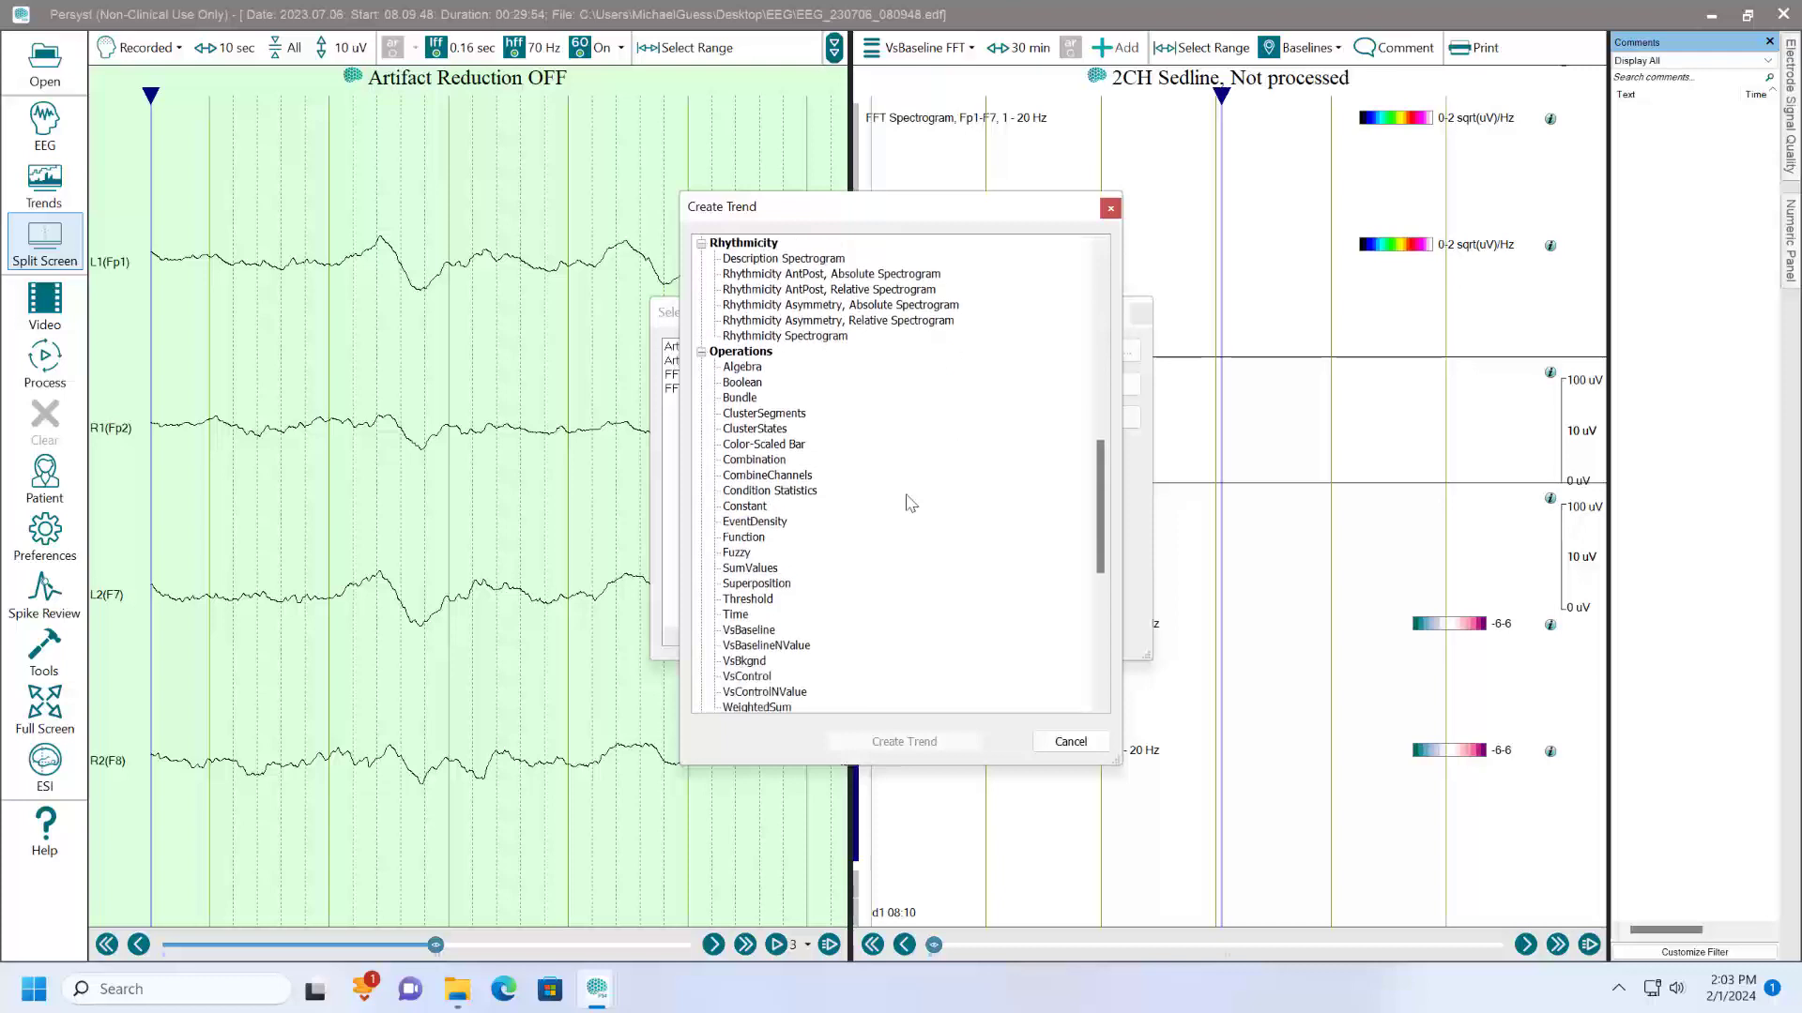
scroll(918, 507, "down", 4)
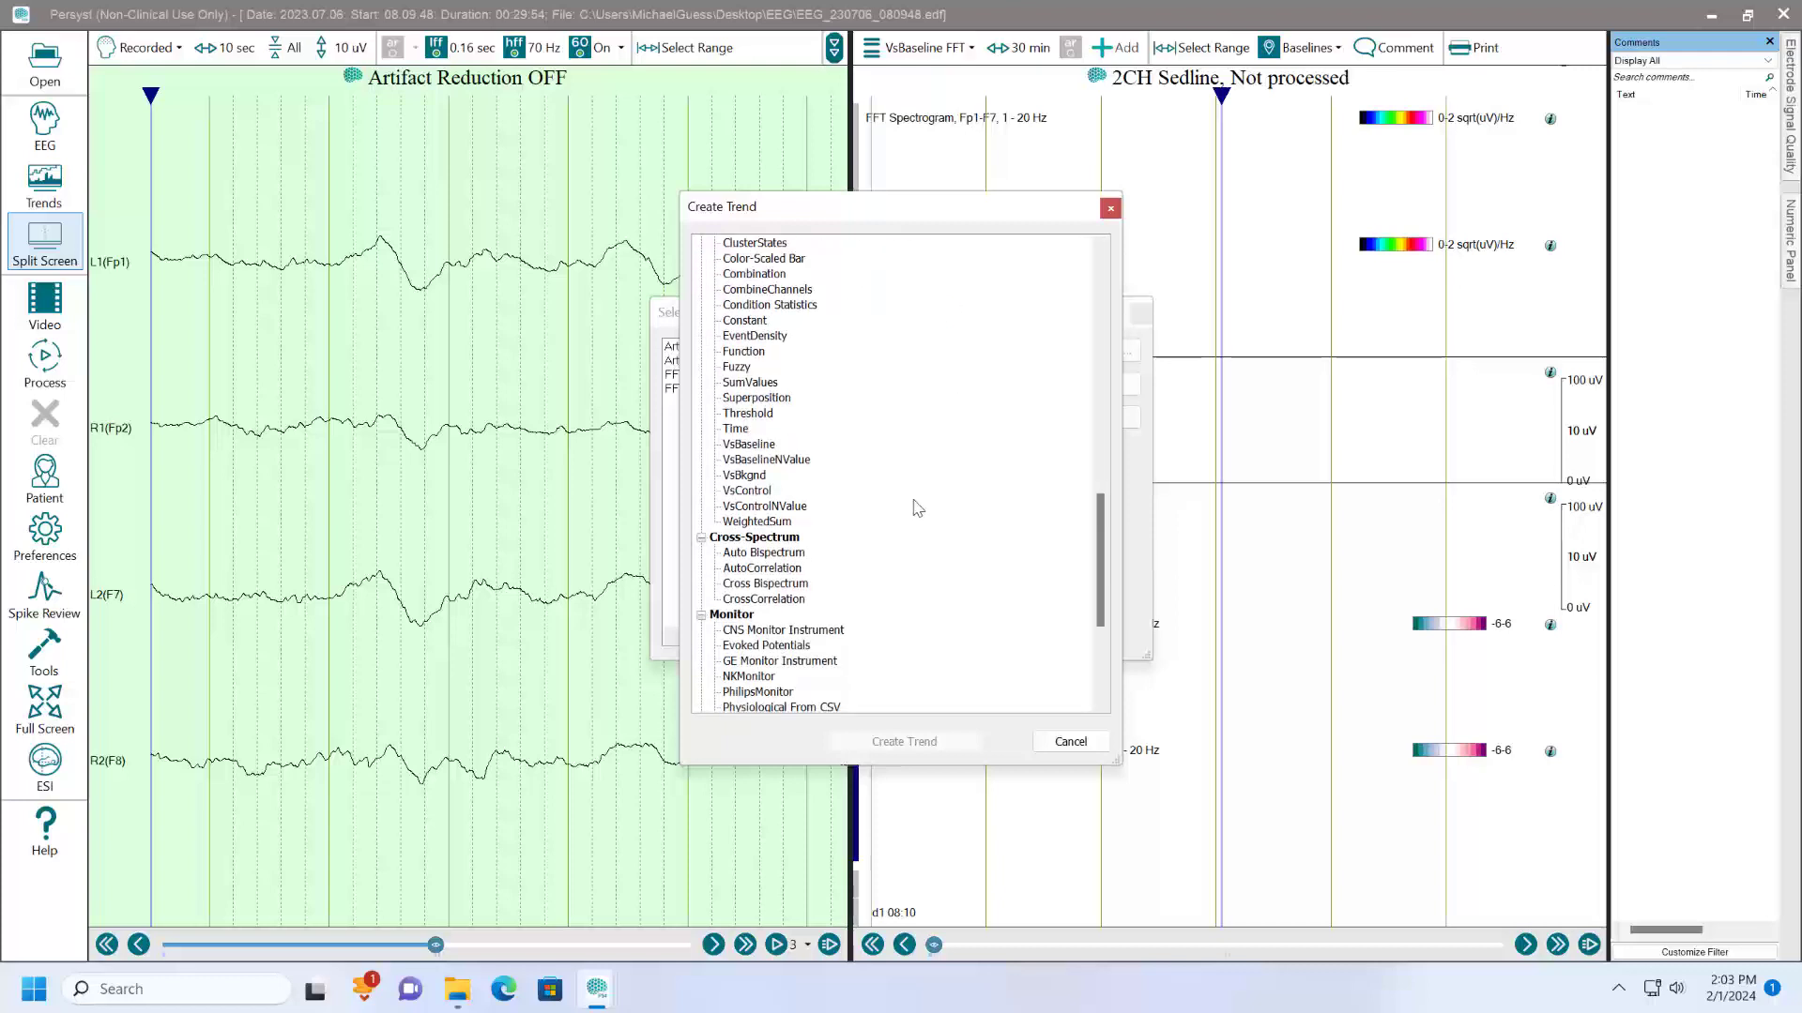
scroll(917, 508, "down", 5)
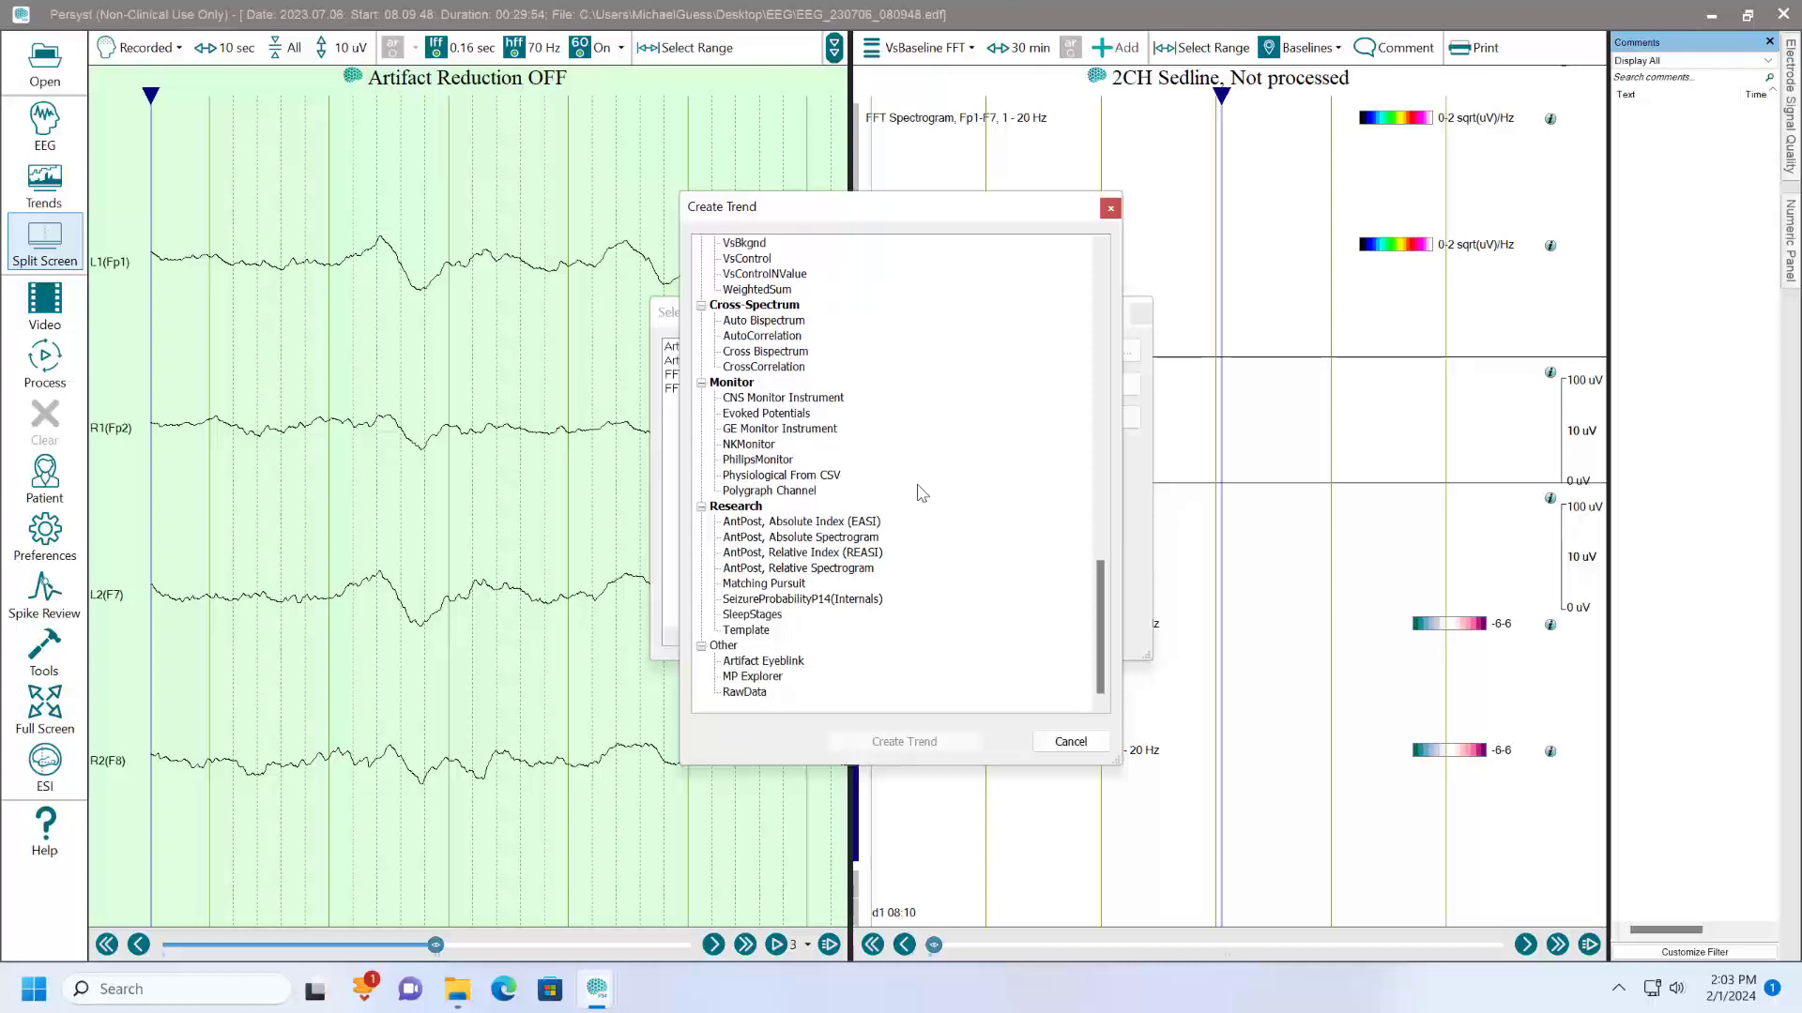
left_click(1070, 743)
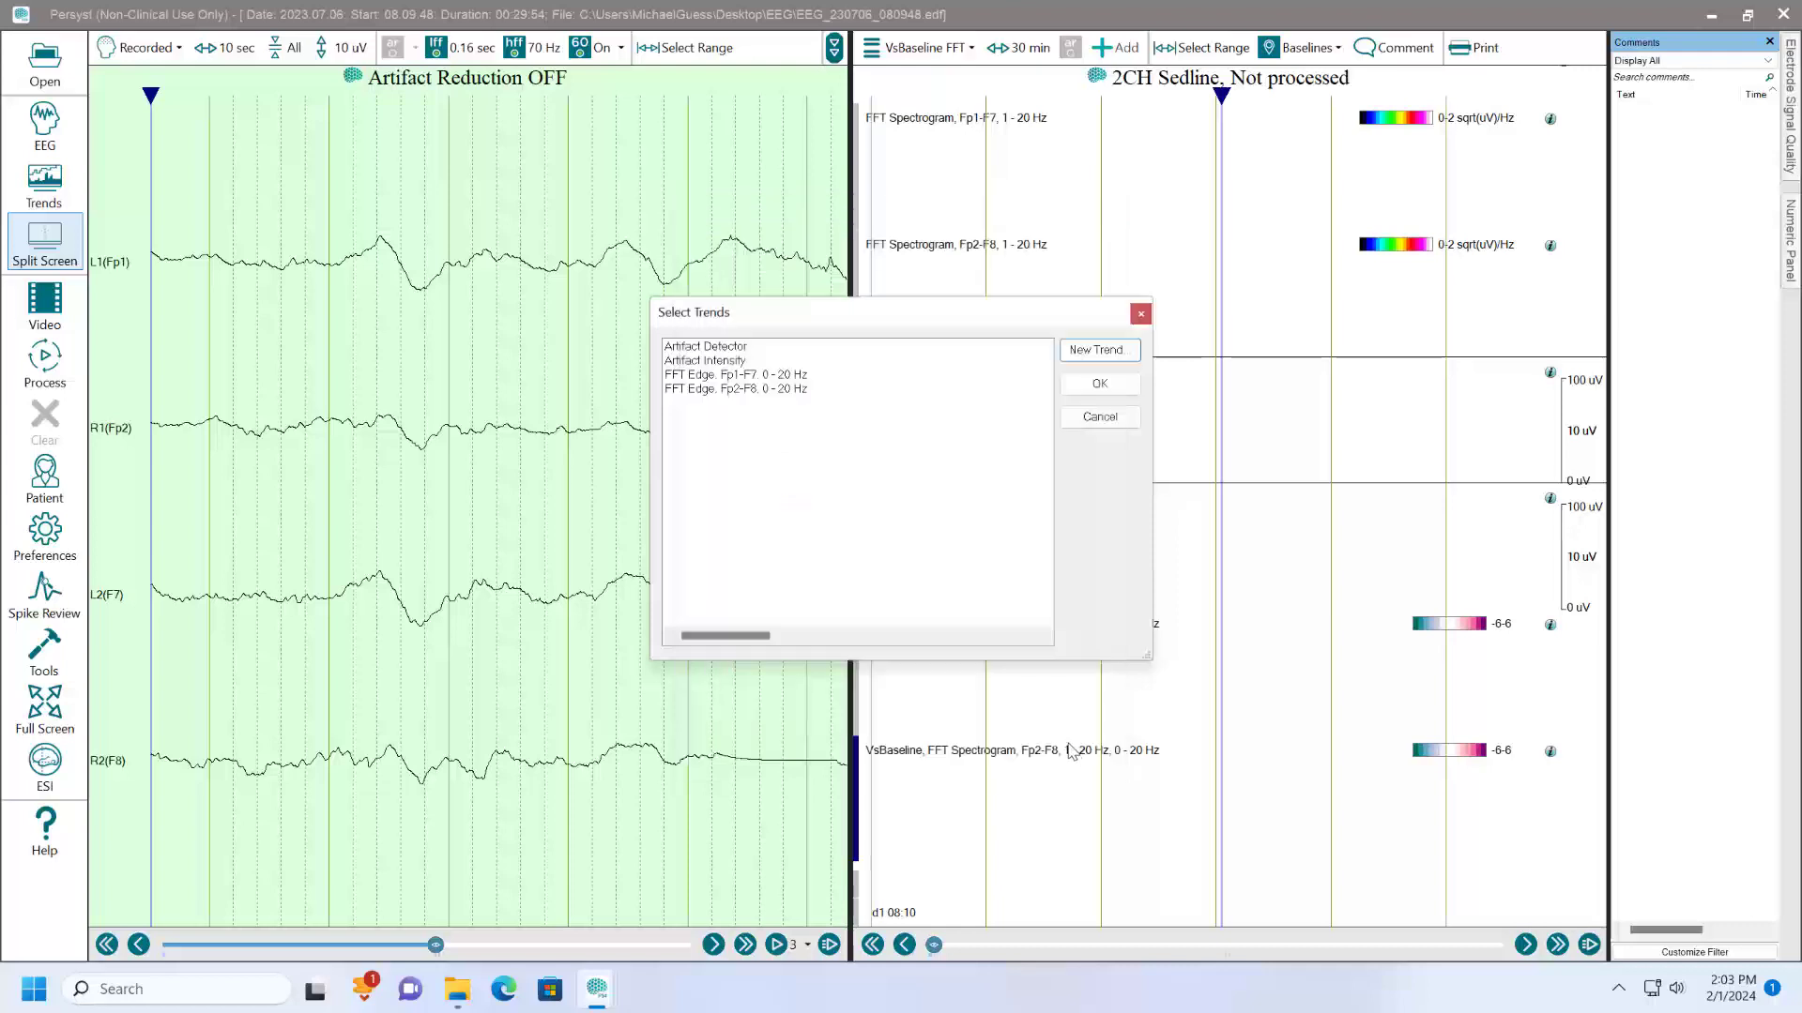
left_click(1099, 424)
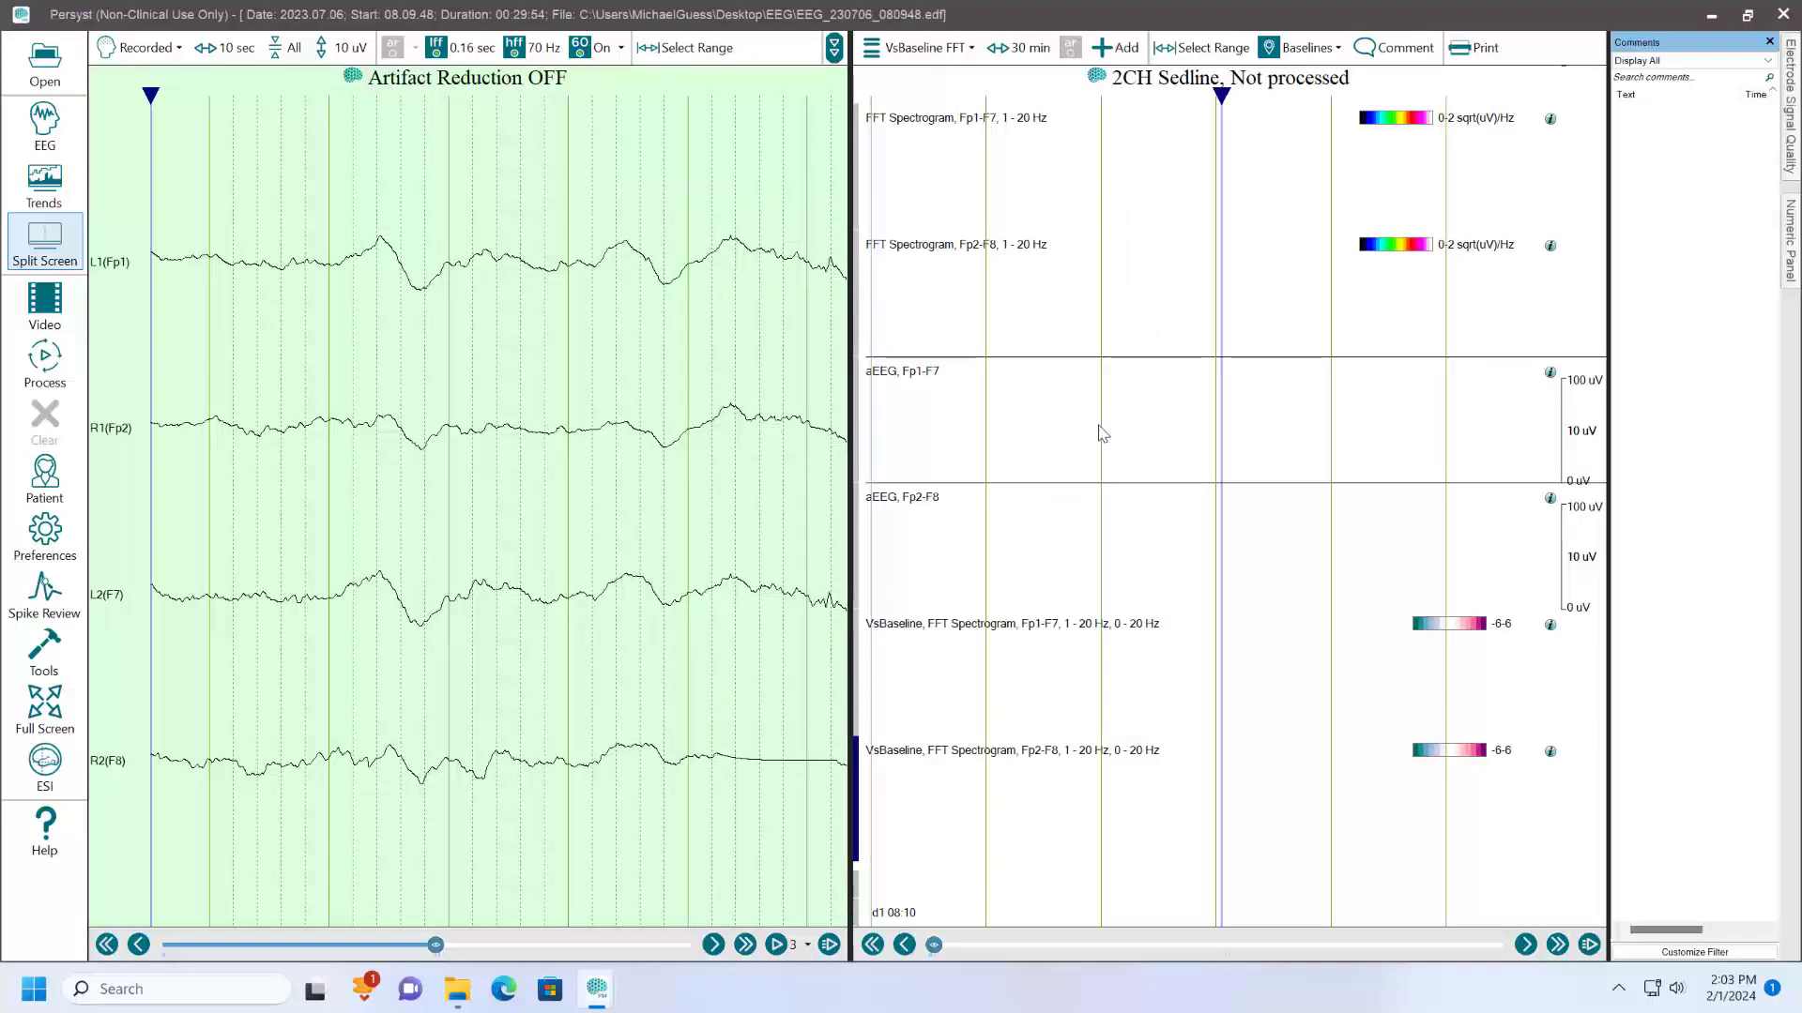
- Save the 2CHSedline.mmx template again through the trend preferences and close the maximized record window, accepting the template changes
left_click(49, 533)
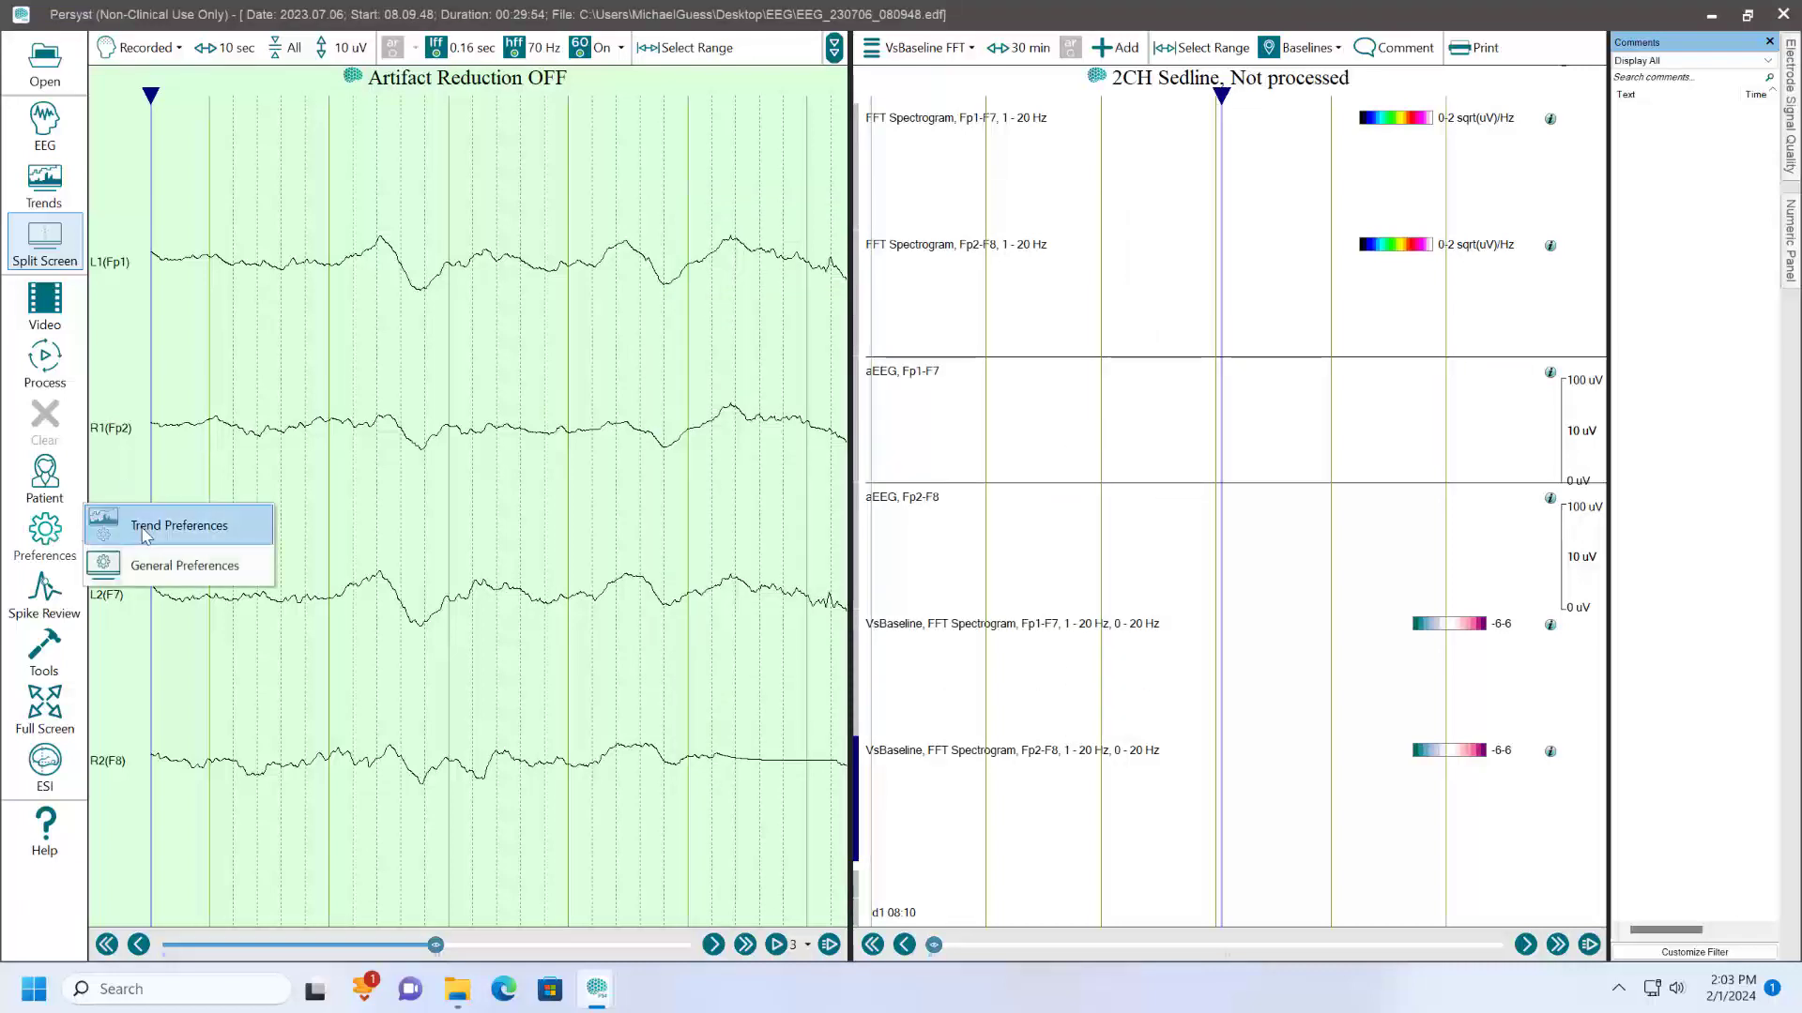
left_click(145, 528)
left_click(741, 729)
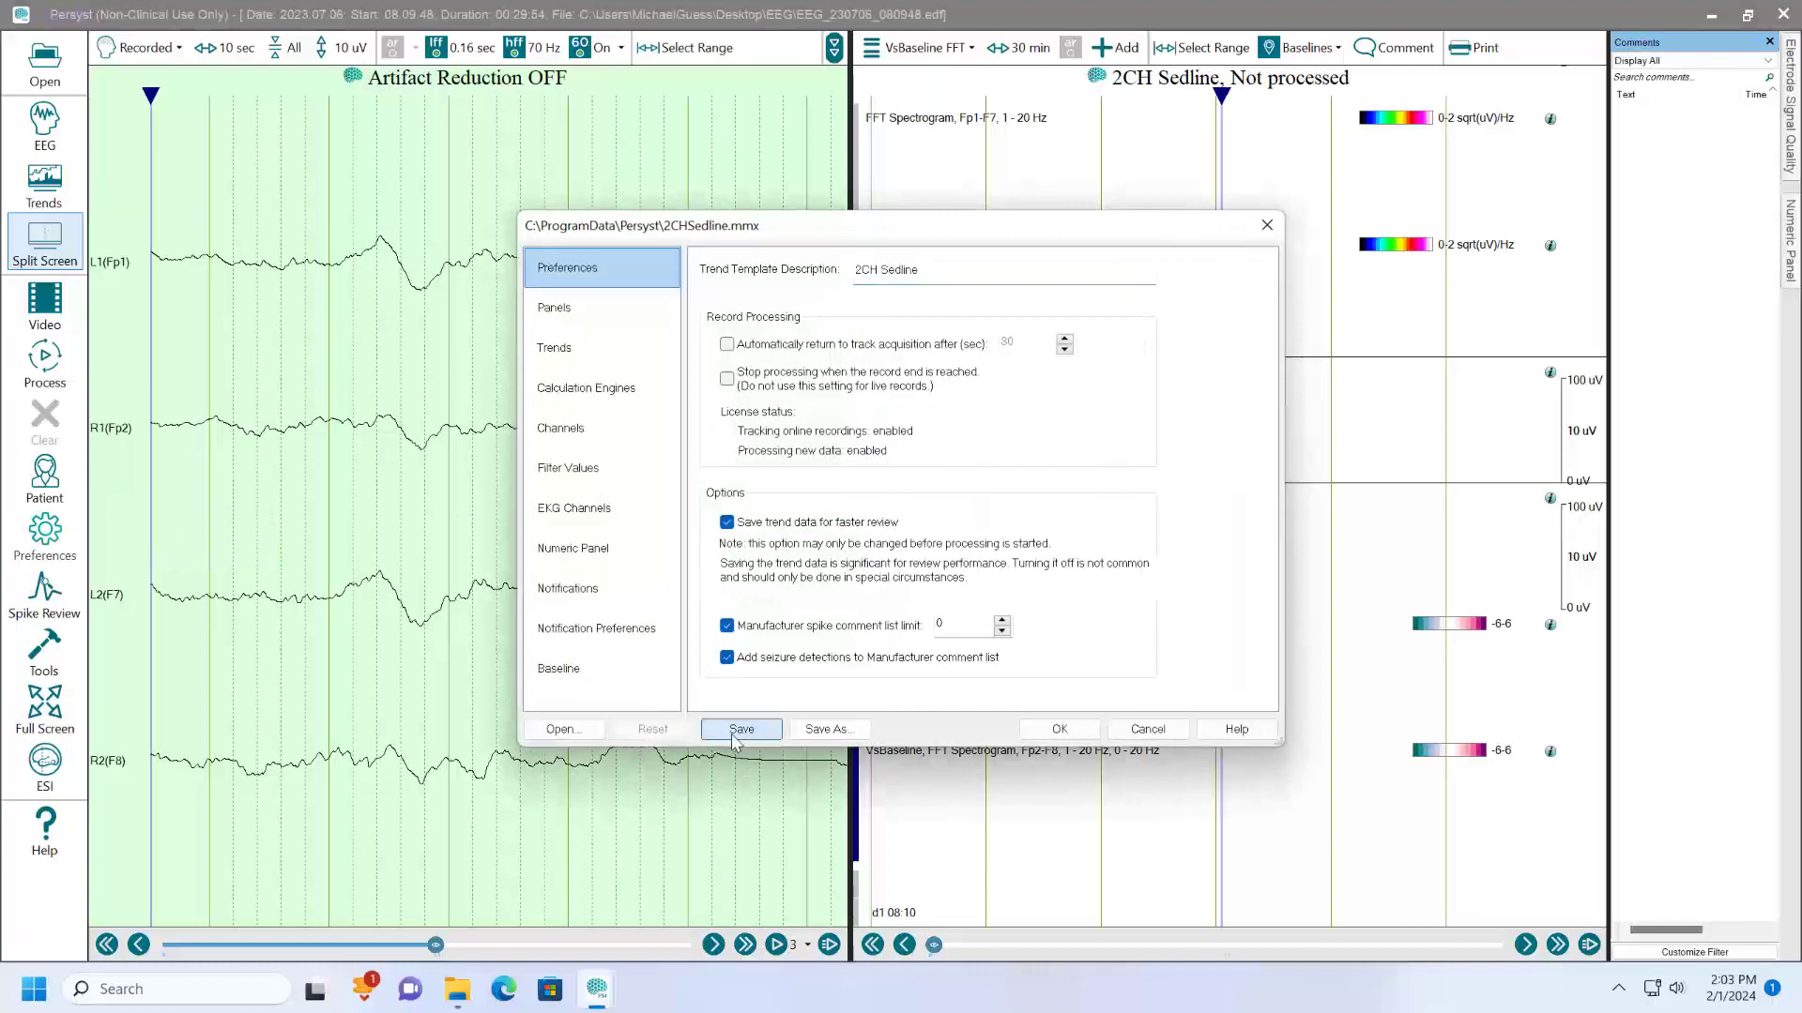
left_click(1035, 735)
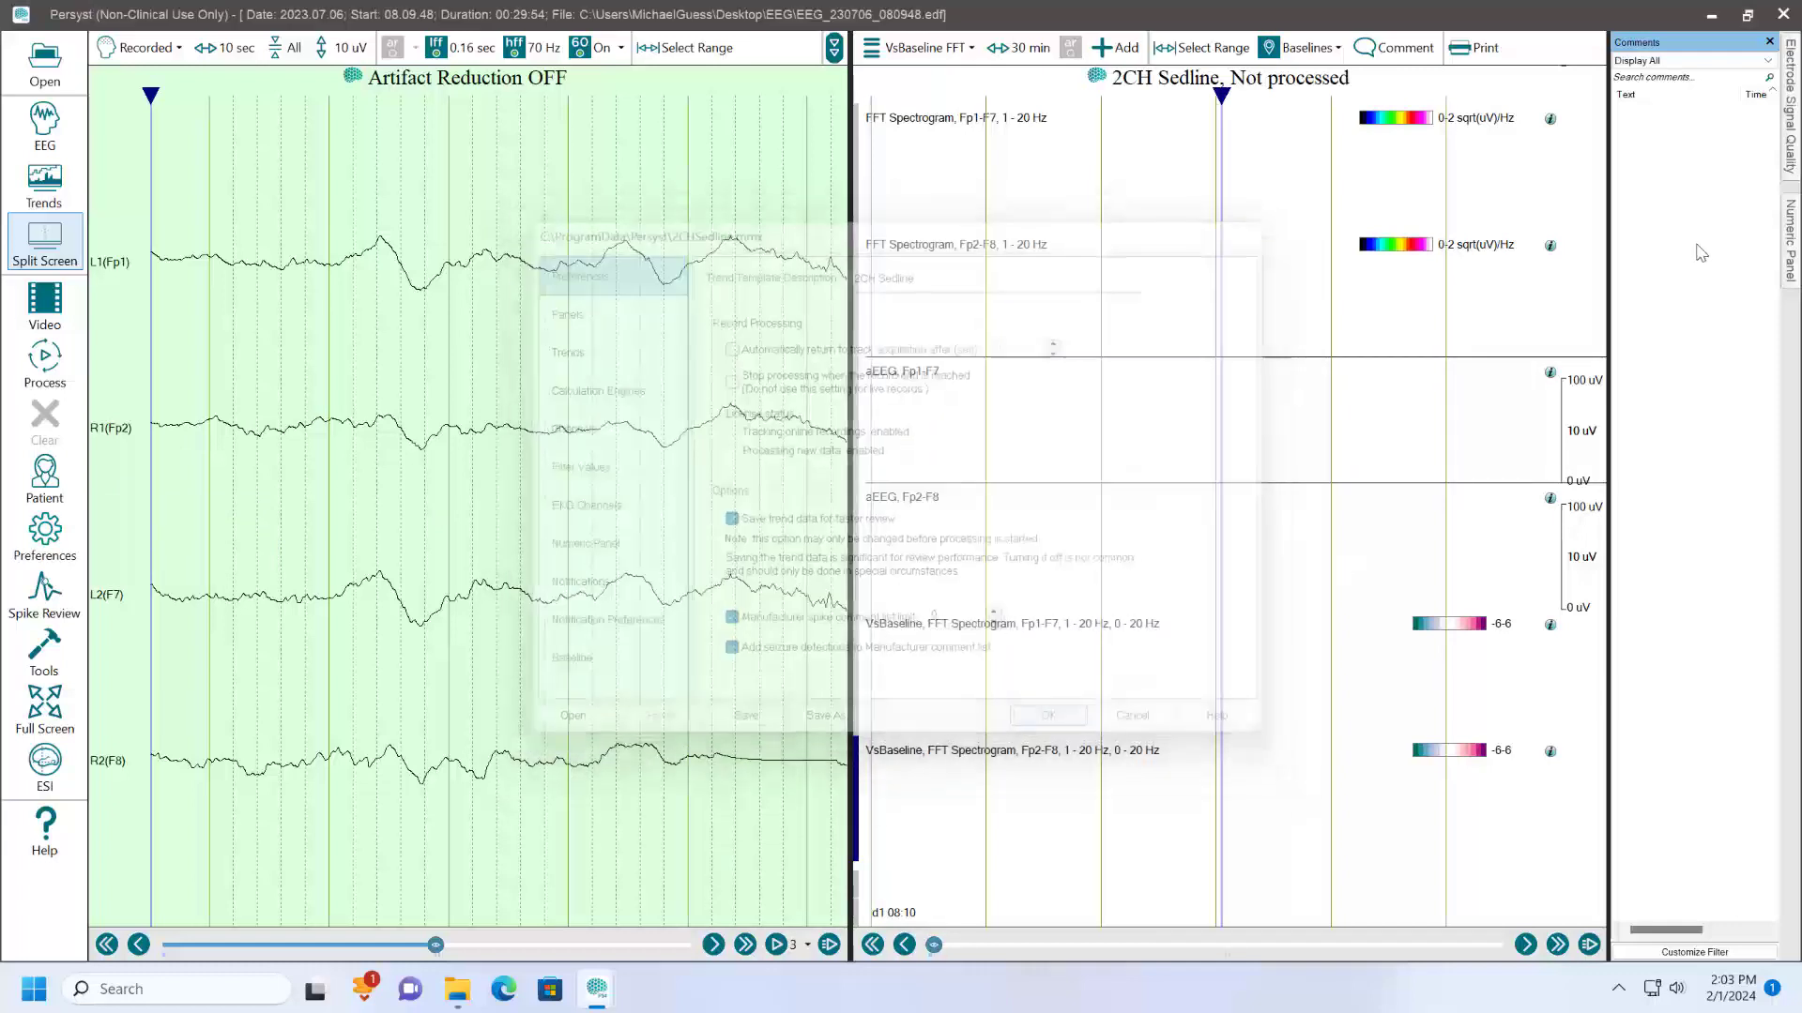
left_click(1783, 14)
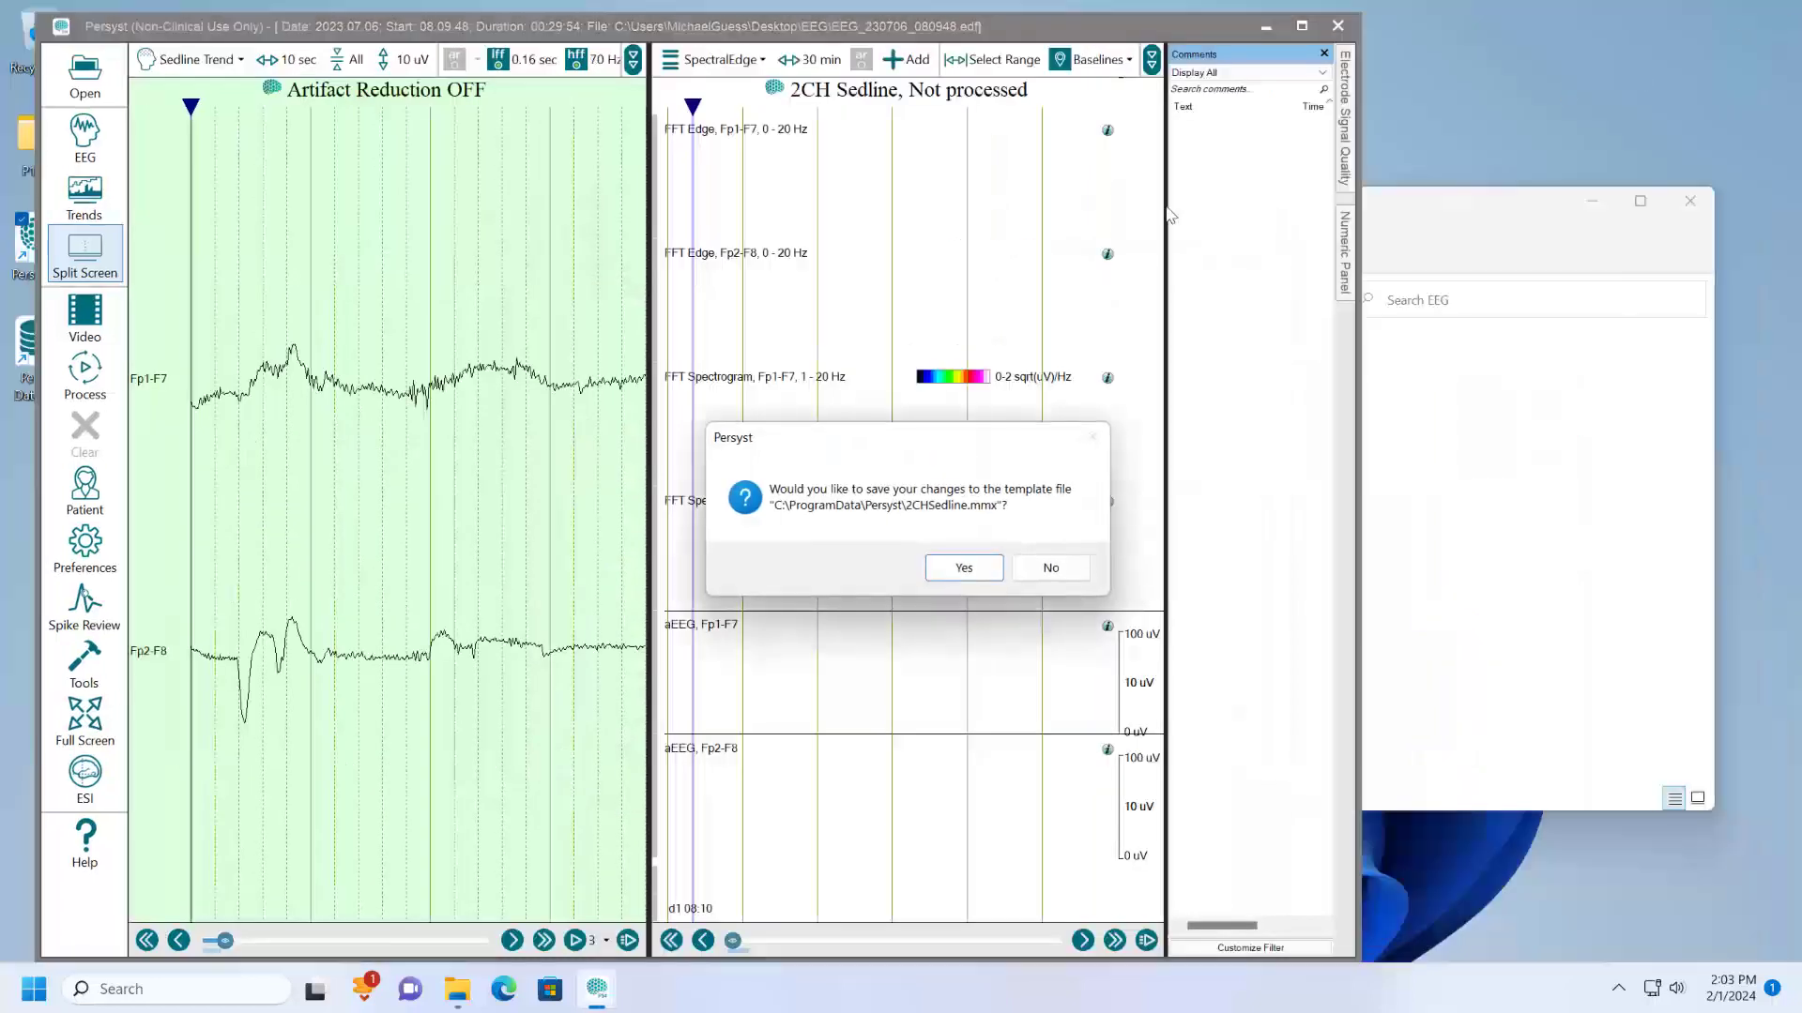
left_click(964, 568)
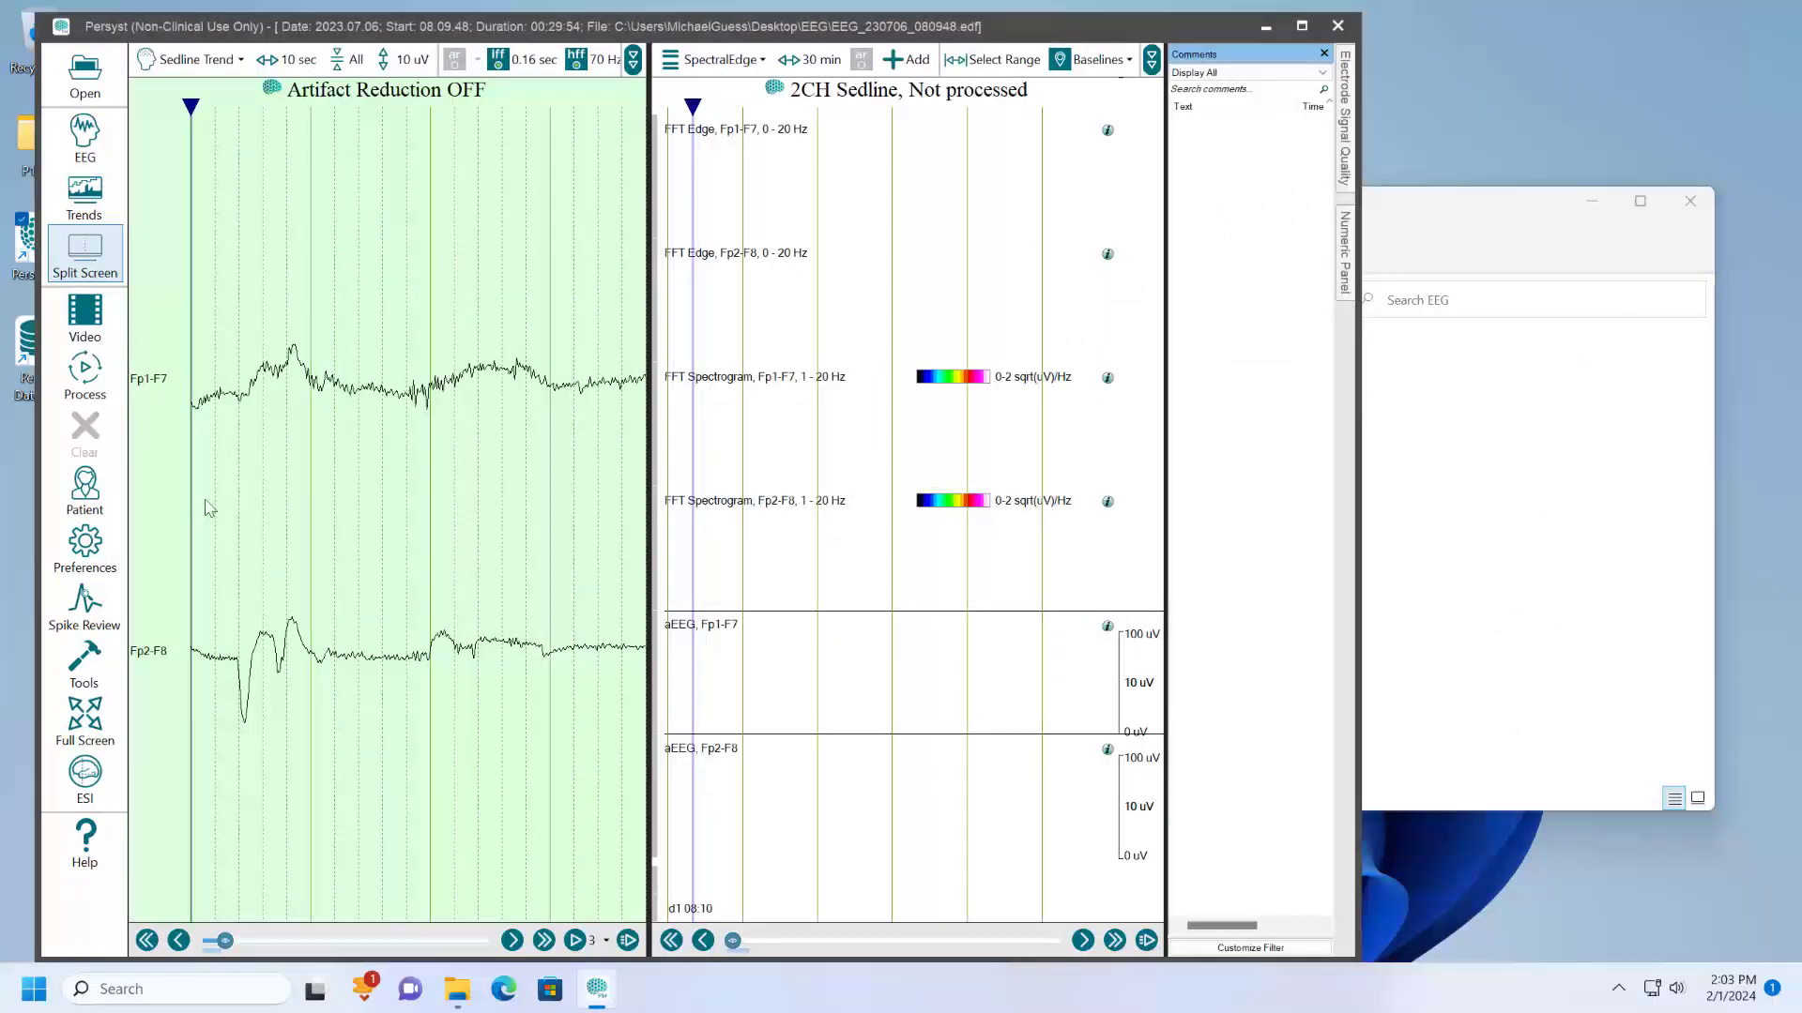
- Load the 2CHSedline.mmx trend template into the remaining record window through its trend preferences
left_click(80, 545)
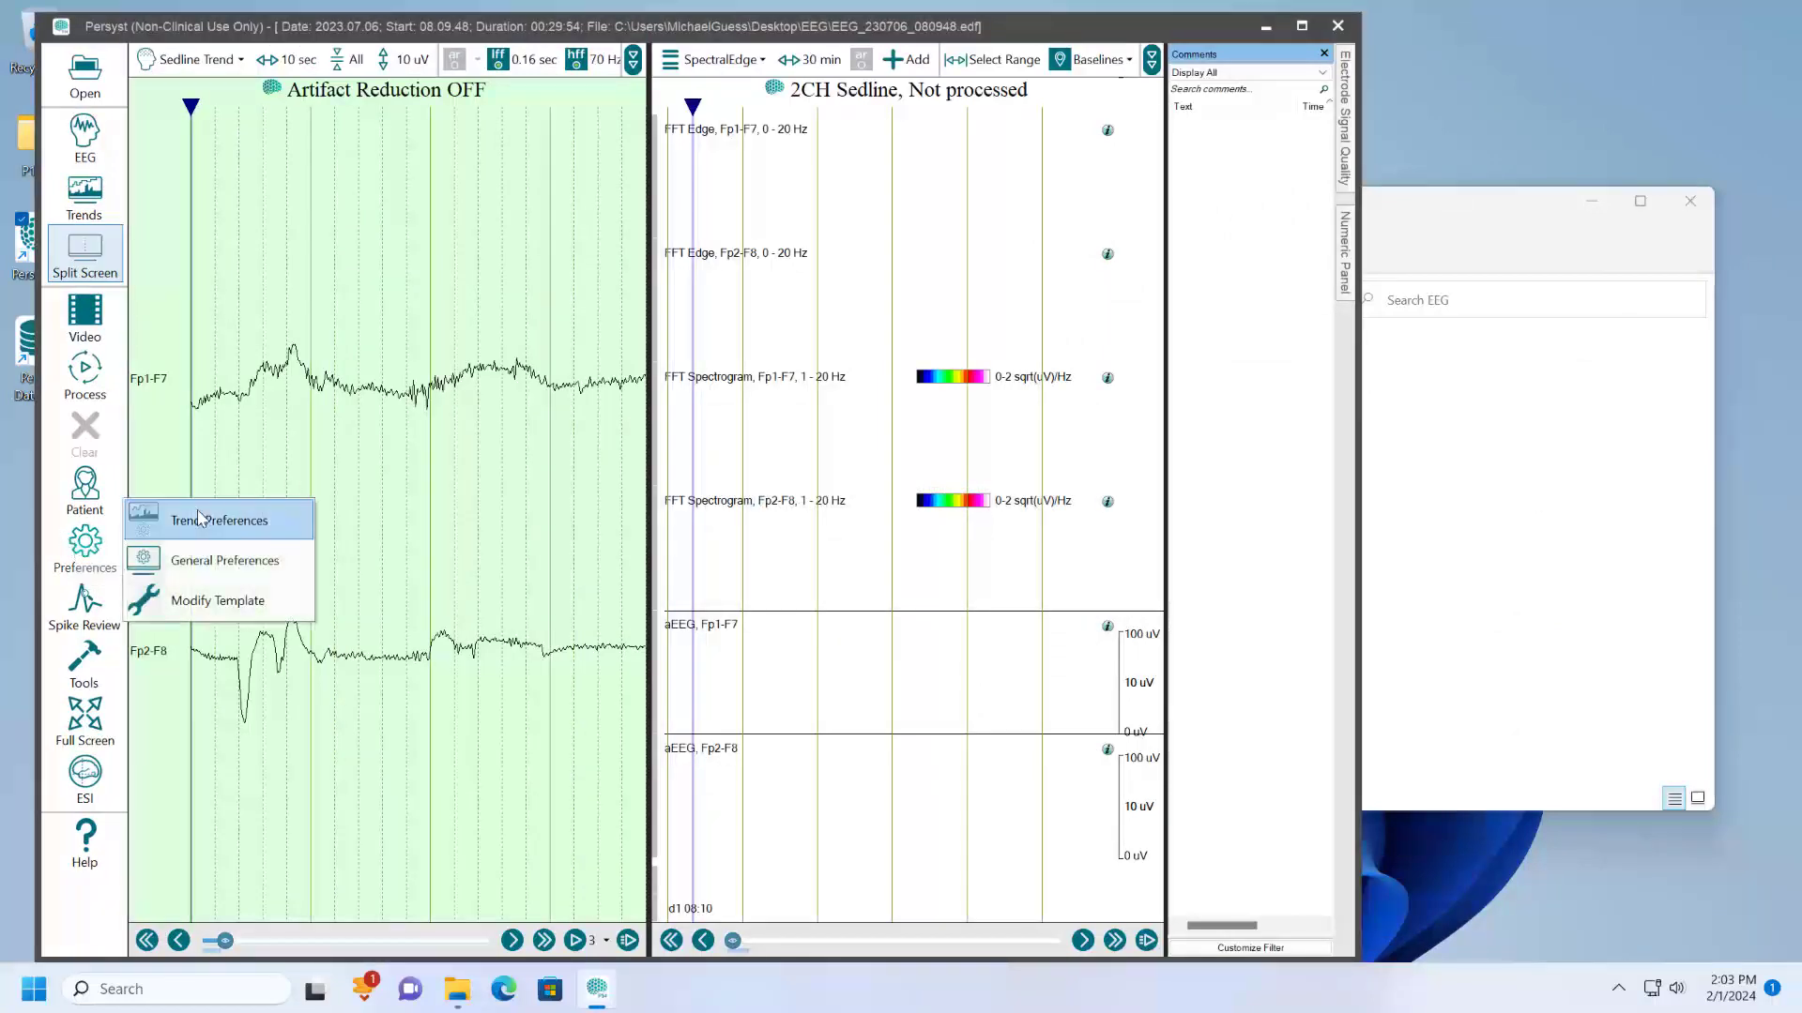
left_click(200, 519)
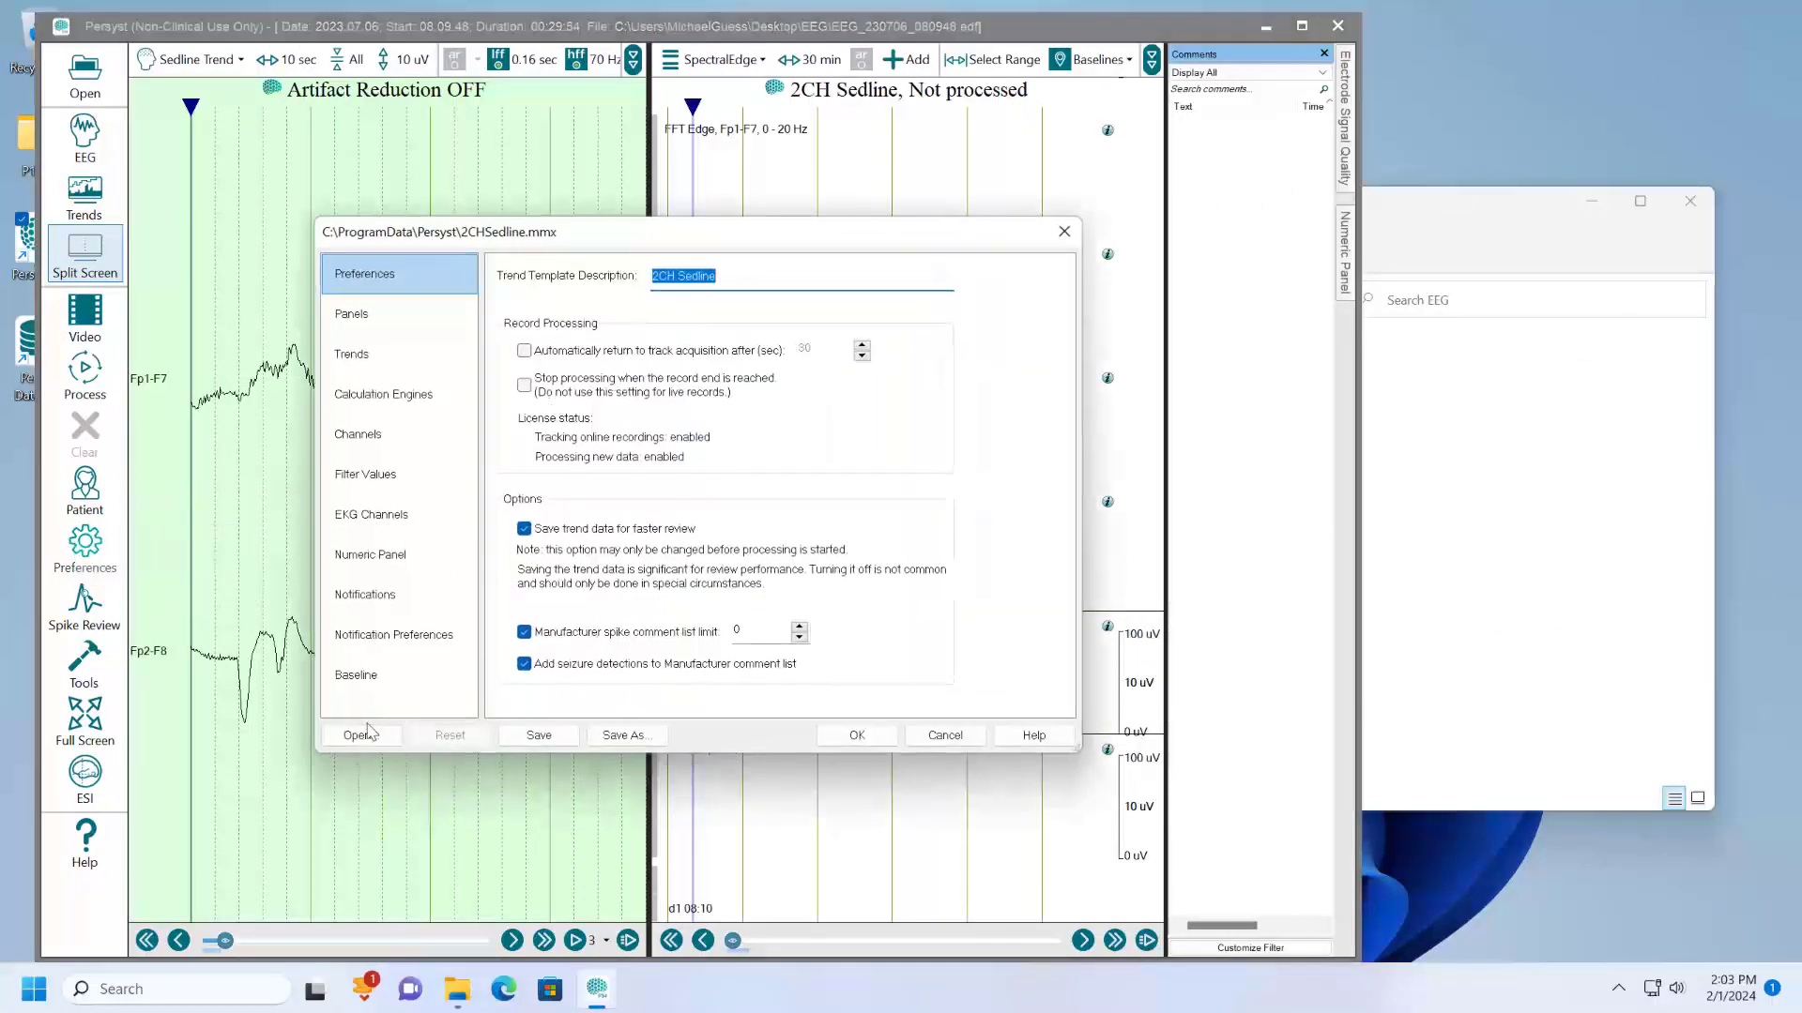
left_click(362, 736)
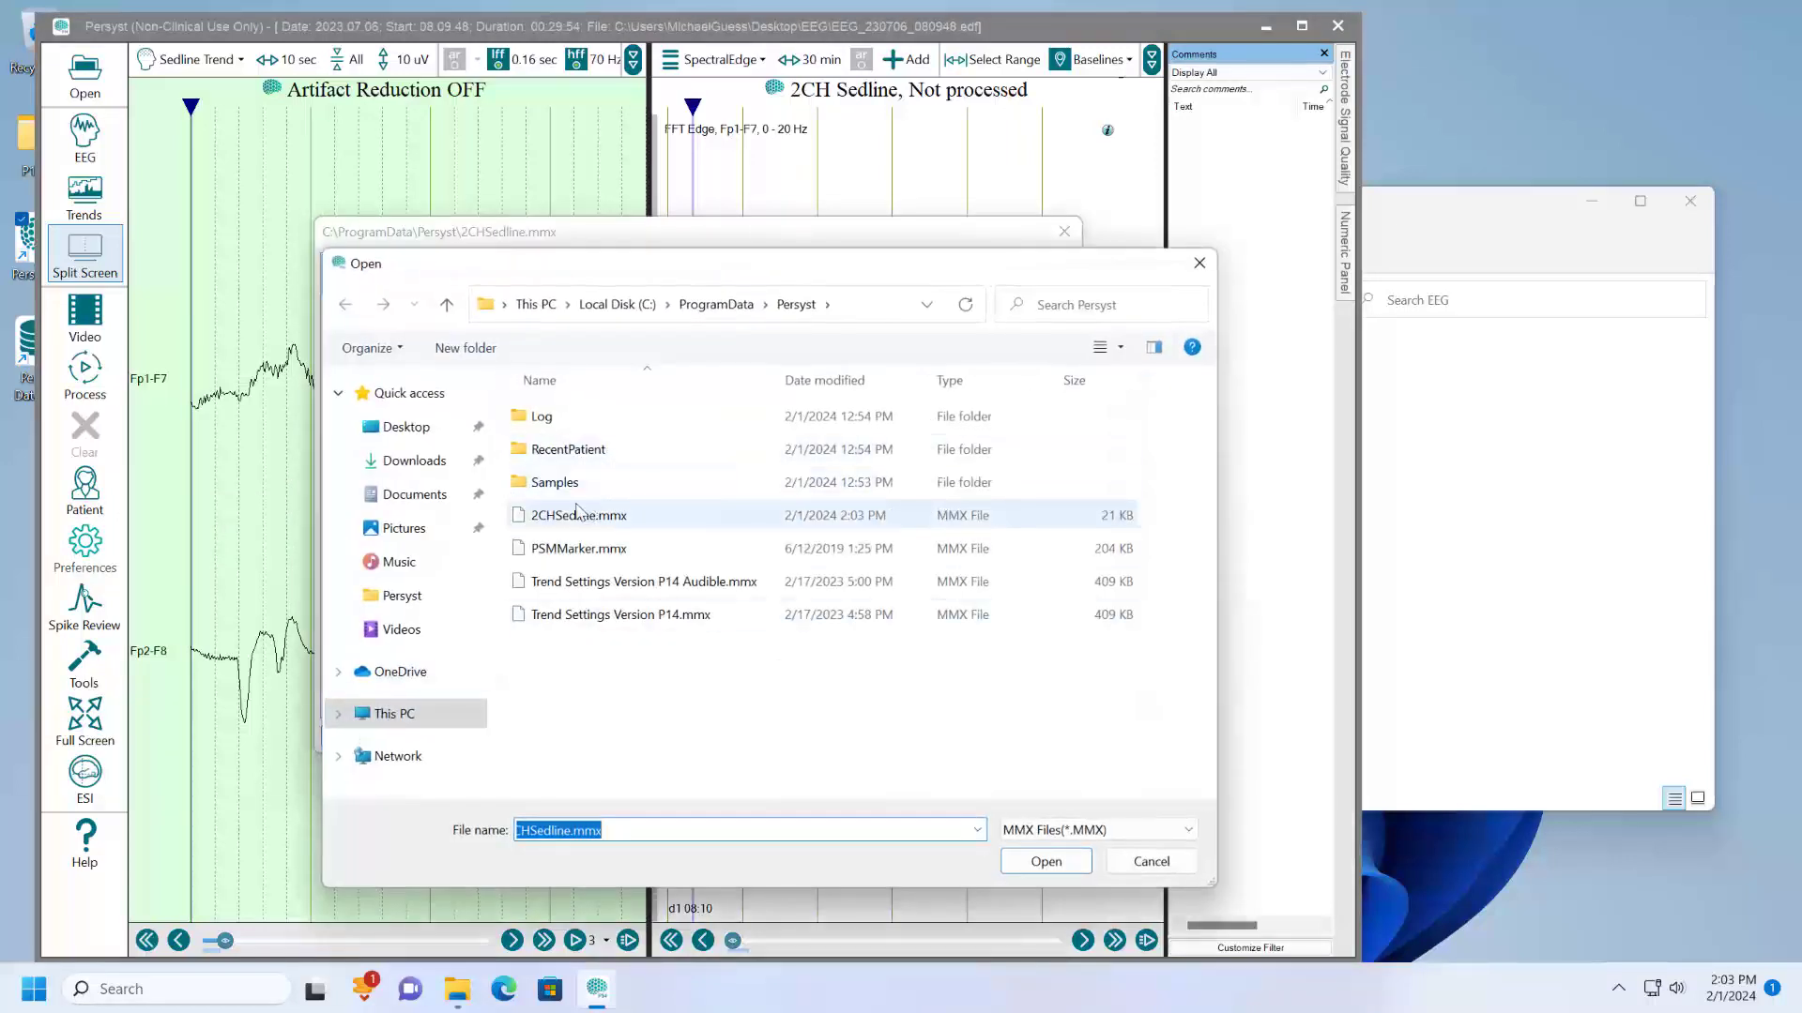
left_click(578, 515)
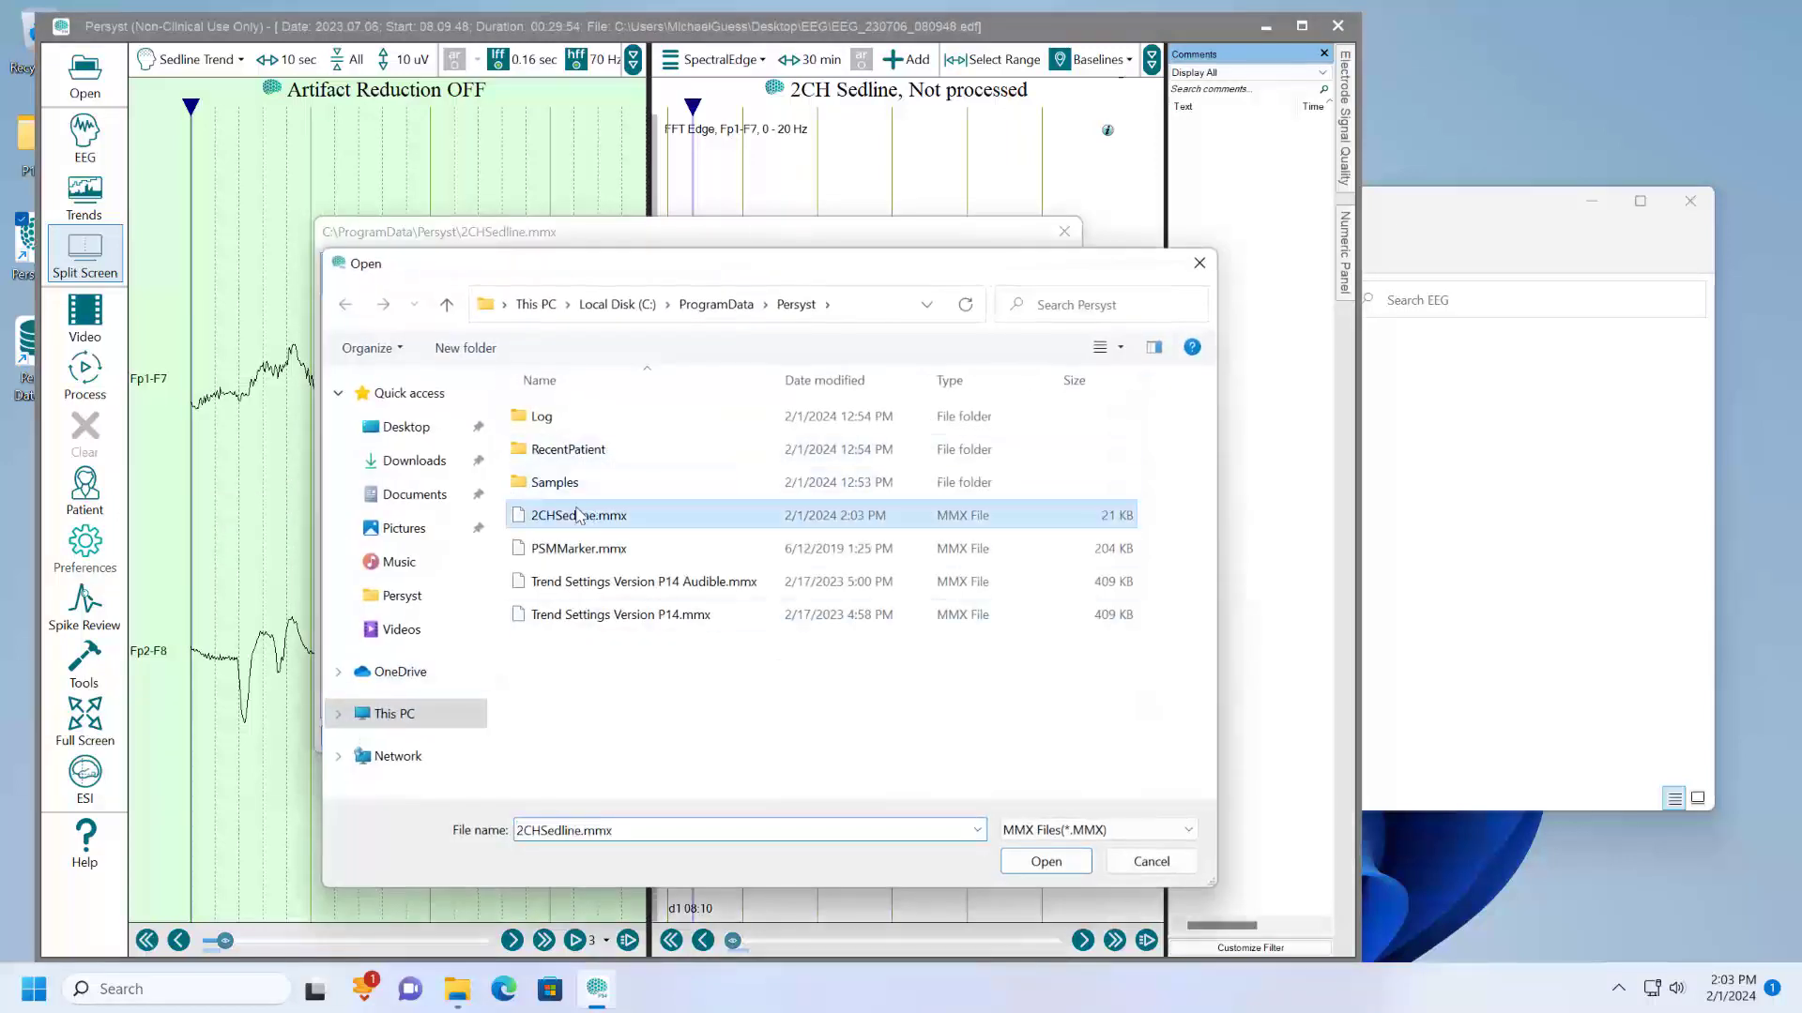
left_click(1049, 870)
left_click(831, 734)
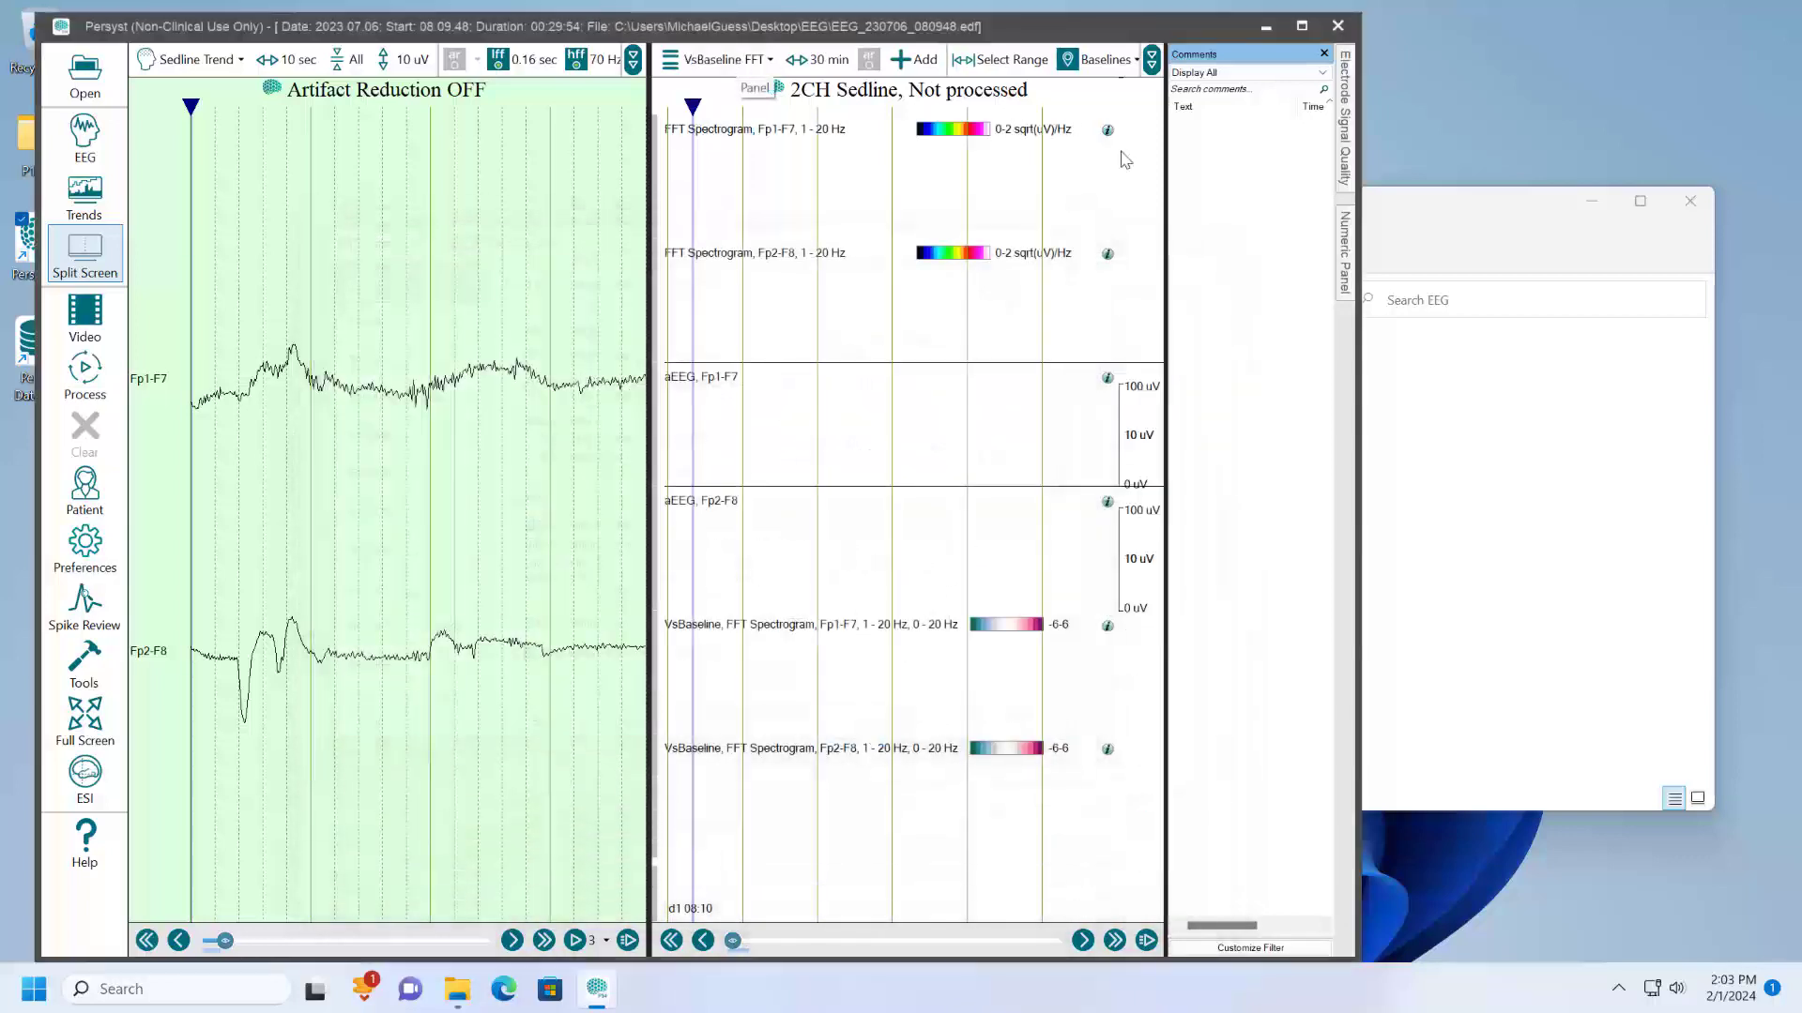
- Maximize the record window and process the record with the 2CH Sedline trends, pausing once the trends are drawn
left_click(1301, 26)
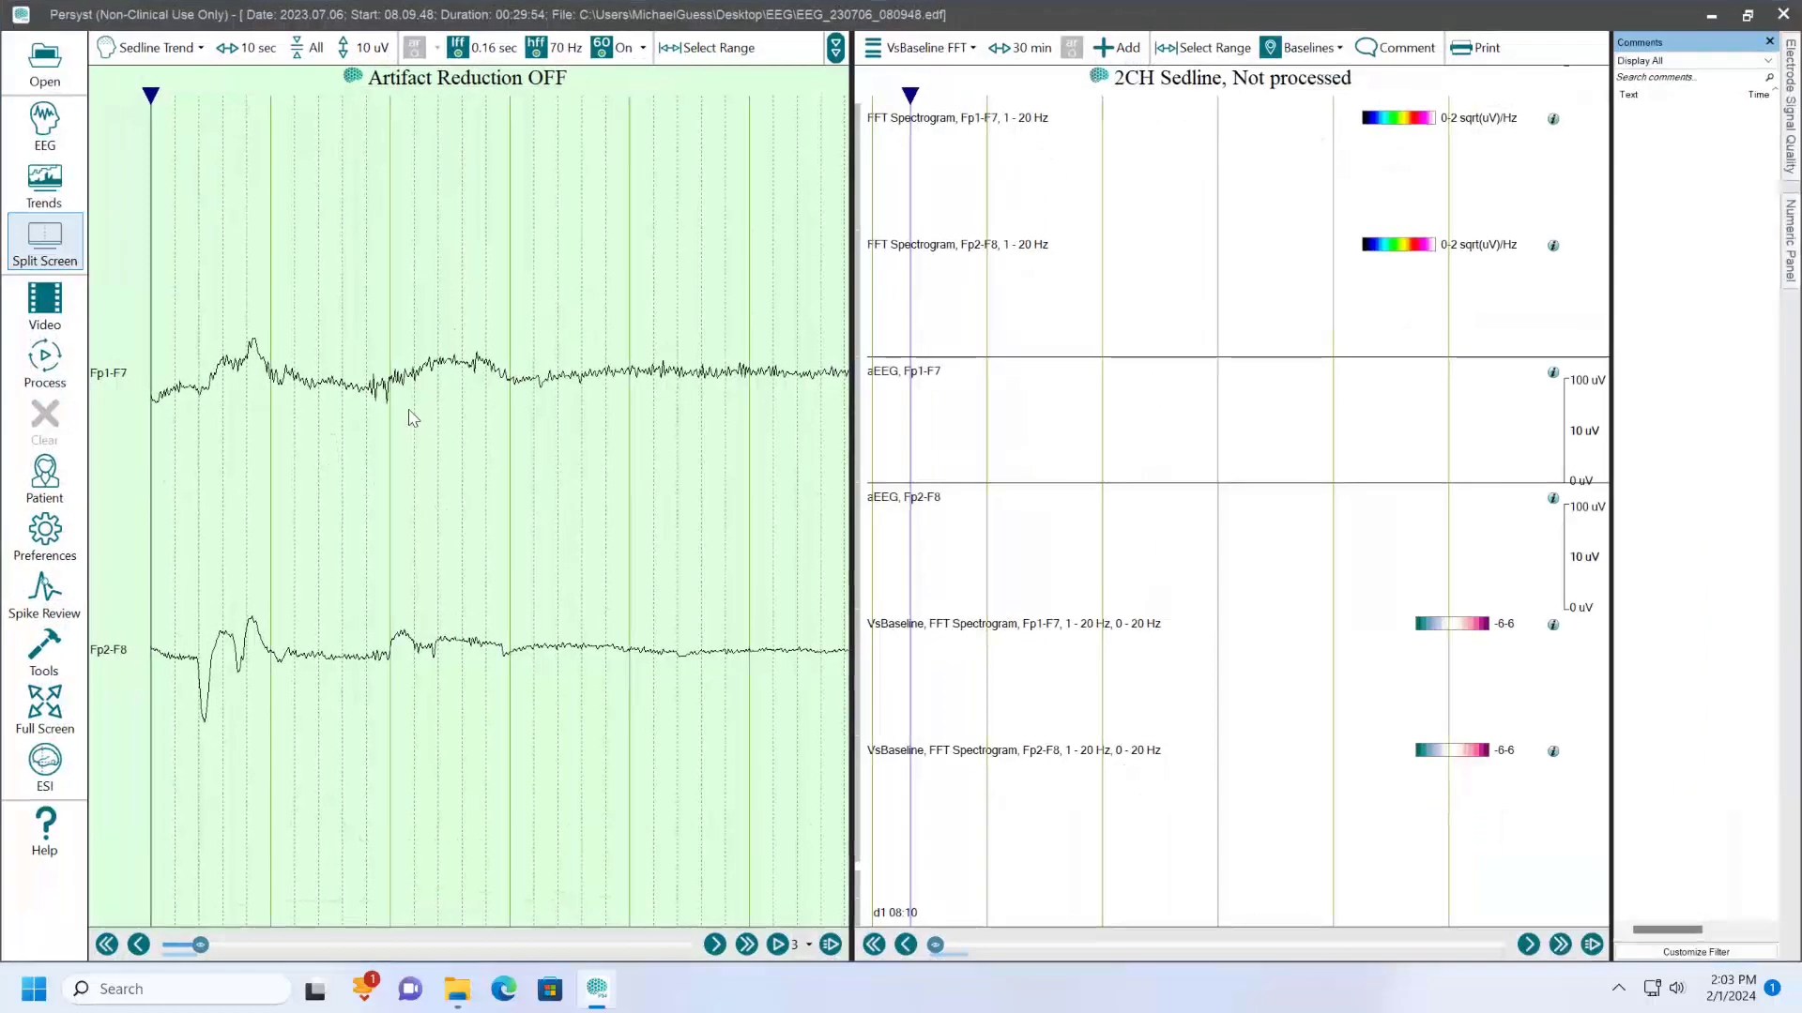
left_click(44, 357)
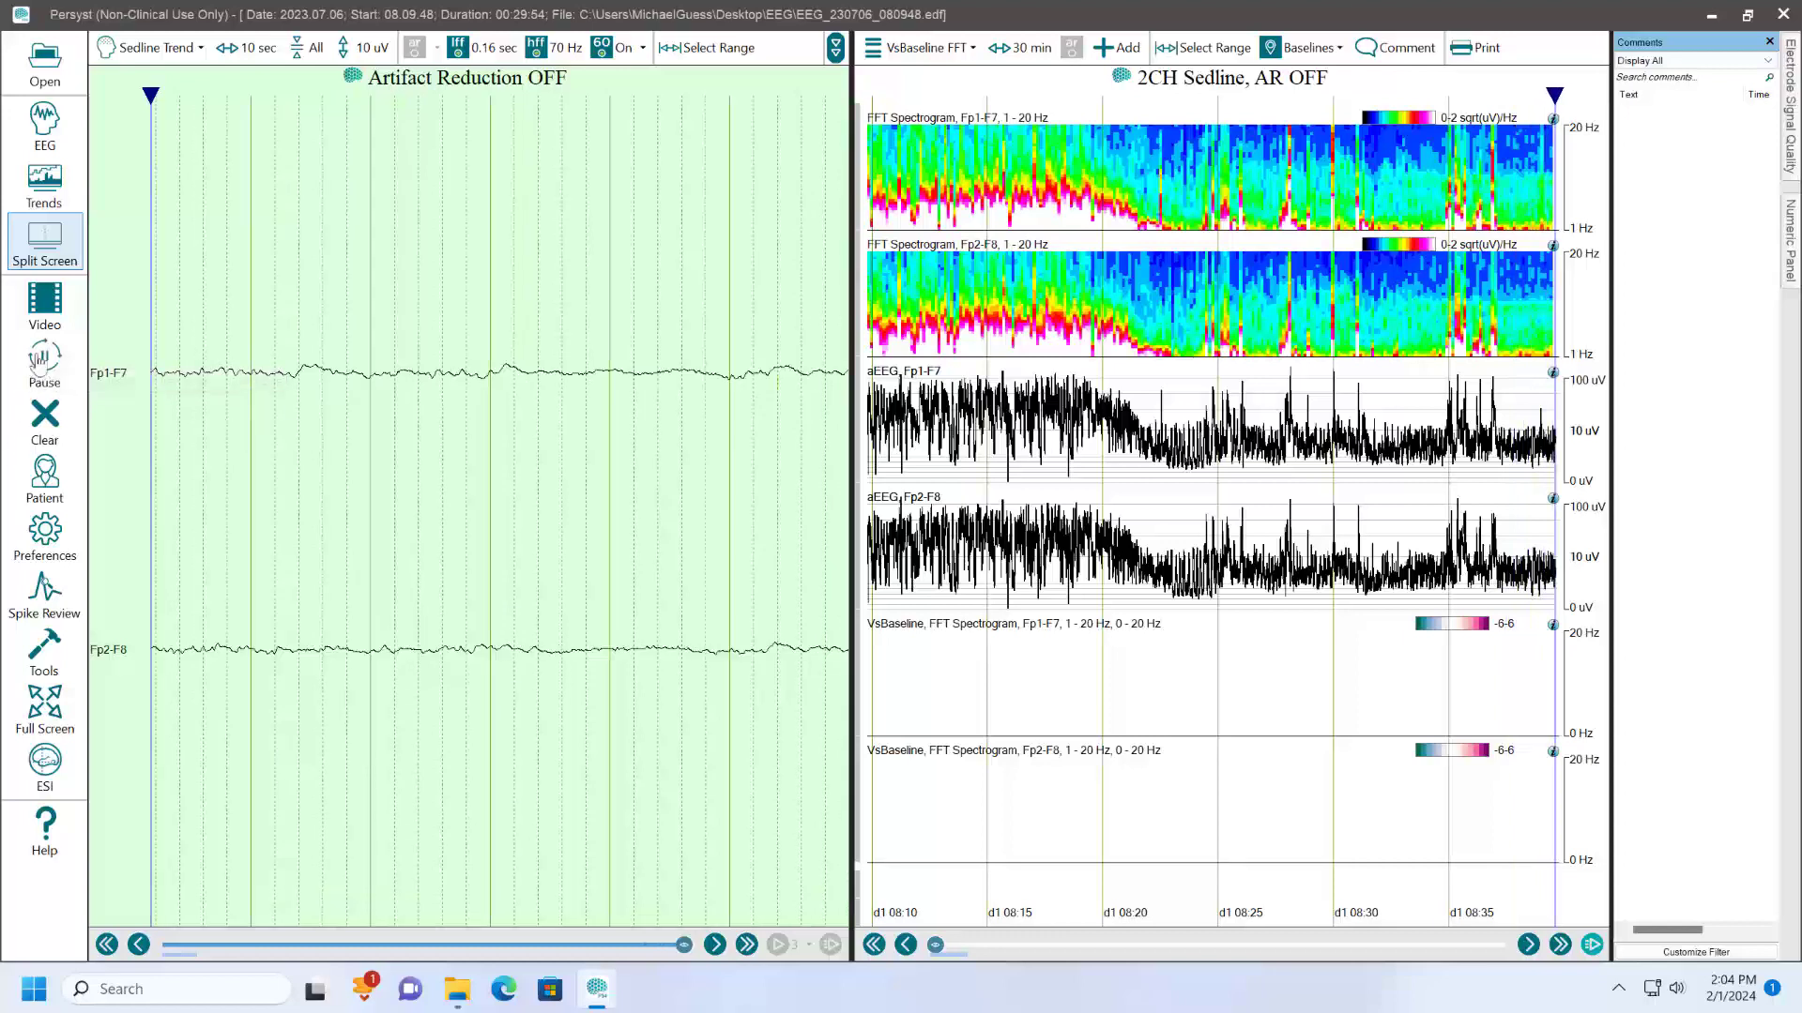
left_click(47, 366)
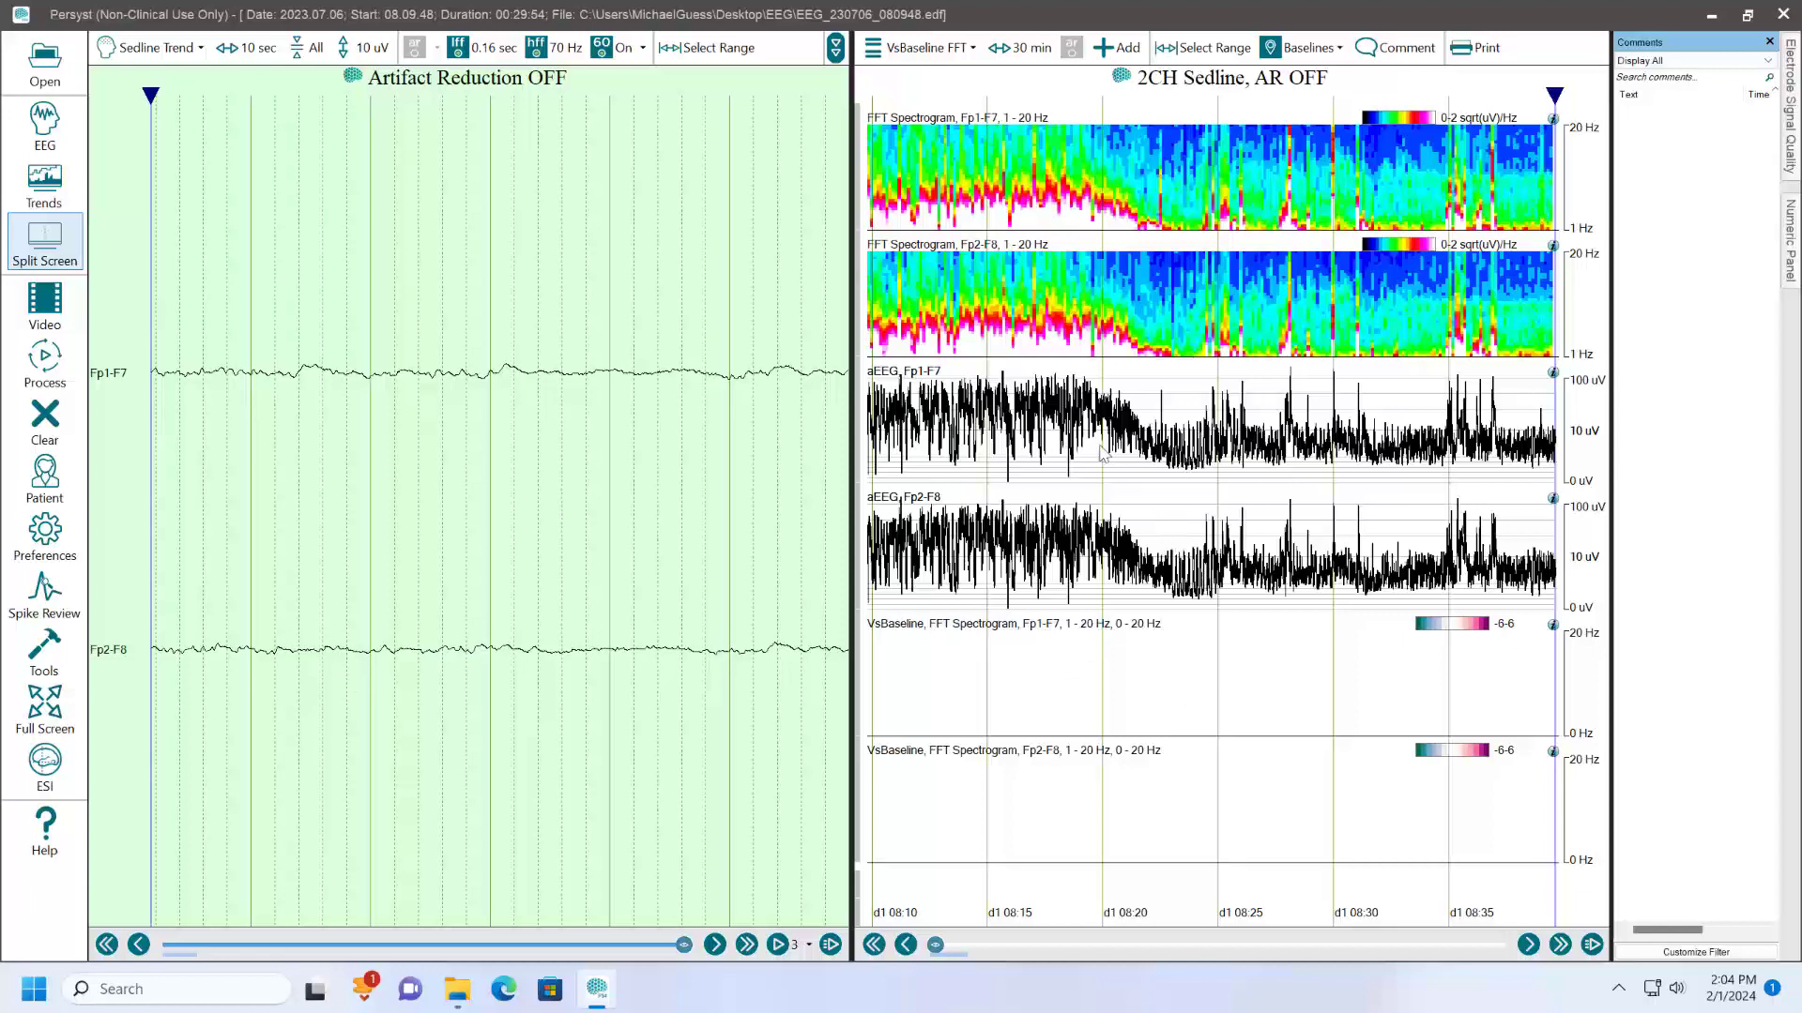
- Add a 360-second baseline named B1 over the early part of the record, starting at about 08:12
left_click(964, 336)
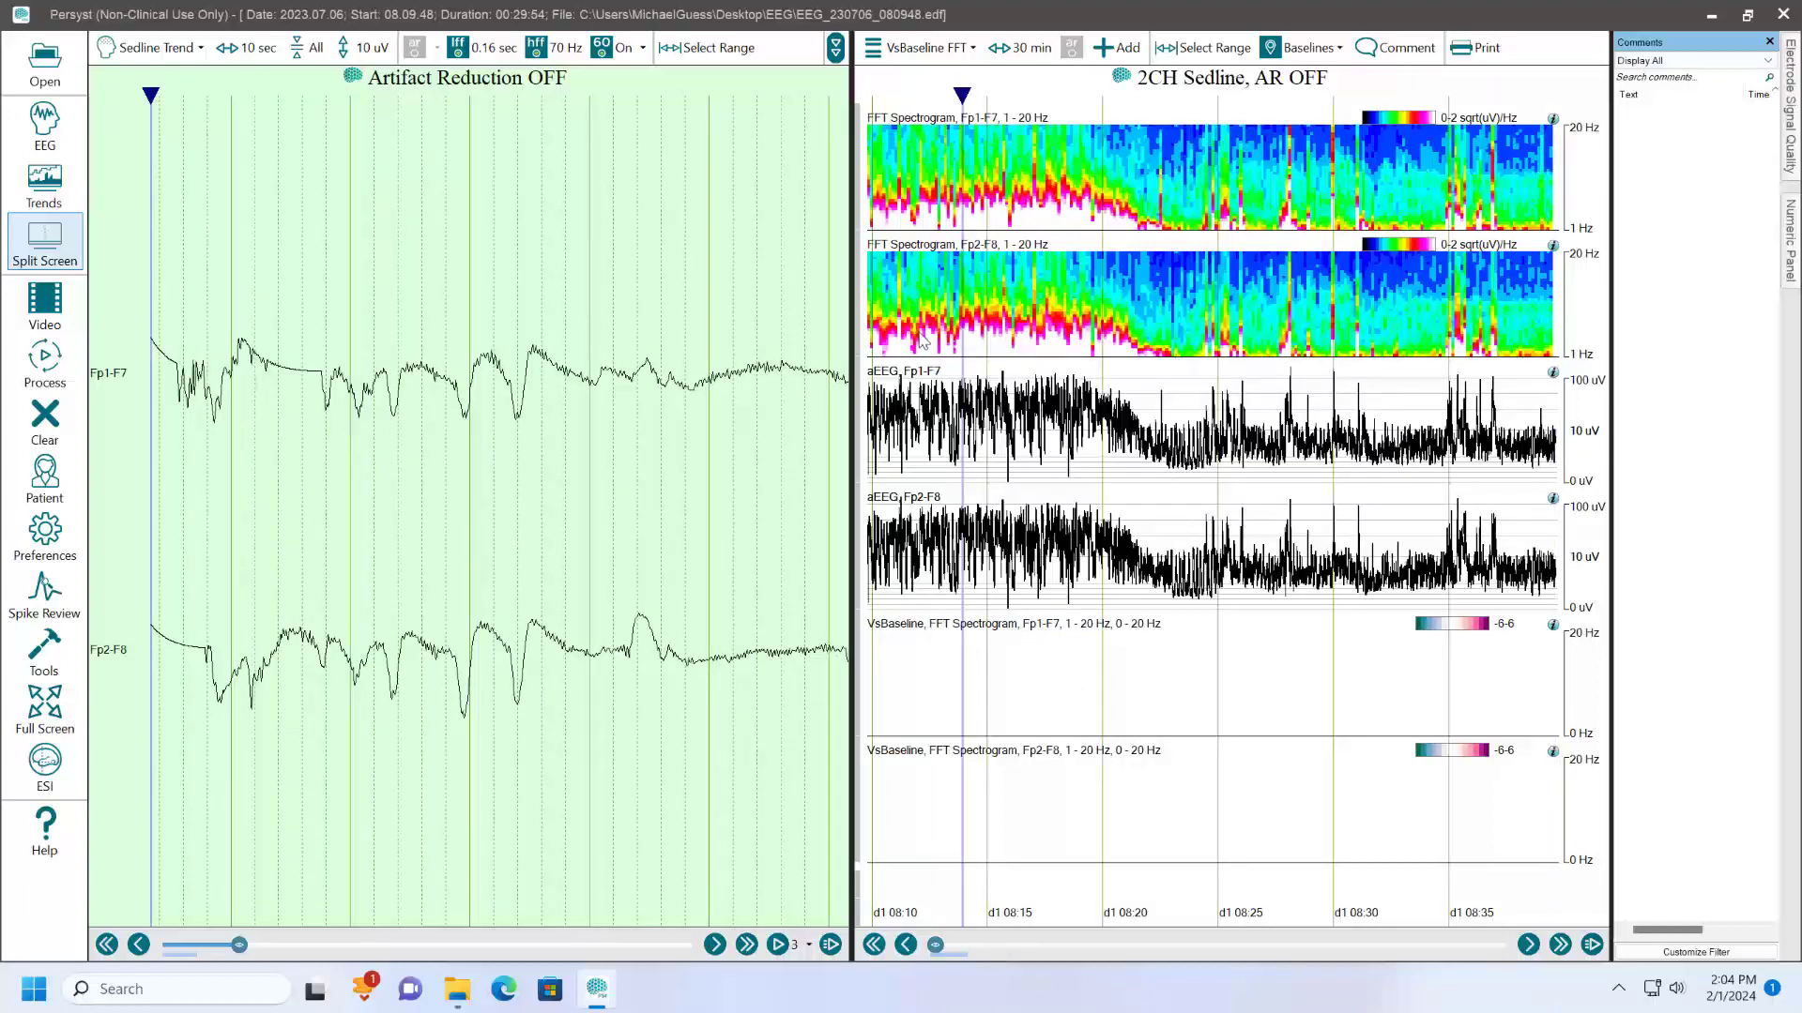
left_click(929, 338)
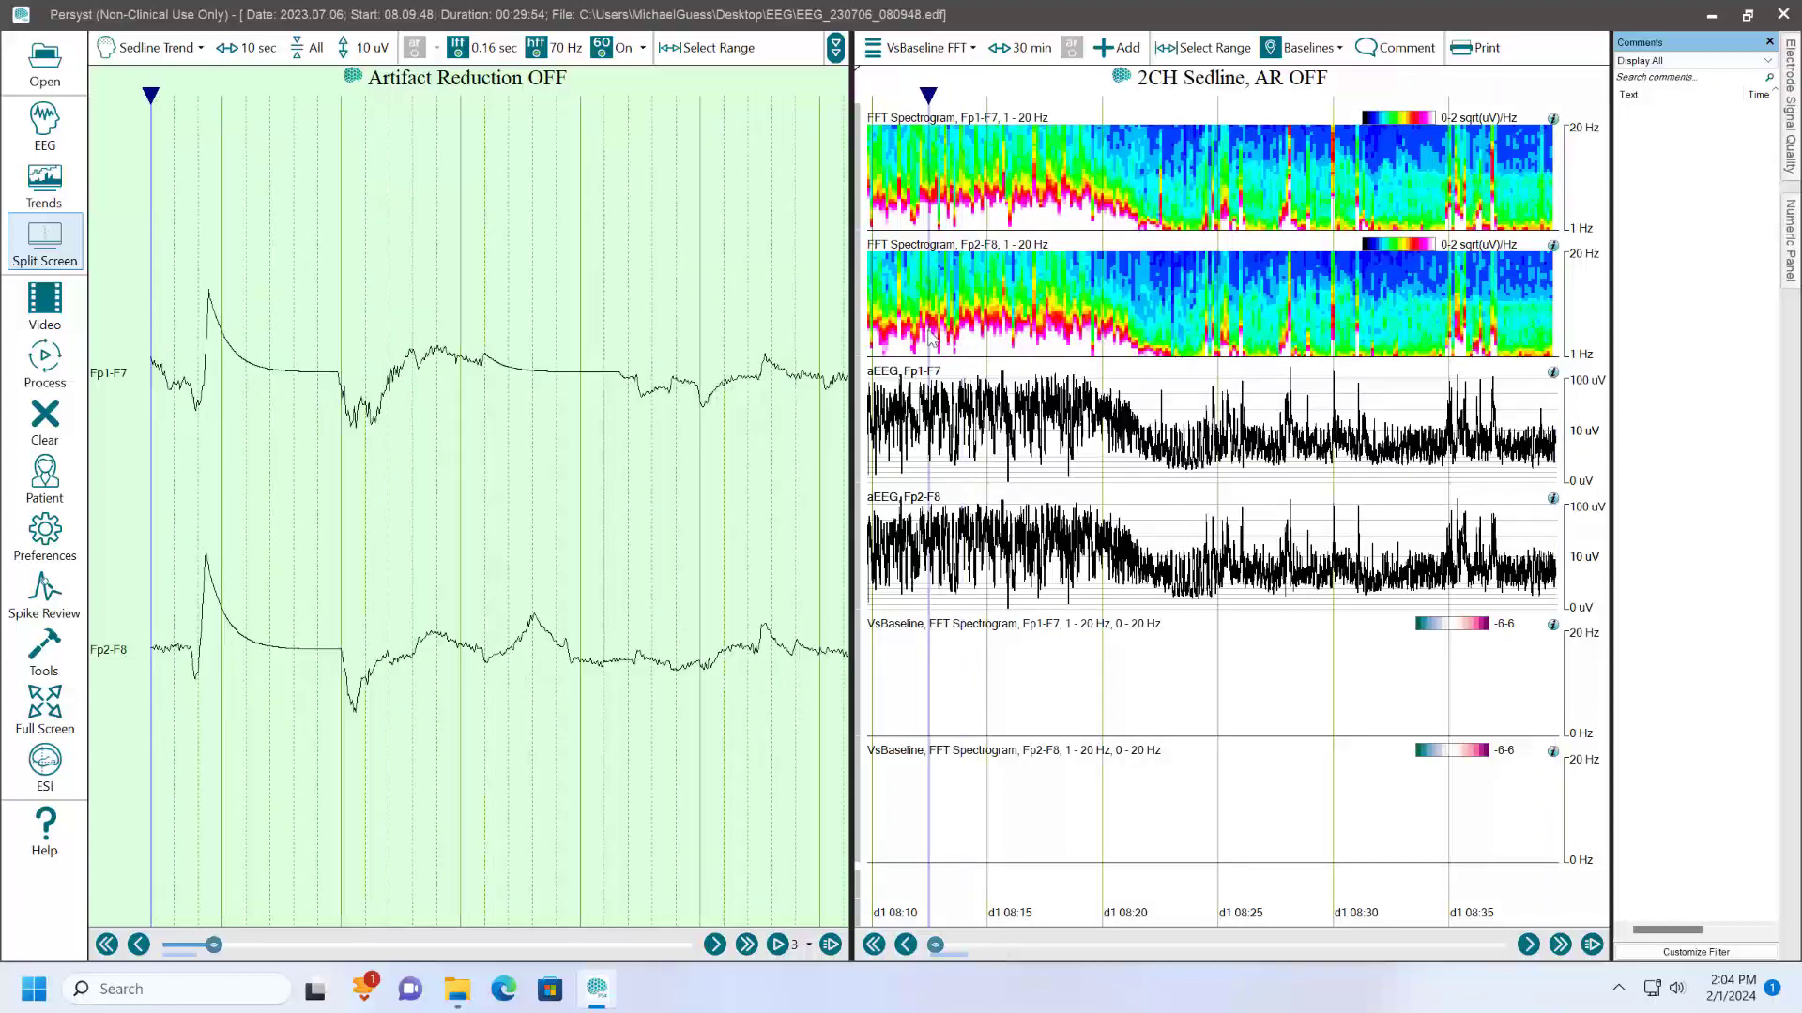
left_click(693, 382)
scroll(693, 382, "down", 2)
scroll(693, 382, "up", 2)
scroll(692, 381, "down", 1)
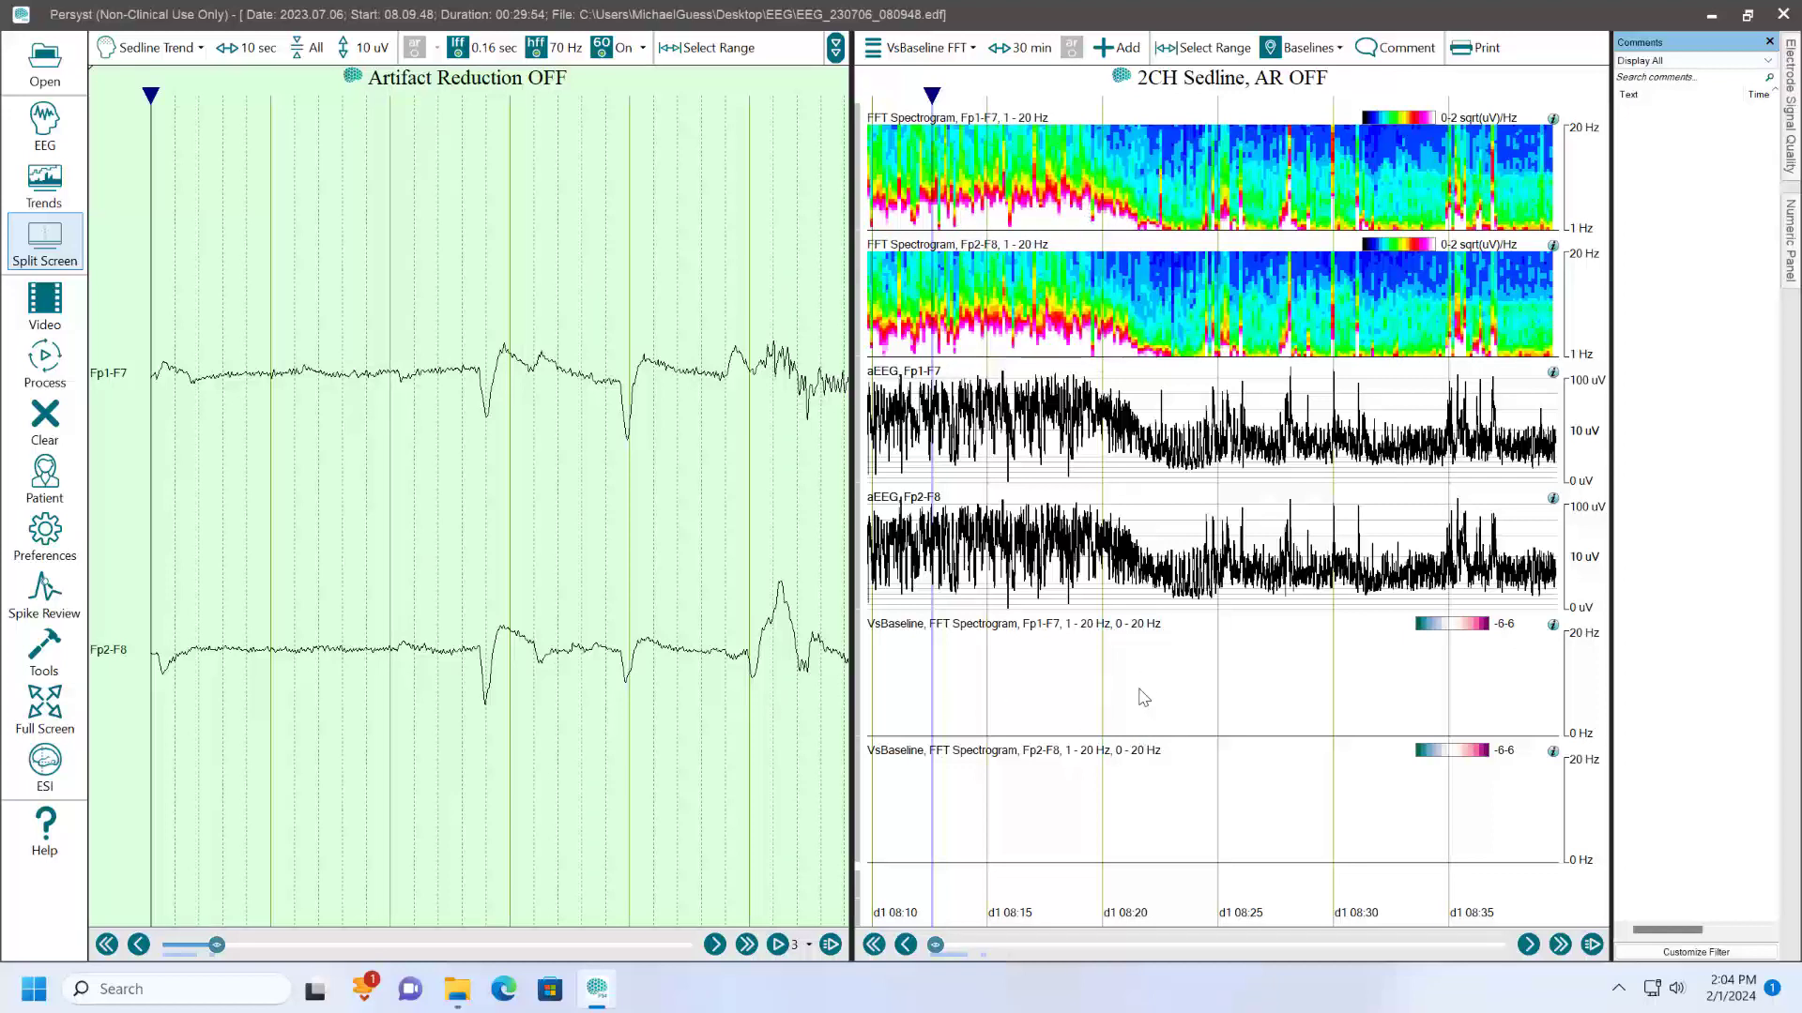
left_click(1295, 54)
left_click(1299, 68)
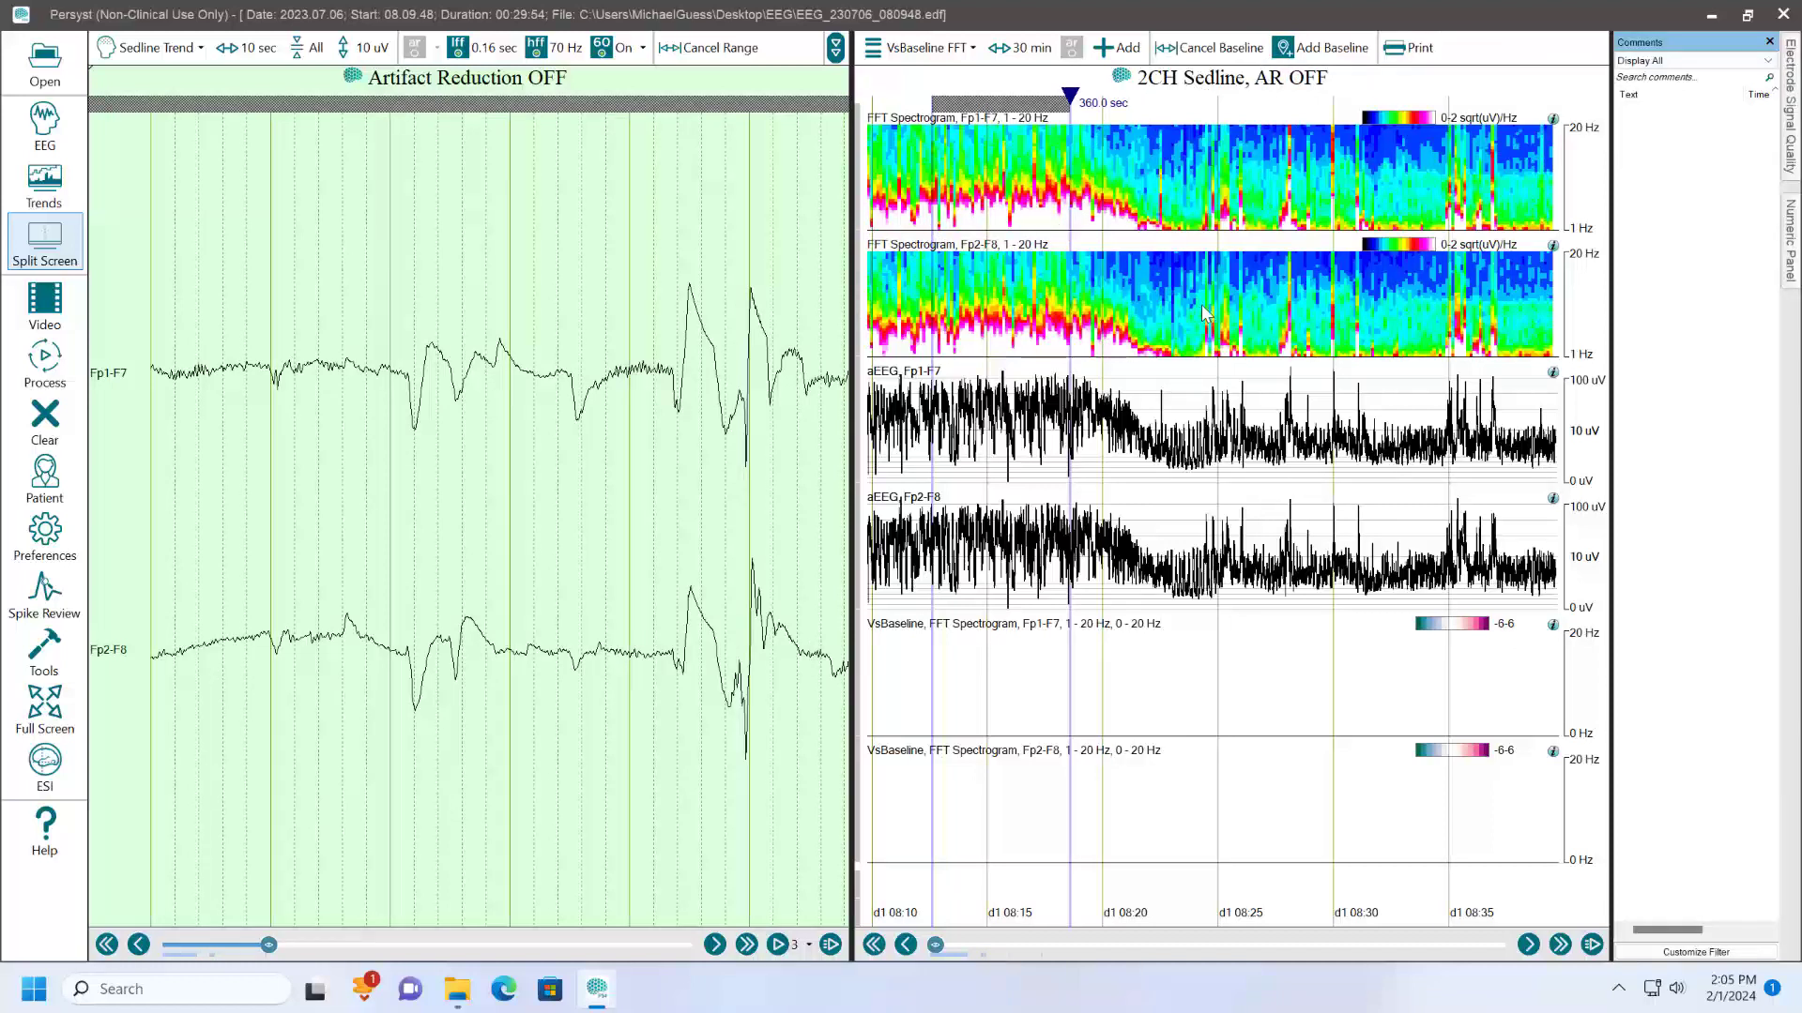
left_click(1337, 48)
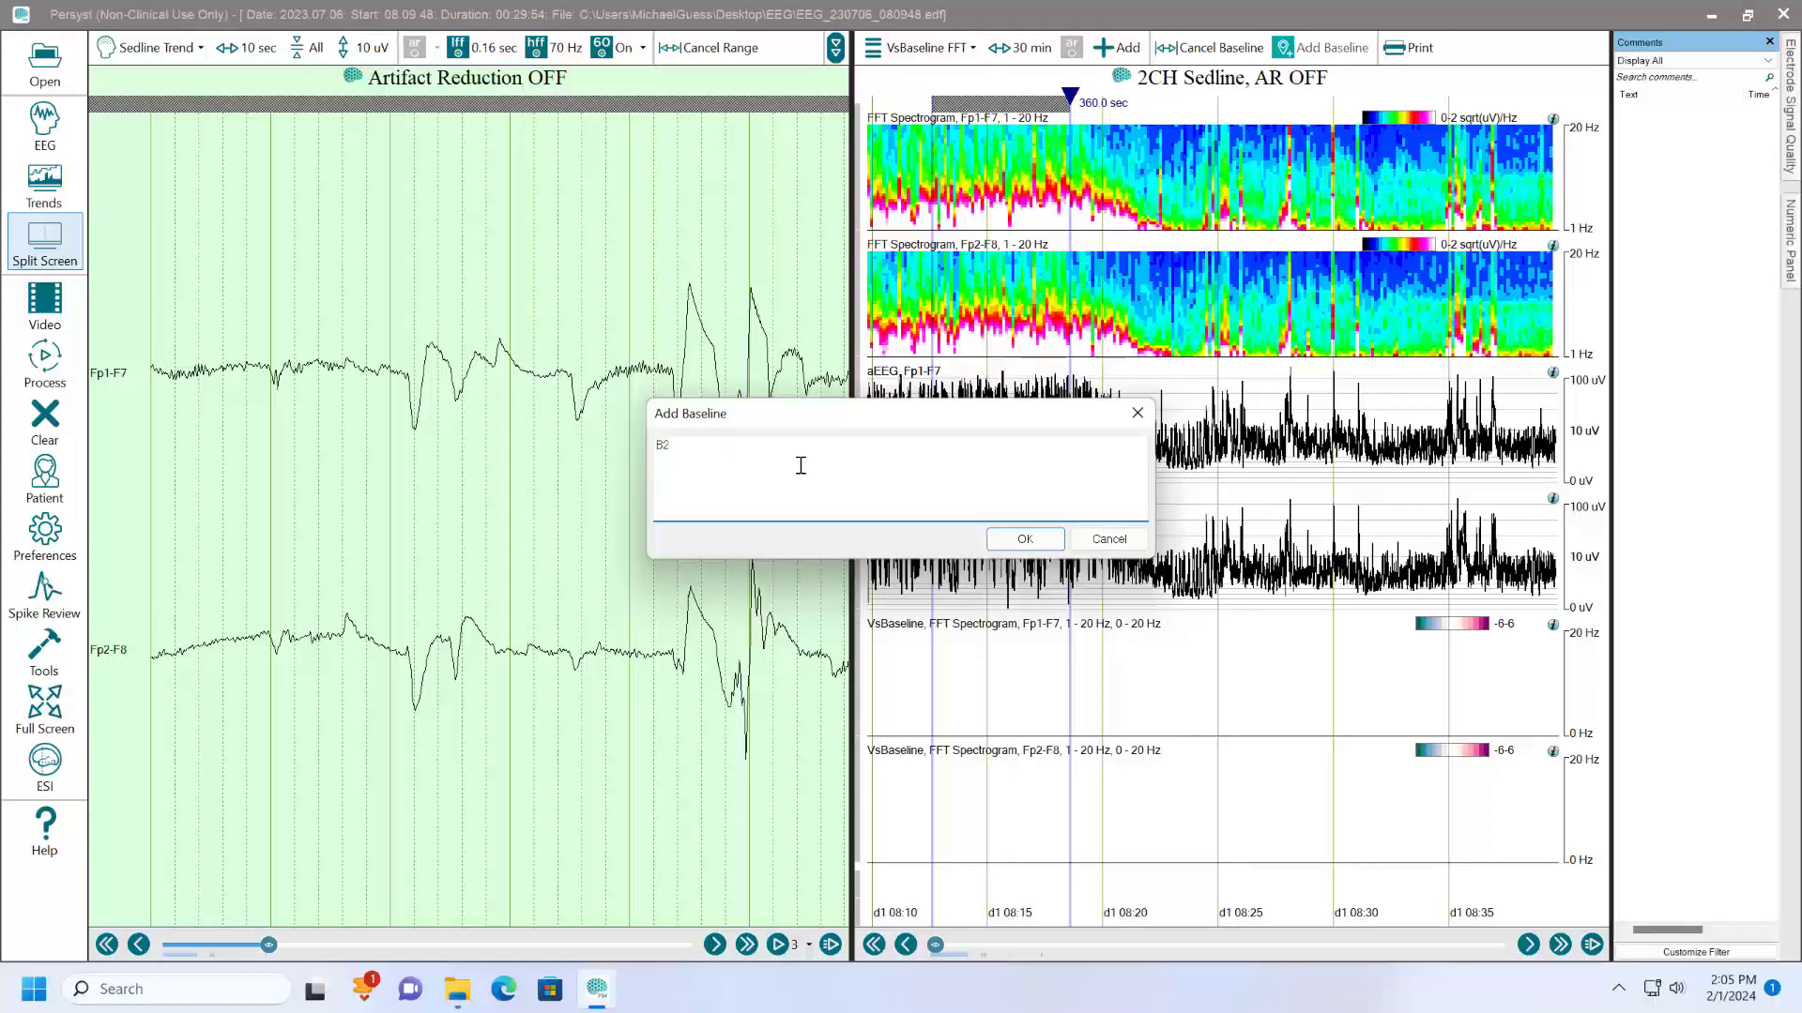
type("B1")
left_click(1023, 541)
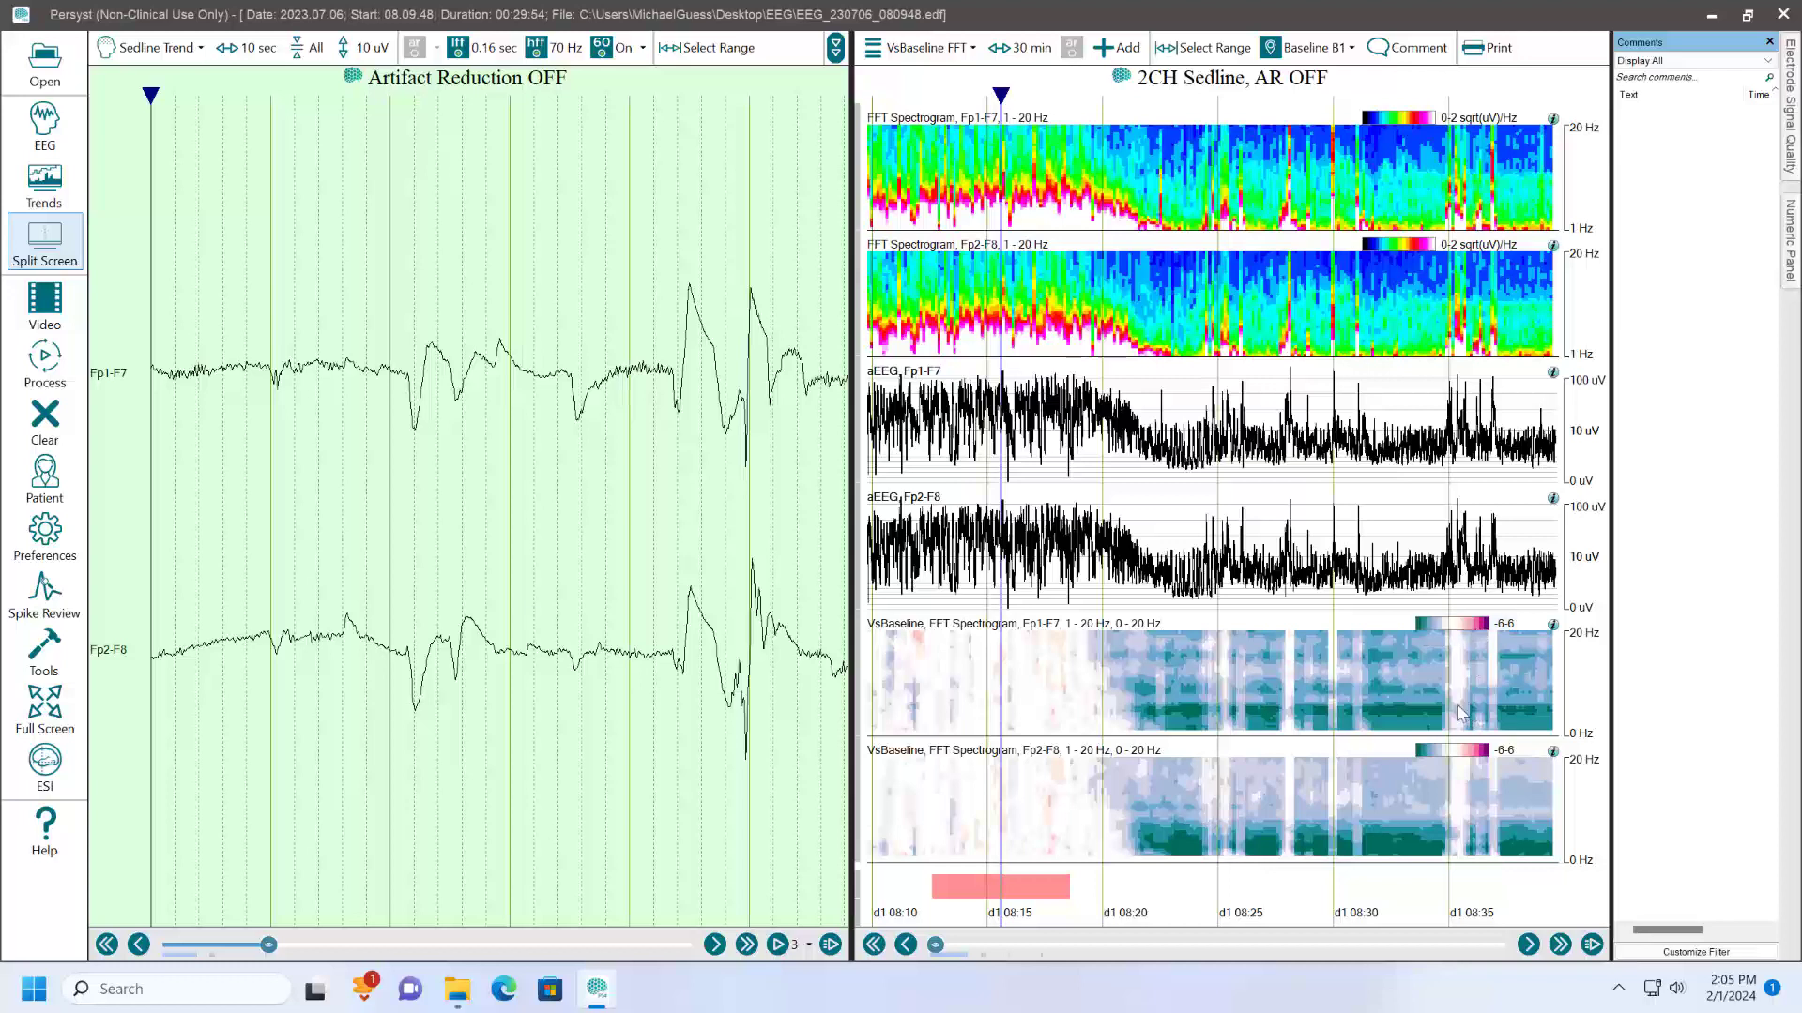
- Compare the raw EEG inside the baseline period with the EEG after 08:30 using the VsBaseline trends
left_click(1381, 694)
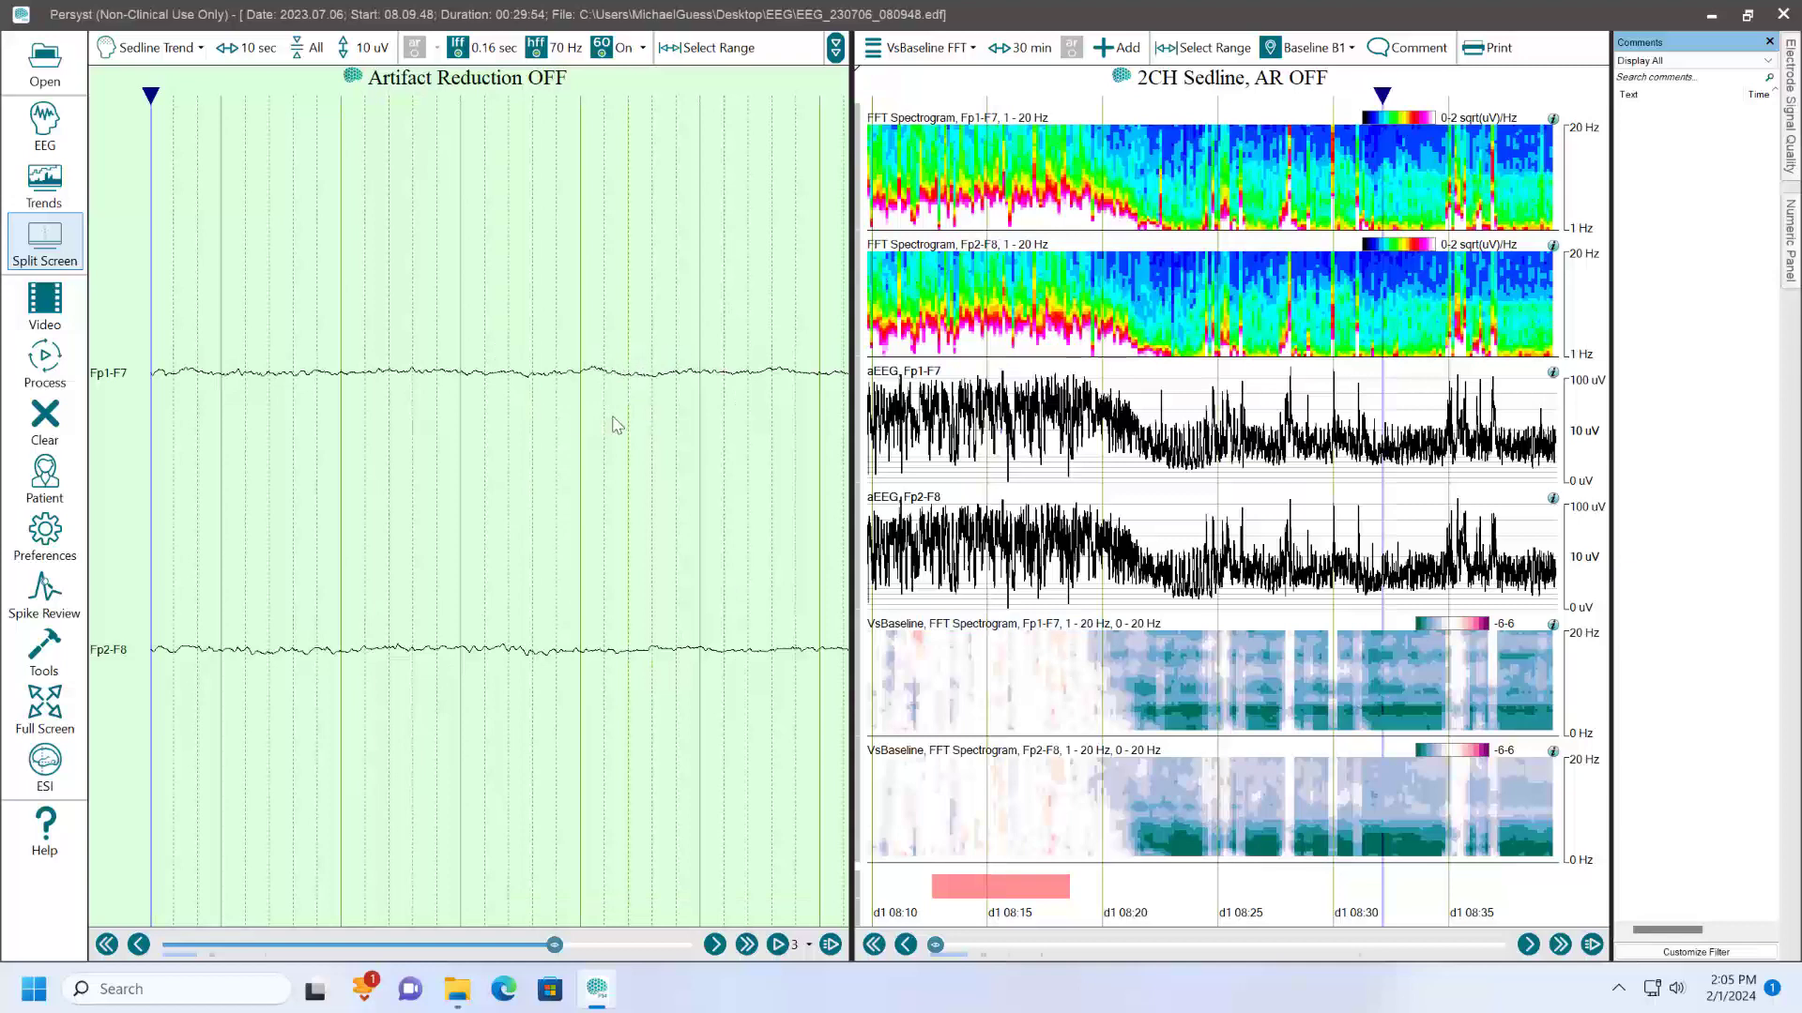
left_click(1021, 783)
scroll(441, 391, "up", 3)
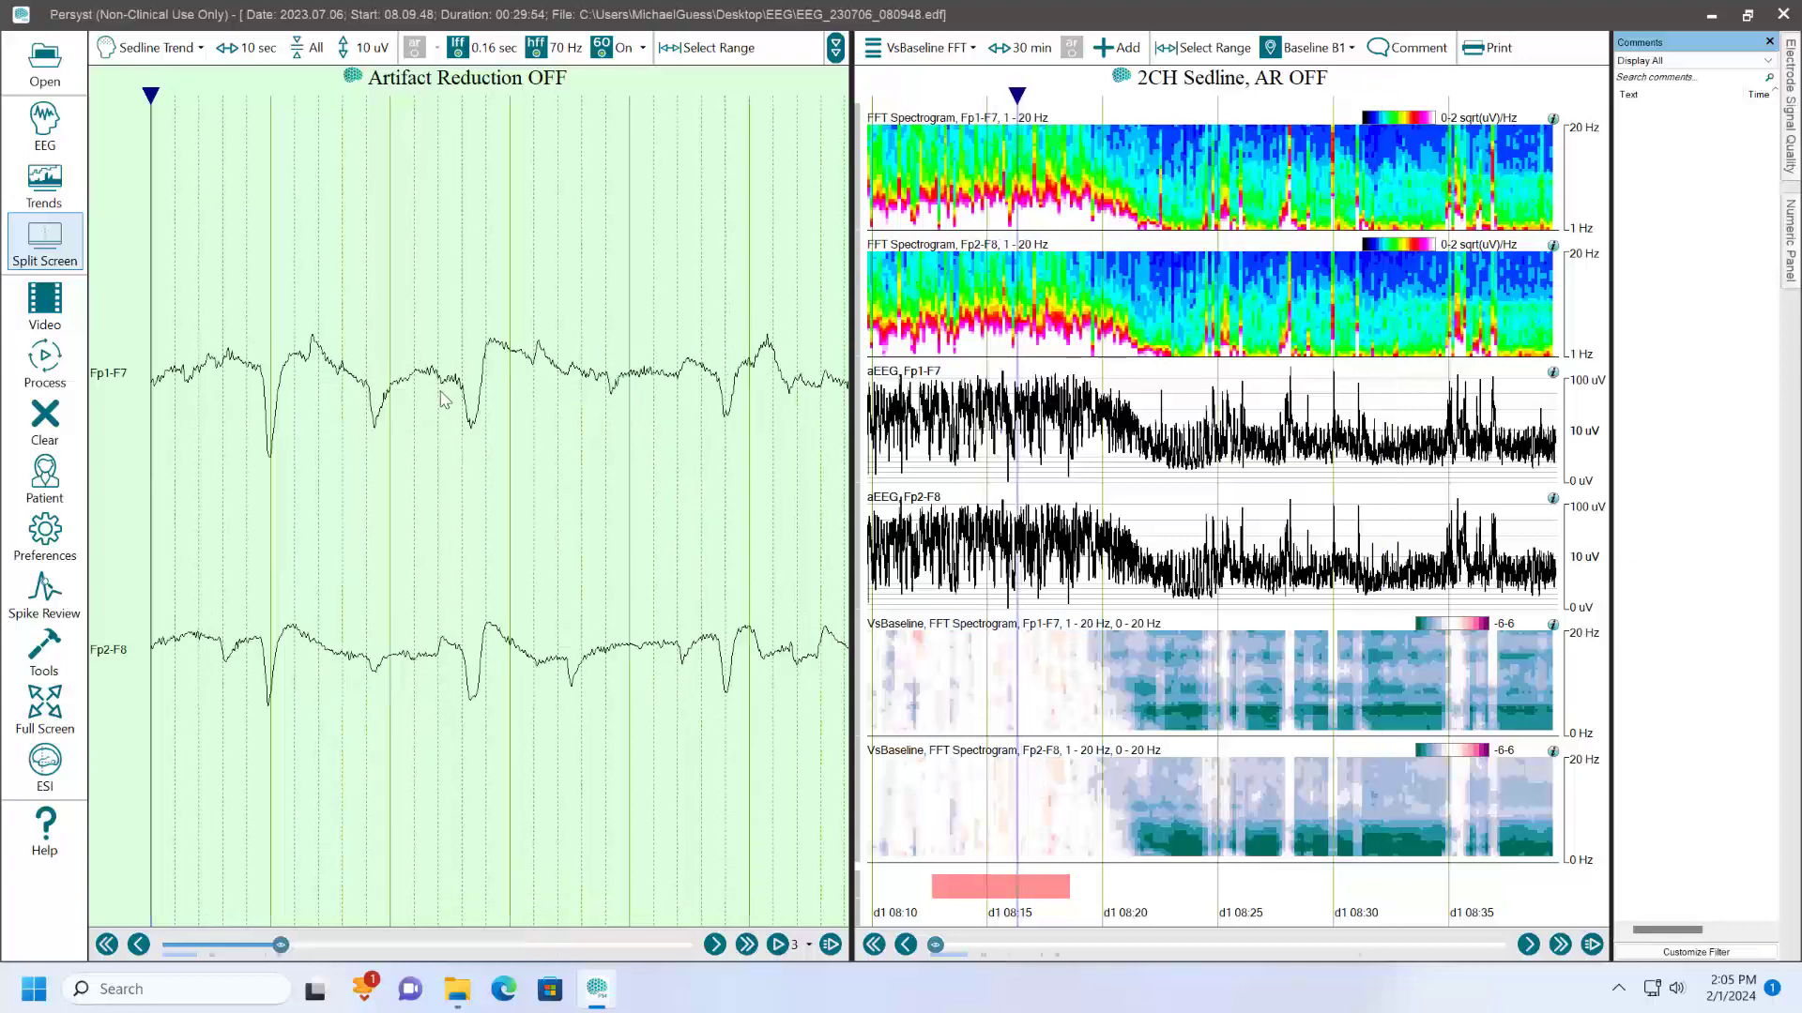
scroll(441, 391, "down", 1)
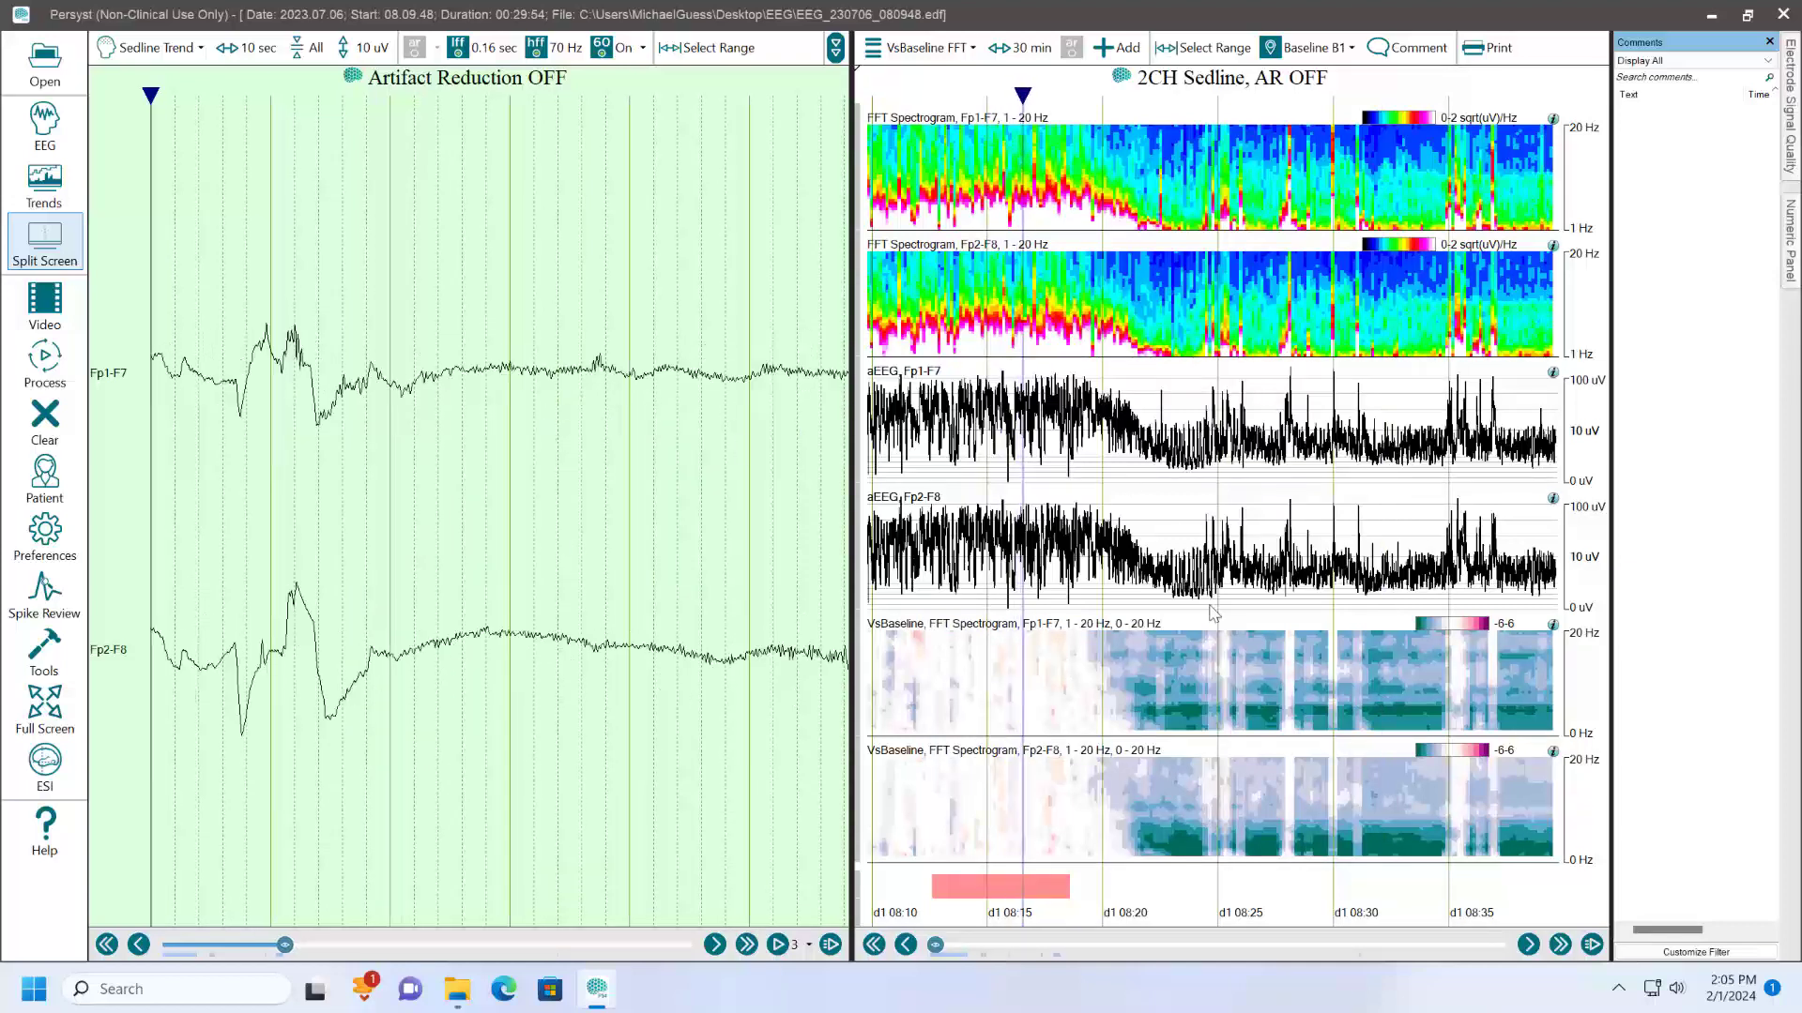
left_click(1412, 689)
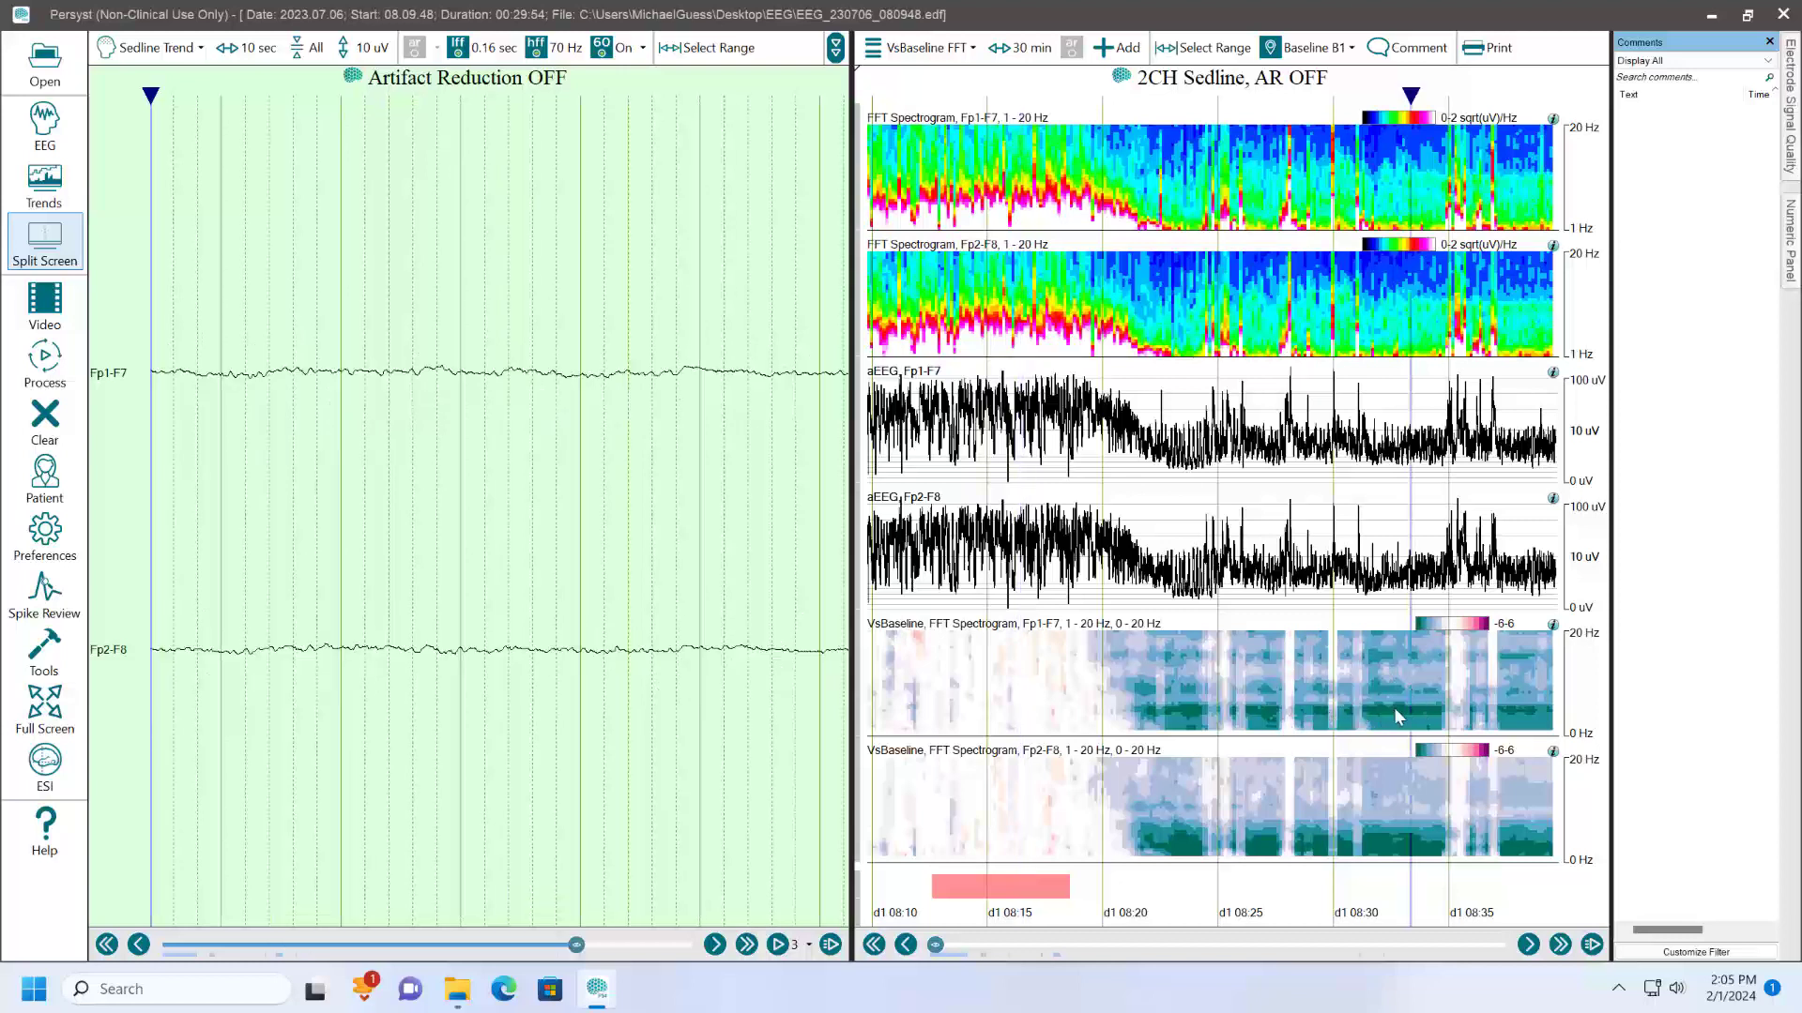
- Show the trend values at the cursor beside the plots and place the cursor at about 08:31 on the Fp1-F7 VsBaseline trend
right_click(1579, 695)
left_click(1585, 705)
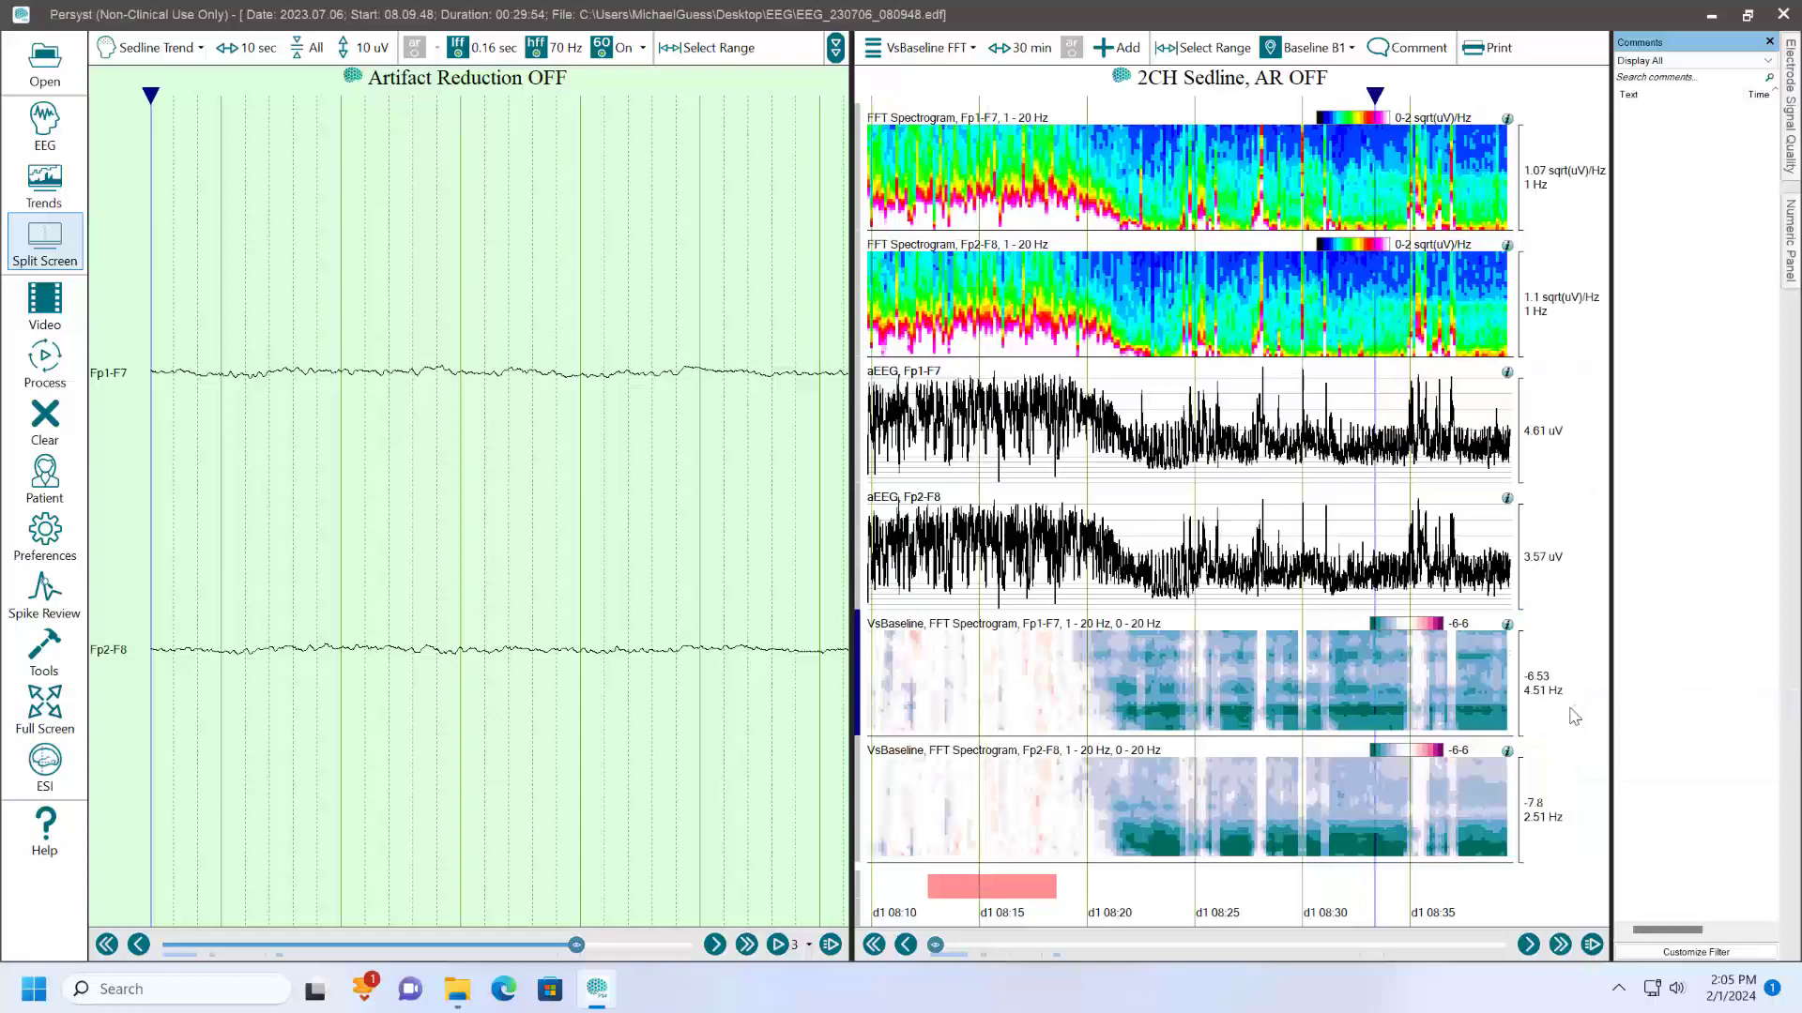
left_click(1351, 718)
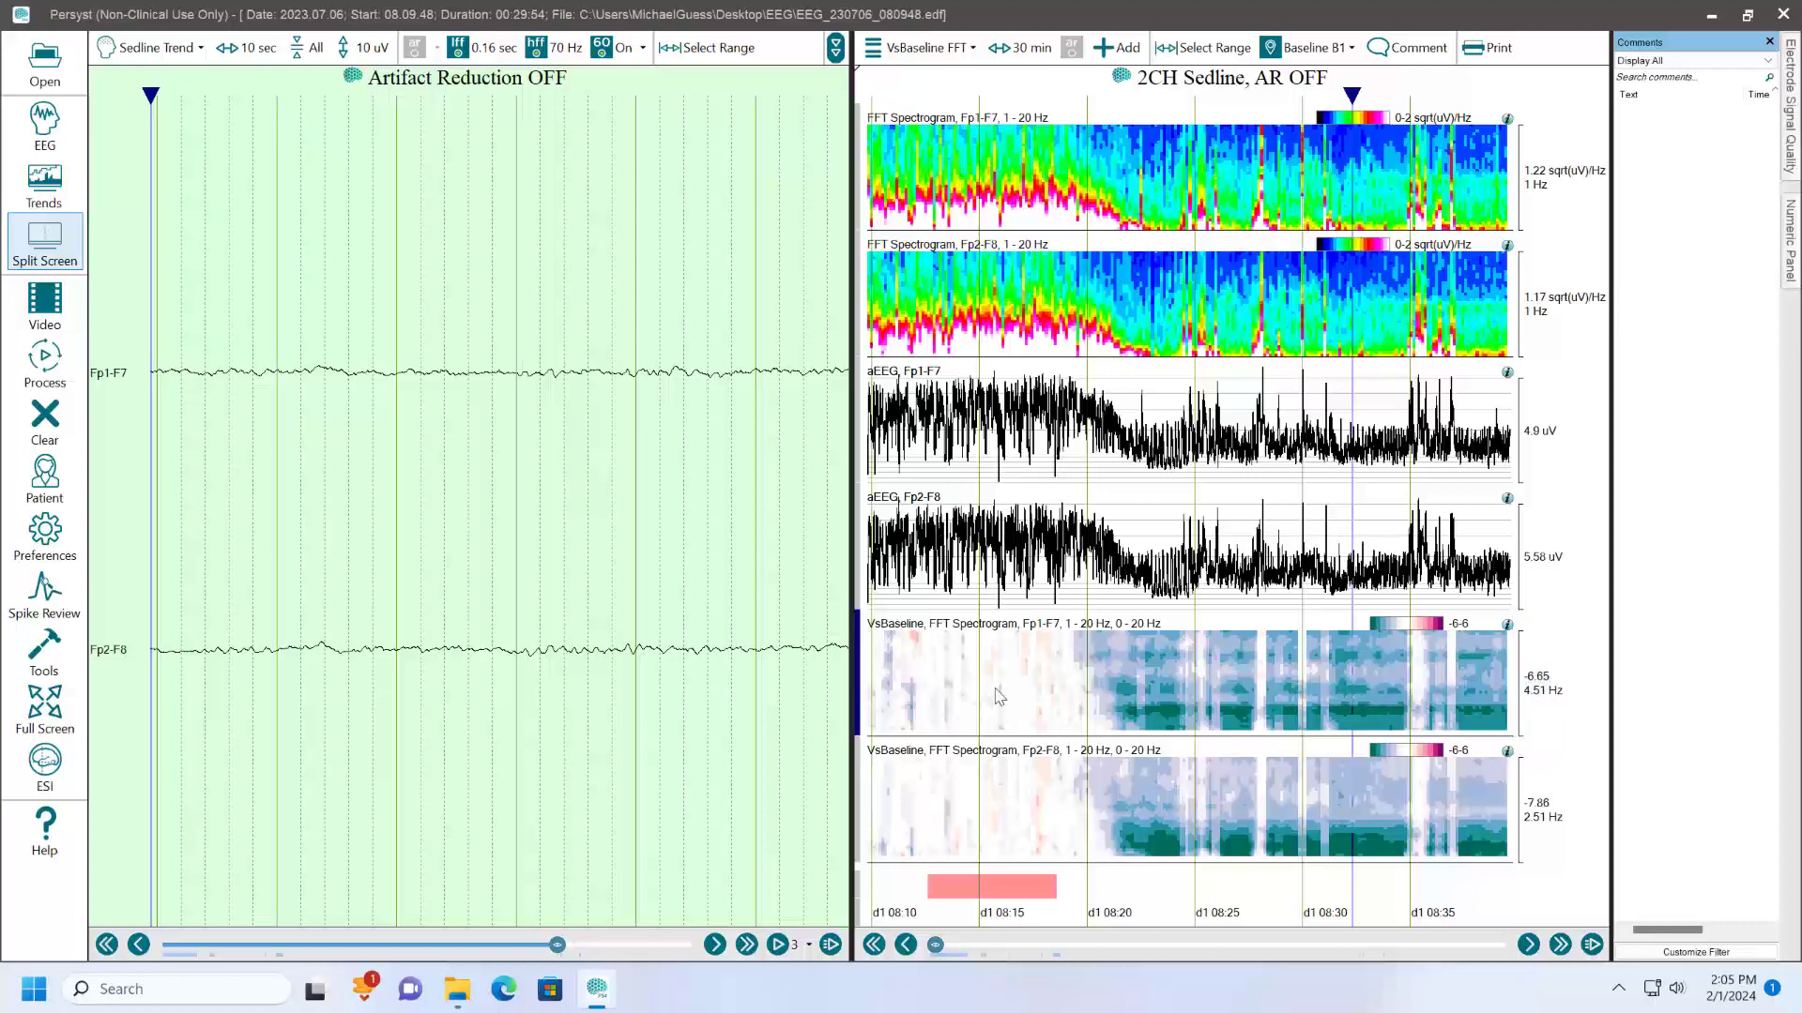
- Compare the raw EEG and trend values at about 08:17, inside the baseline, with those at about 08:29 and 08:33
left_click(1023, 702)
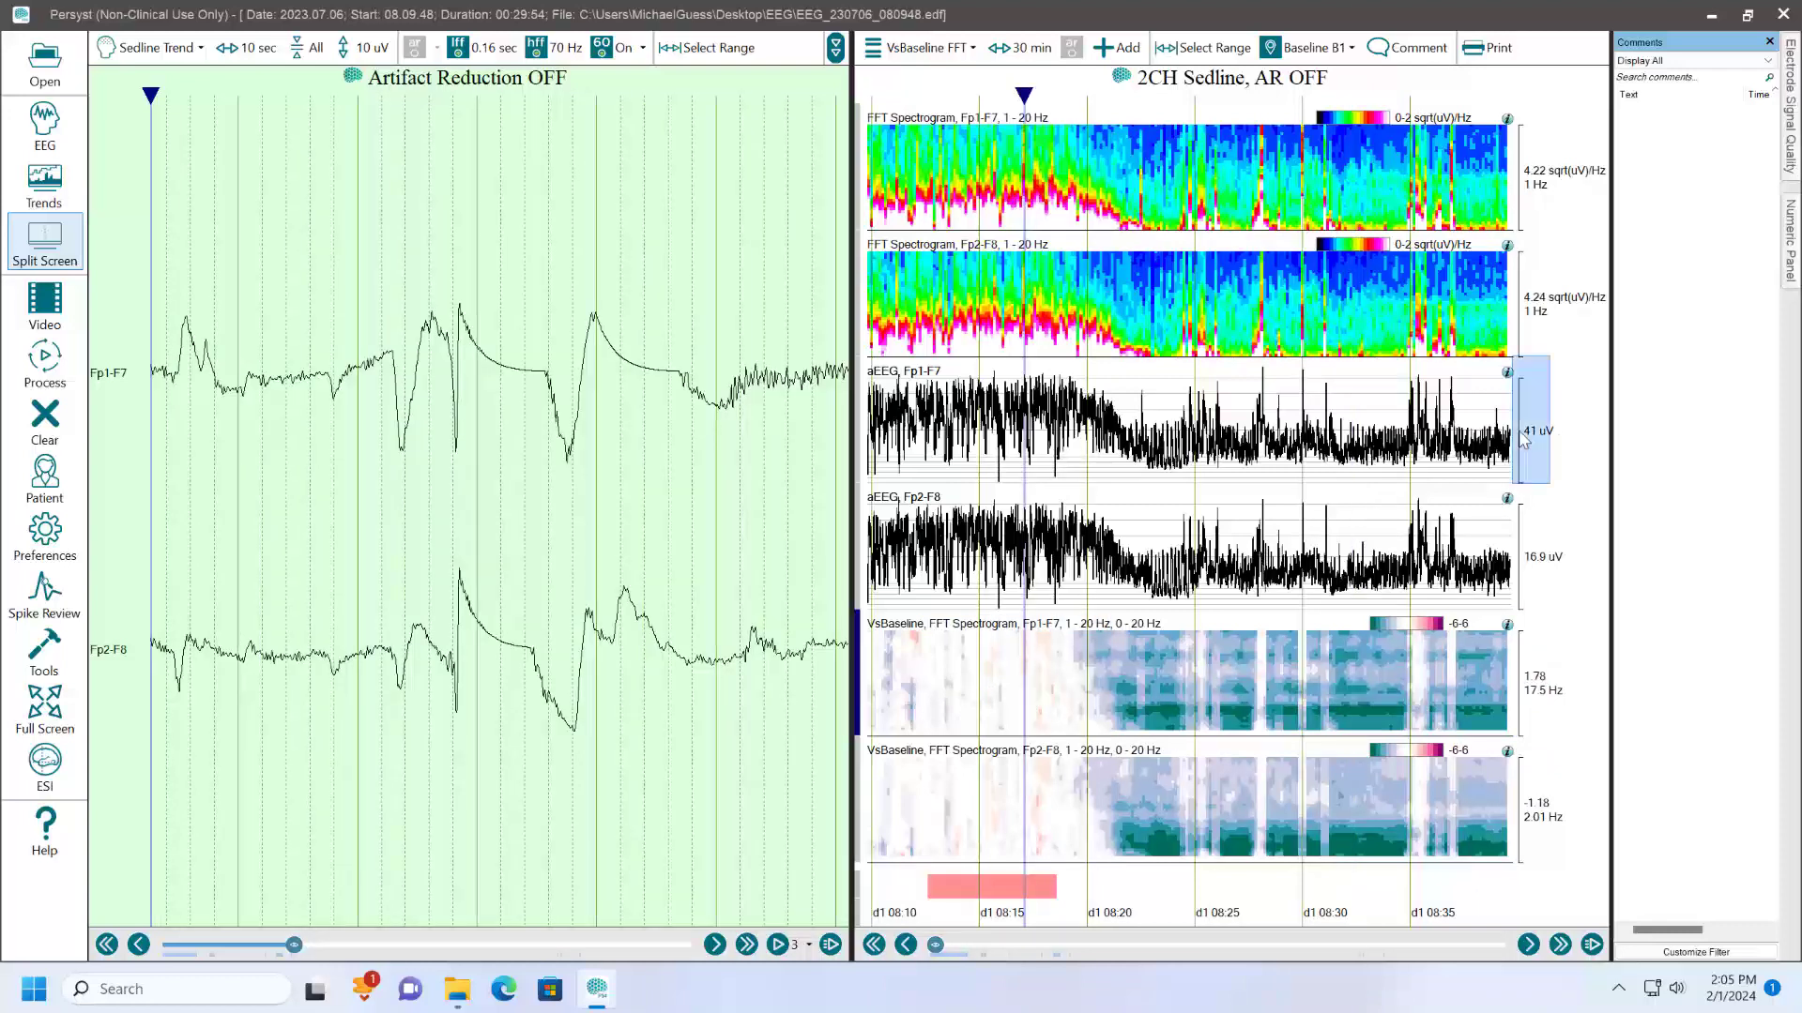
left_click(1225, 437)
left_click(1287, 433)
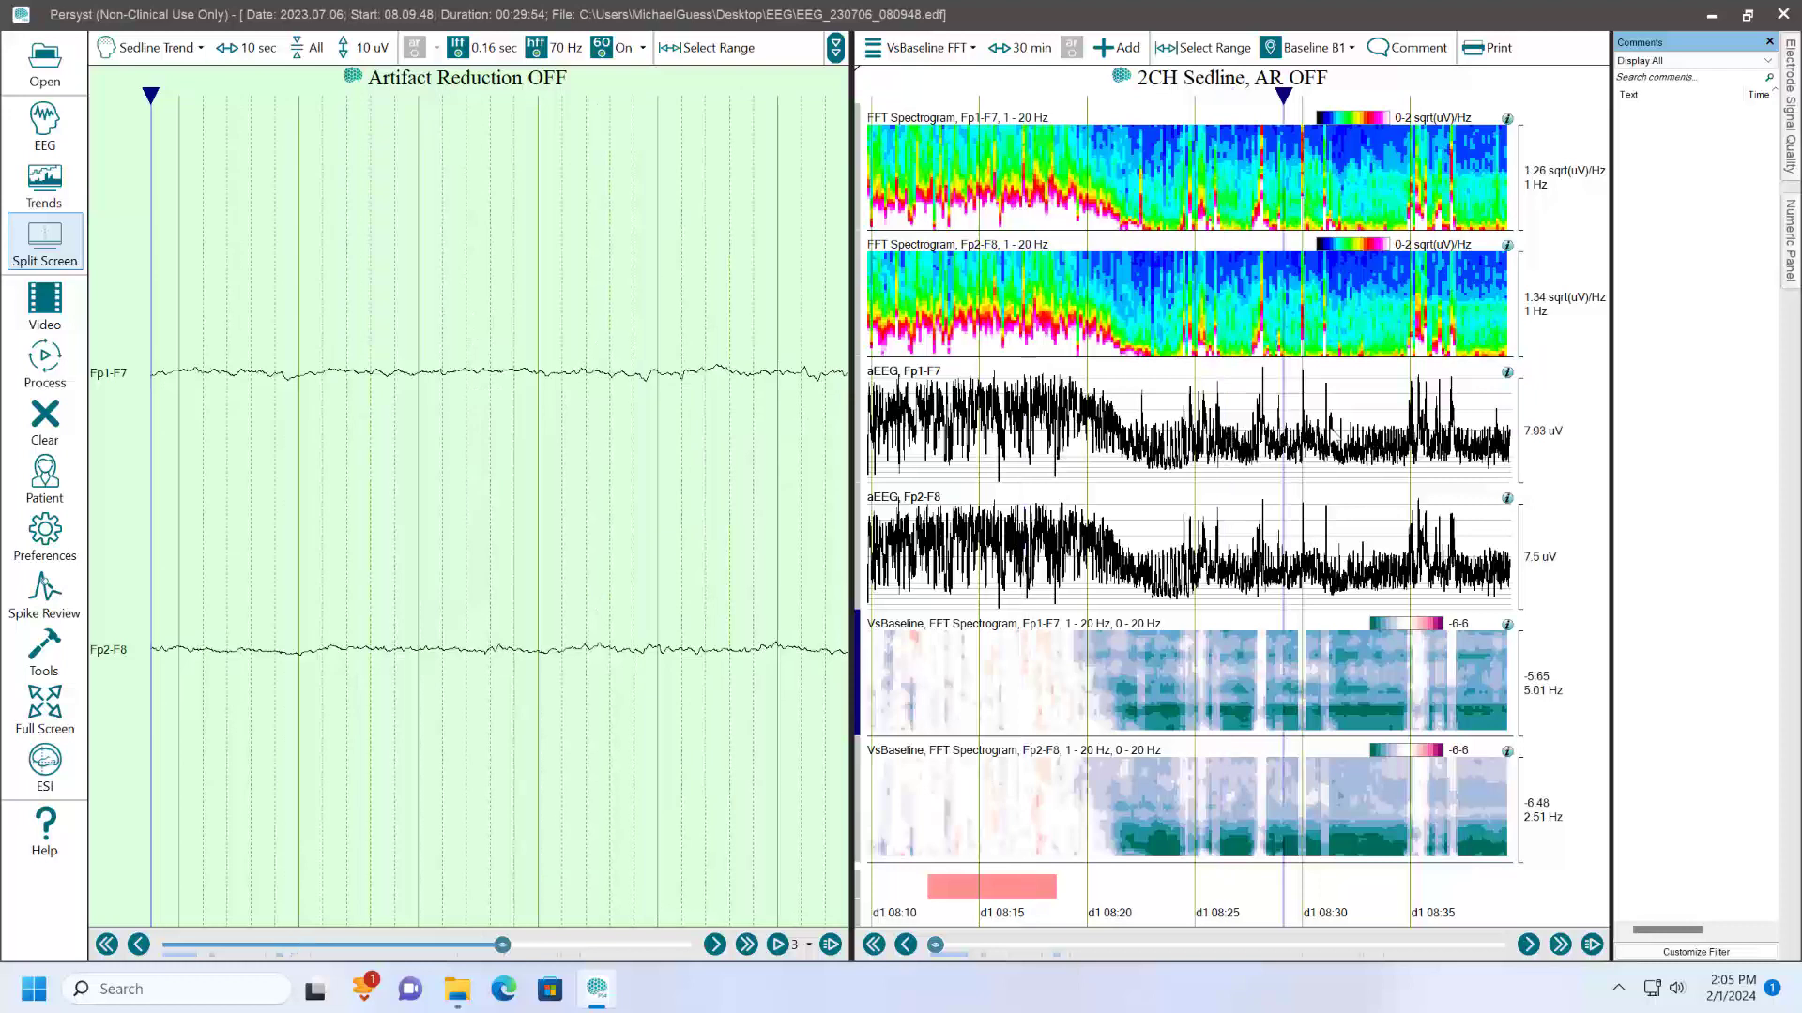
left_click(1376, 436)
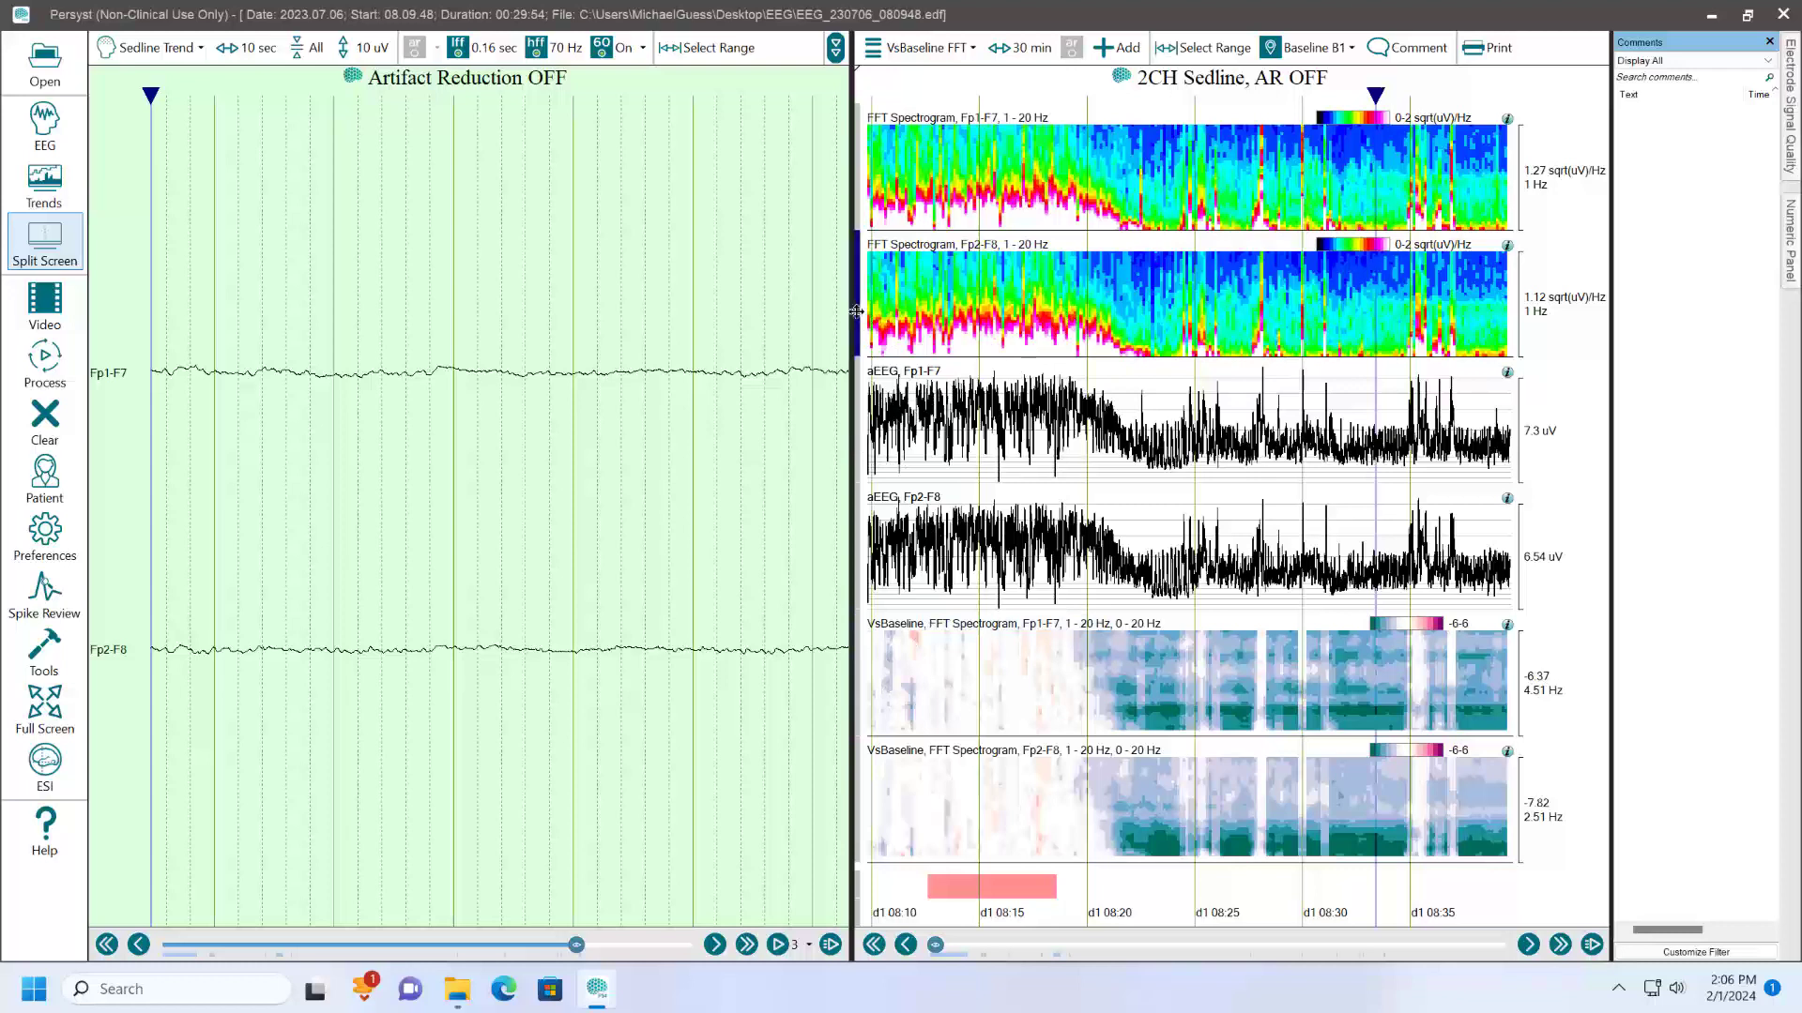
- Move the cursor back to the start of the record and show the trends alone without the raw EEG
left_click(867, 221)
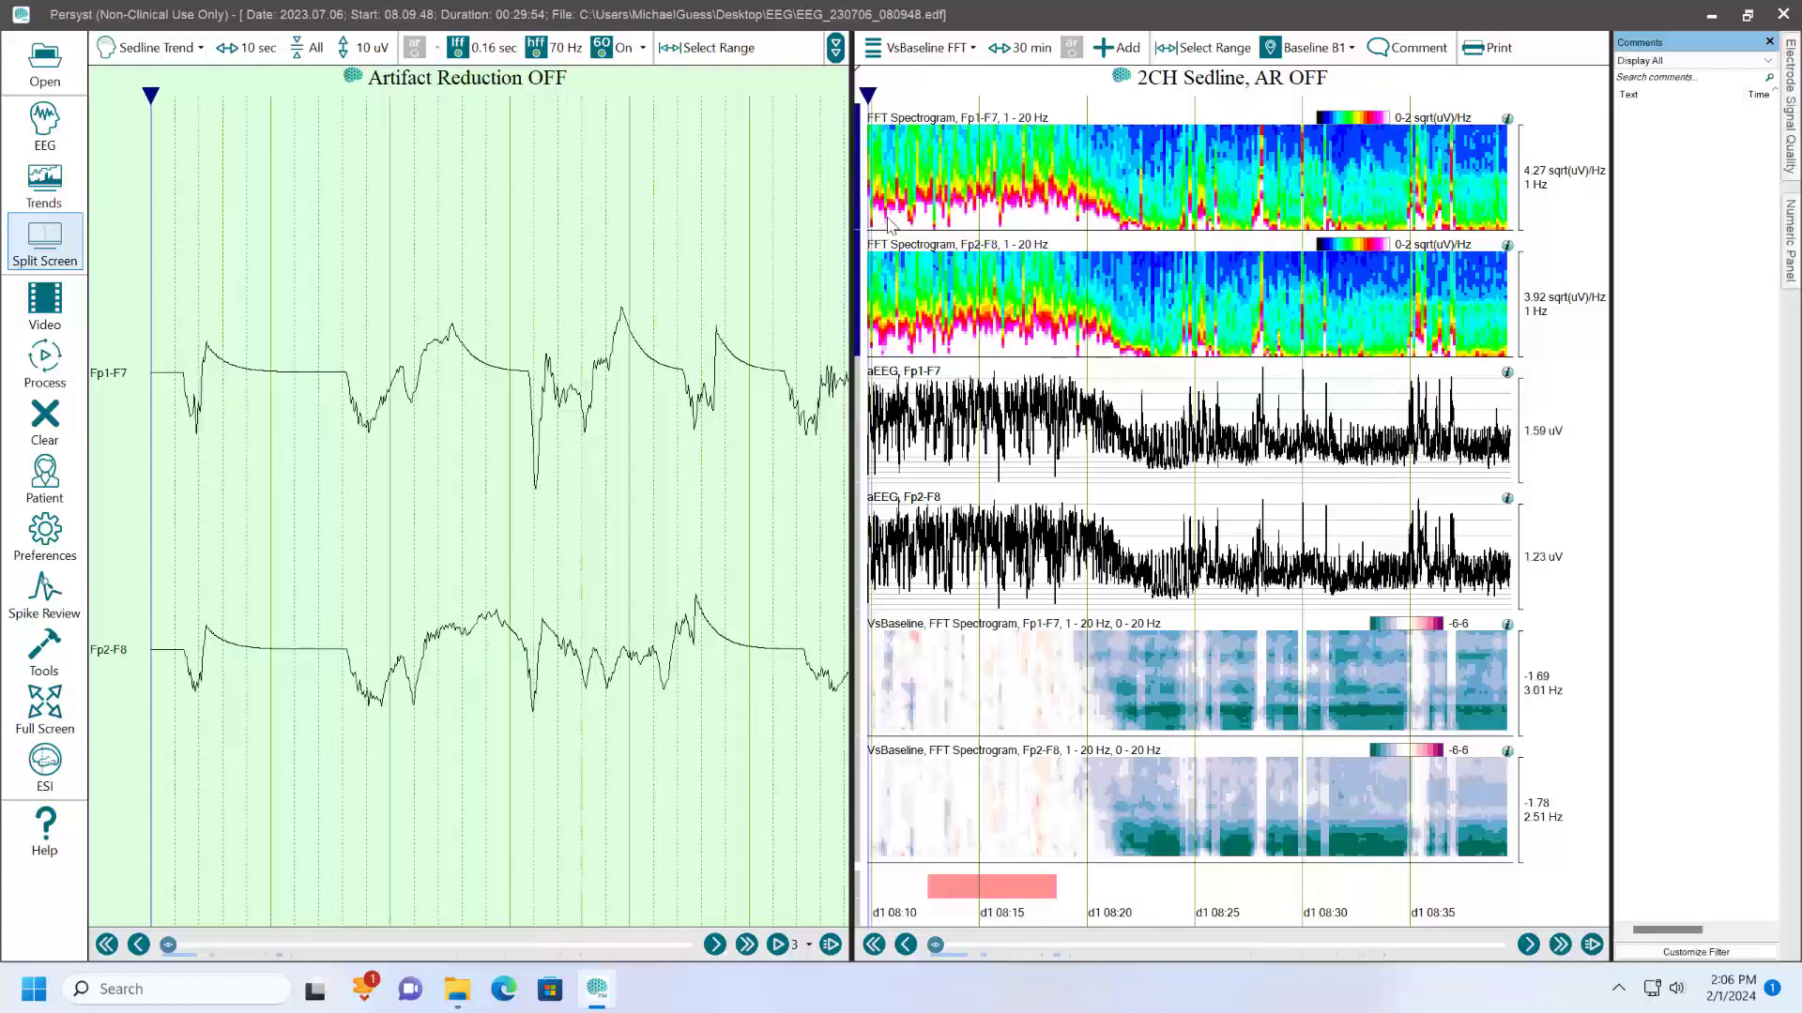
left_click(45, 181)
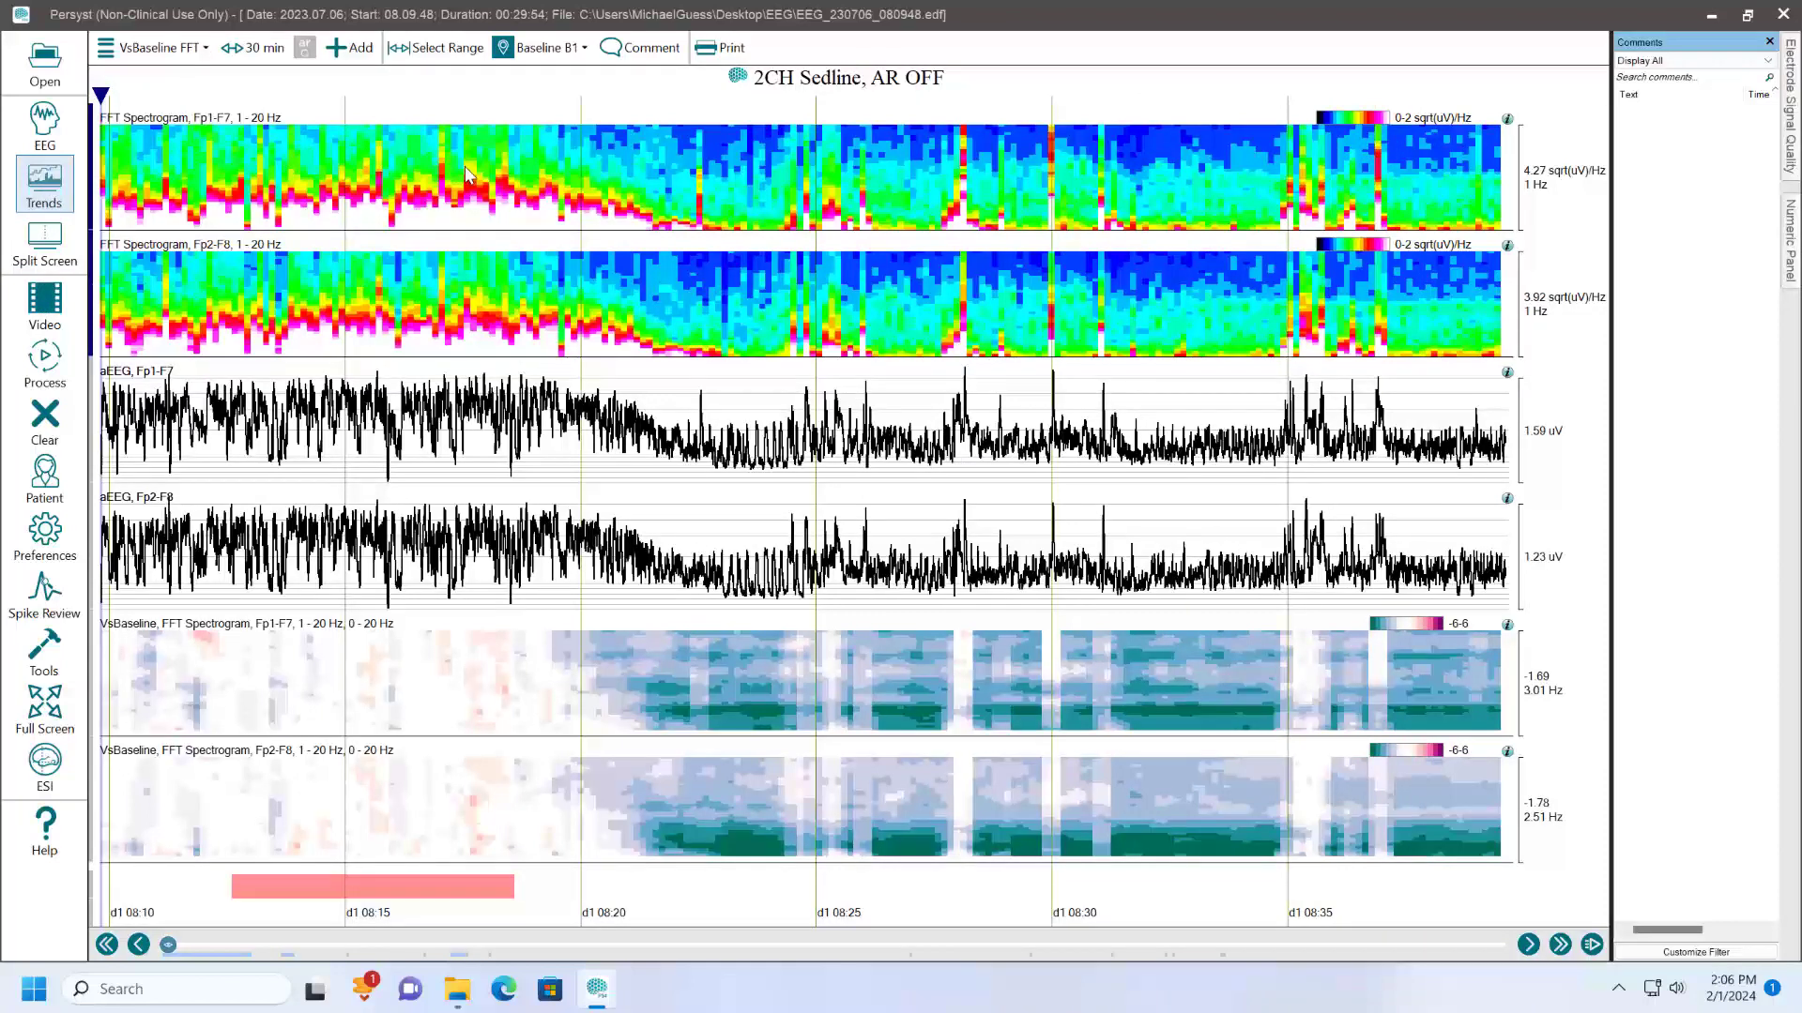
- Insert a time range of 1110.6 seconds on the trends from about 08:15 and look up the channel/trend value export among the tools
right_click(381, 174)
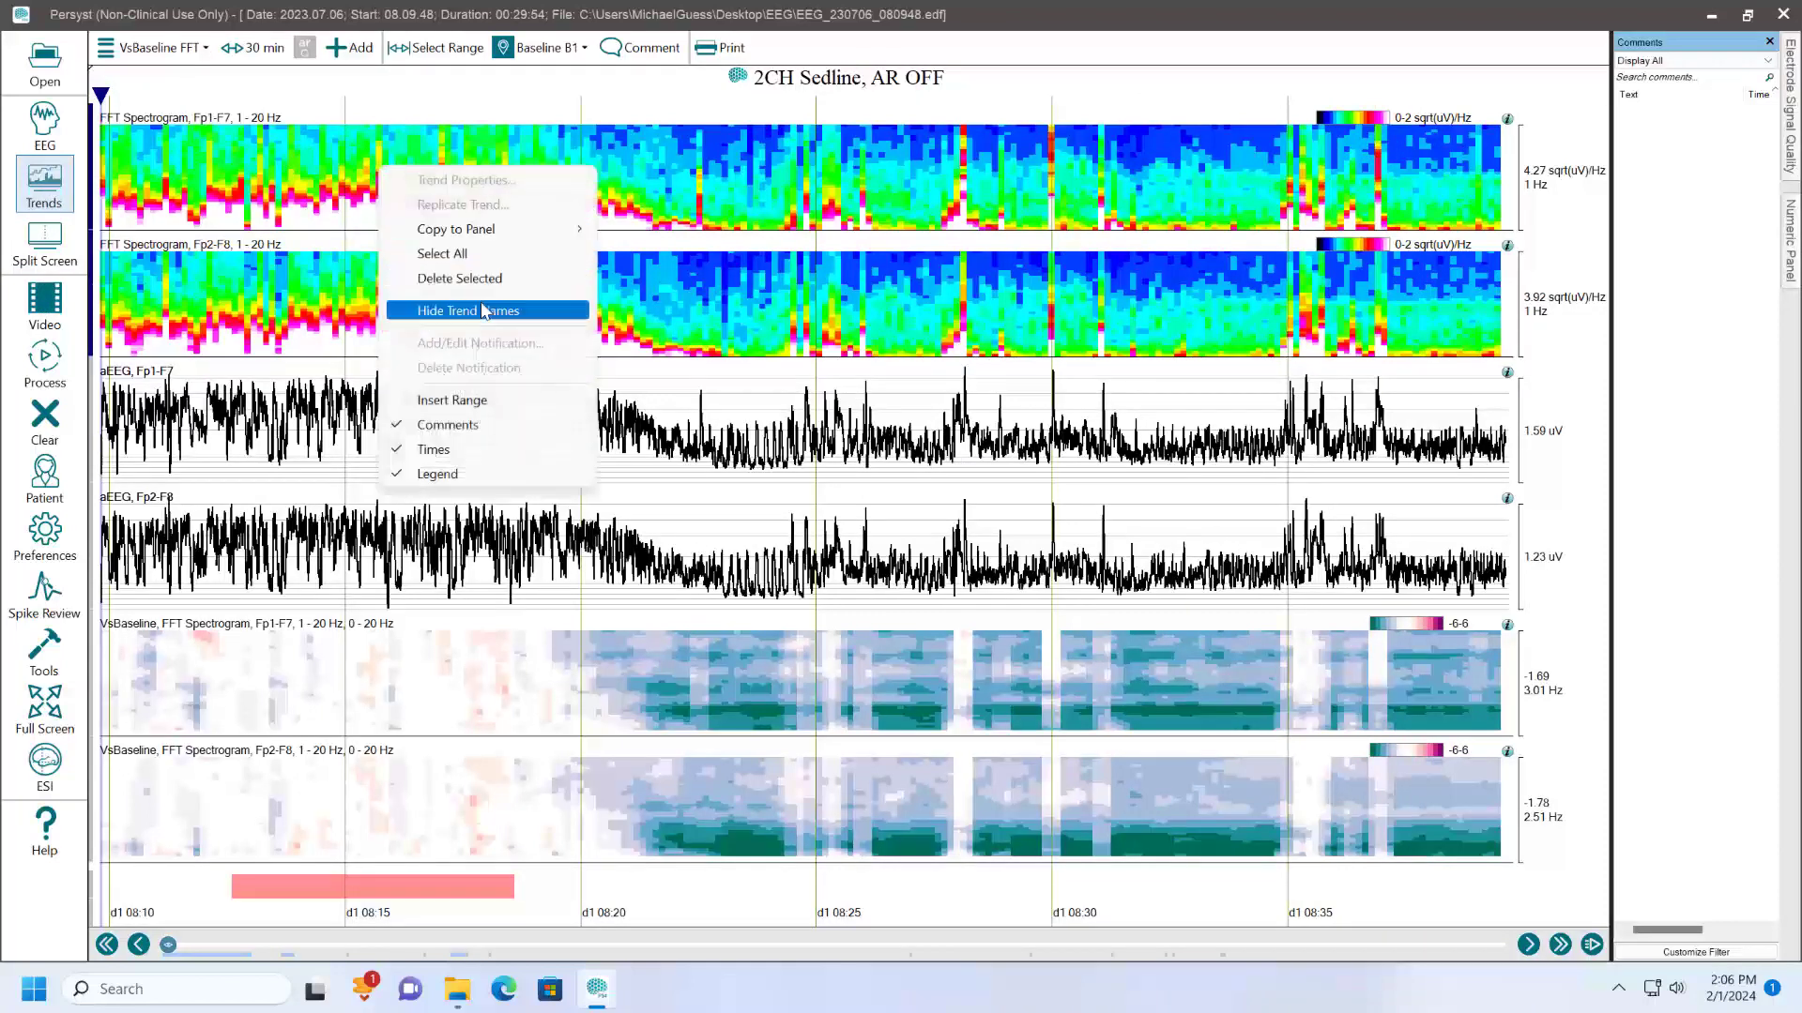
left_click(474, 400)
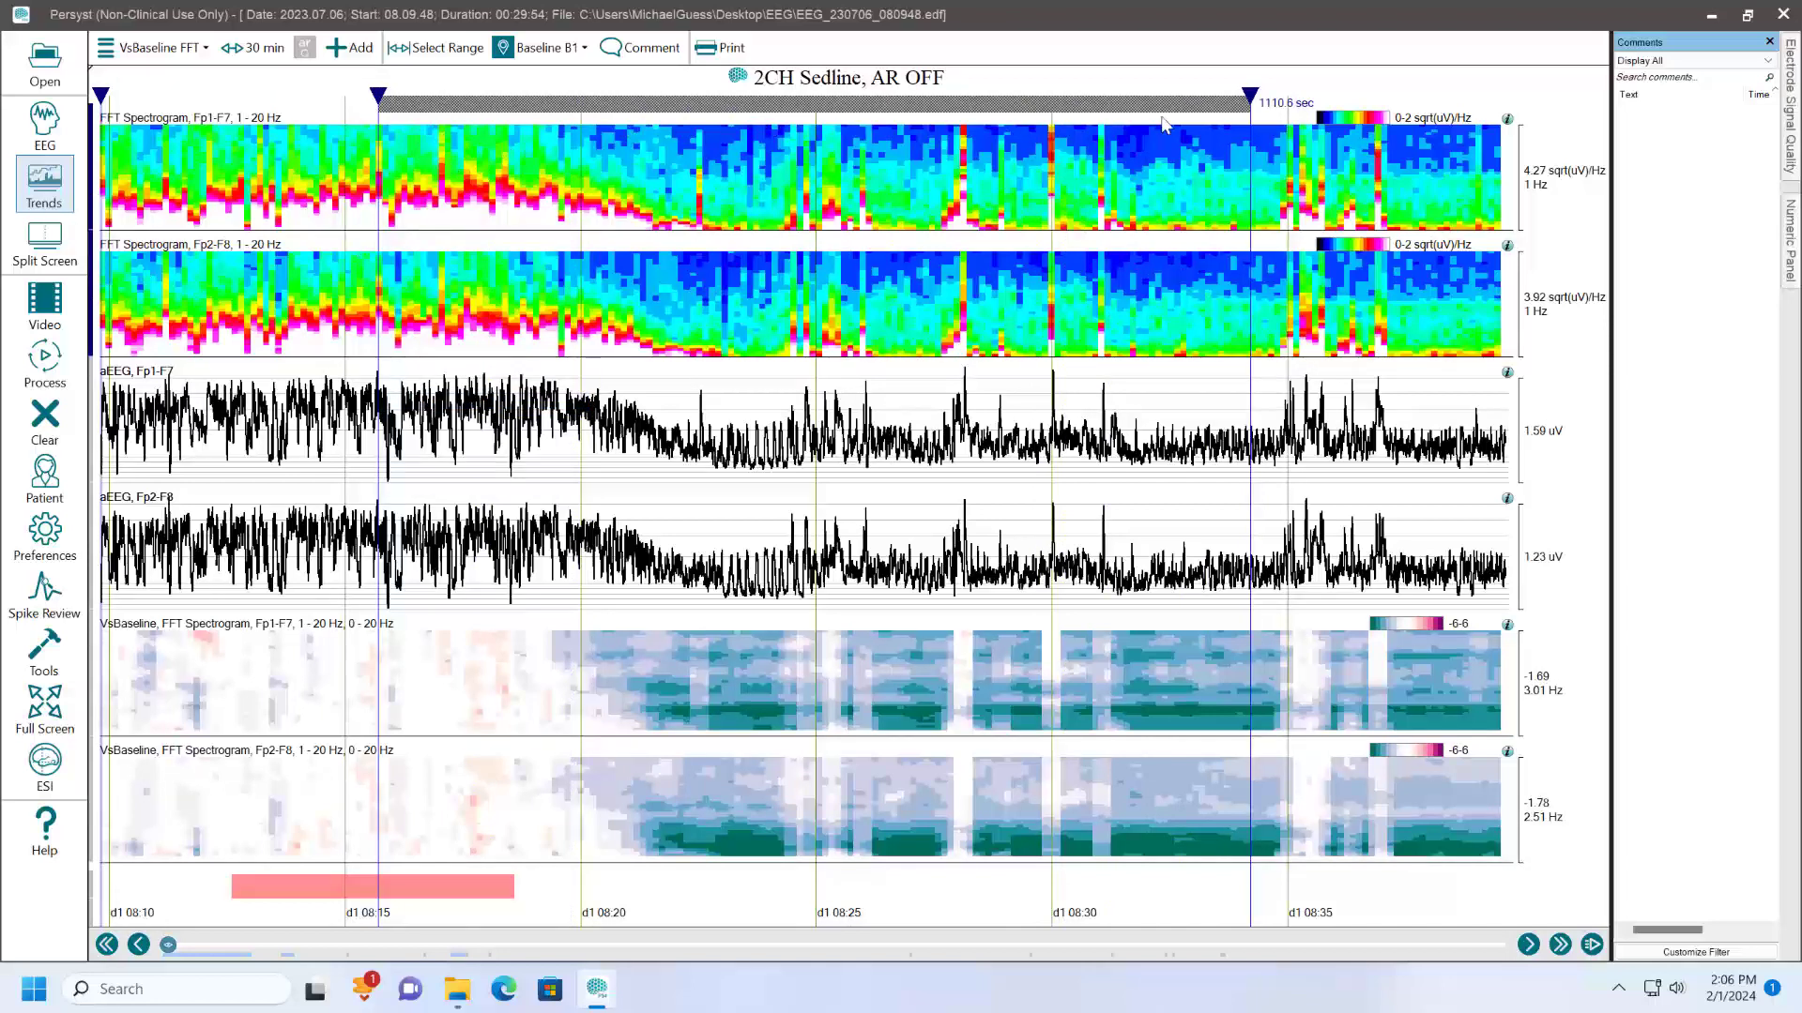
left_click(51, 642)
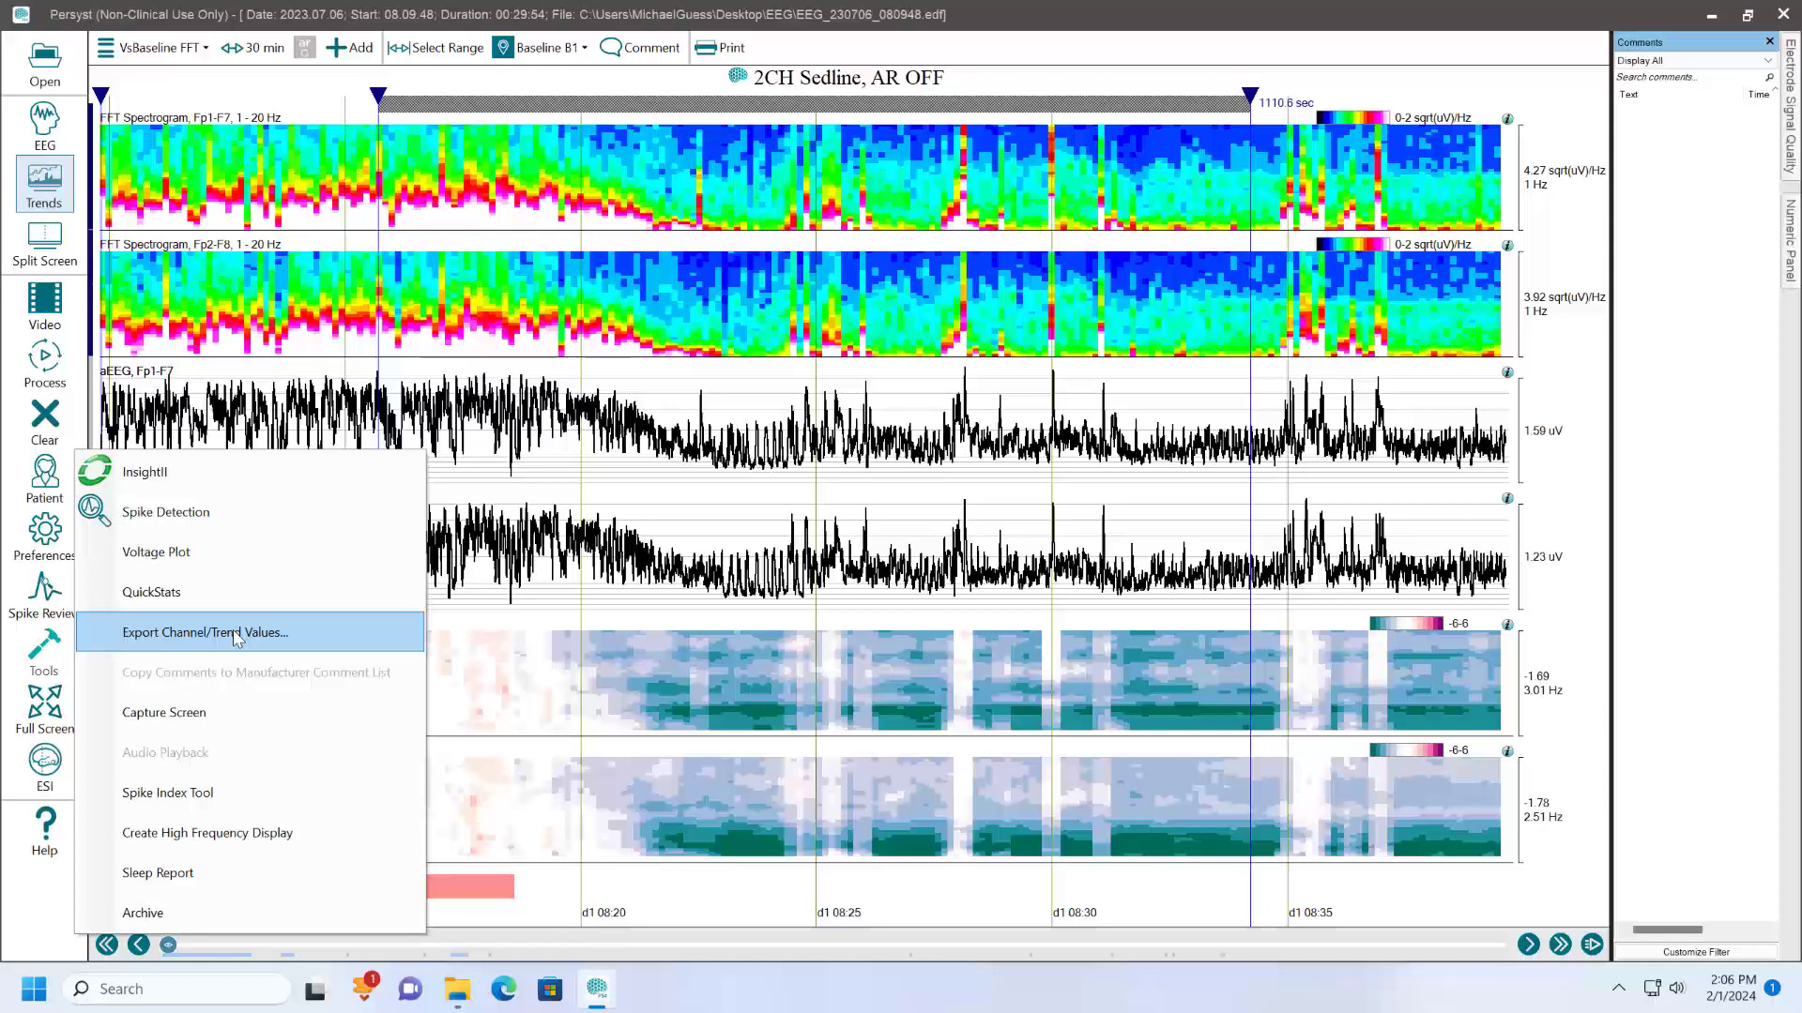
left_click(692, 380)
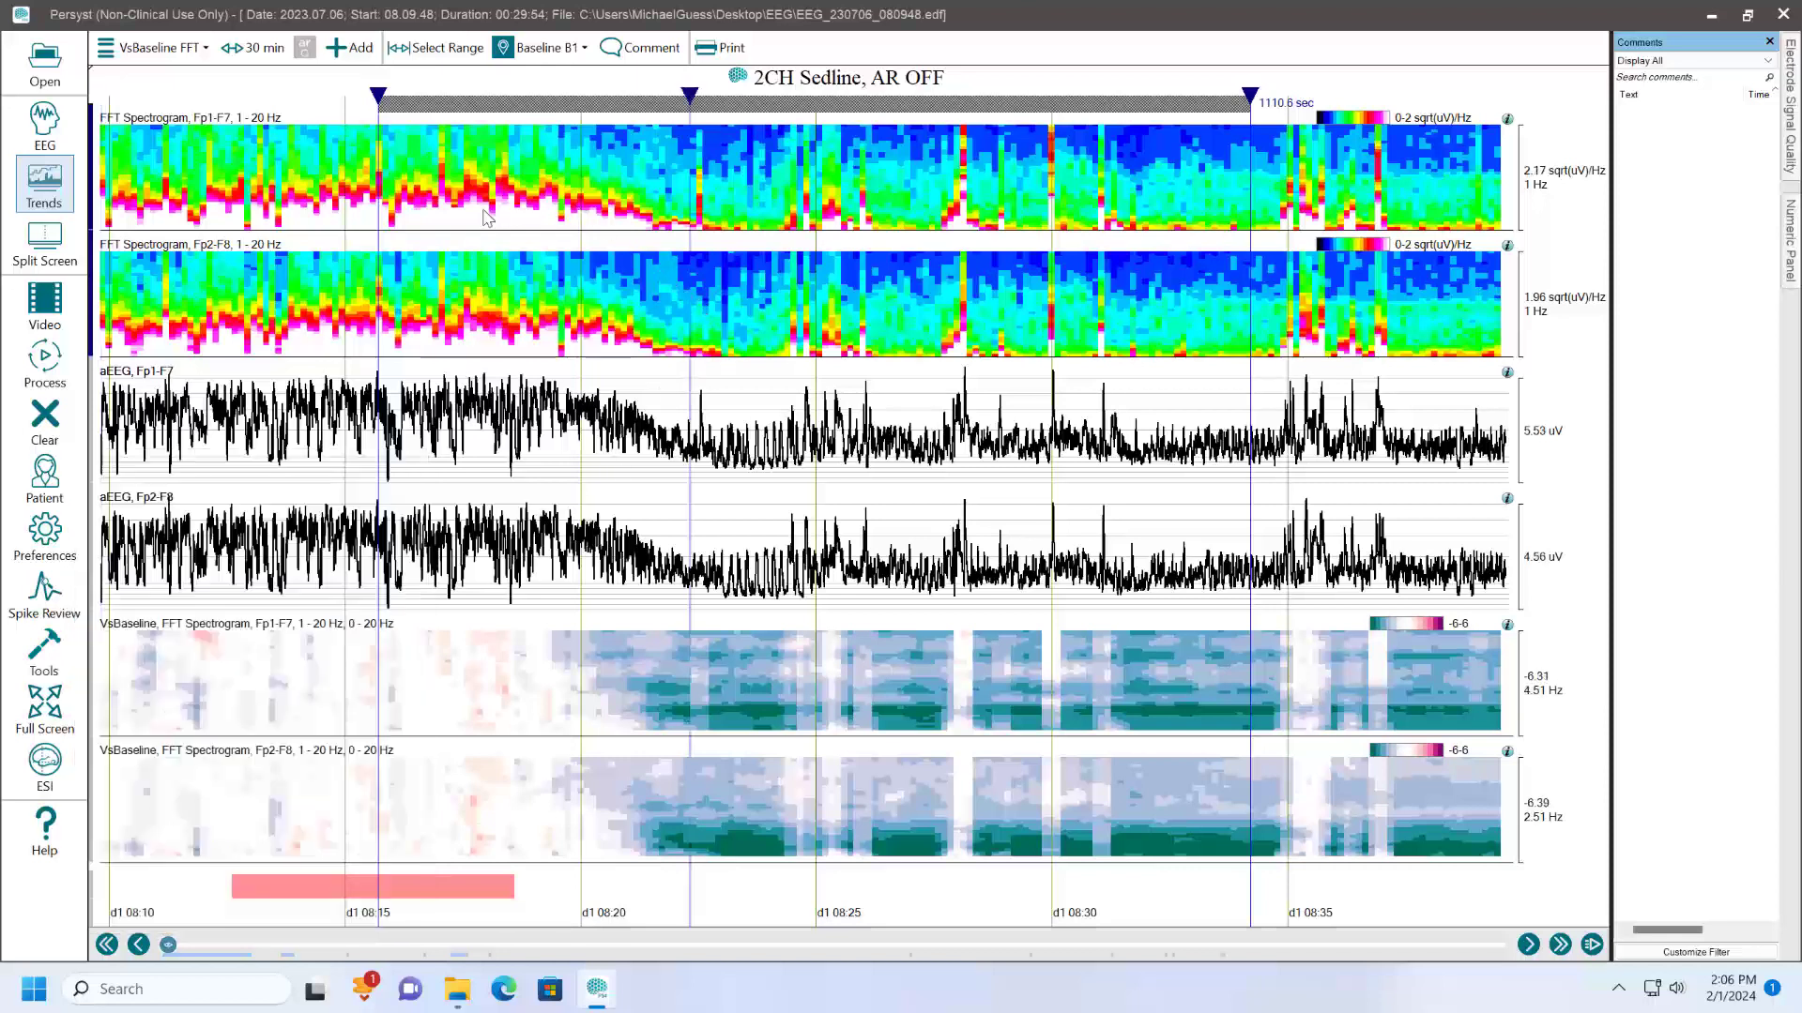
- Add a trend panel named Band Power and delete the marked time range from the display
left_click(192, 52)
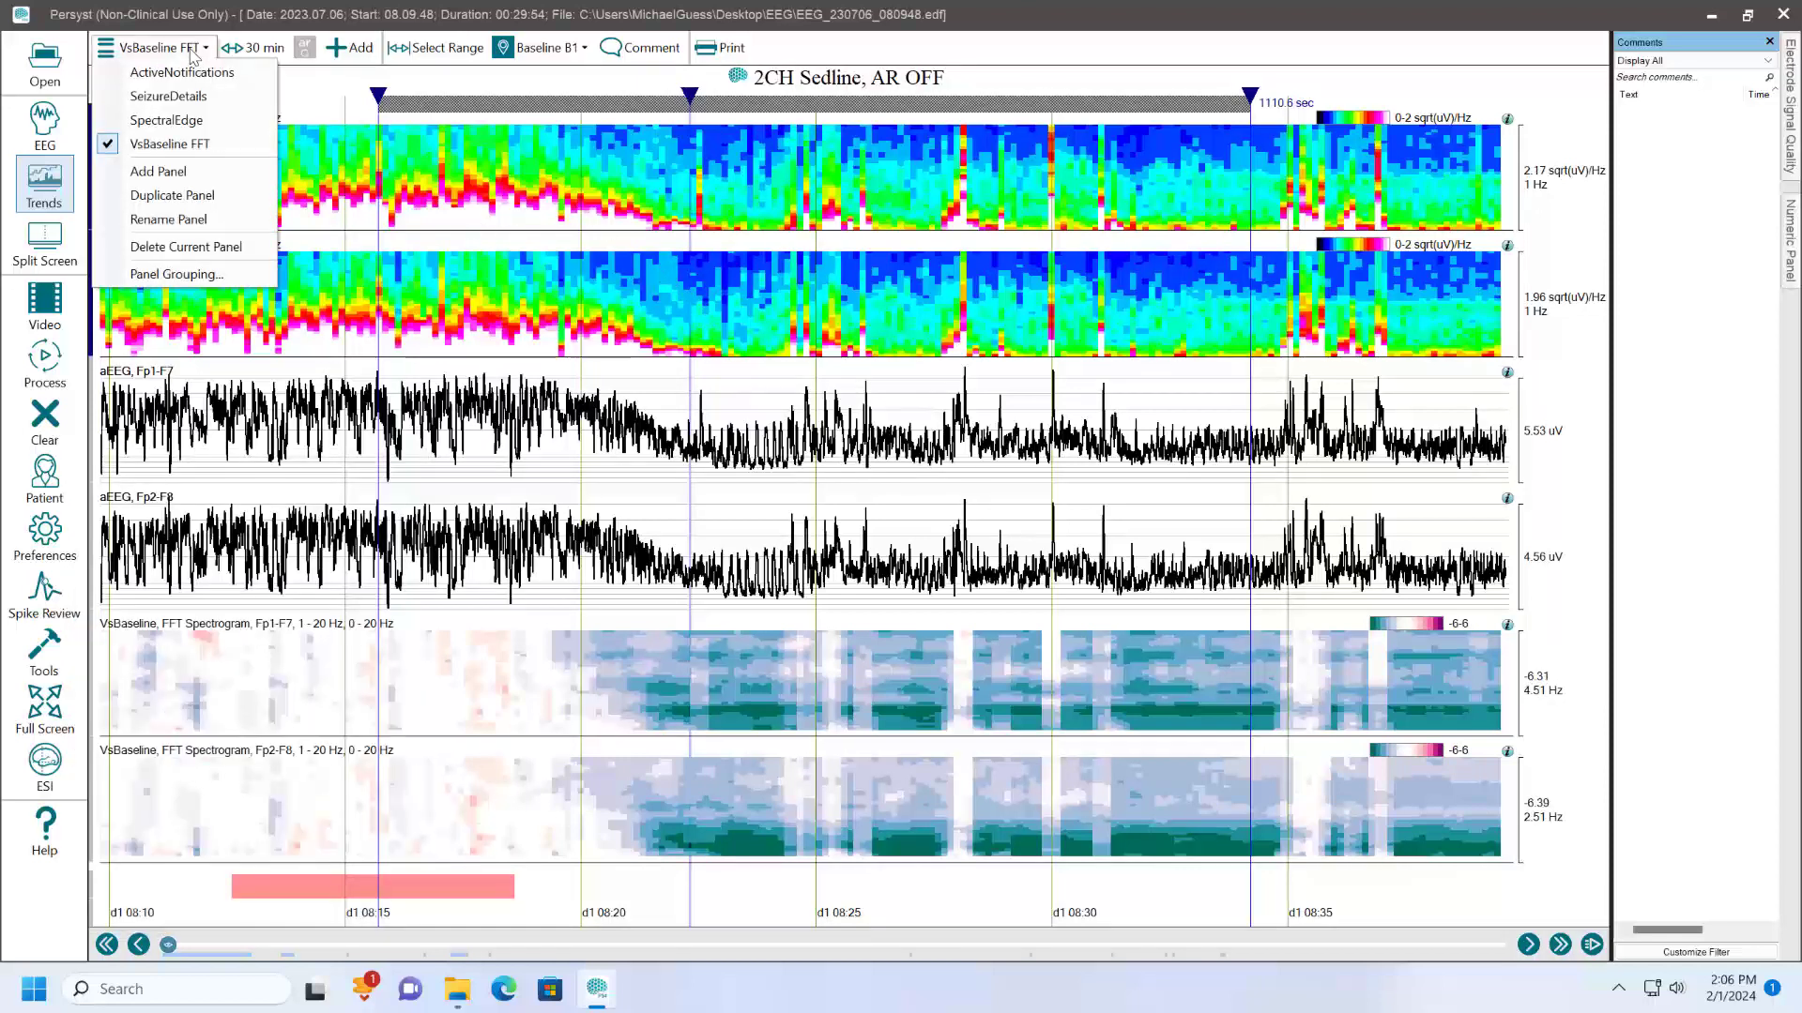
left_click(160, 171)
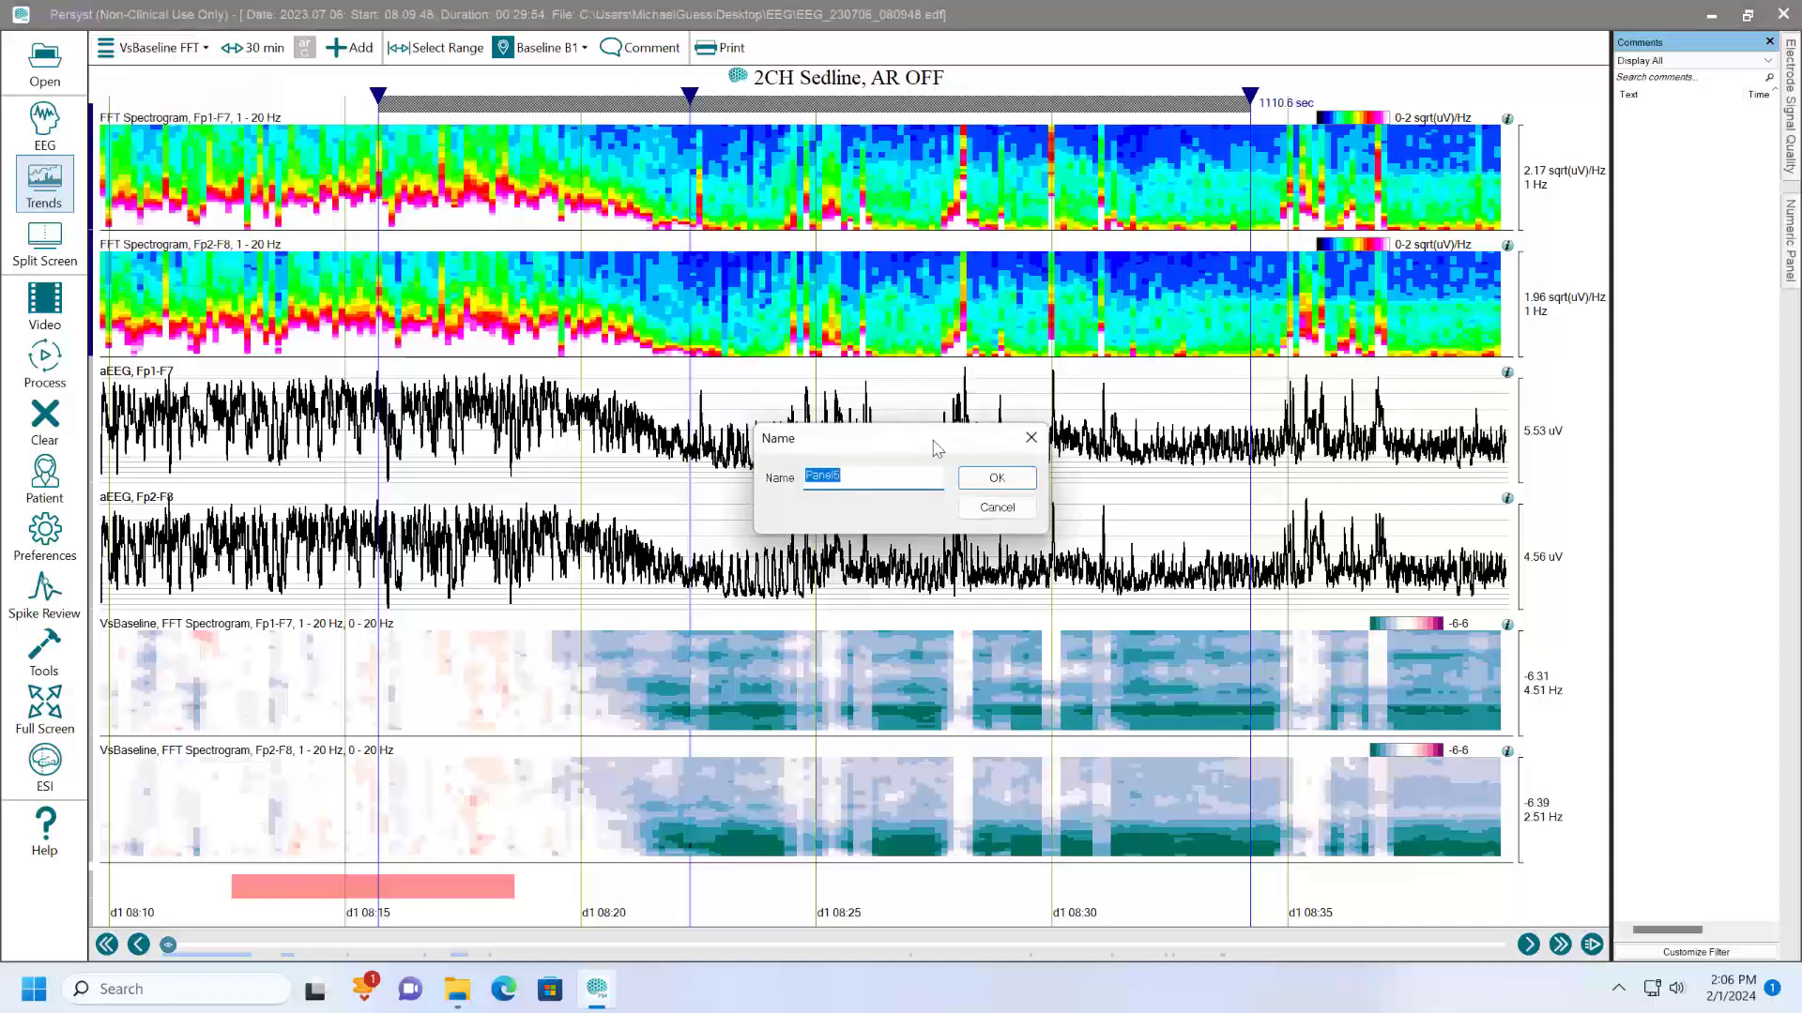
type("Power")
key("Return")
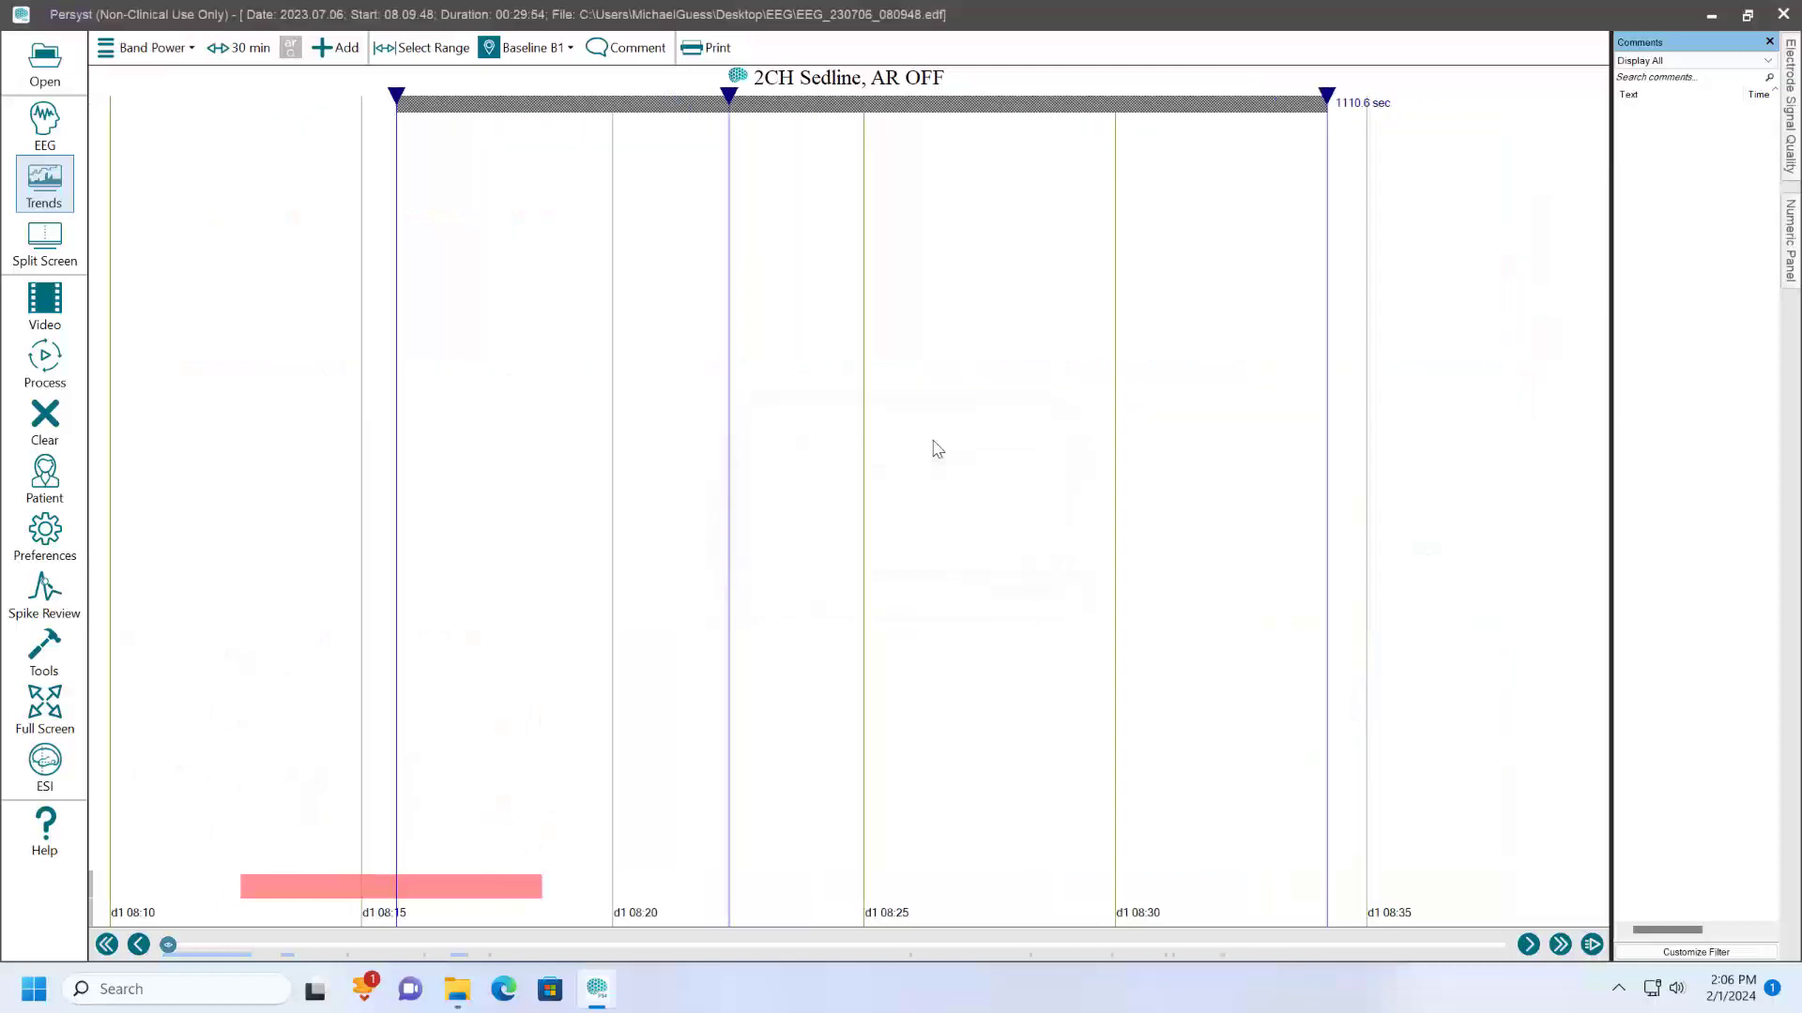
right_click(554, 110)
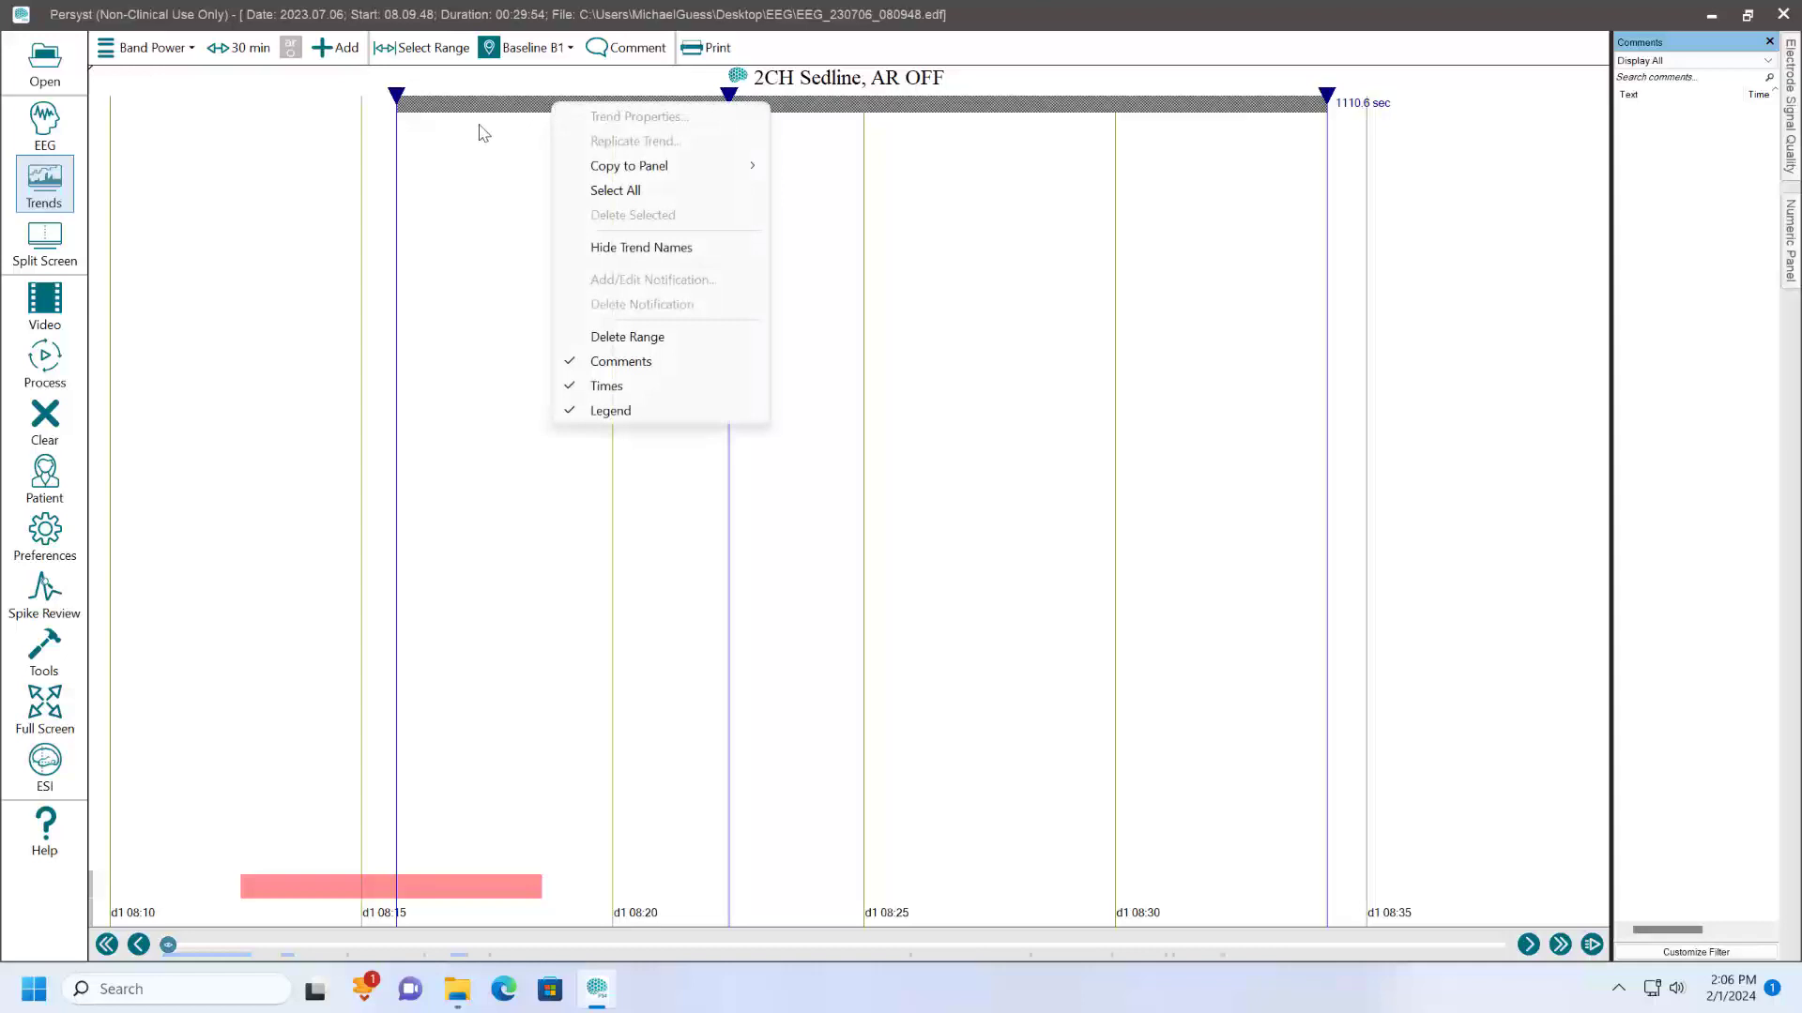
left_click(624, 337)
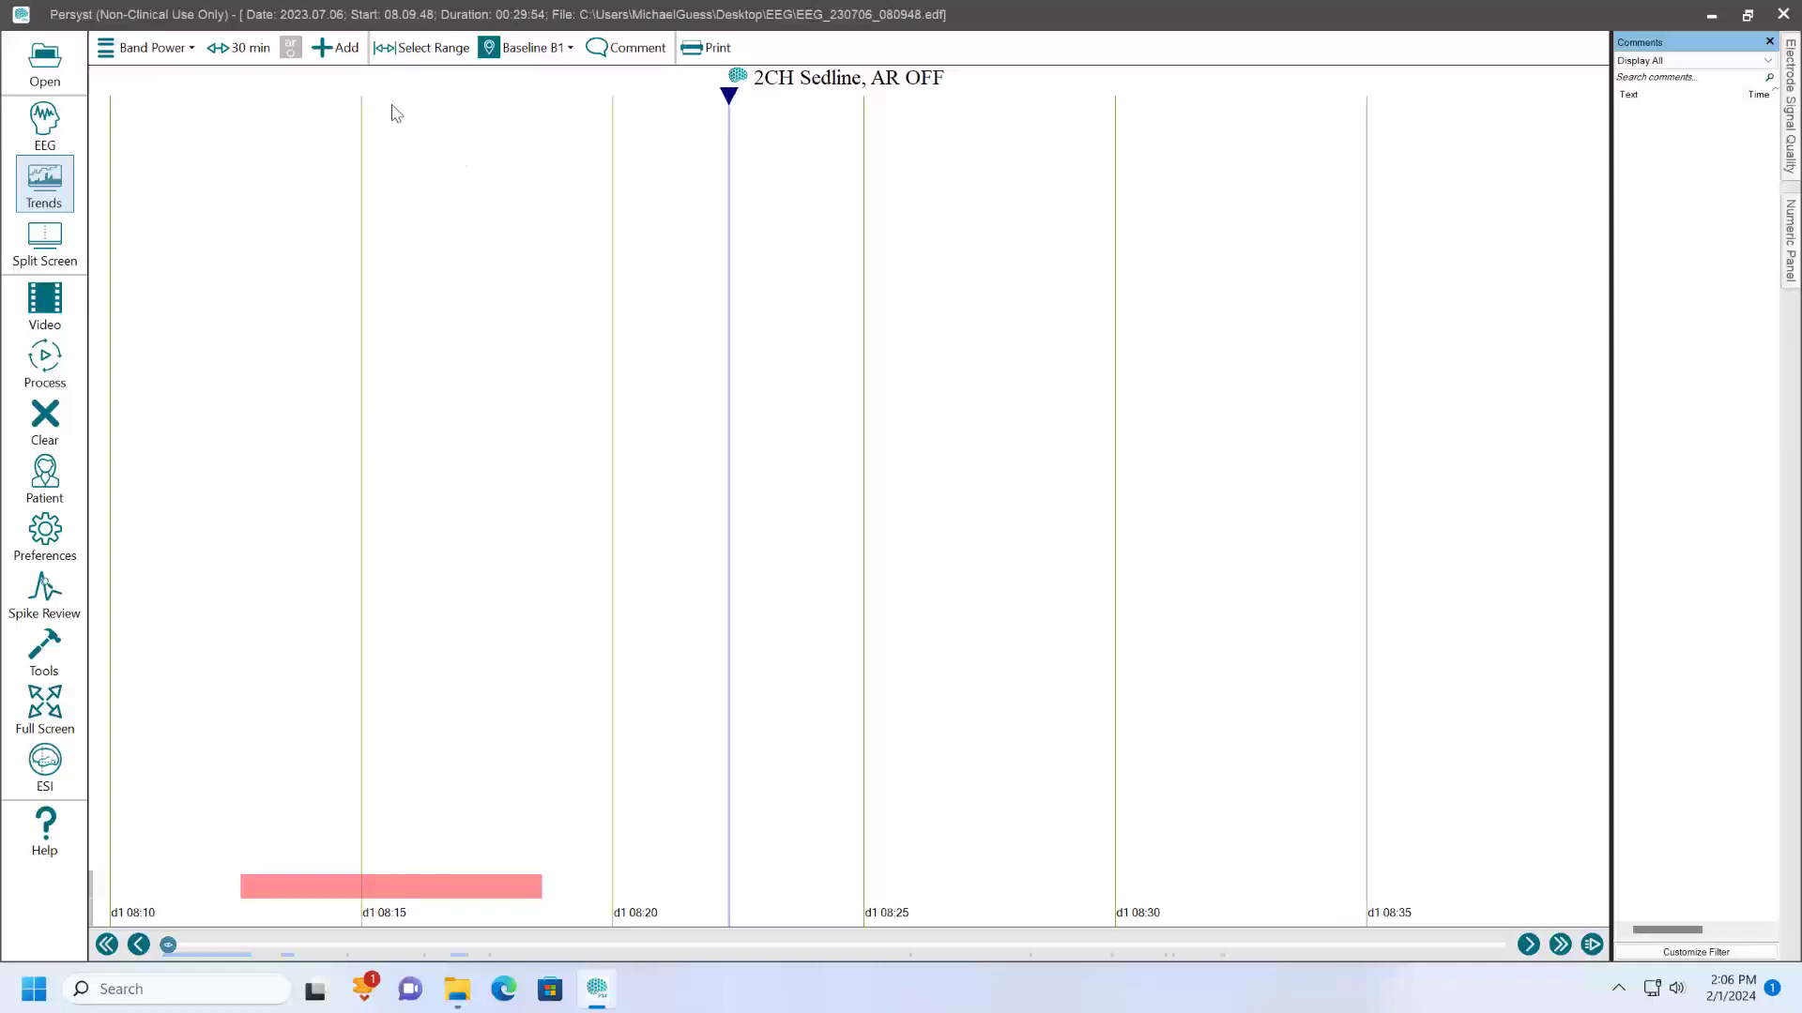
- Create a new trend of type FFT Power for the Band Power panel
left_click(330, 49)
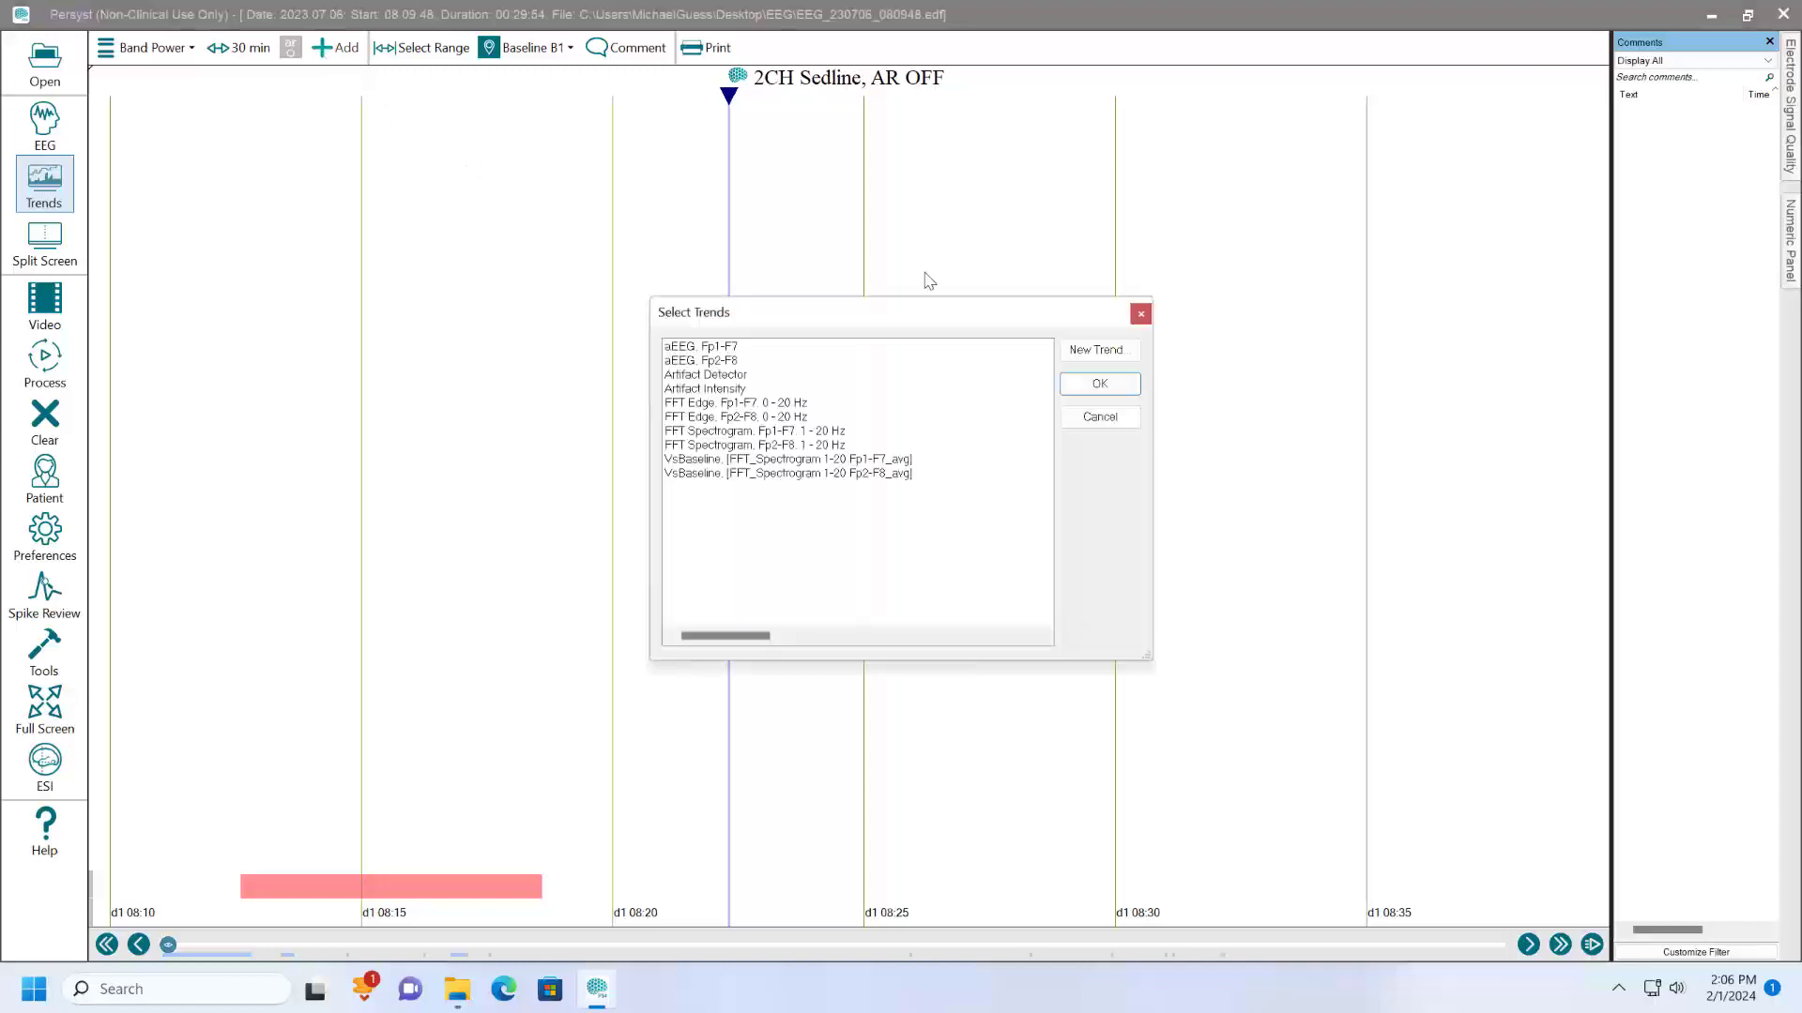
left_click(1090, 350)
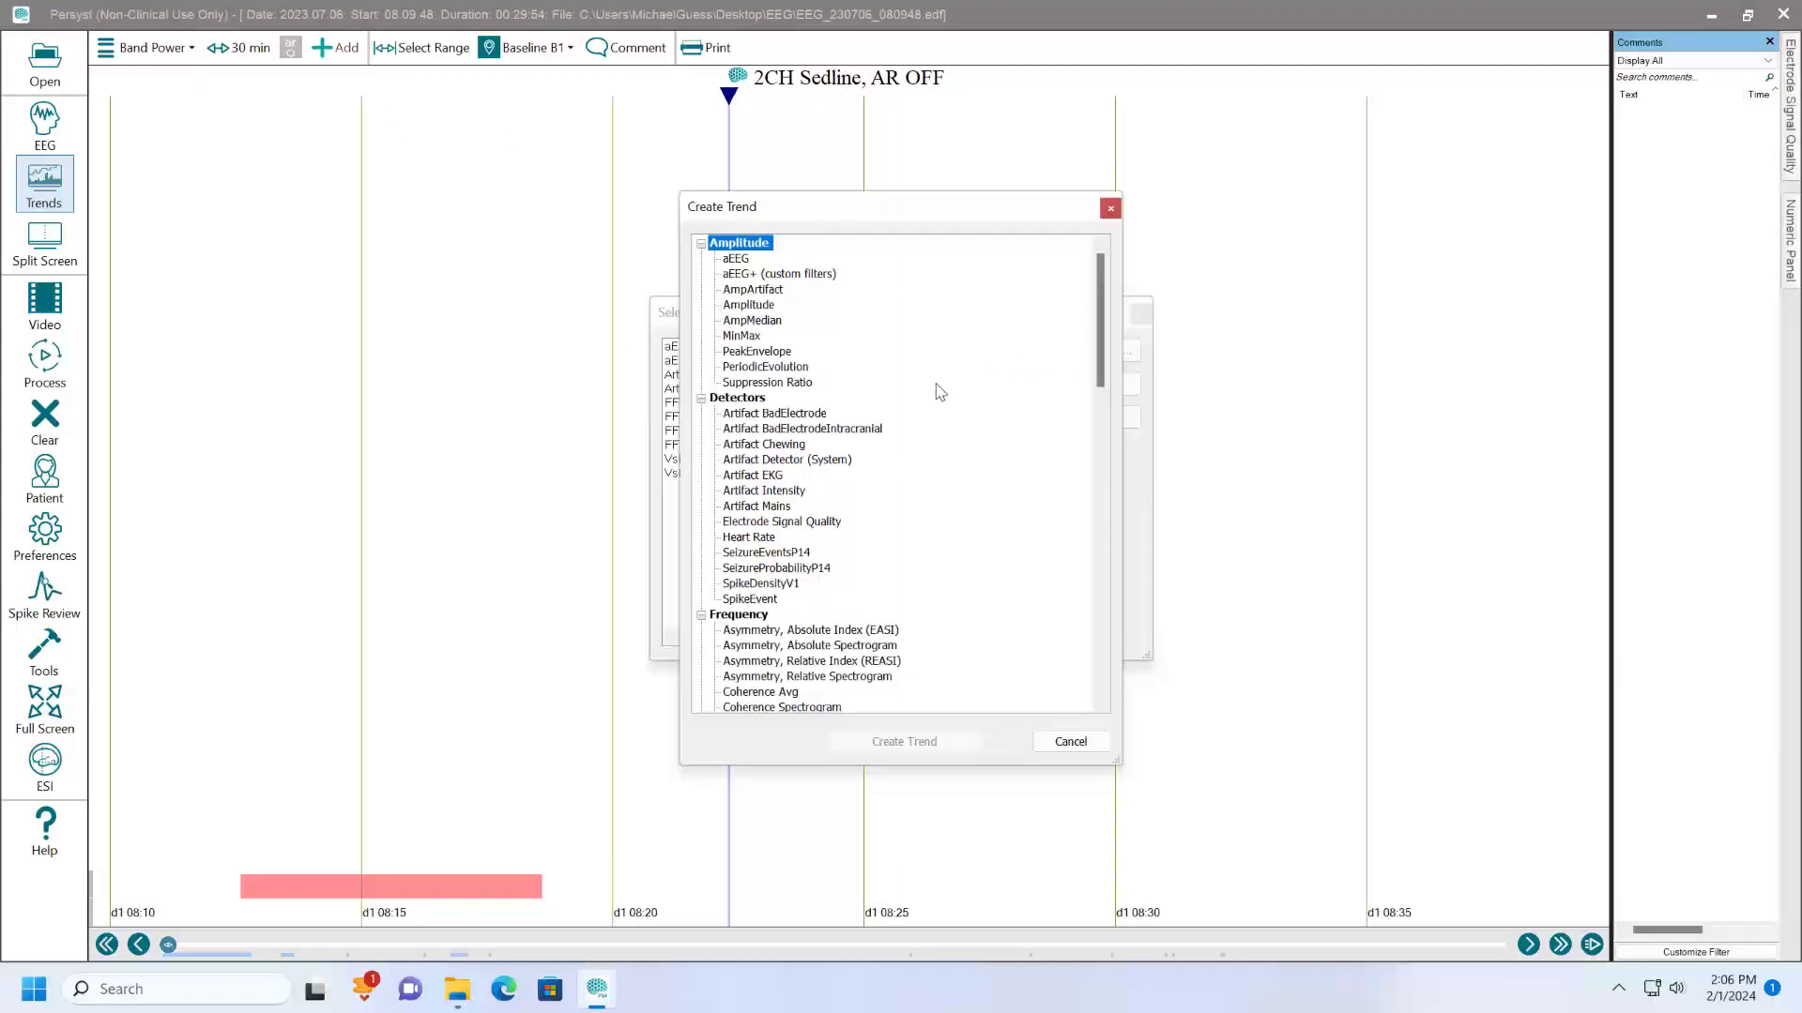
scroll(923, 472, "down", 5)
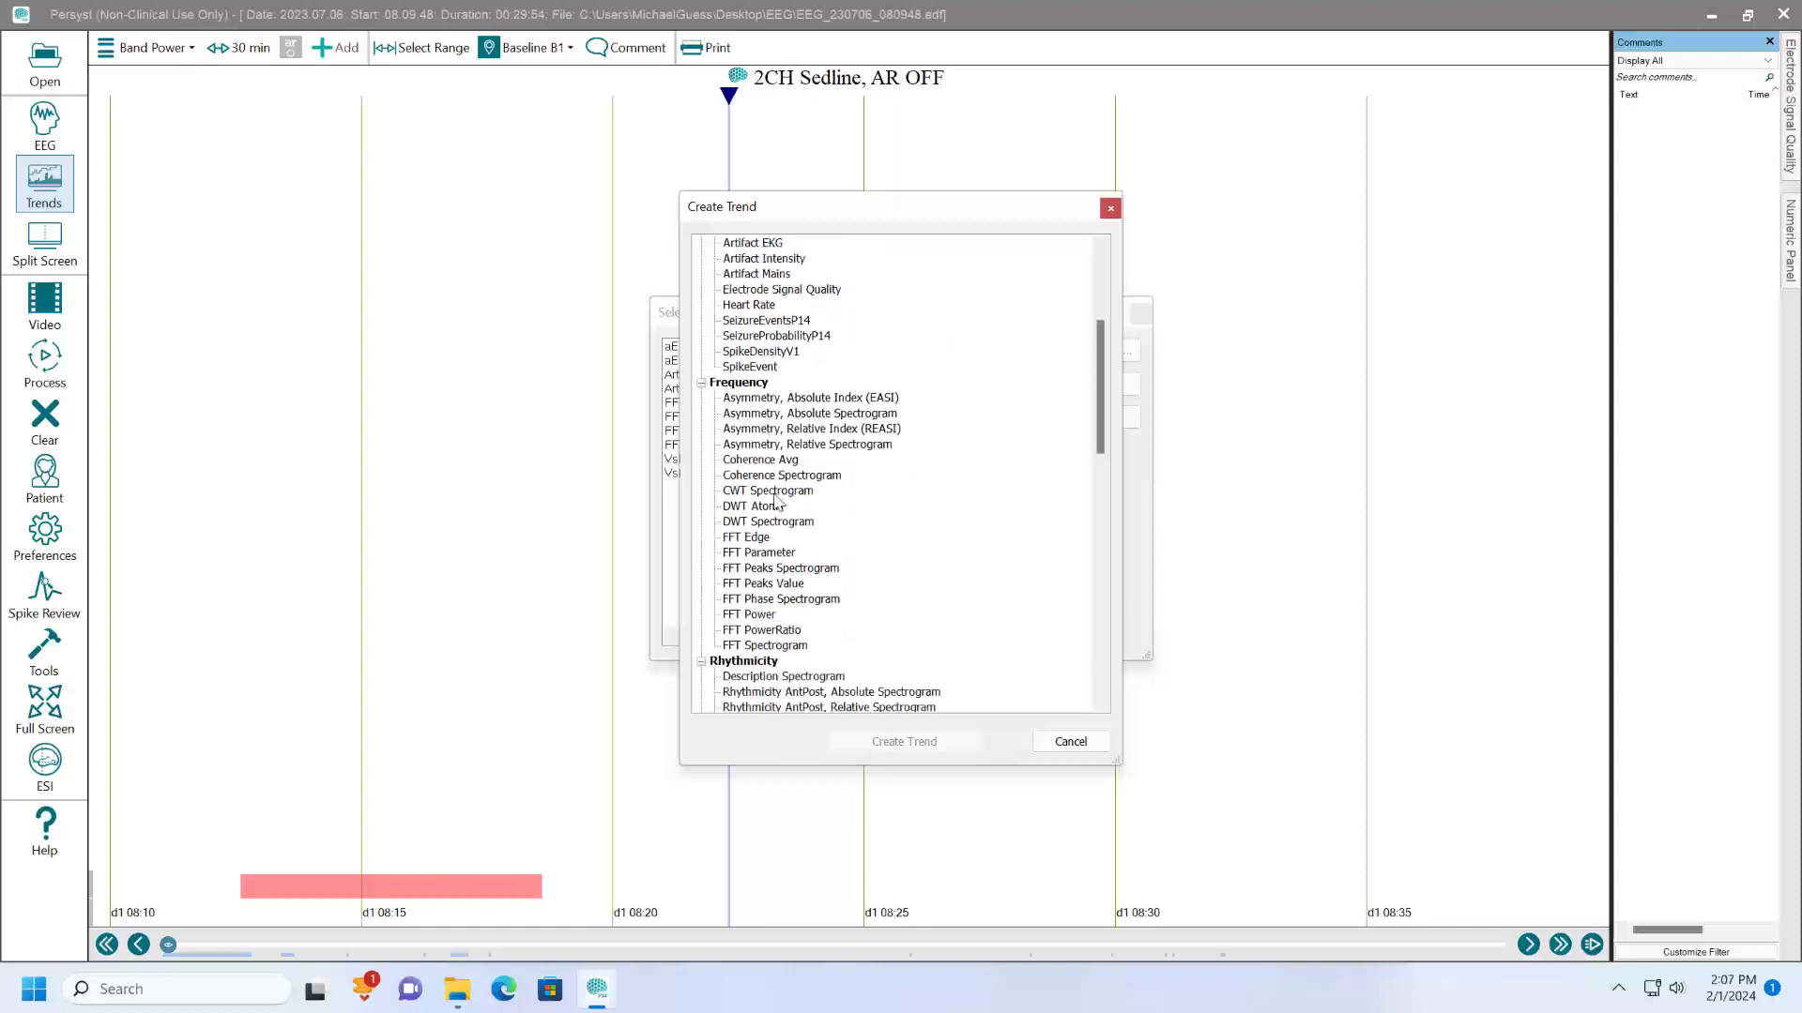
left_click(748, 615)
left_click(908, 742)
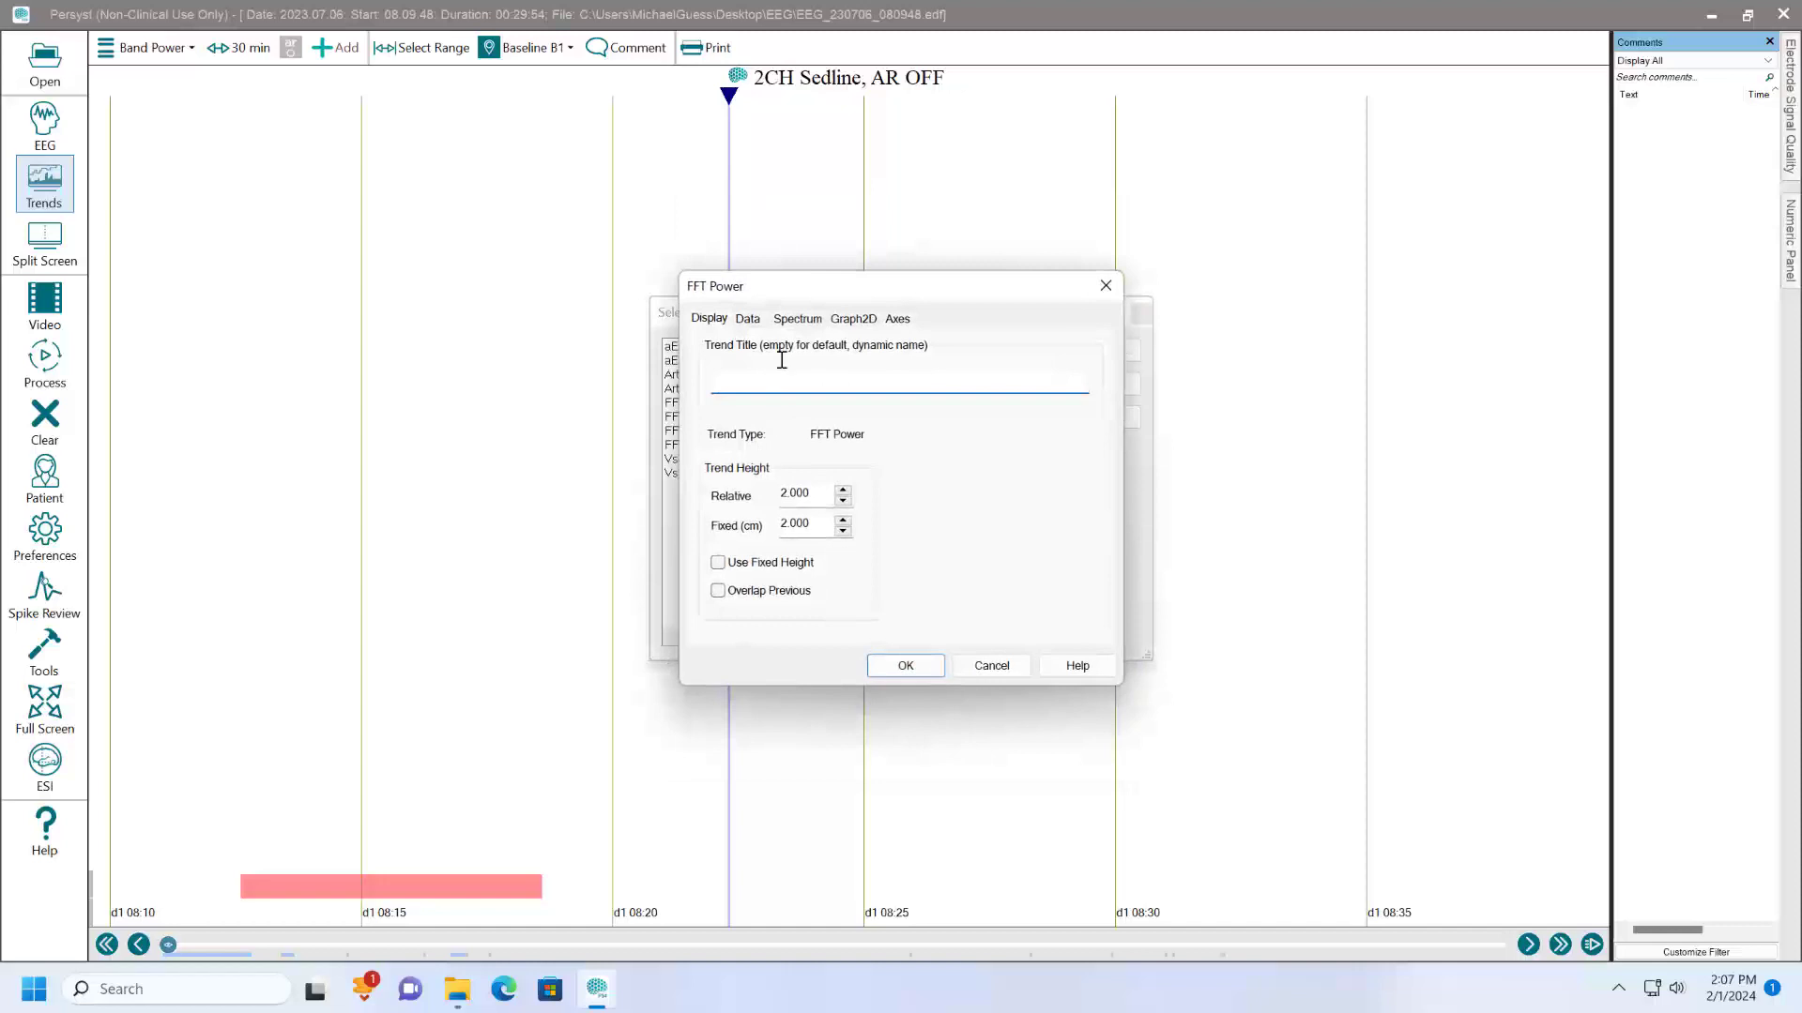
- Set the frequency range of the Fp1-F7 FFT Power trend to a minimum of 4 Hz and a maximum of 8 Hz
left_click(748, 320)
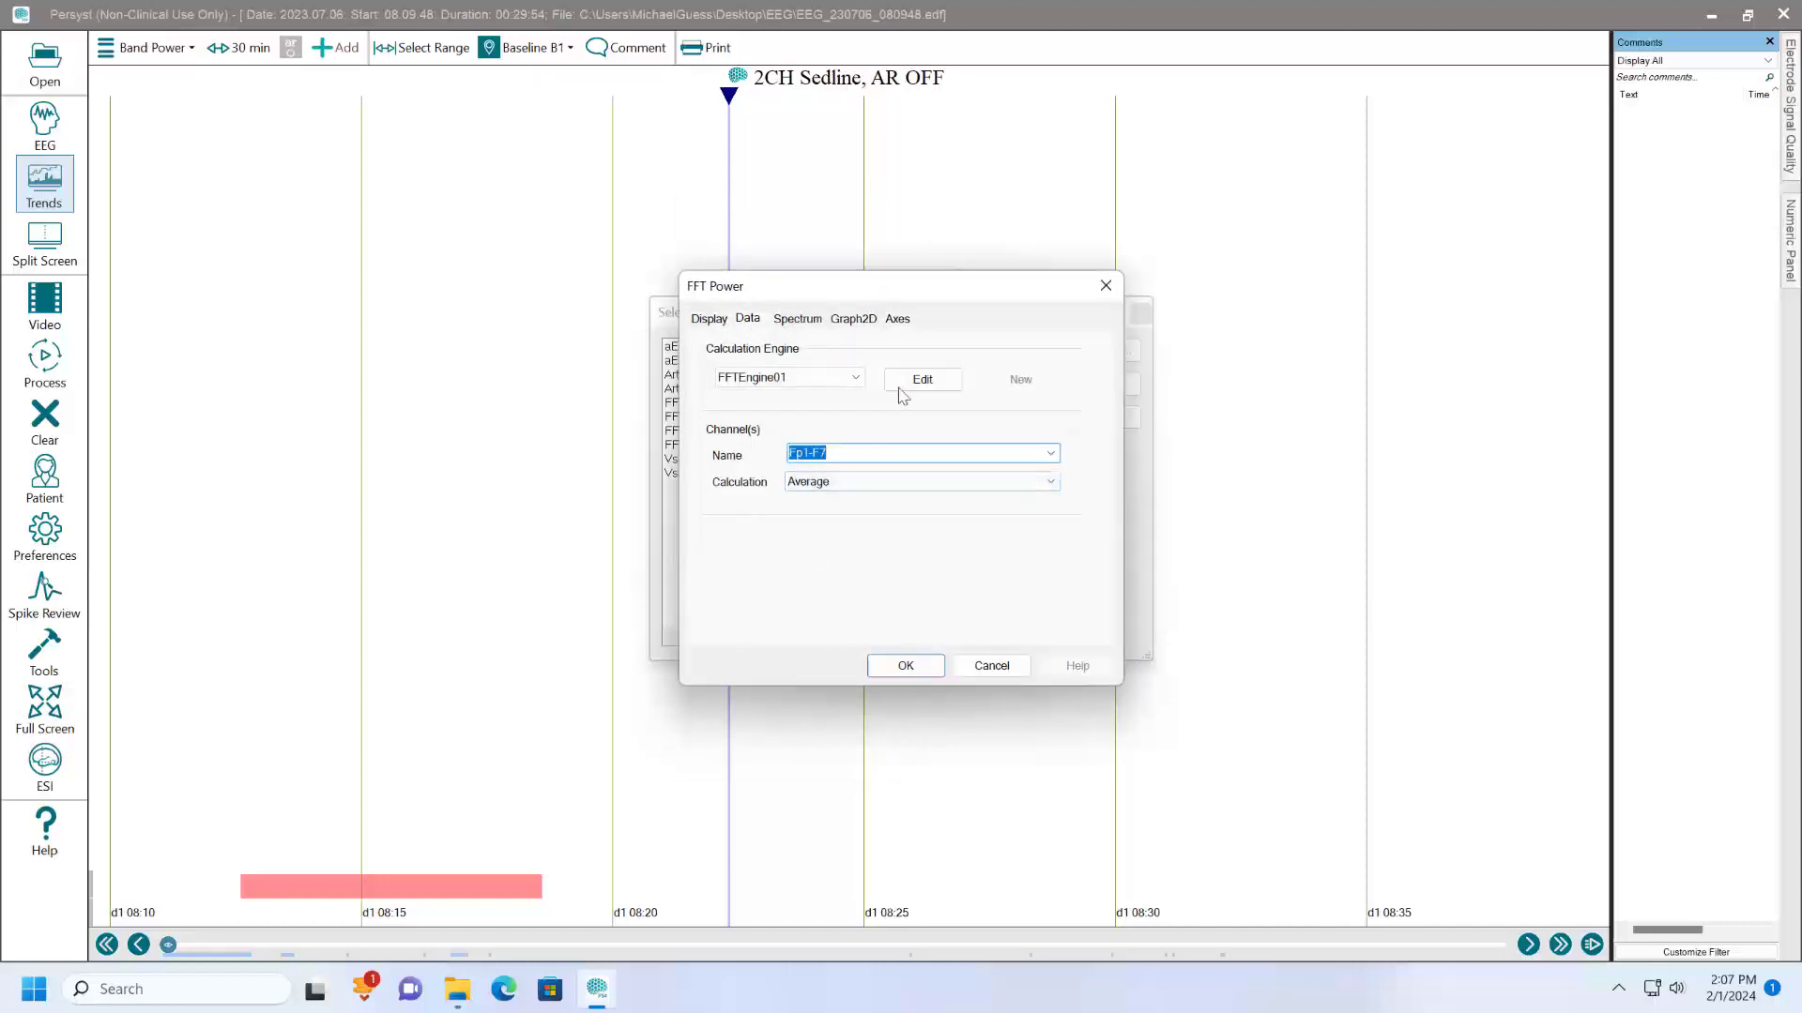
left_click(797, 320)
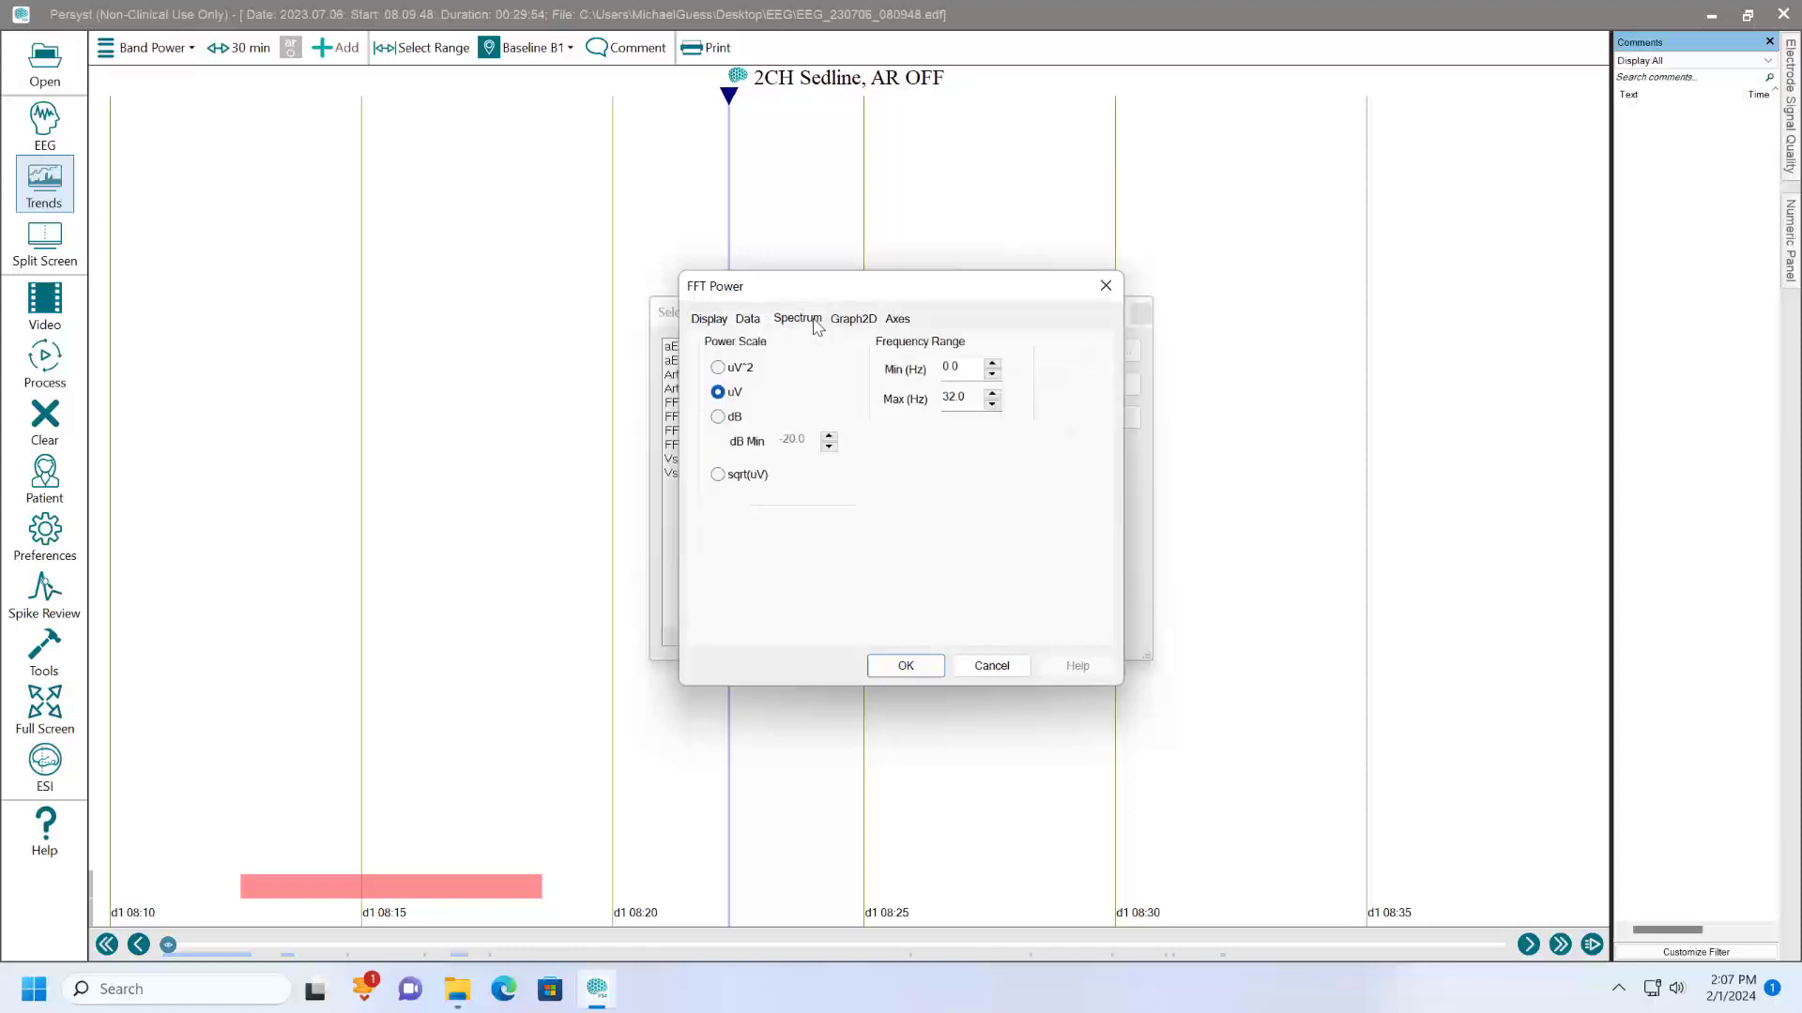
double_click(941, 368)
double_click(942, 397)
type("8")
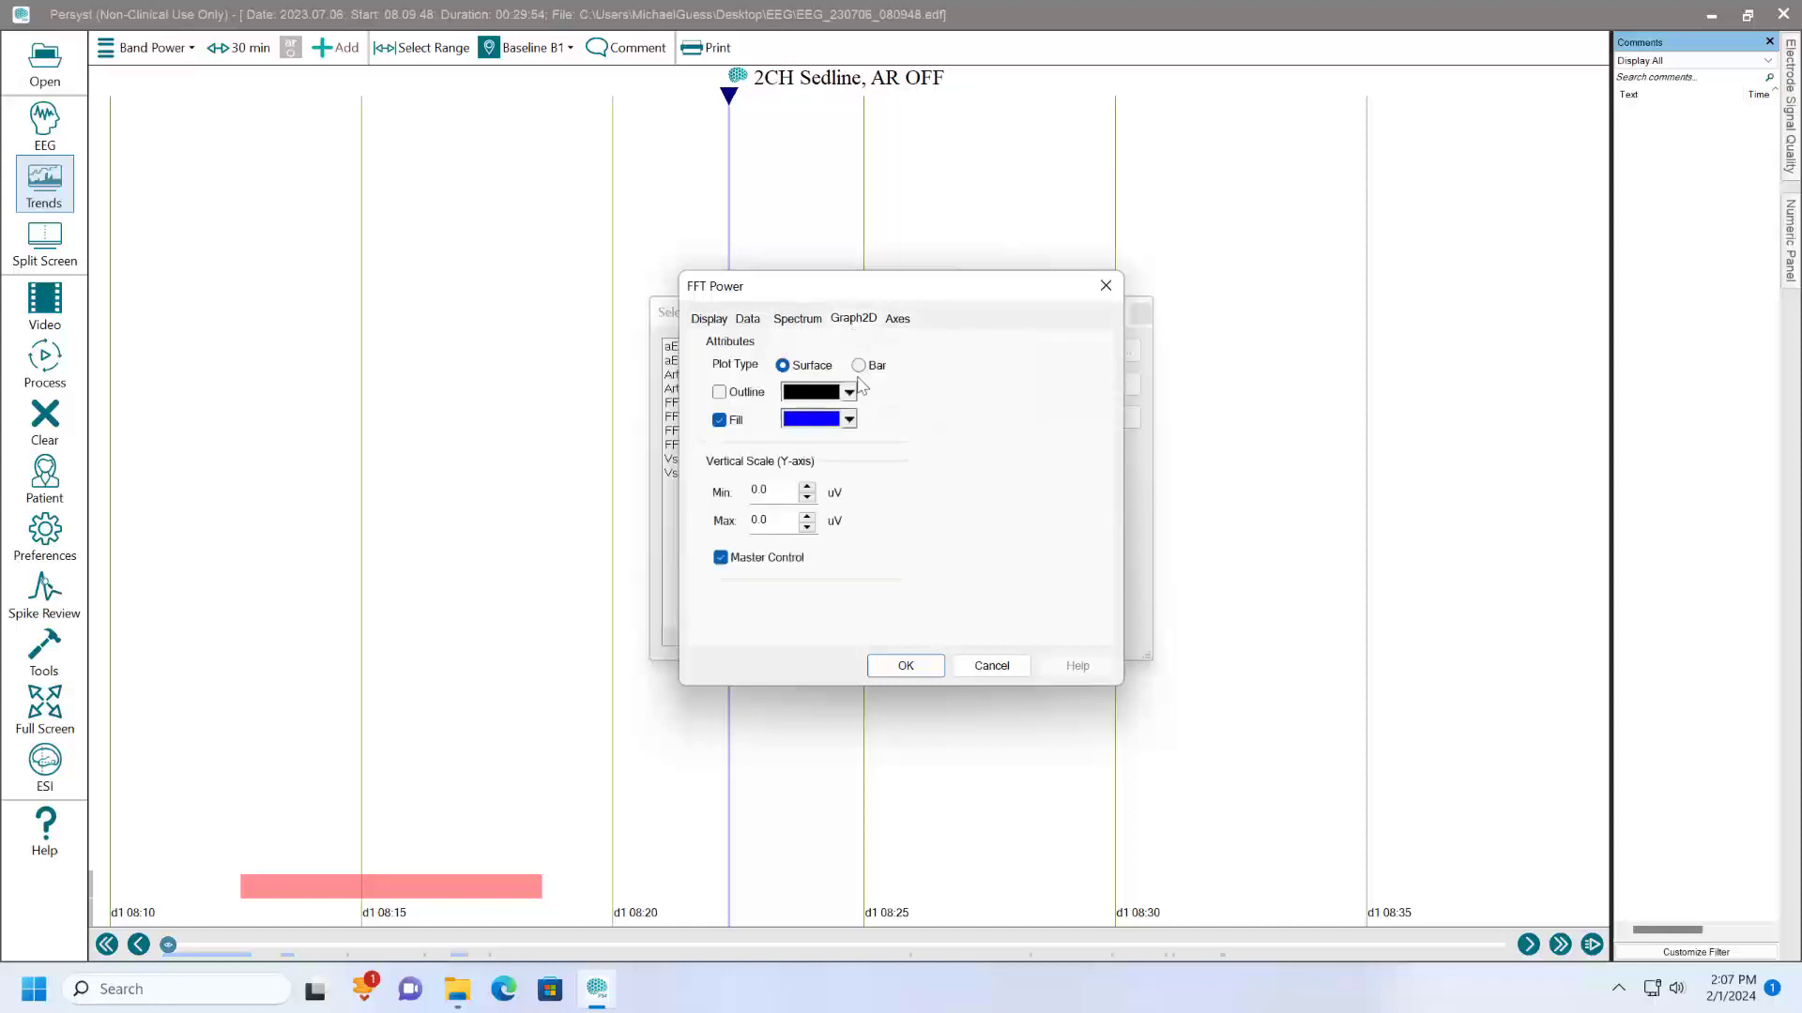
- Plot the FFT Power trend as bars with a vertical scale maximum of 20 uV and accept the trend settings
left_click(858, 366)
left_click_drag(788, 527, 731, 532)
type("20")
left_click(905, 665)
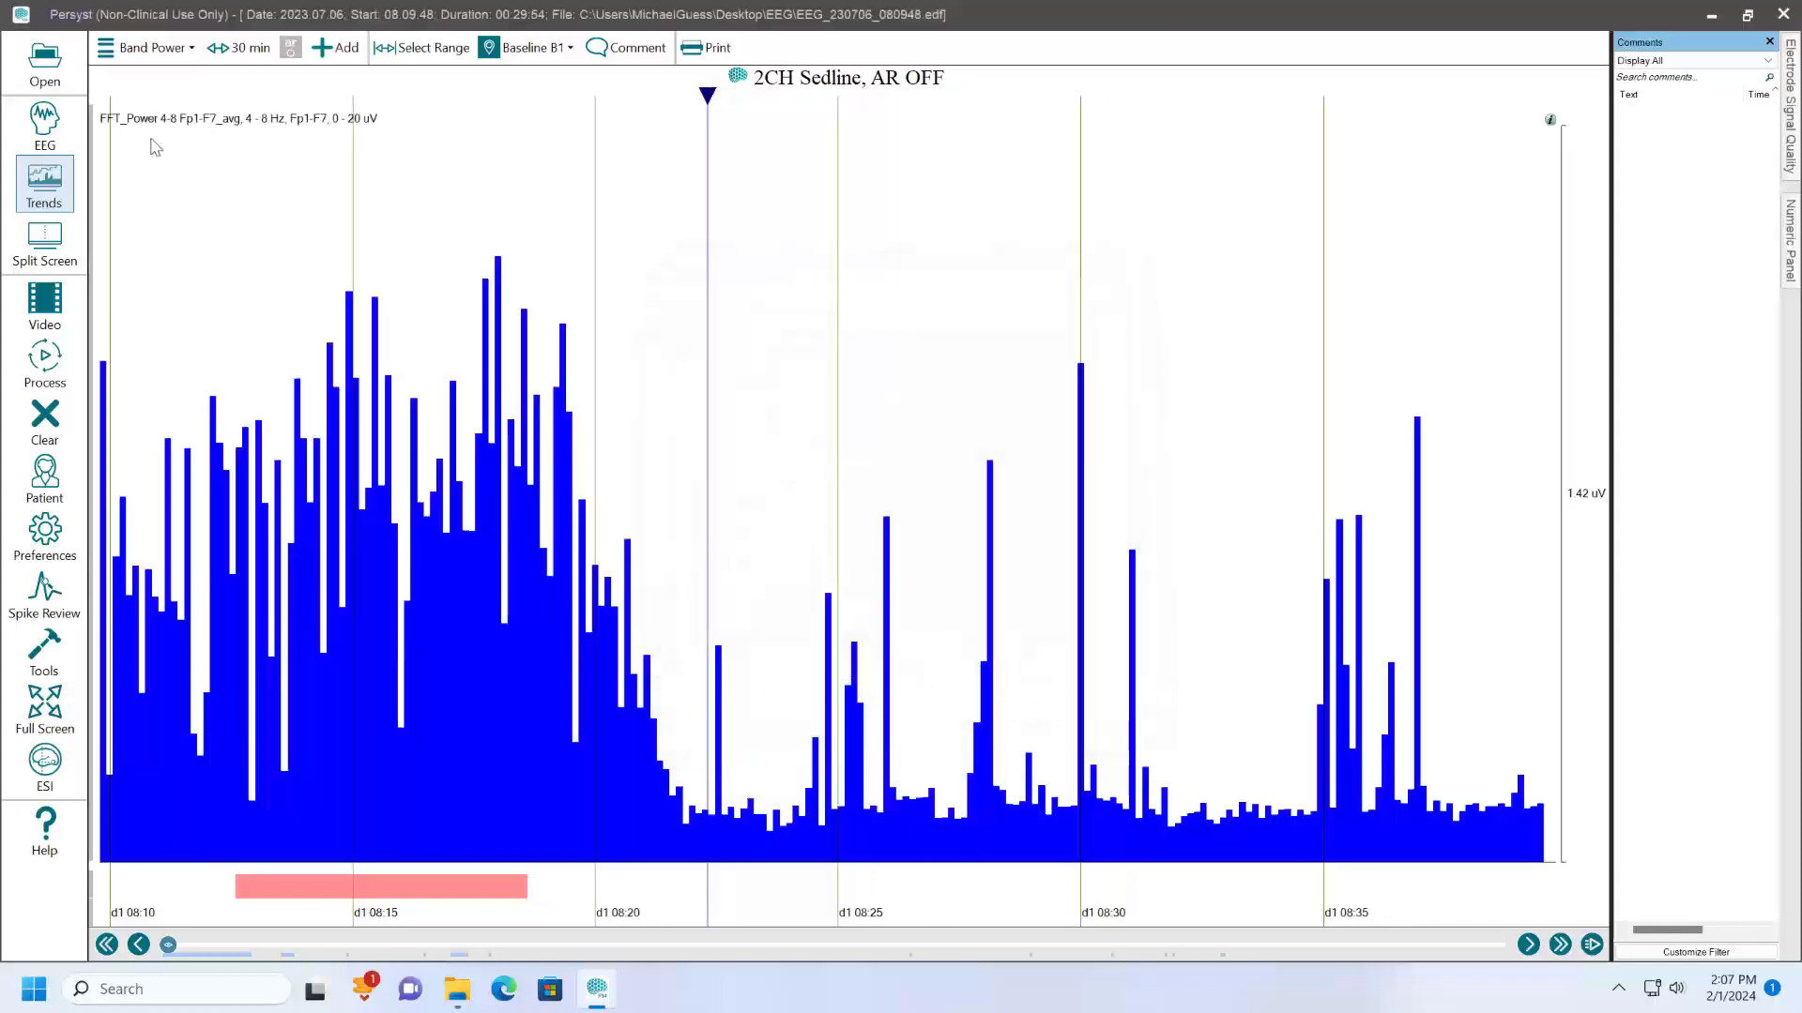
- Replicate the 4-8 Hz FFT Power trend for channel Fp2-F8
left_click(200, 125)
right_click(108, 125)
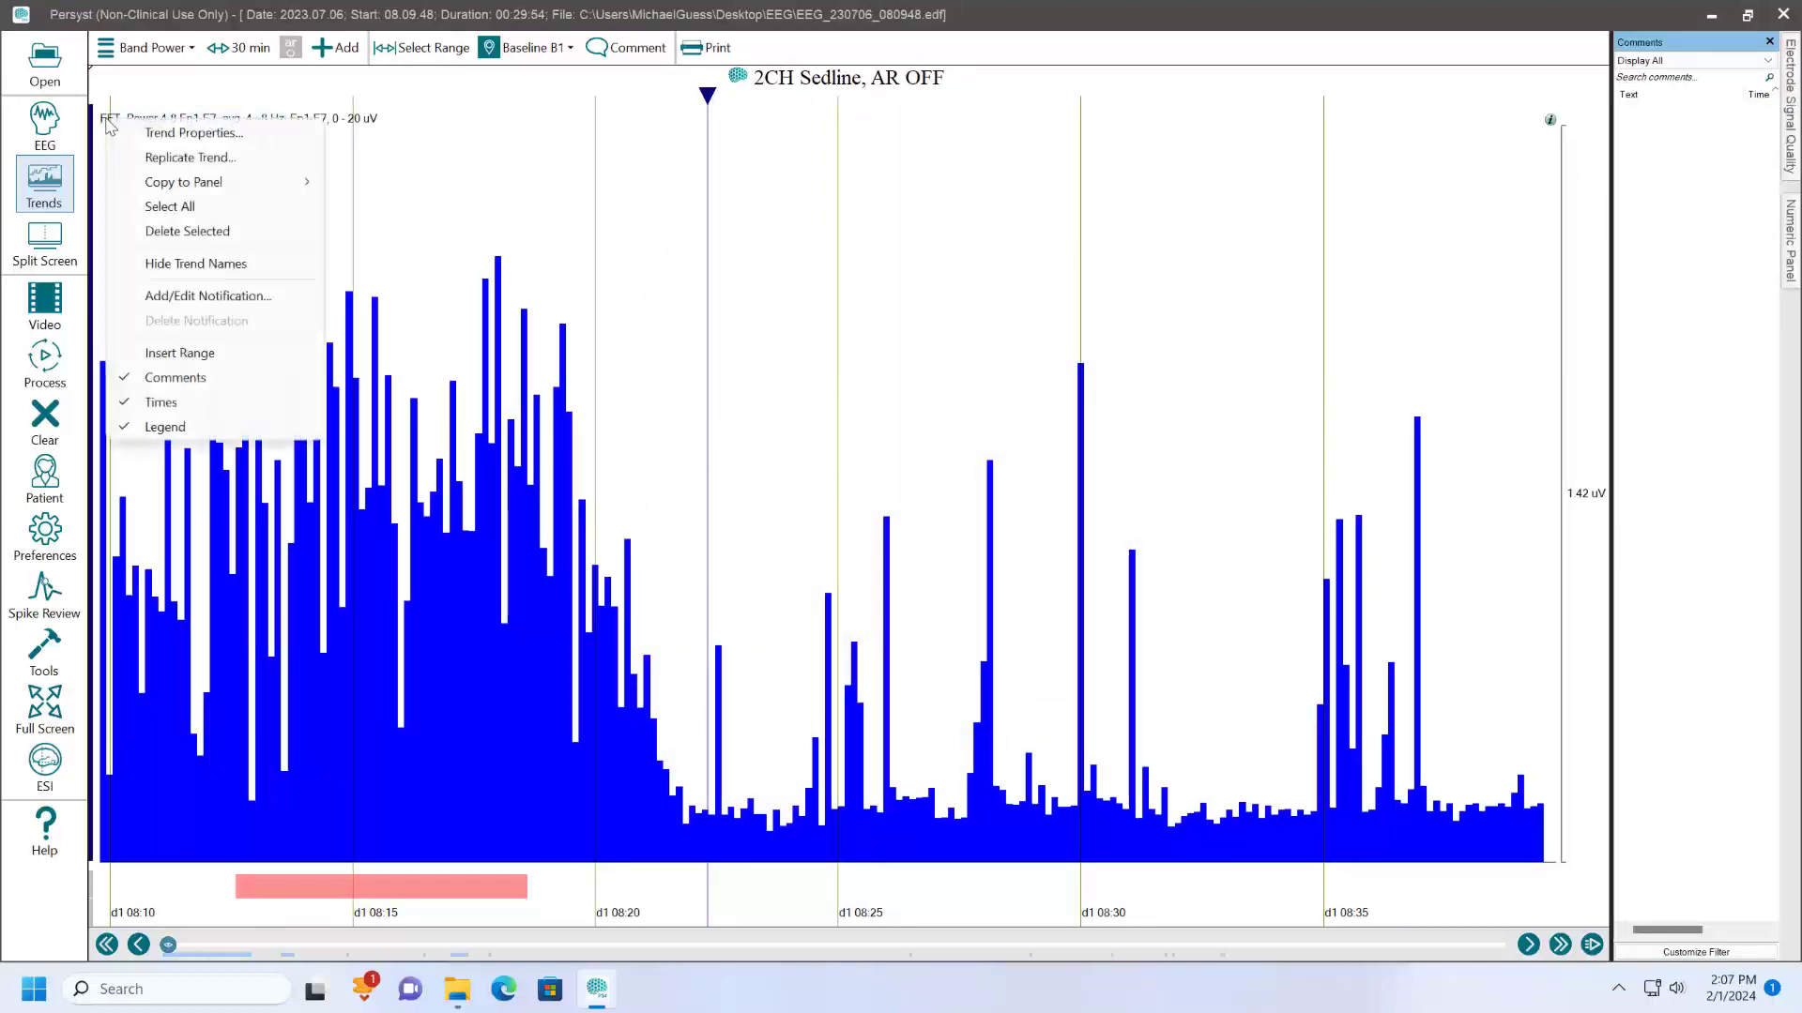
left_click(155, 157)
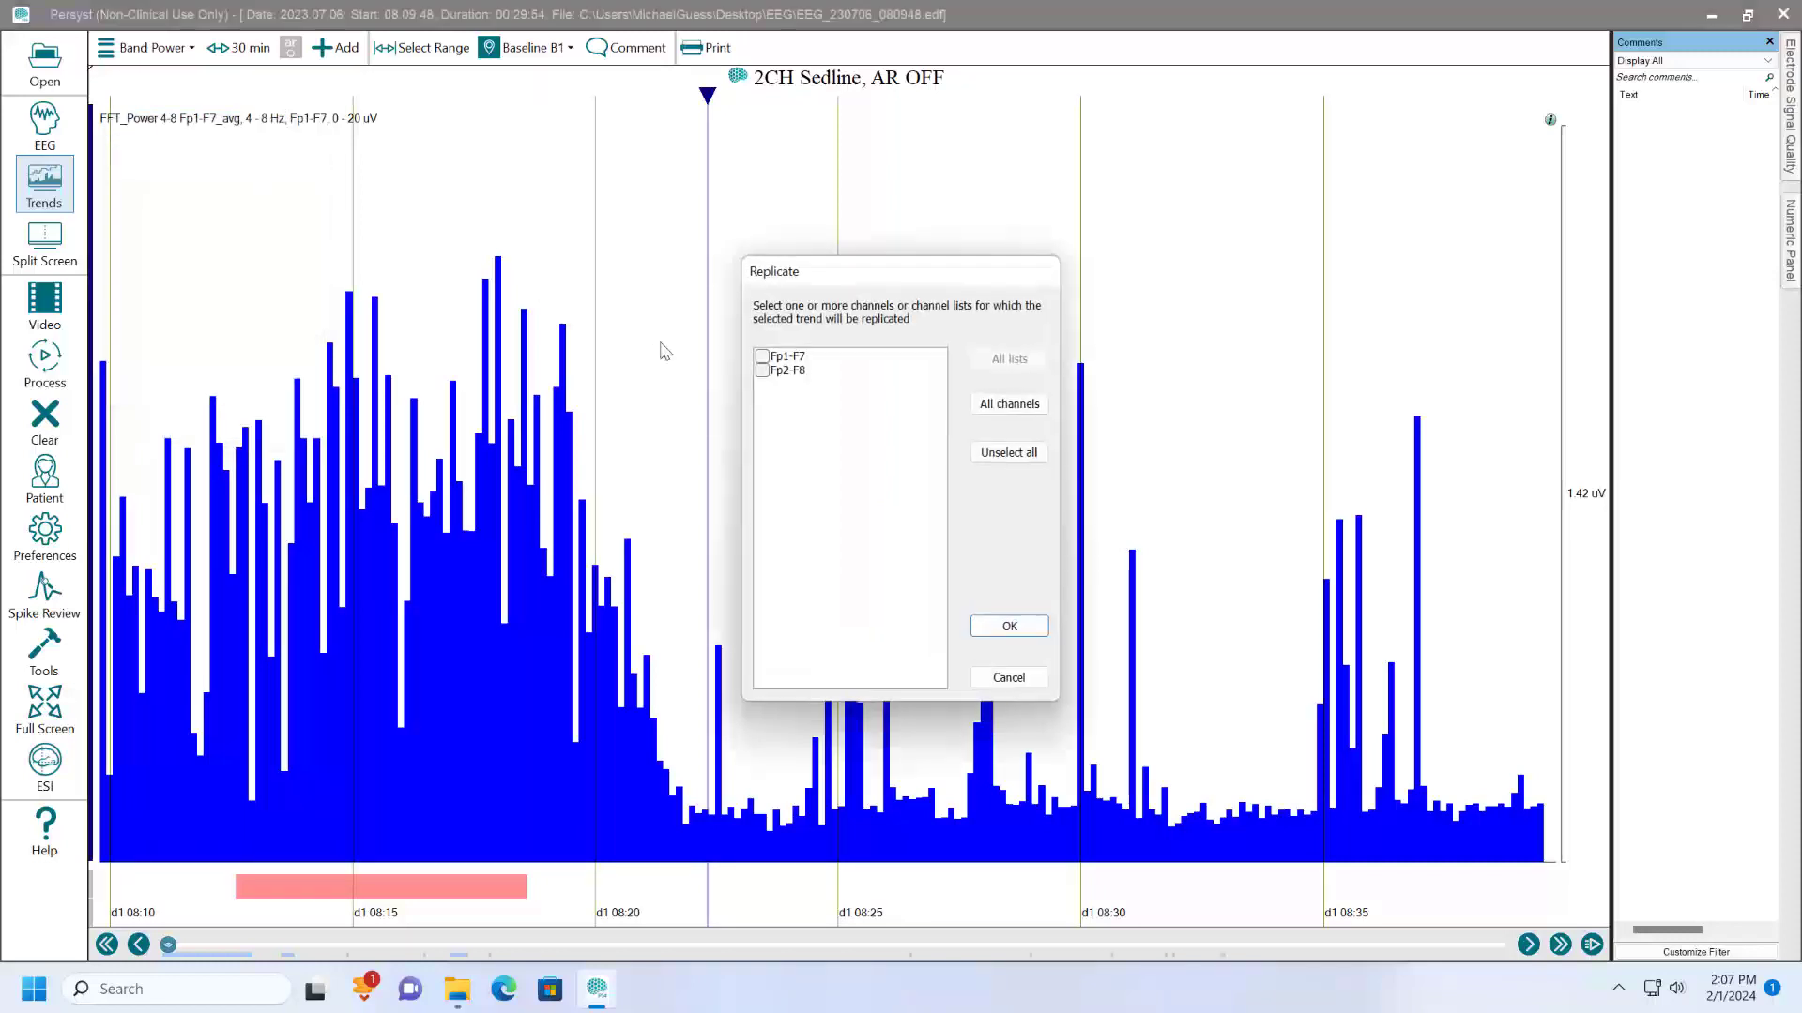
left_click(763, 371)
left_click(1009, 626)
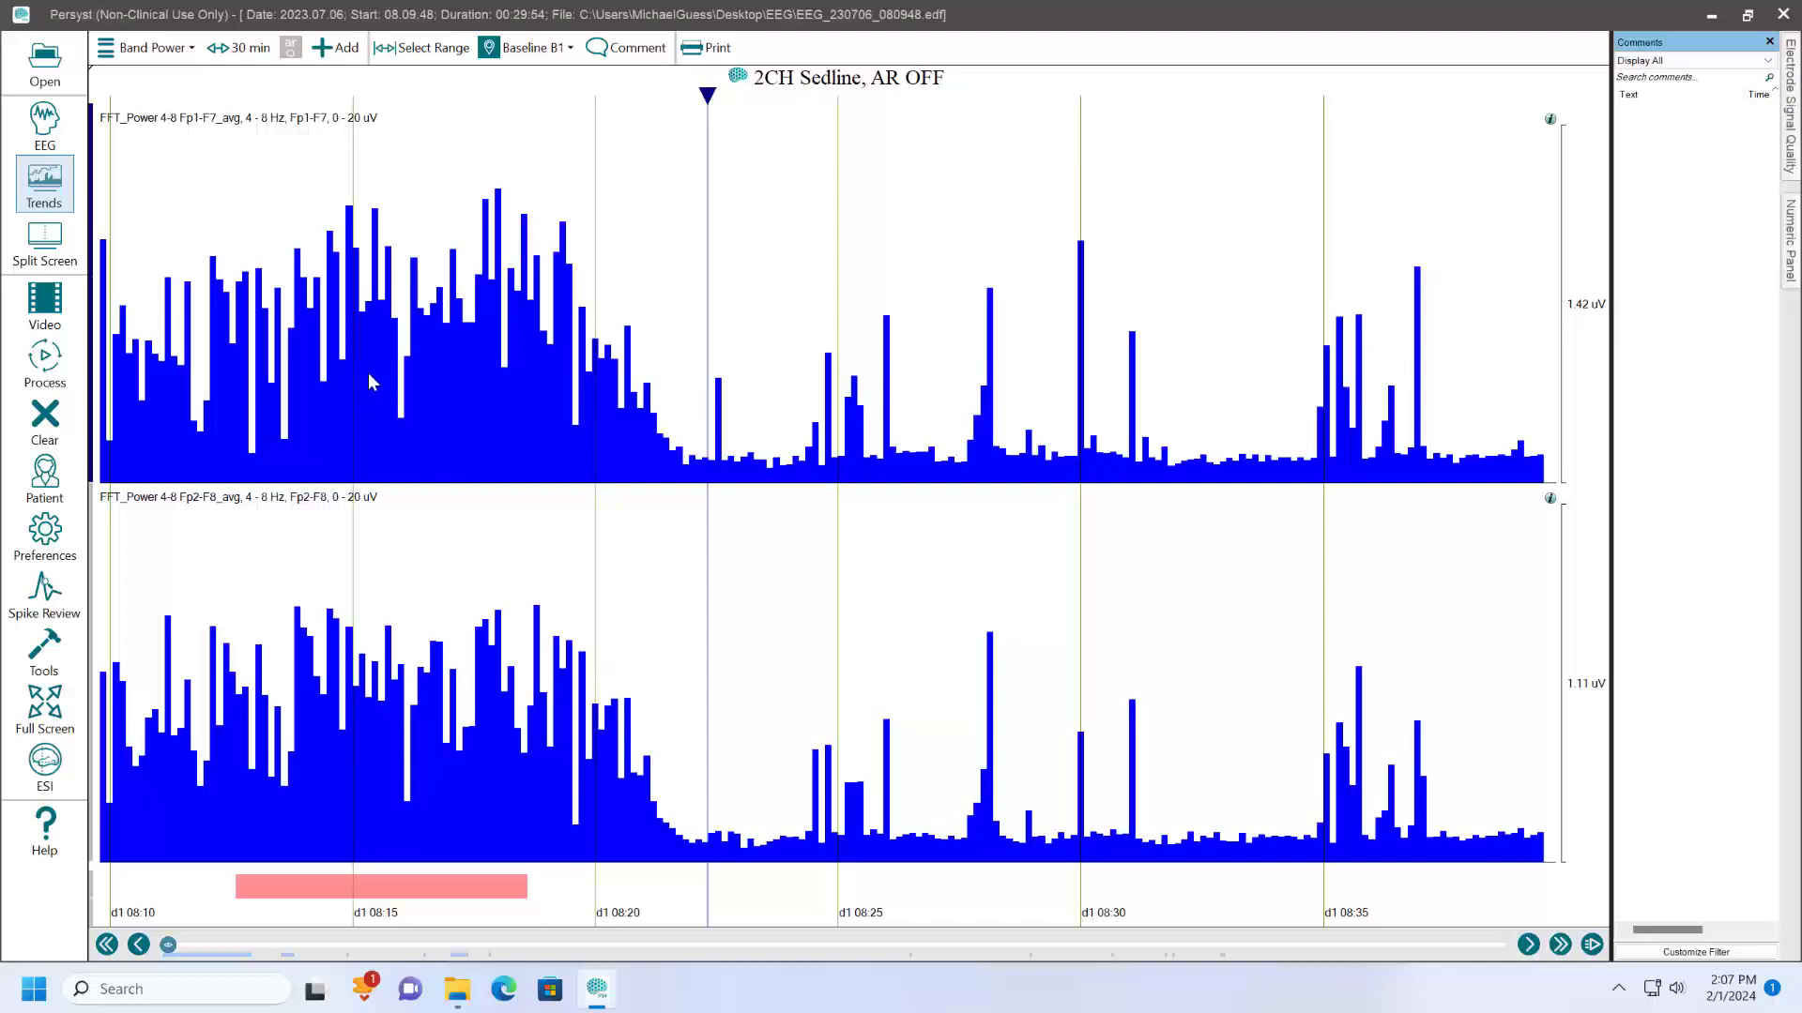
- Switch the trend display back to the VsBaseline FFT panel
left_click(166, 53)
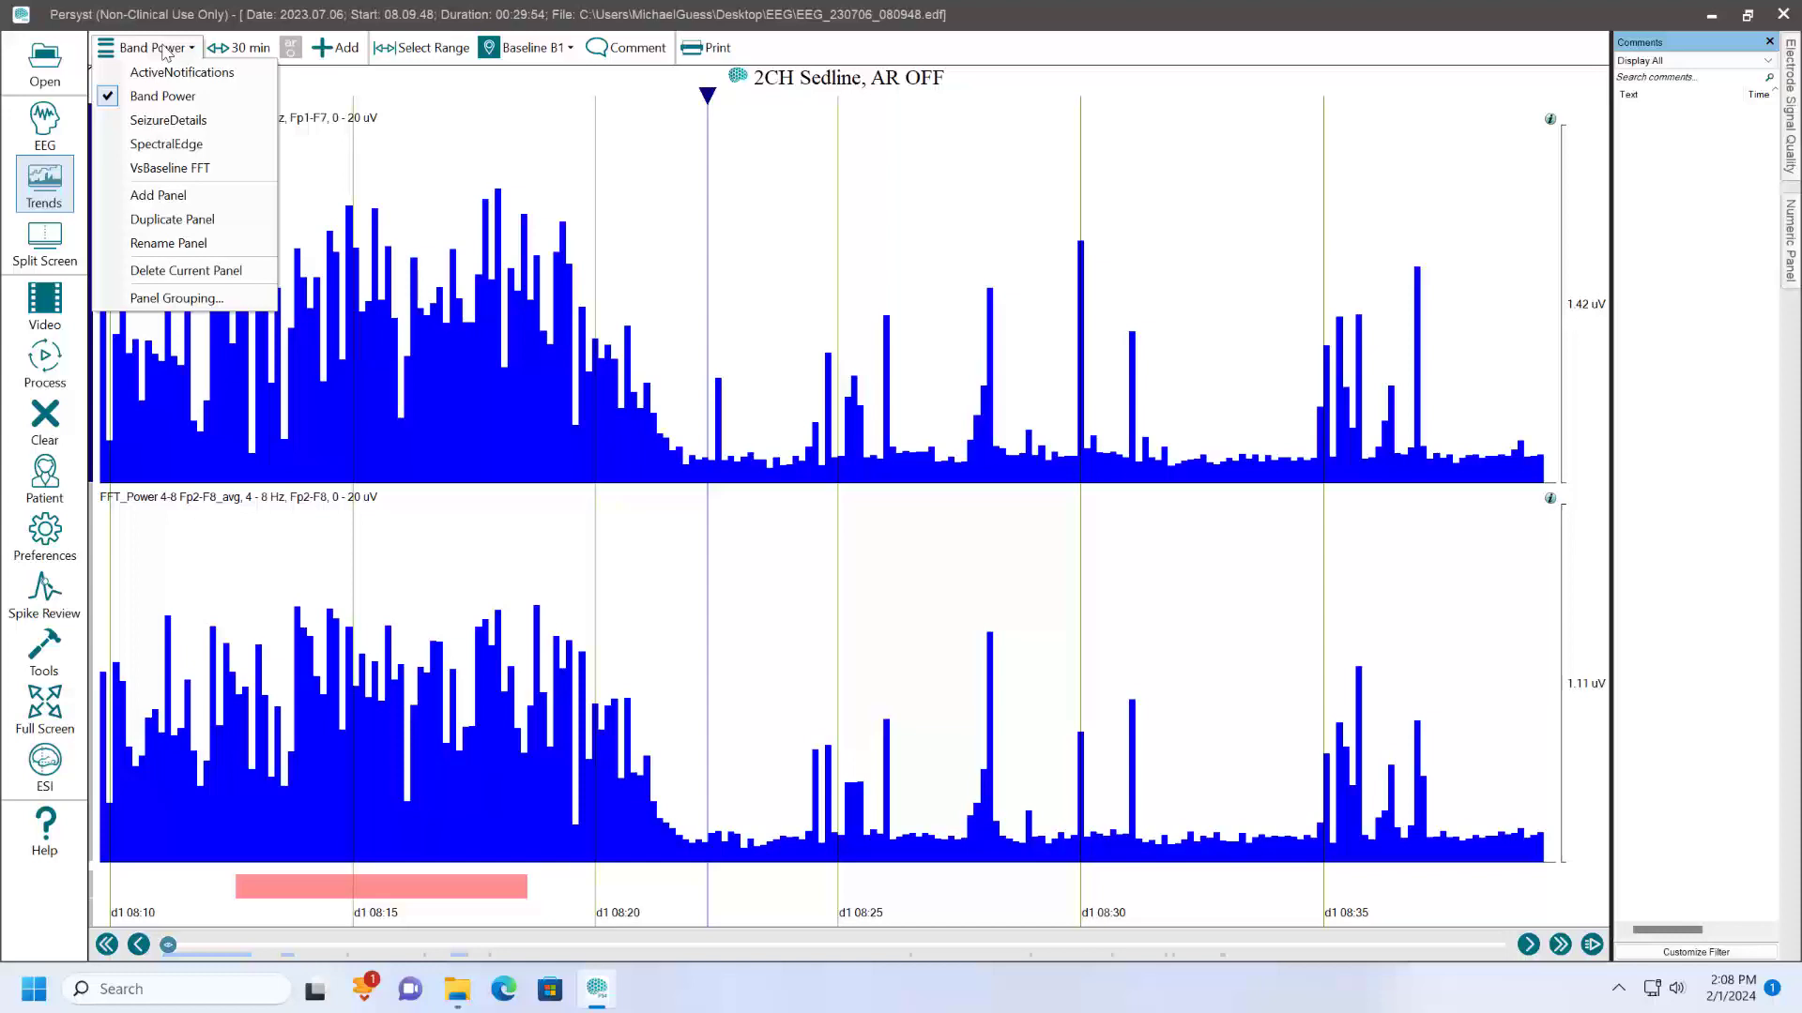
left_click(170, 168)
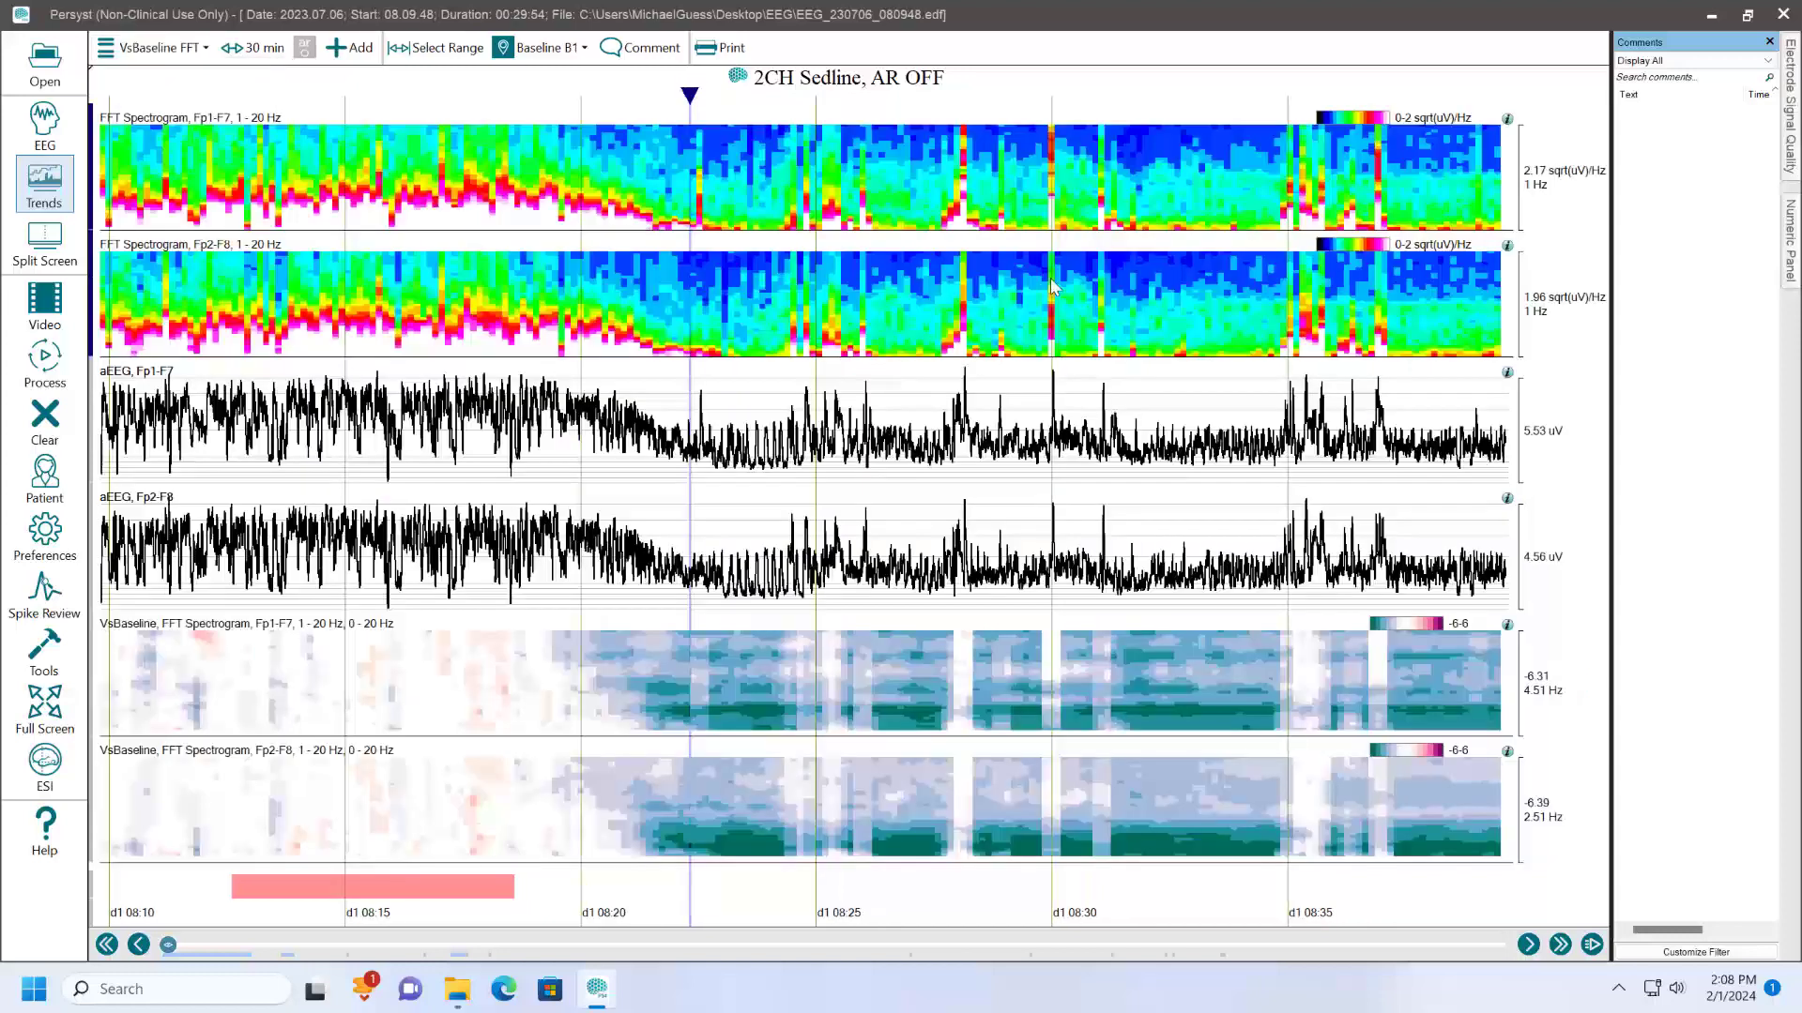